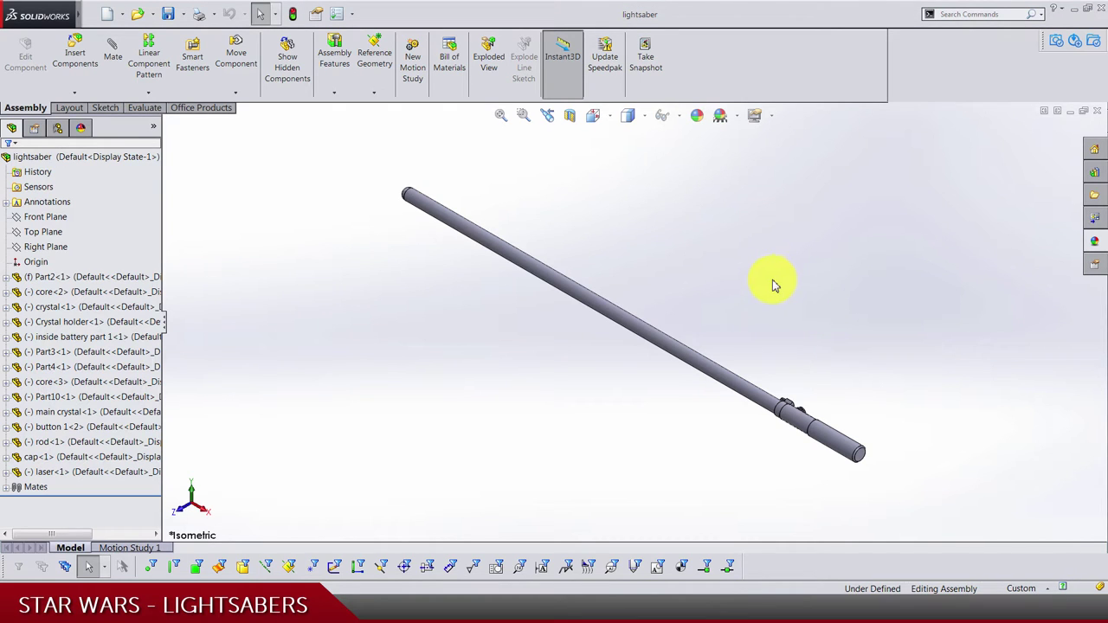
# - Orbit and zoom the lightsaber assembly, then set it to the Isometric view
pyautogui.scroll(3, 675, 292)
pyautogui.moveTo(601, 257); pyautogui.dragTo(572, 495, button='middle')
pyautogui.moveTo(710, 285); pyautogui.dragTo(651, 245, button='middle')
pyautogui.scroll(-2, 690, 290)
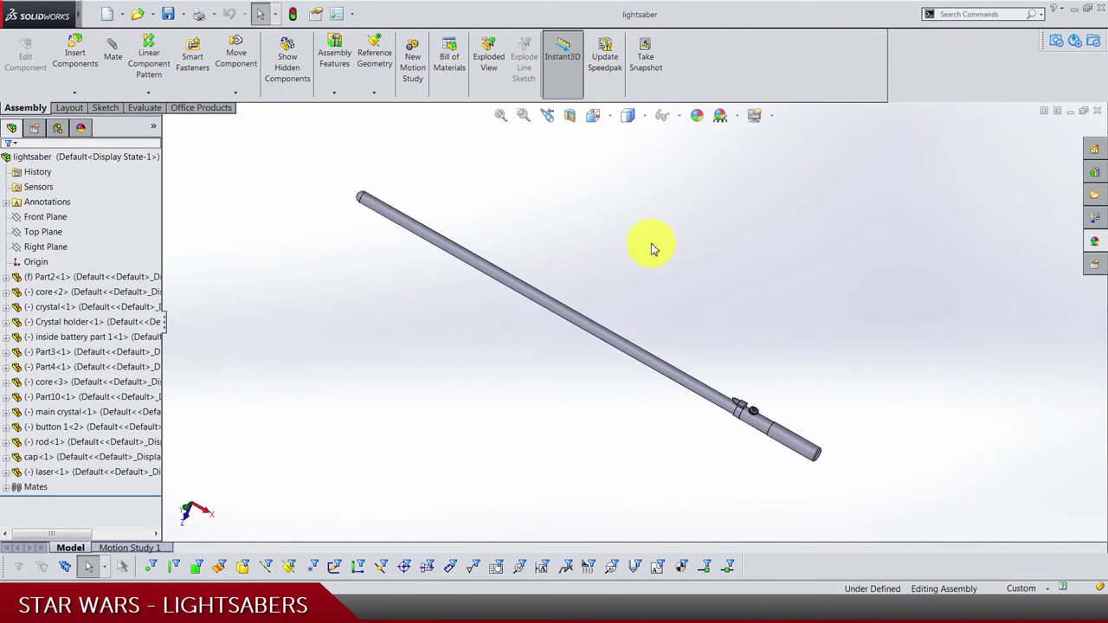
pyautogui.click(594, 119)
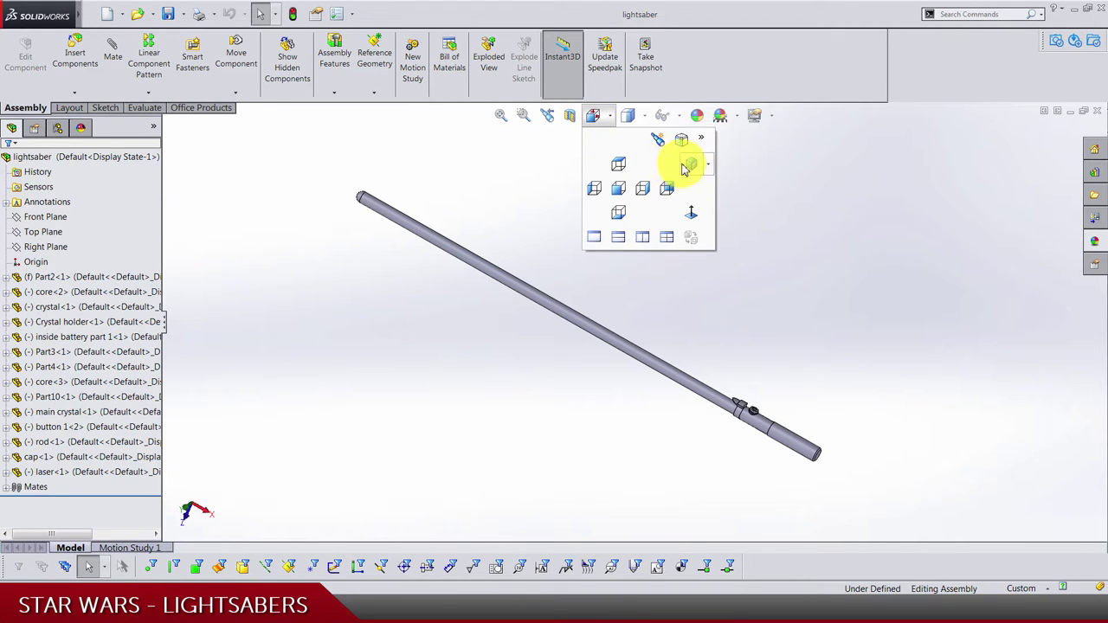
pyautogui.click(682, 164)
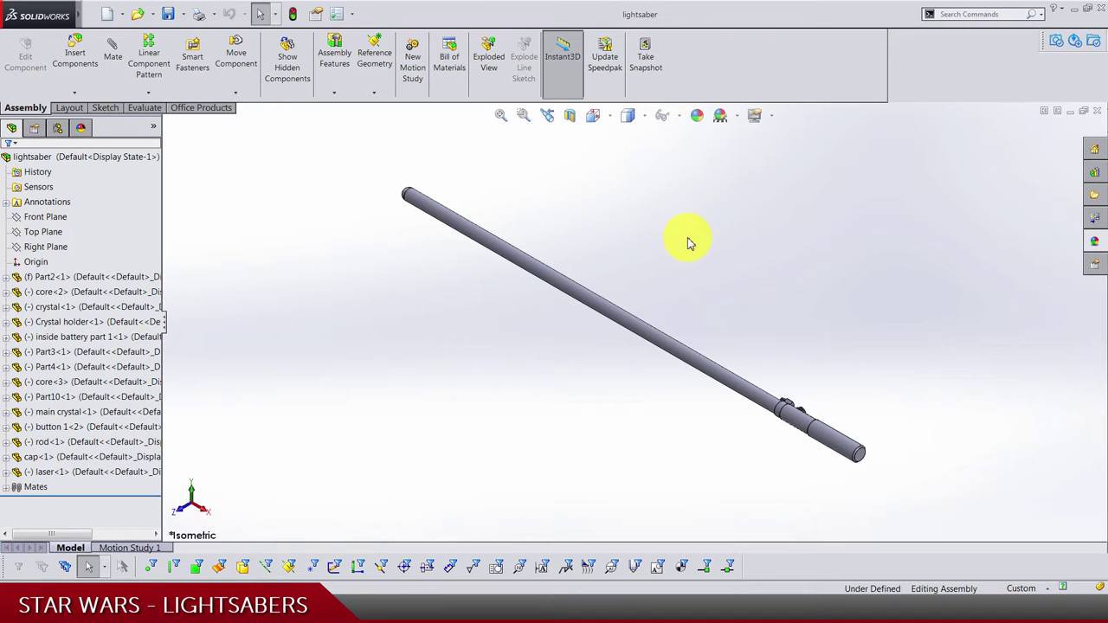
# - Pin the Appearances, Scenes, and Decals pane and orbit the saber to inspect the hilt
pyautogui.click(1094, 241)
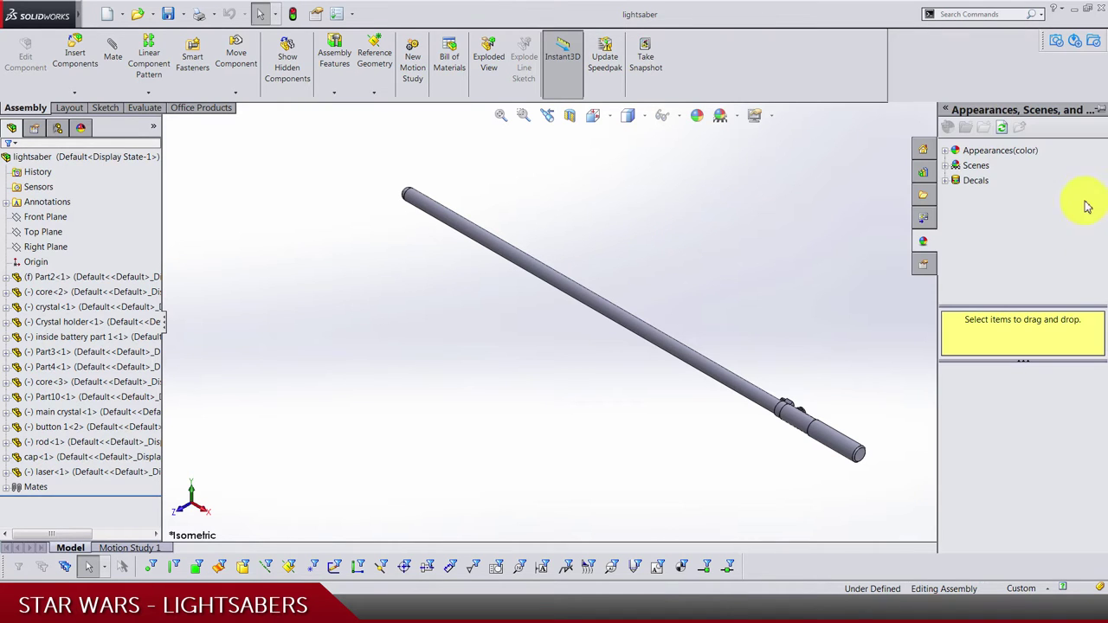
pyautogui.click(1100, 109)
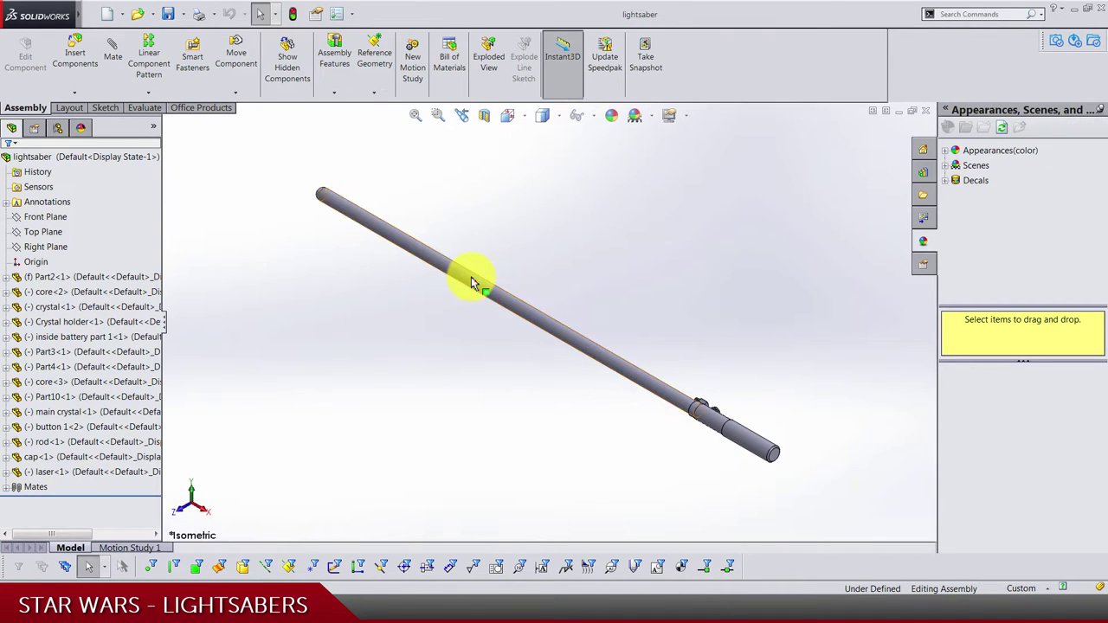
pyautogui.moveTo(471, 282); pyautogui.dragTo(641, 456, button='middle')
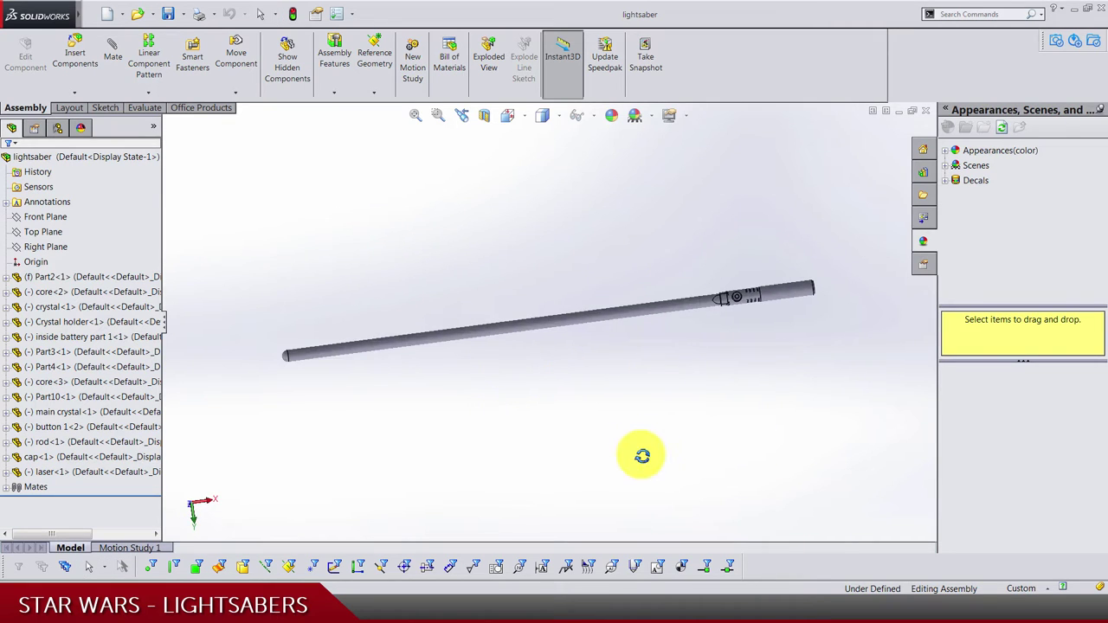
pyautogui.scroll(-8, 719, 265)
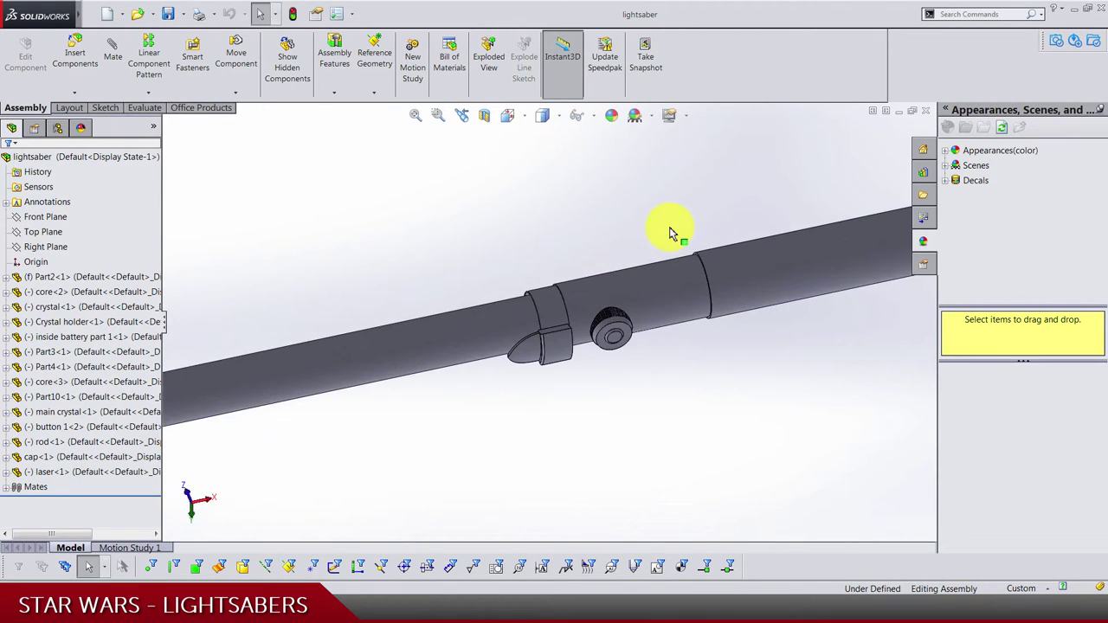
pyautogui.scroll(3, 670, 232)
pyautogui.moveTo(638, 254); pyautogui.dragTo(626, 315, button='middle')
pyautogui.scroll(-5, 556, 354)
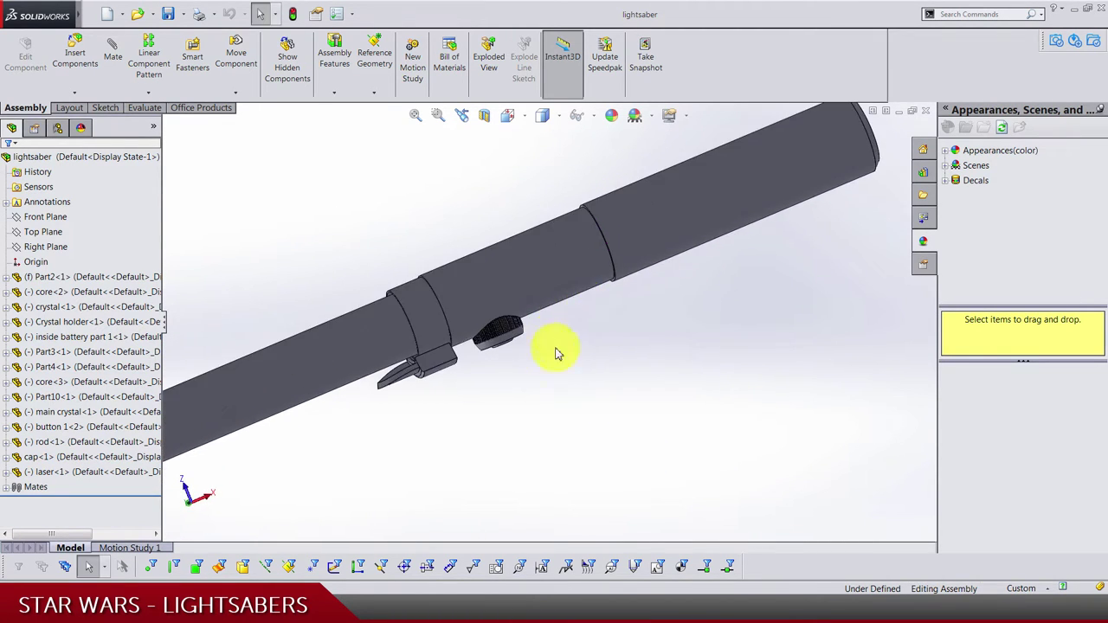
pyautogui.scroll(3, 549, 372)
pyautogui.moveTo(540, 372); pyautogui.dragTo(532, 274, button='middle')
pyautogui.scroll(2, 543, 381)
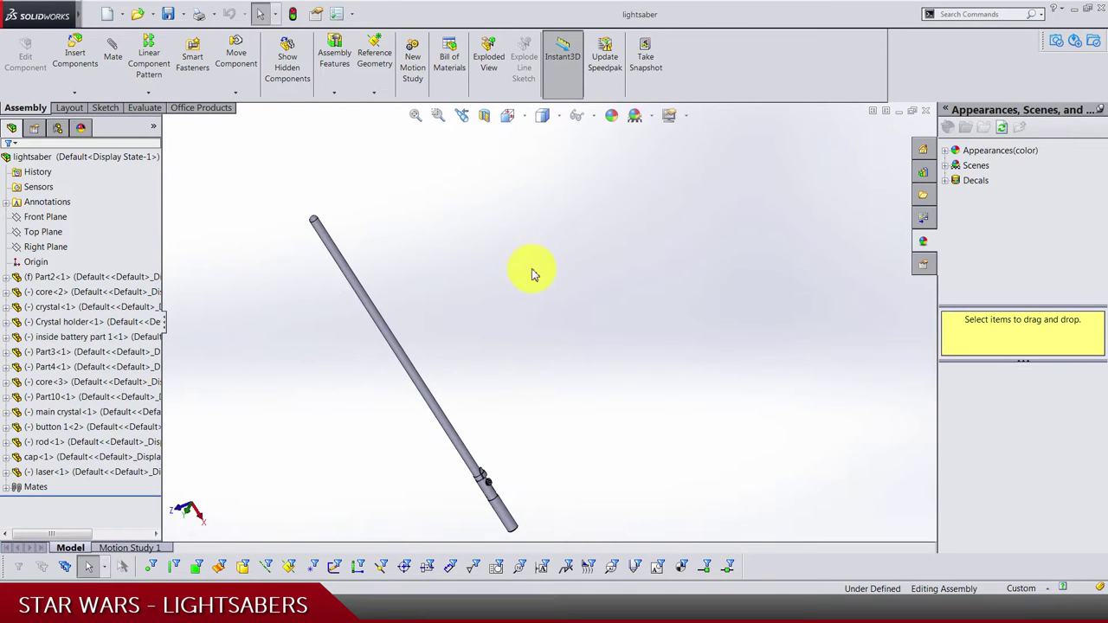
# - Inspect the hilt body Part2 and the switch section from several angles
pyautogui.click(507, 117)
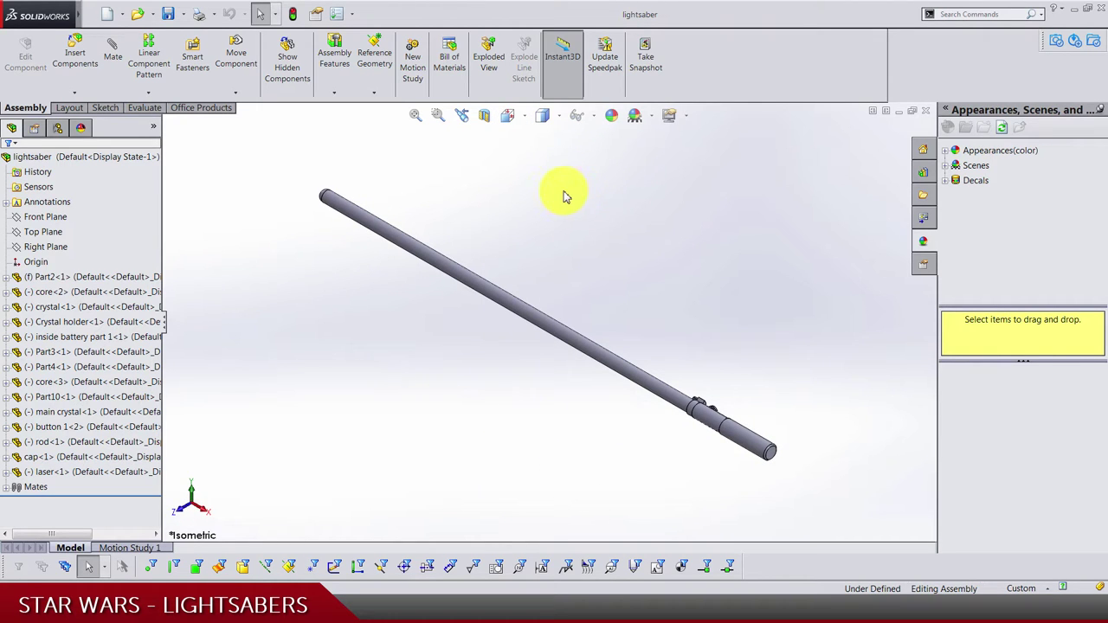
pyautogui.moveTo(568, 173); pyautogui.dragTo(661, 341, button='middle')
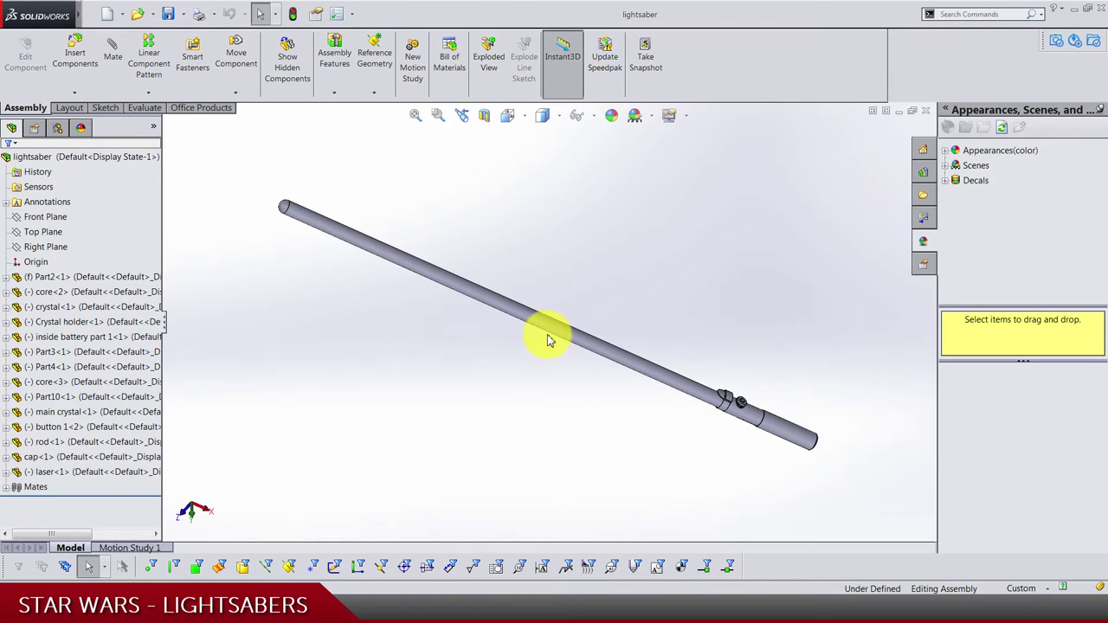
pyautogui.scroll(-3, 762, 400)
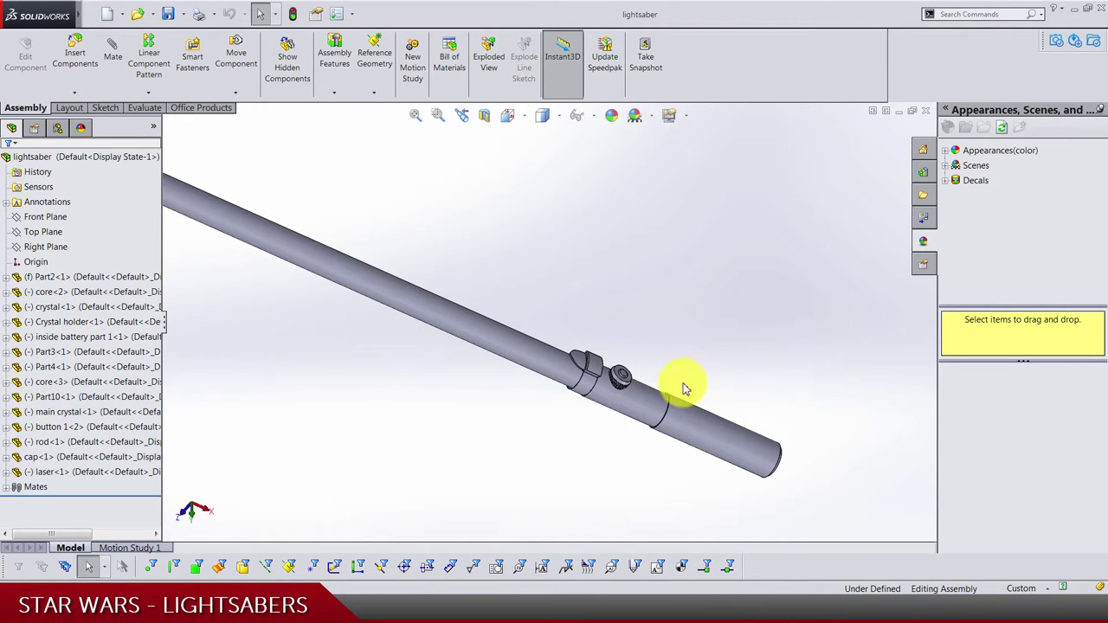
pyautogui.scroll(-5, 643, 396)
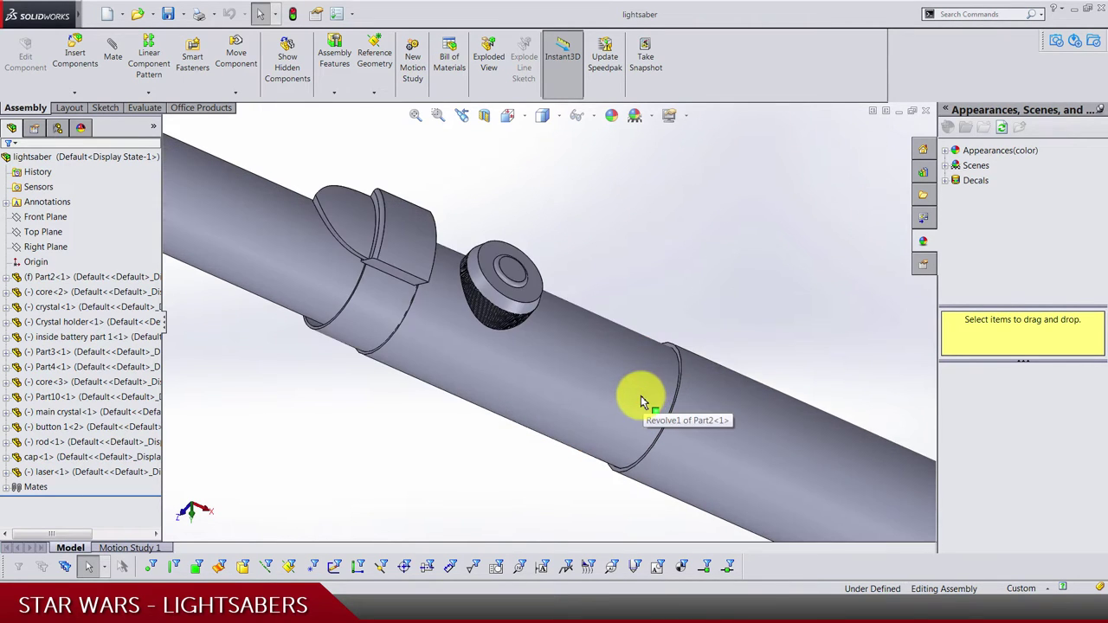
pyautogui.click(640, 401)
pyautogui.click(482, 447)
pyautogui.scroll(5, 482, 448)
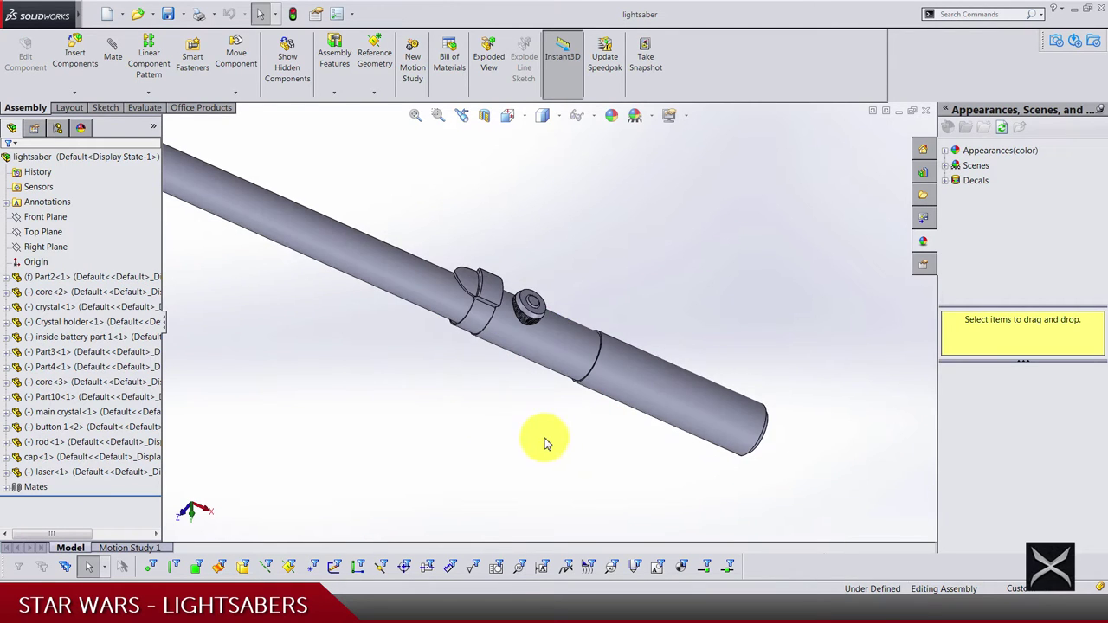
pyautogui.moveTo(543, 443); pyautogui.dragTo(559, 324, button='middle')
pyautogui.scroll(-6, 562, 337)
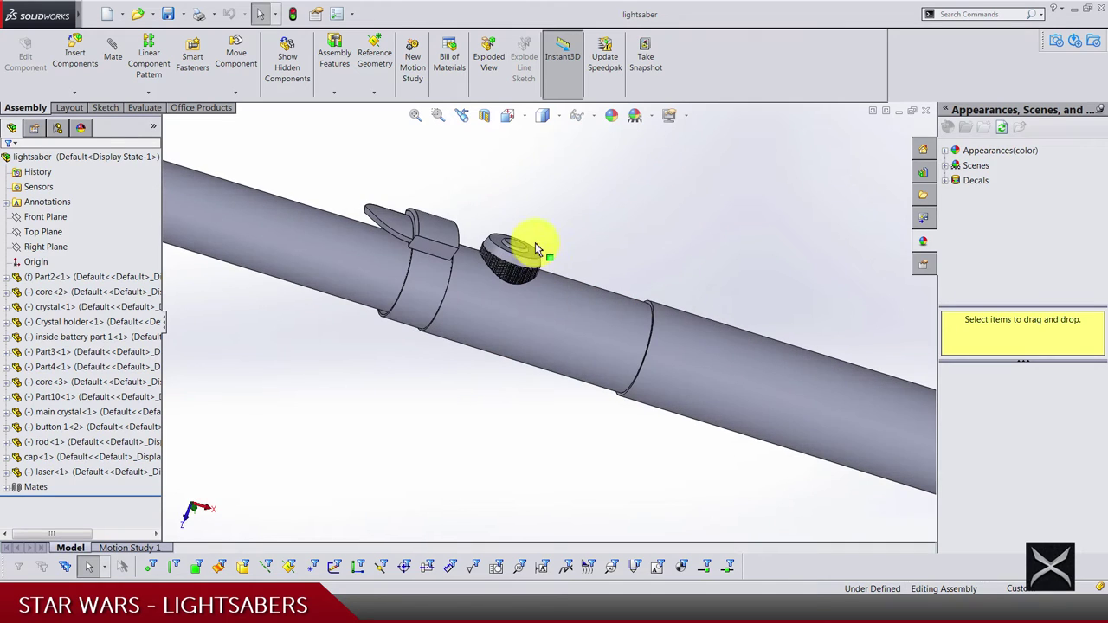
# - Return the model to Isometric view and select the laser blade rod
pyautogui.click(525, 116)
pyautogui.click(608, 165)
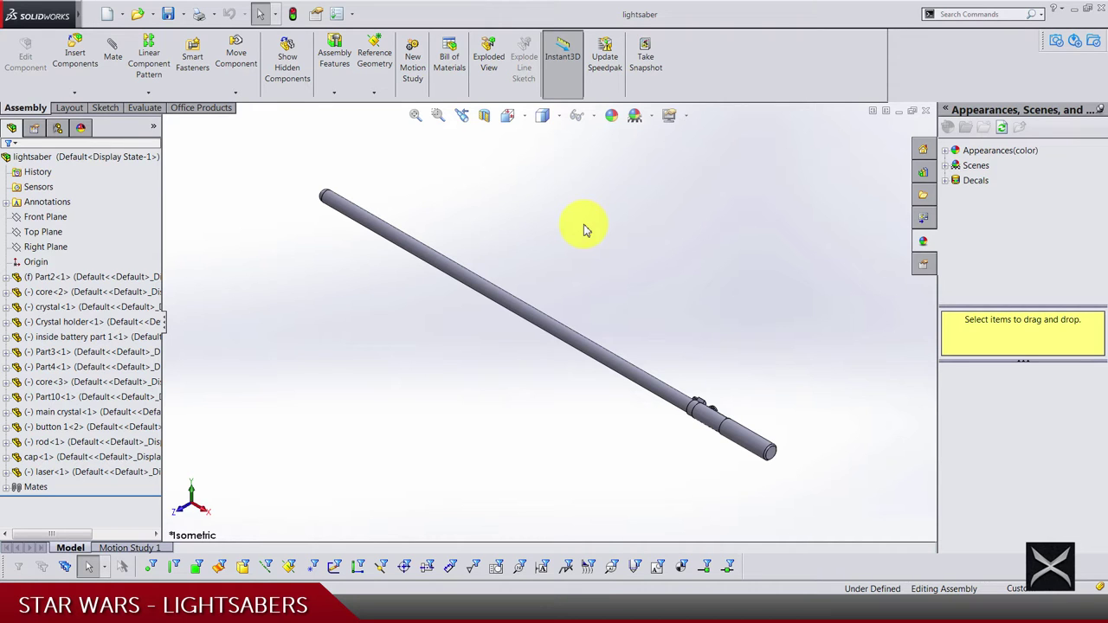
pyautogui.moveTo(530, 216); pyautogui.dragTo(572, 292, button='middle')
pyautogui.scroll(-3, 495, 267)
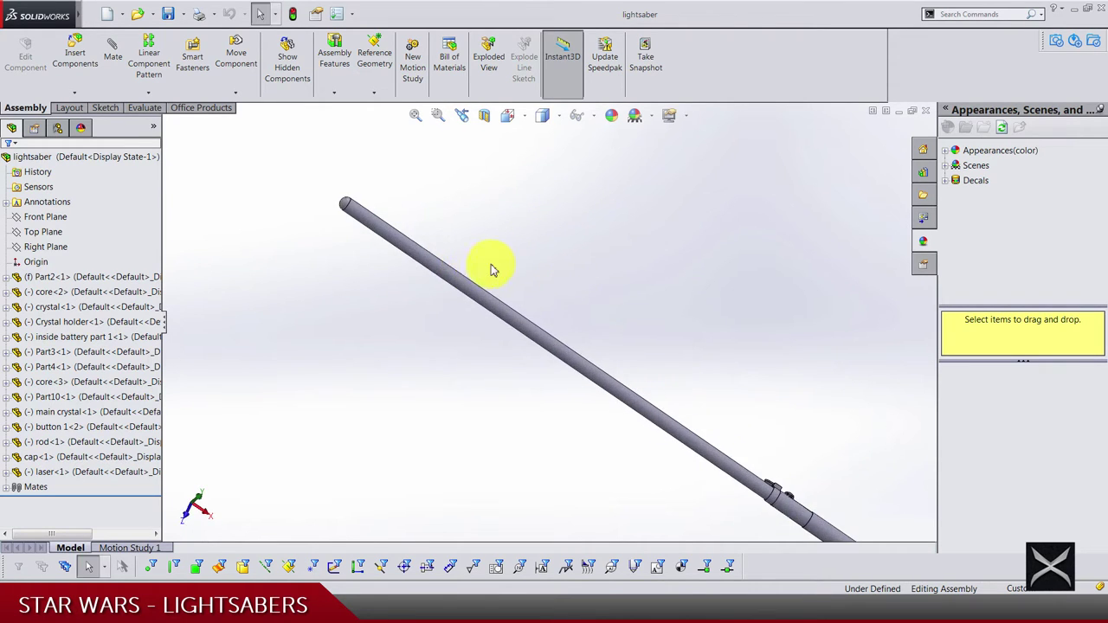
pyautogui.click(408, 256)
# - Open the laser blade part, check its Boss-Extrude1 extrusion, then close it back to the assembly
pyautogui.click(445, 198)
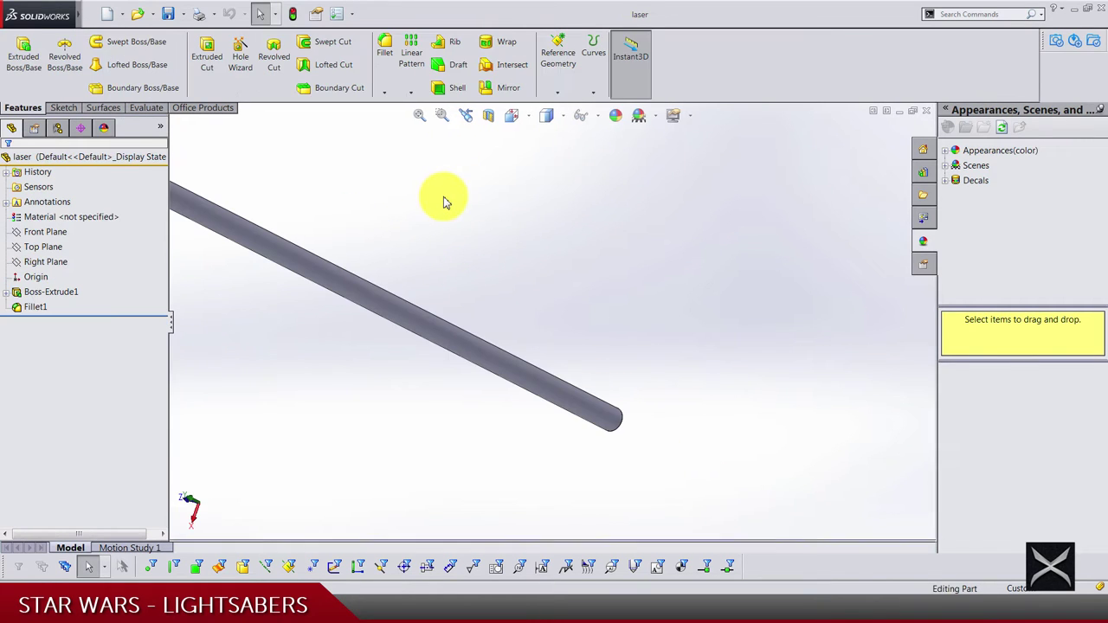
pyautogui.click(63, 296)
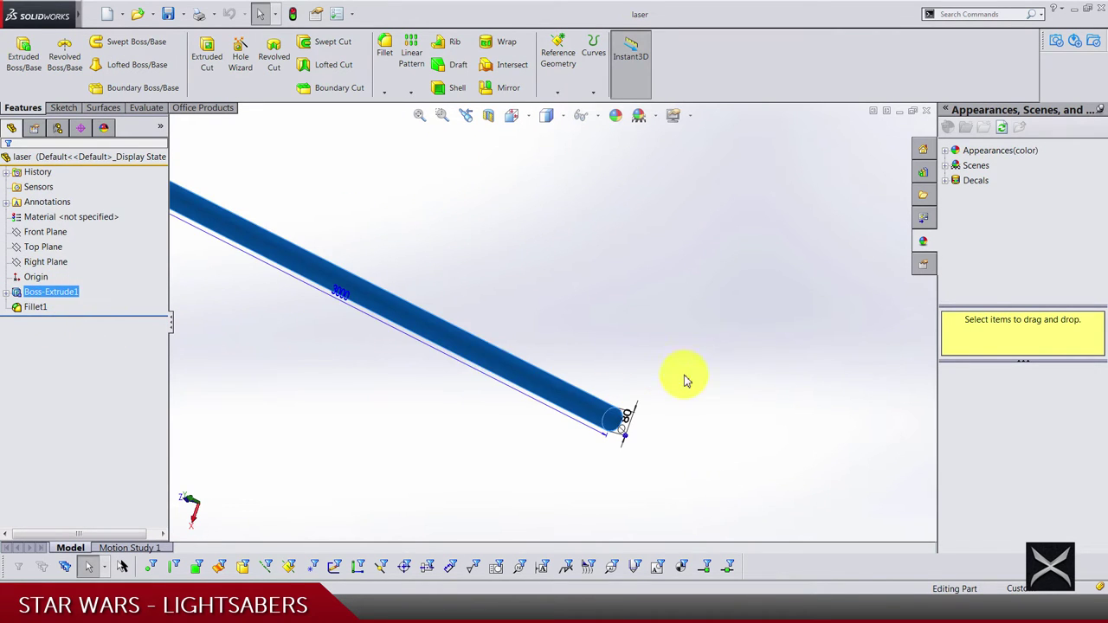
pyautogui.moveTo(658, 391); pyautogui.dragTo(556, 410, button='middle')
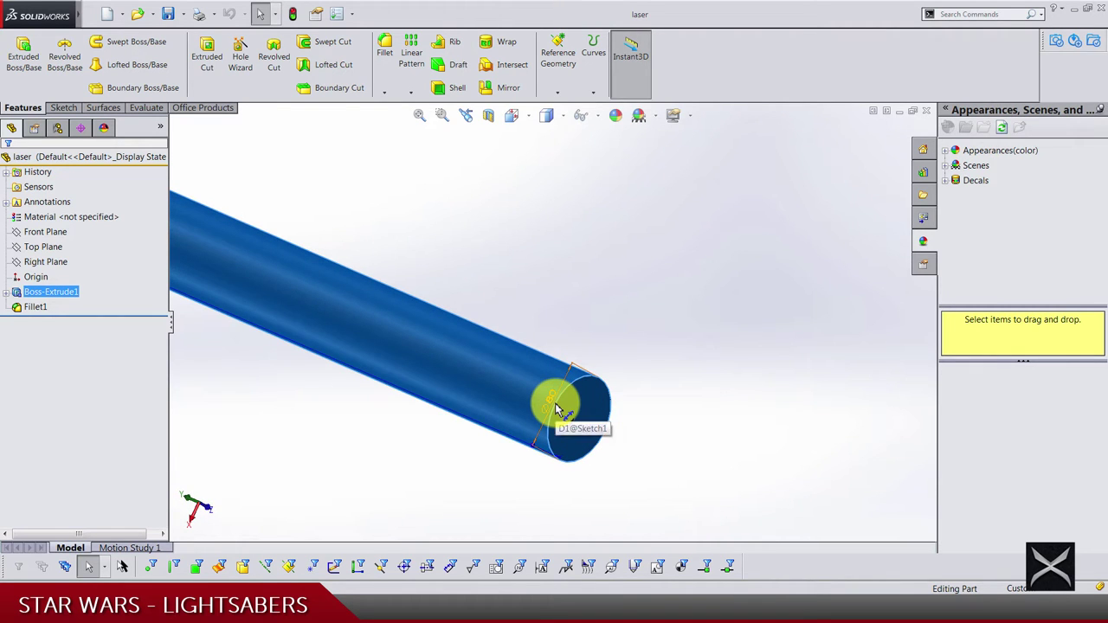
pyautogui.click(839, 168)
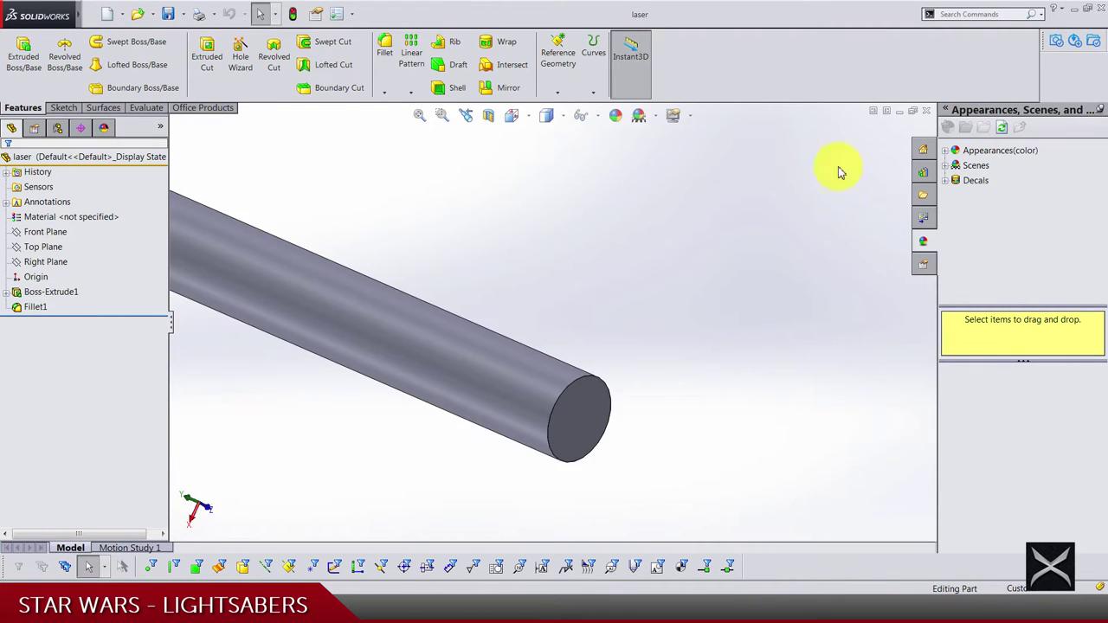
pyautogui.click(927, 111)
pyautogui.moveTo(723, 391); pyautogui.dragTo(614, 354, button='middle')
pyautogui.moveTo(534, 439); pyautogui.dragTo(487, 329, button='middle')
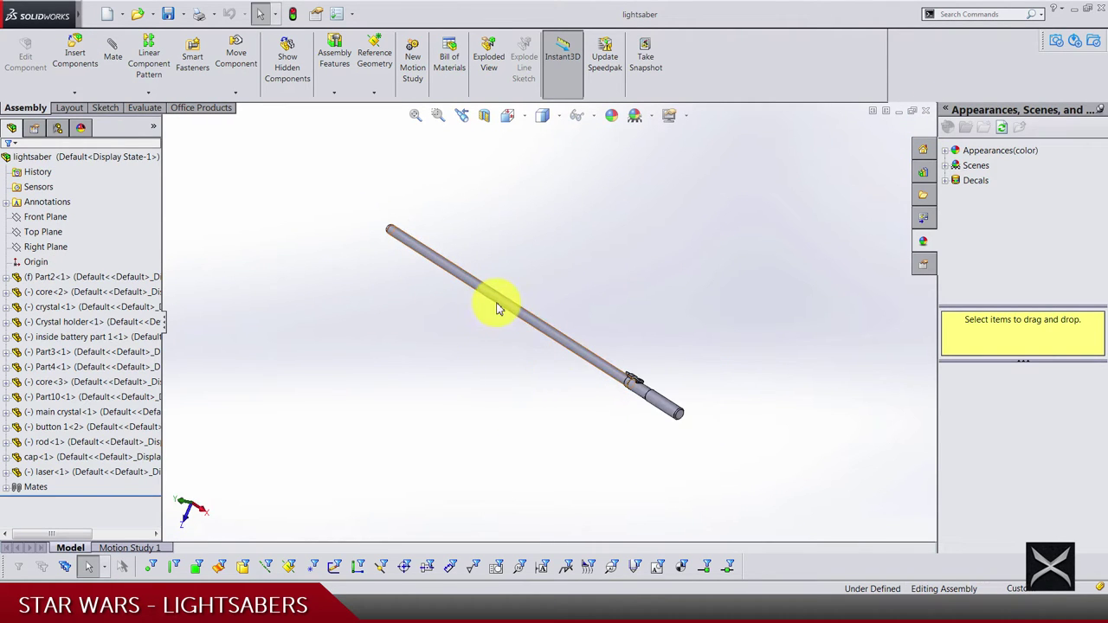
# - Apply a metallic gold car paint appearance to the hilt grip Part2
pyautogui.click(501, 301)
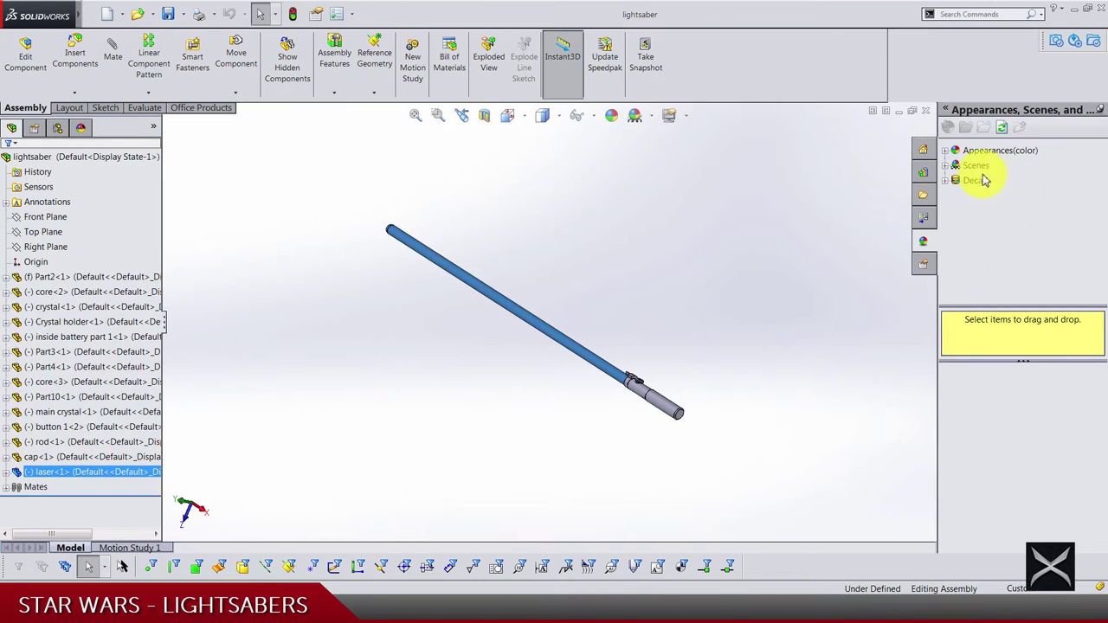
pyautogui.click(947, 154)
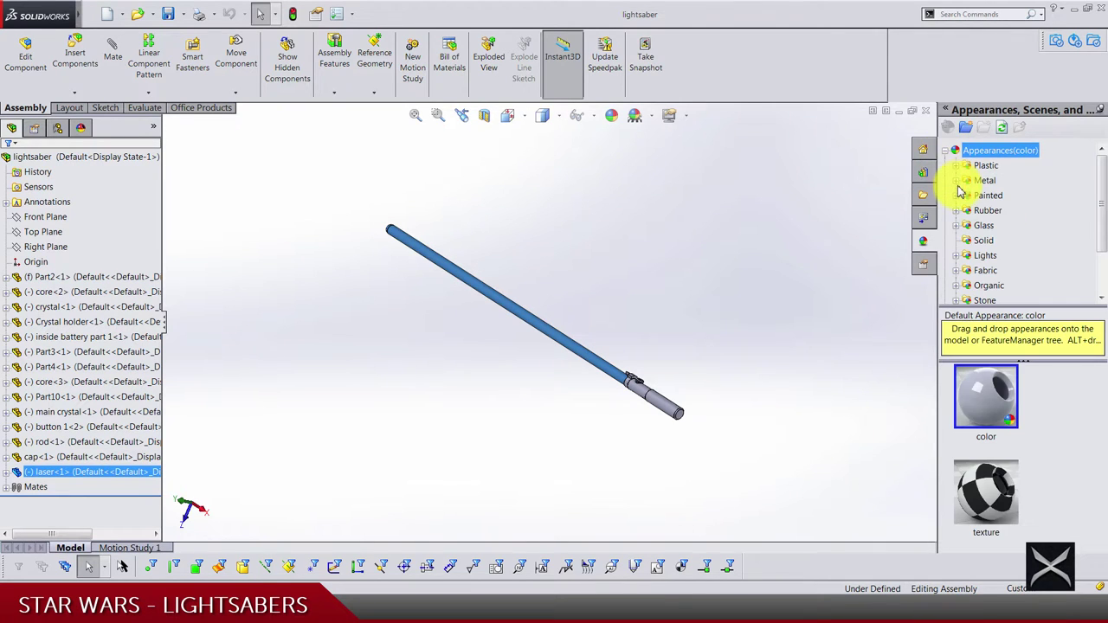
pyautogui.click(957, 197)
pyautogui.click(987, 210)
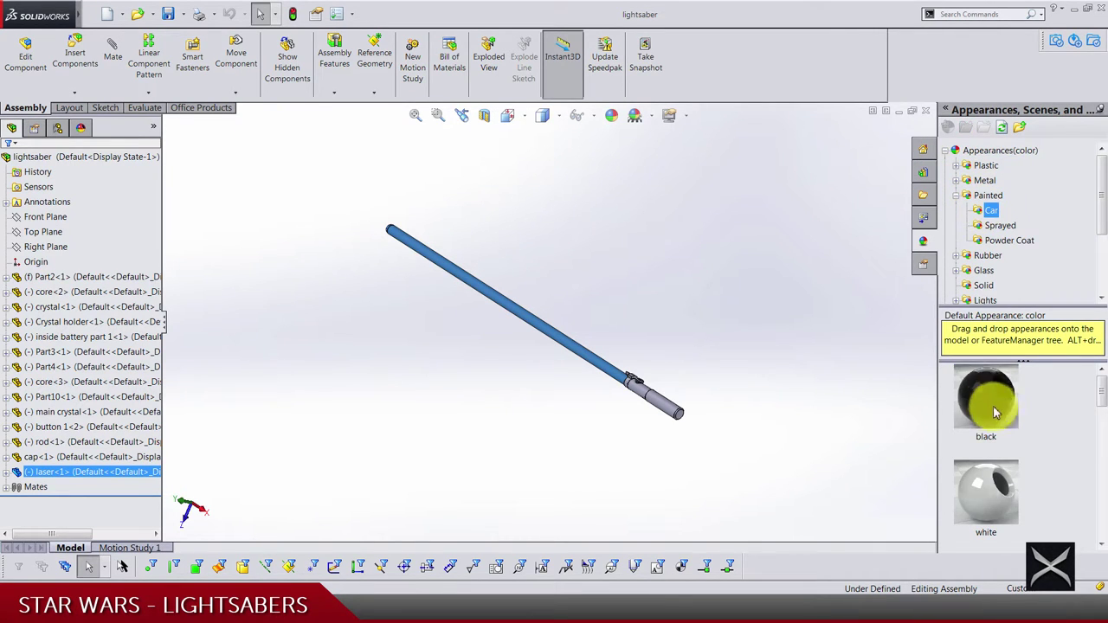
pyautogui.scroll(-5, 979, 416)
pyautogui.moveTo(1000, 420)
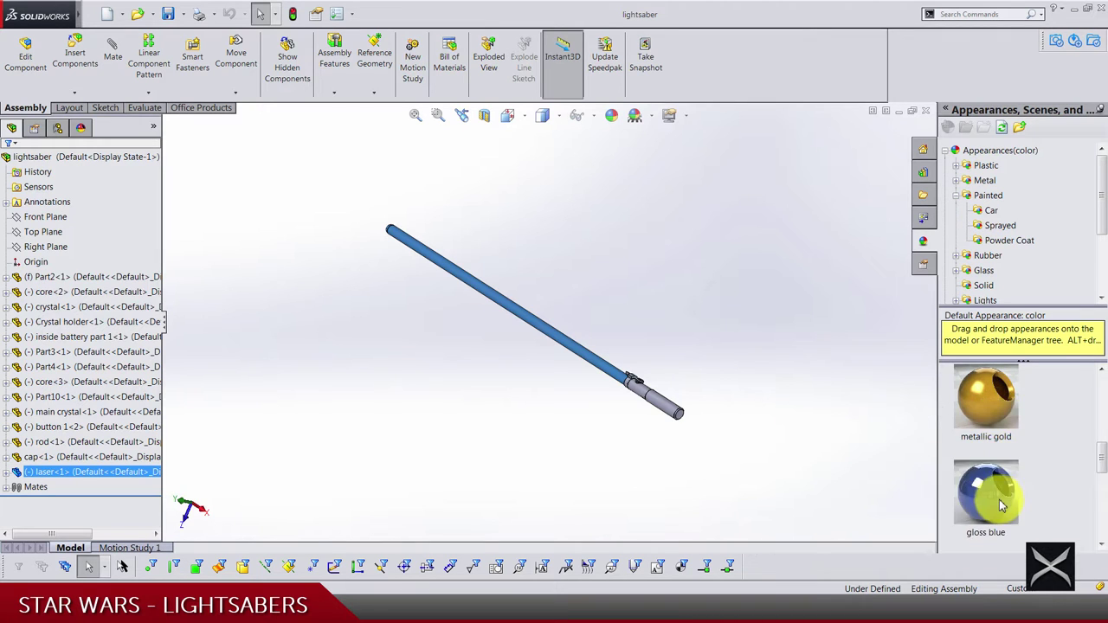
pyautogui.scroll(-5, 658, 376)
pyautogui.click(509, 381)
pyautogui.moveTo(986, 397); pyautogui.dragTo(598, 429)
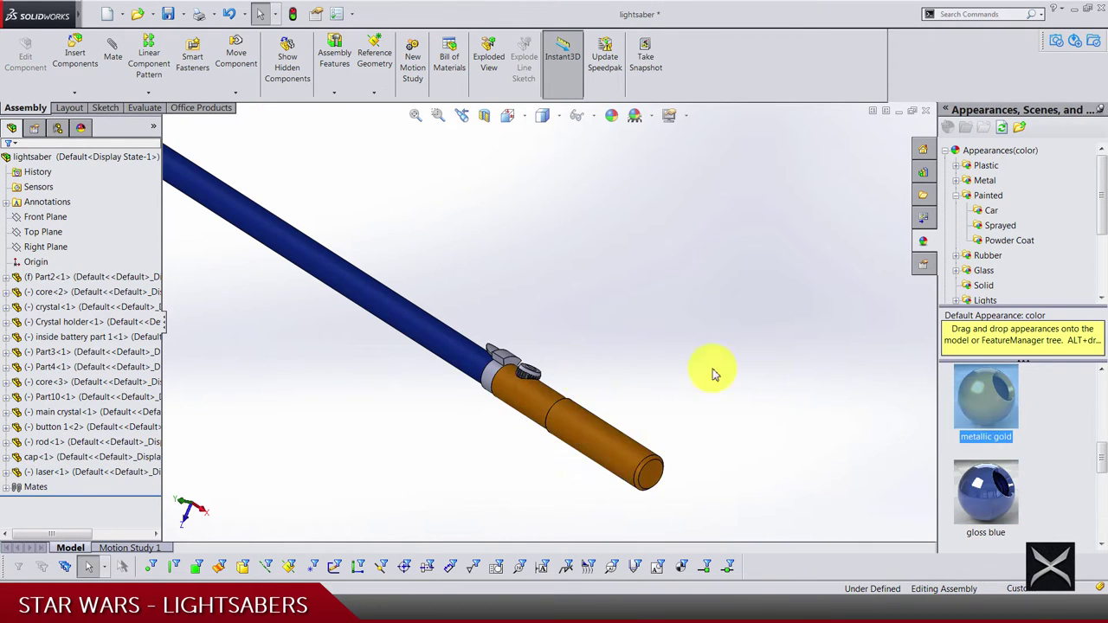
# - Paint the hilt-end cap black and the hilt button gloss red
pyautogui.scroll(-3, 445, 346)
pyautogui.click(445, 346)
pyautogui.moveTo(994, 390)
pyautogui.scroll(-3, 1019, 395)
pyautogui.moveTo(987, 397); pyautogui.dragTo(484, 351)
pyautogui.click(530, 367)
pyautogui.scroll(3, 994, 415)
pyautogui.moveTo(994, 415); pyautogui.dragTo(526, 383)
# - Give the button part a metallic gold appearance from the FeatureManager tree
pyautogui.scroll(5, 526, 383)
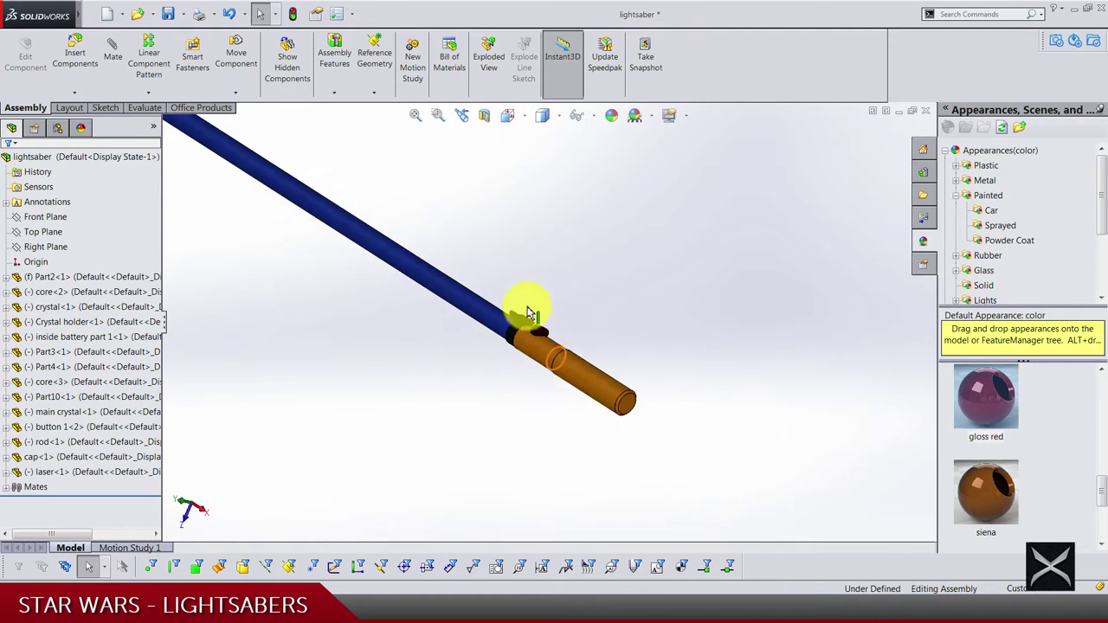
pyautogui.scroll(-8, 526, 383)
pyautogui.click(136, 472)
pyautogui.scroll(-1, 993, 416)
pyautogui.moveTo(993, 426)
pyautogui.scroll(3, 433, 428)
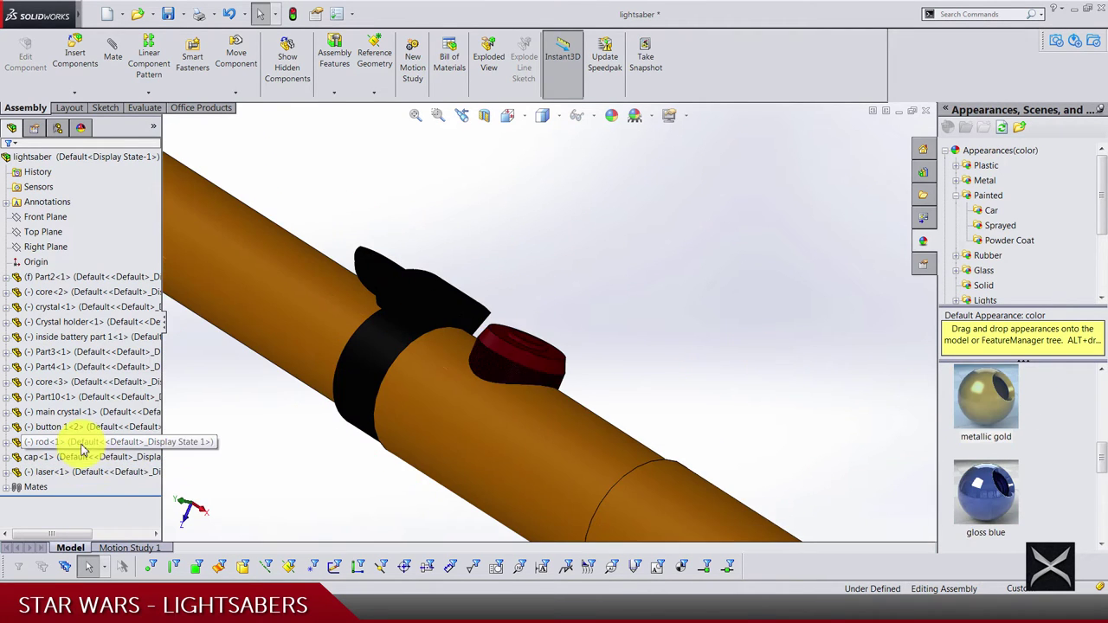
pyautogui.click(52, 427)
pyautogui.rightClick(986, 390)
pyautogui.click(985, 384)
# - Give the laser blade a gloss blue appearance and fit the whole saber in view
pyautogui.scroll(2, 346, 429)
pyautogui.rightClick(986, 489)
pyautogui.click(939, 488)
pyautogui.scroll(3, 680, 168)
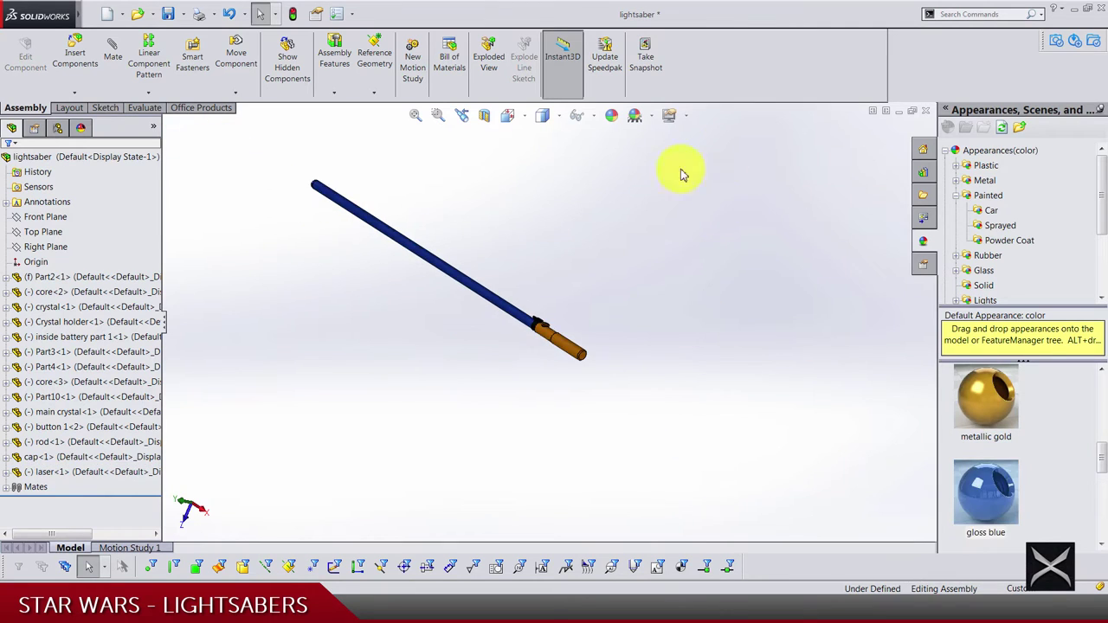
pyautogui.click(501, 117)
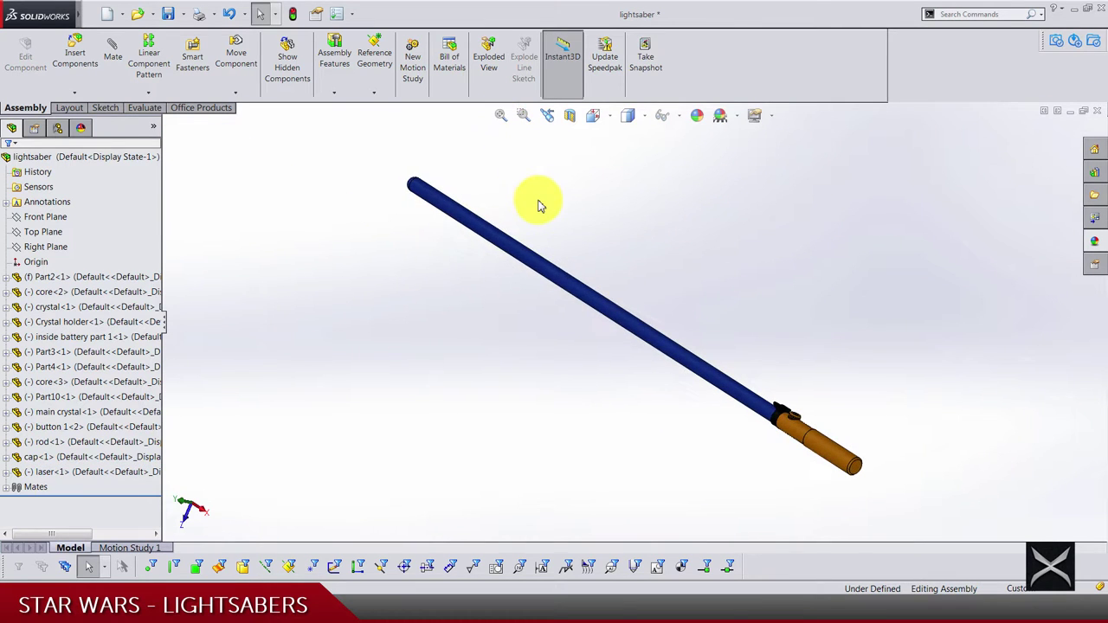
# - Save the lightsaber assembly and send it to KeyShot for rendering
pyautogui.hotkey('ctrl', 's')
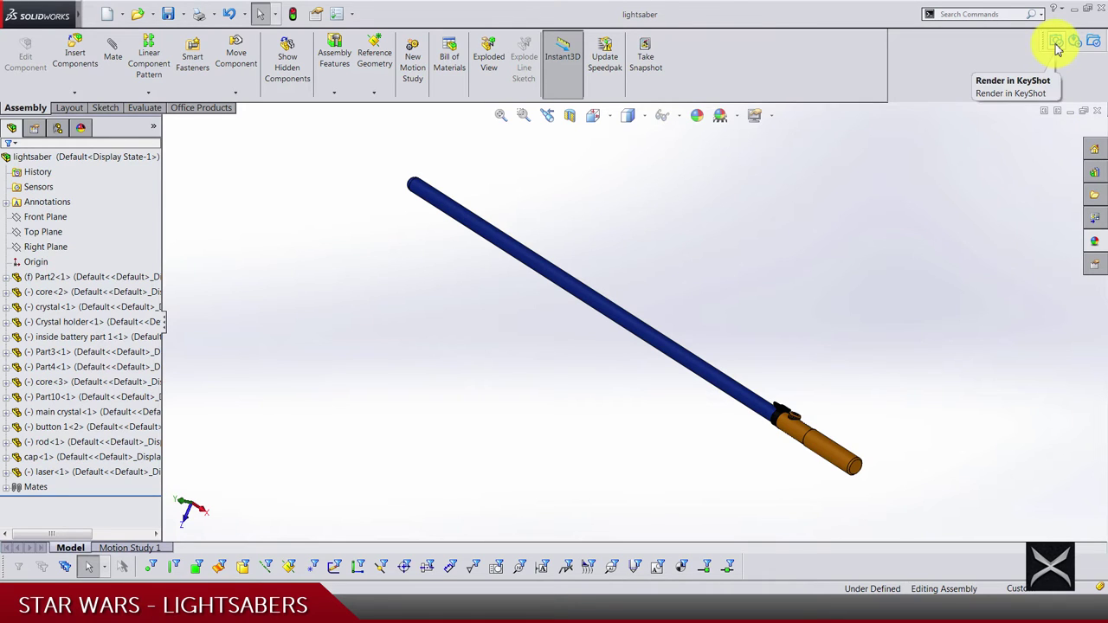
pyautogui.click(1056, 45)
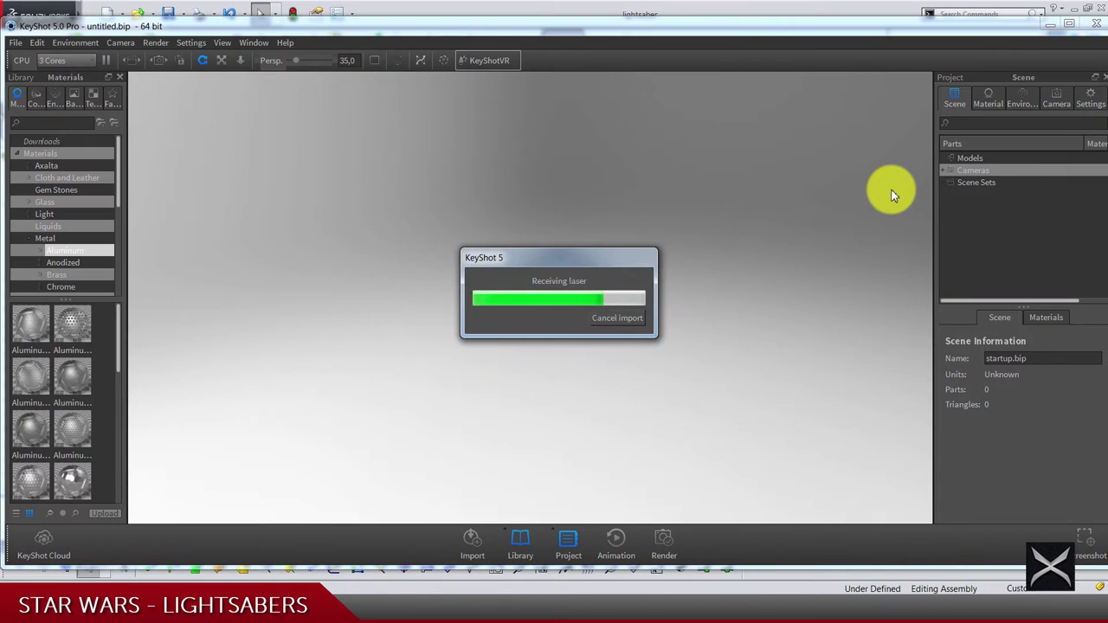
# - Maximize the KeyShot window and bring up the lightsabers-clash reference image
pyautogui.click(1054, 28)
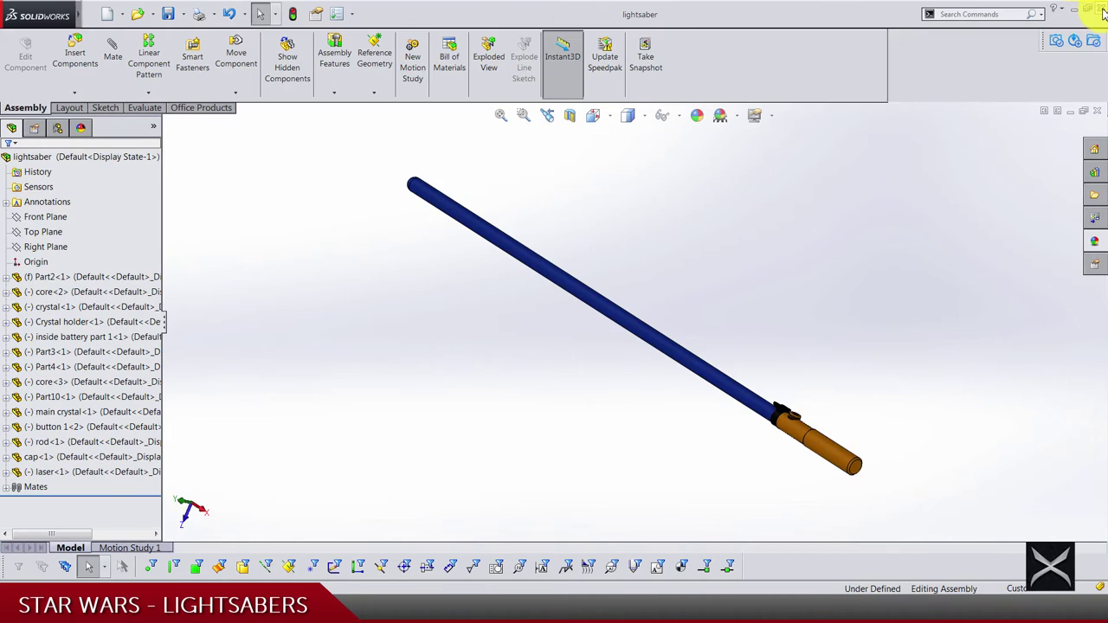
pyautogui.click(1104, 10)
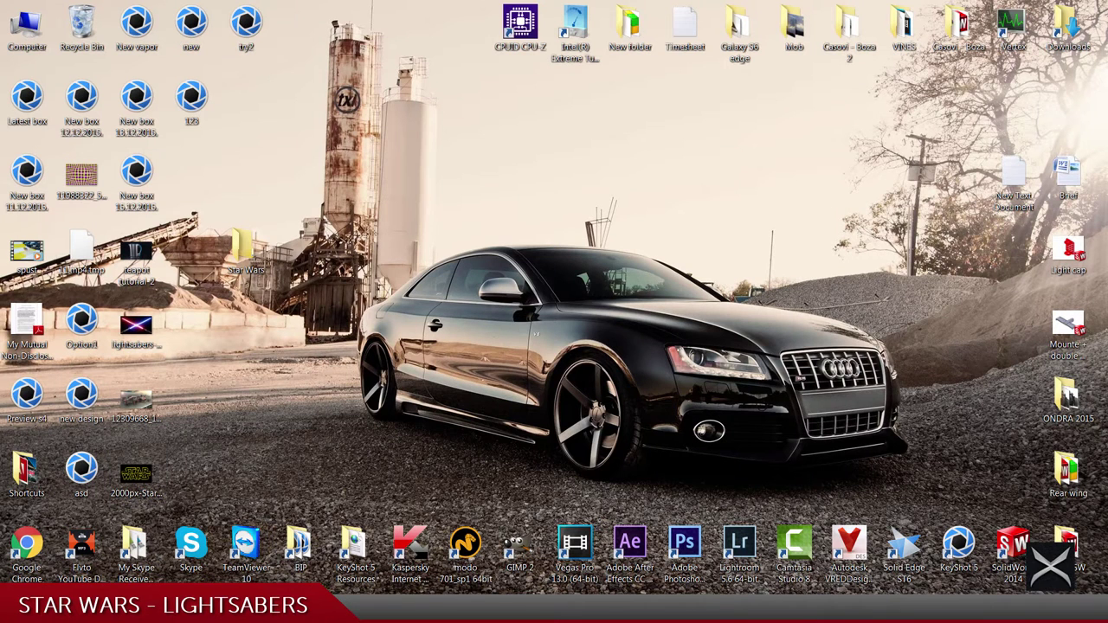
pyautogui.hotkey('alt', 'Tab')
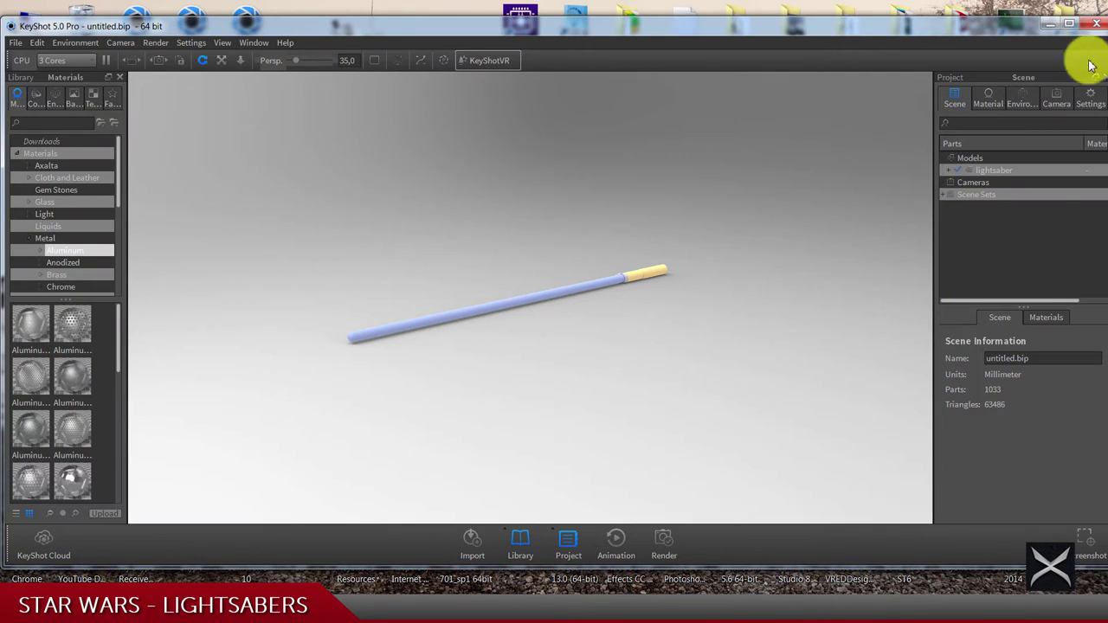
pyautogui.click(1069, 23)
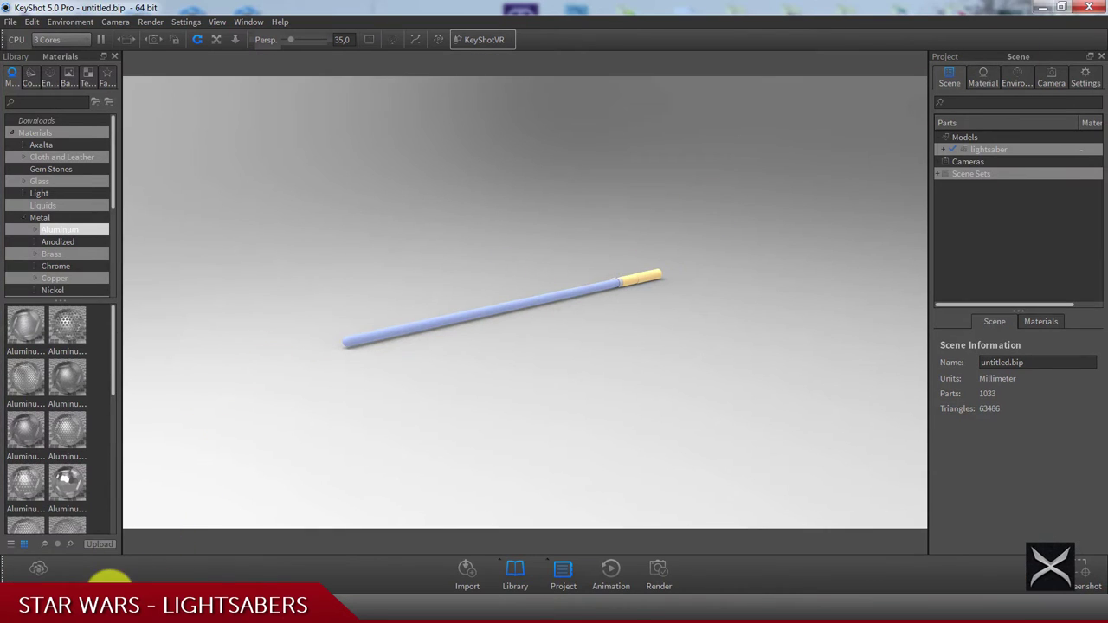
pyautogui.hotkey('alt', 'Tab')
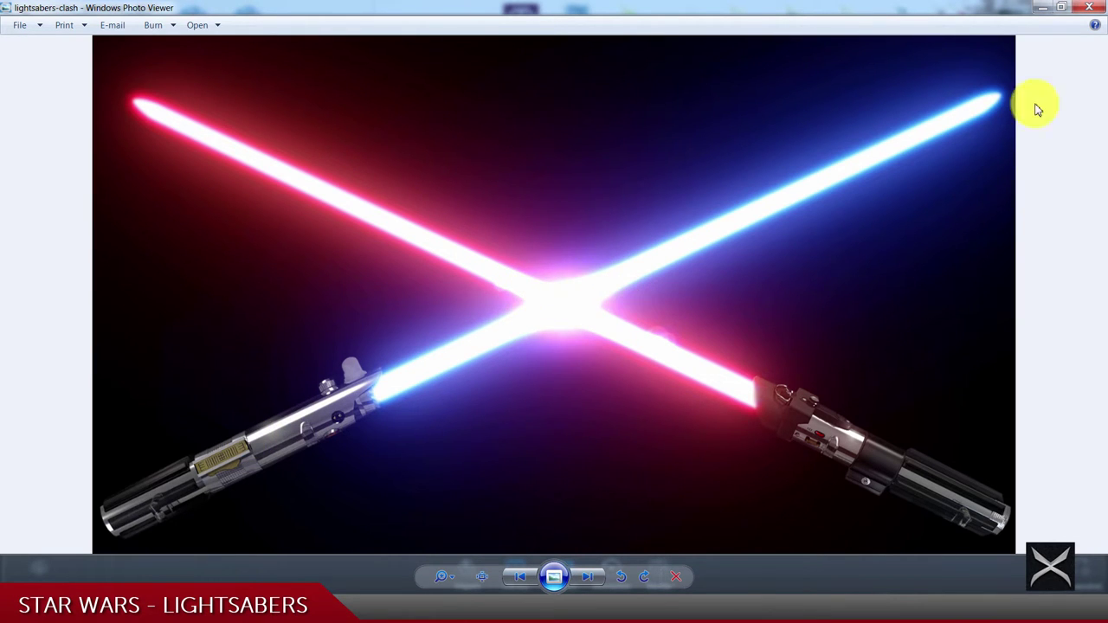
# - Close the reference image, set the camera perspective angle to 60, and show Environment settings
pyautogui.click(1043, 7)
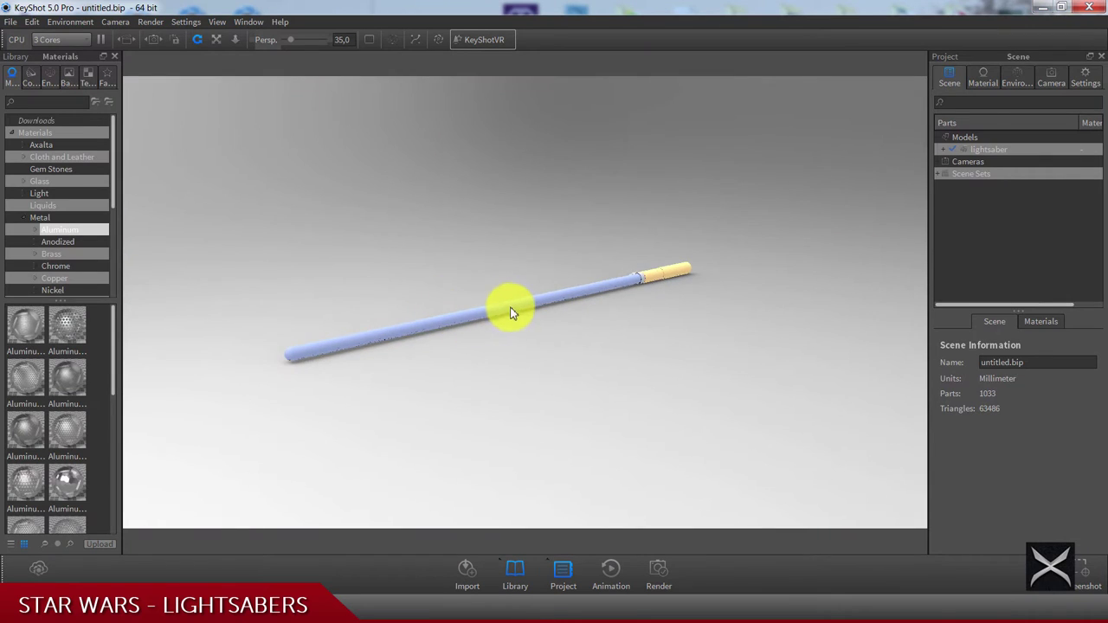
pyautogui.scroll(1, 470, 321)
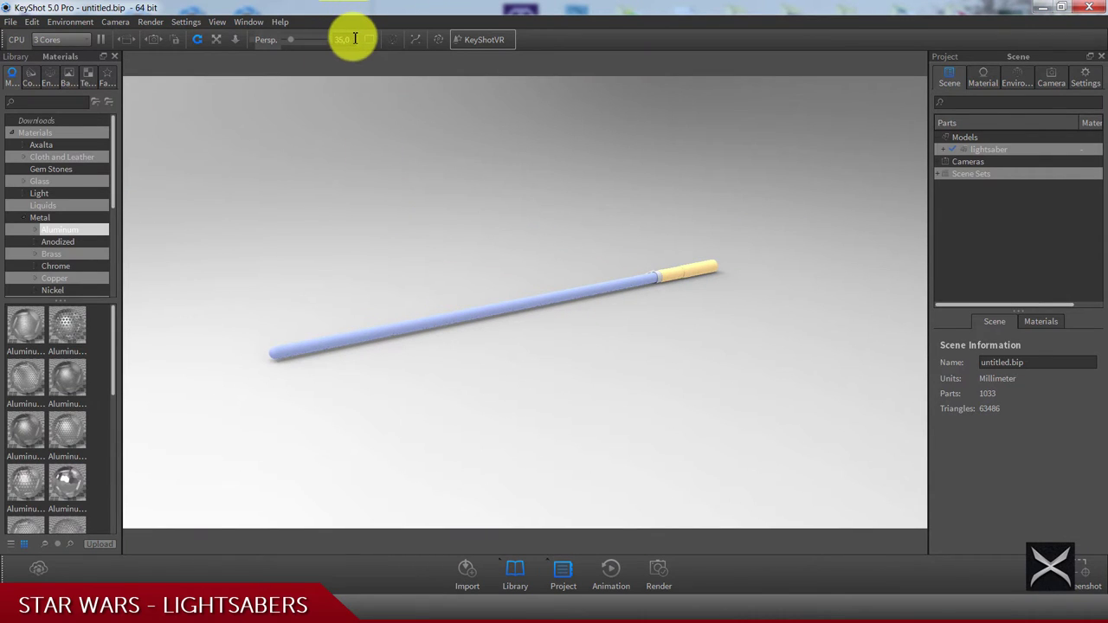
pyautogui.click(354, 39)
pyautogui.write('60')
pyautogui.press('Return')
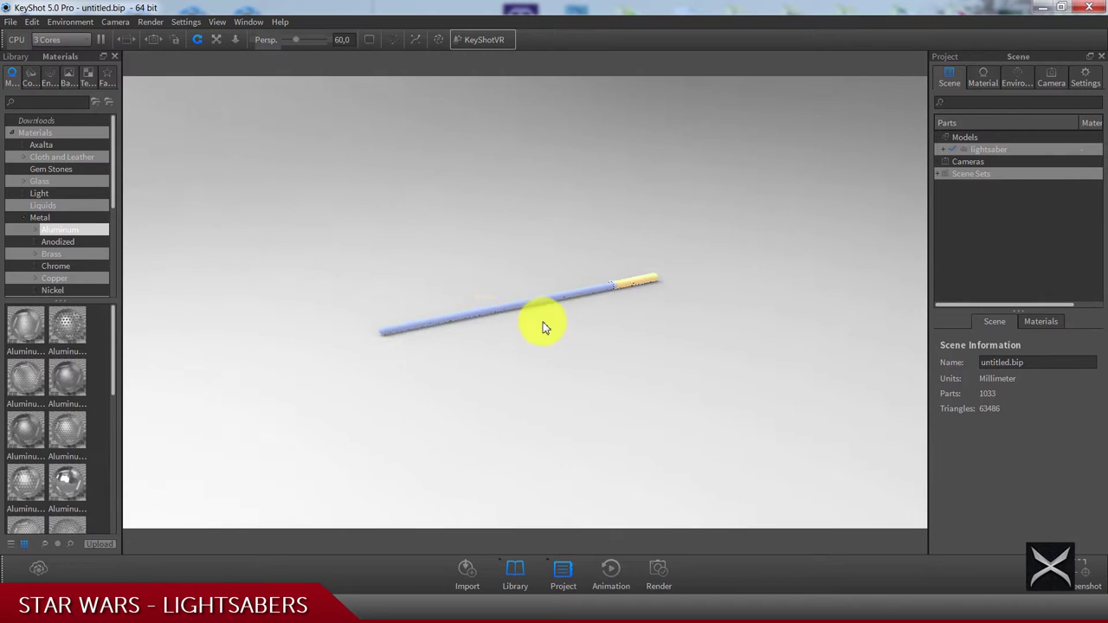
pyautogui.moveTo(544, 327); pyautogui.dragTo(804, 228)
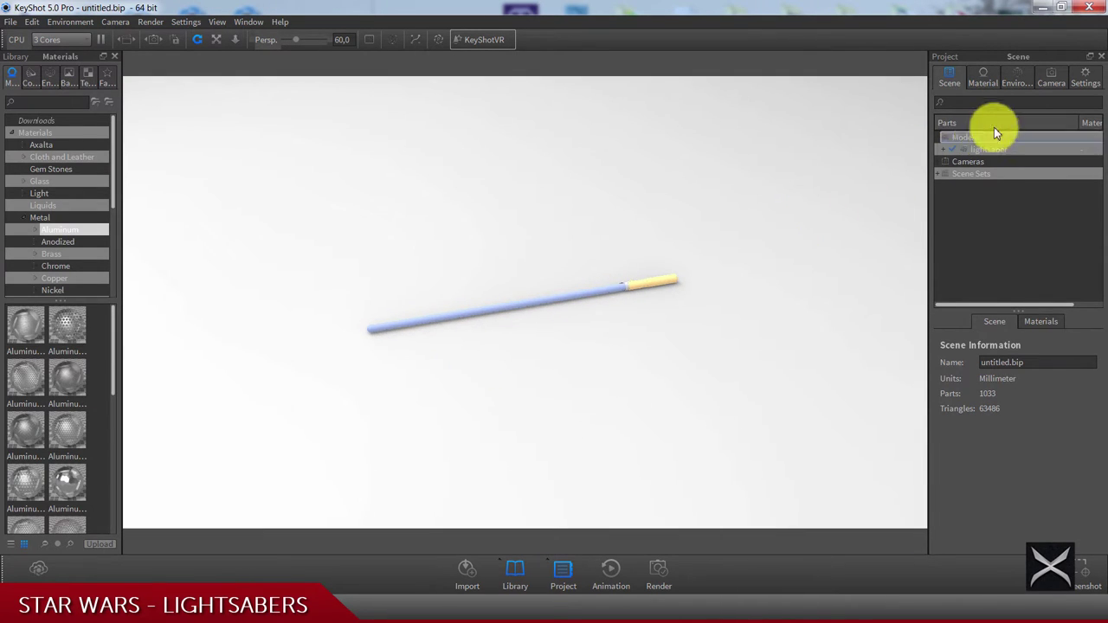
pyautogui.click(1017, 83)
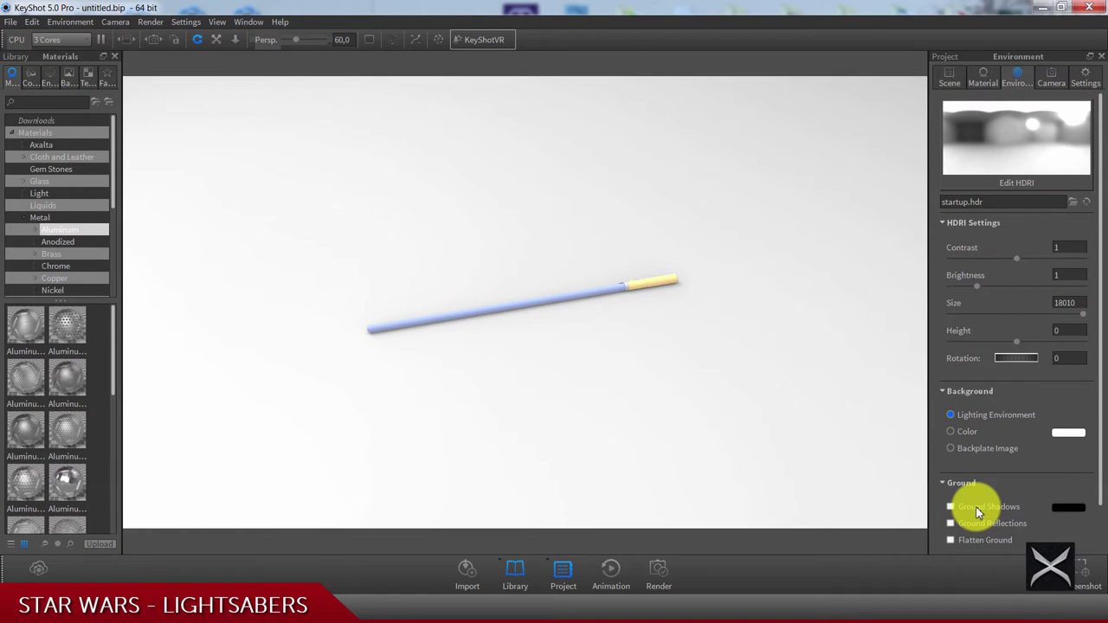
pyautogui.scroll(4, 487, 285)
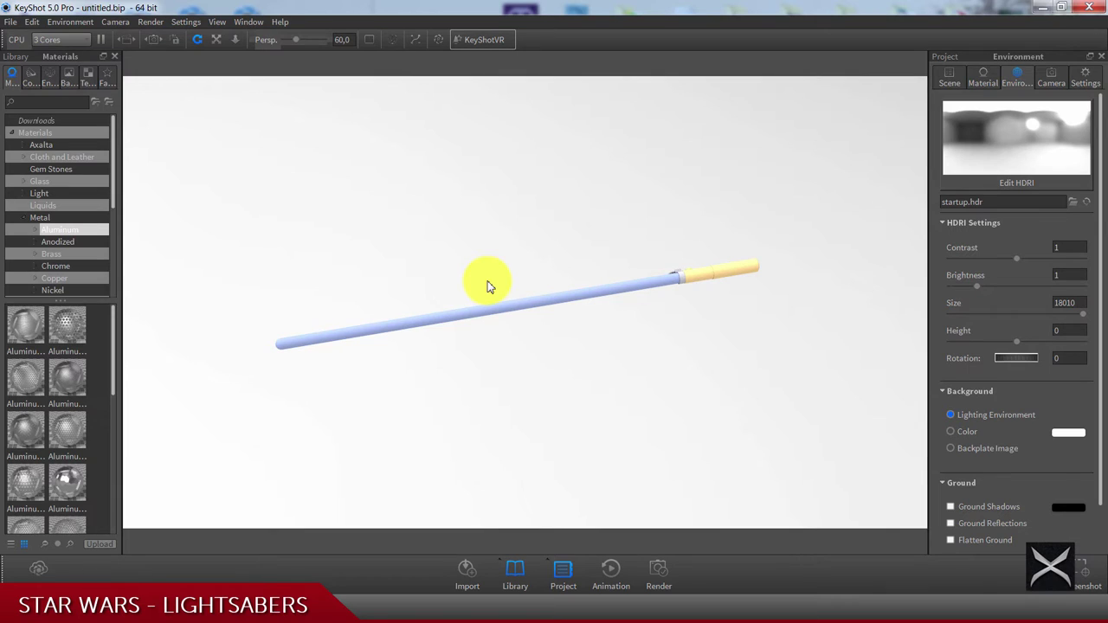
# - Rotate the lightsaber model 90 degrees about X with the Move Tool
pyautogui.click(961, 81)
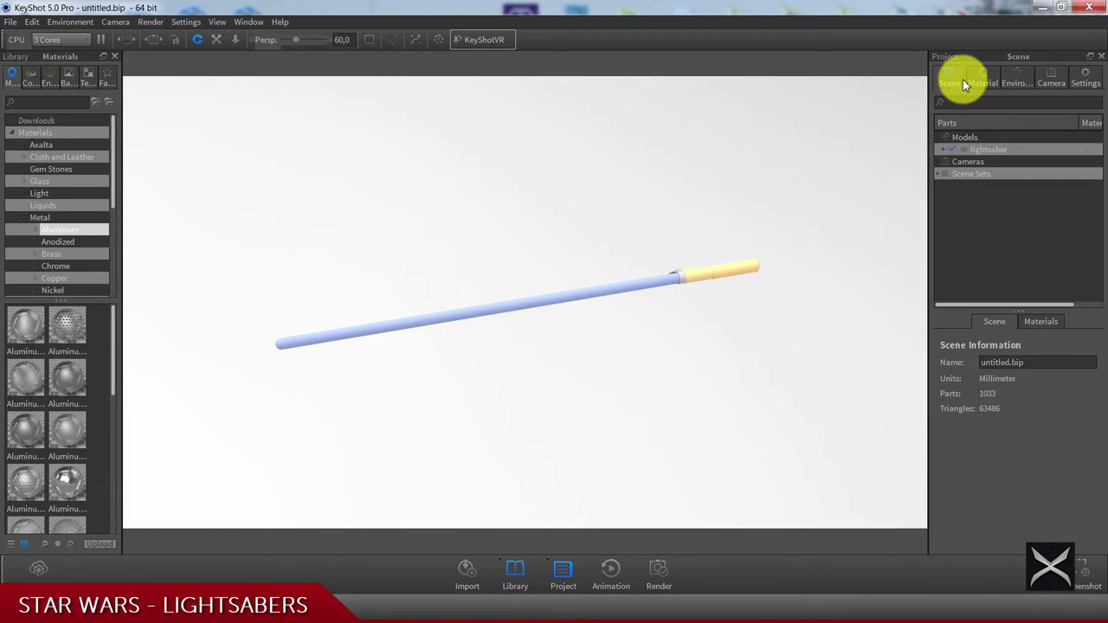
pyautogui.click(986, 151)
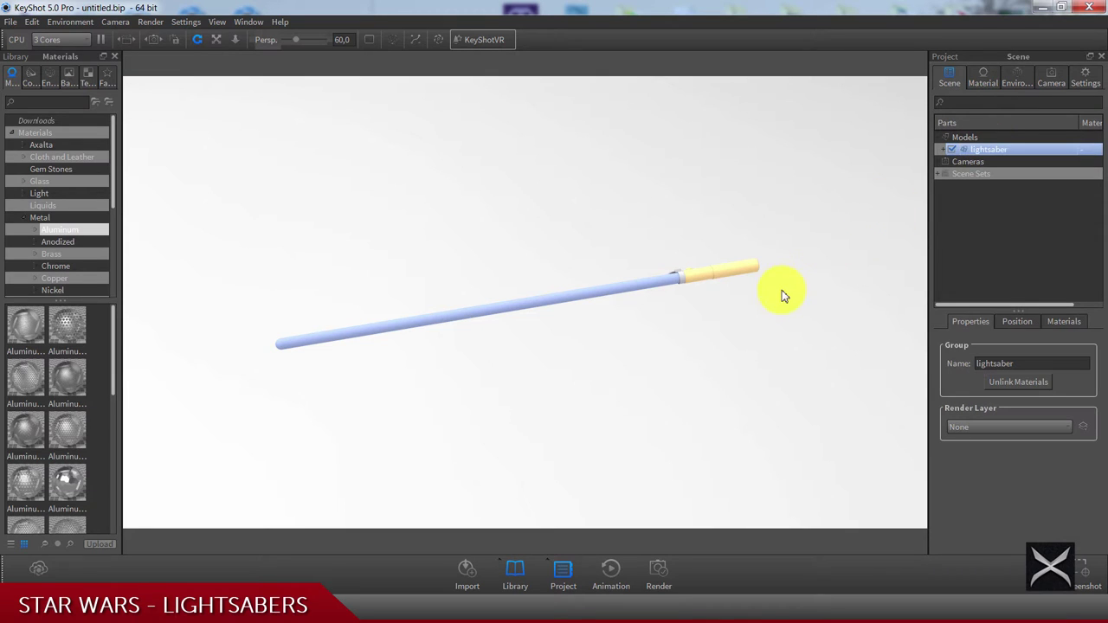
pyautogui.scroll(2, 782, 291)
pyautogui.click(1013, 322)
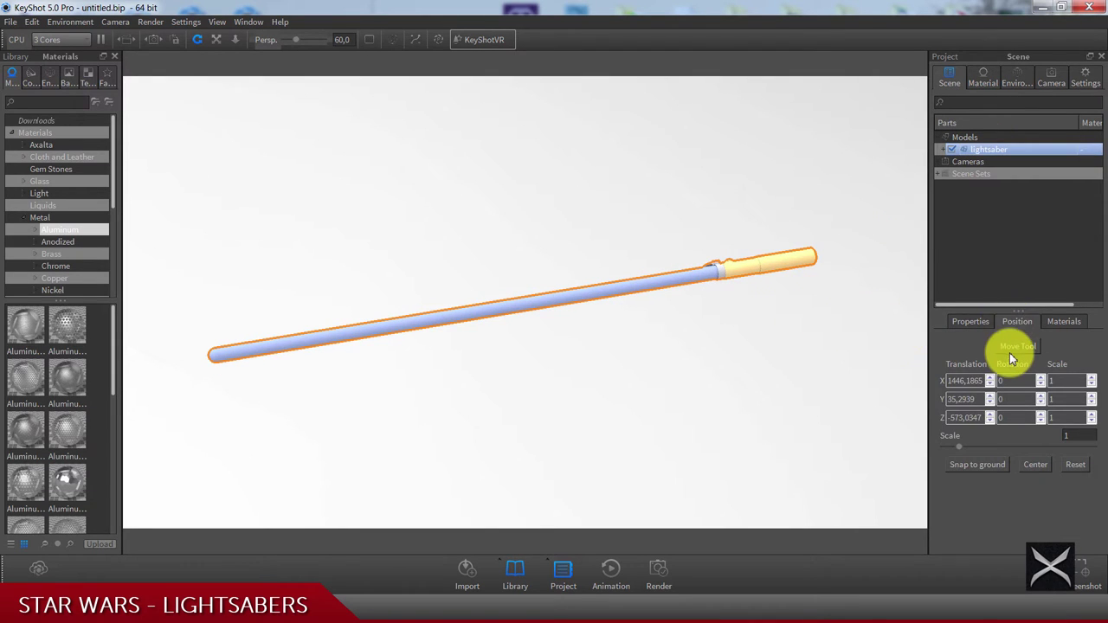
pyautogui.click(1009, 345)
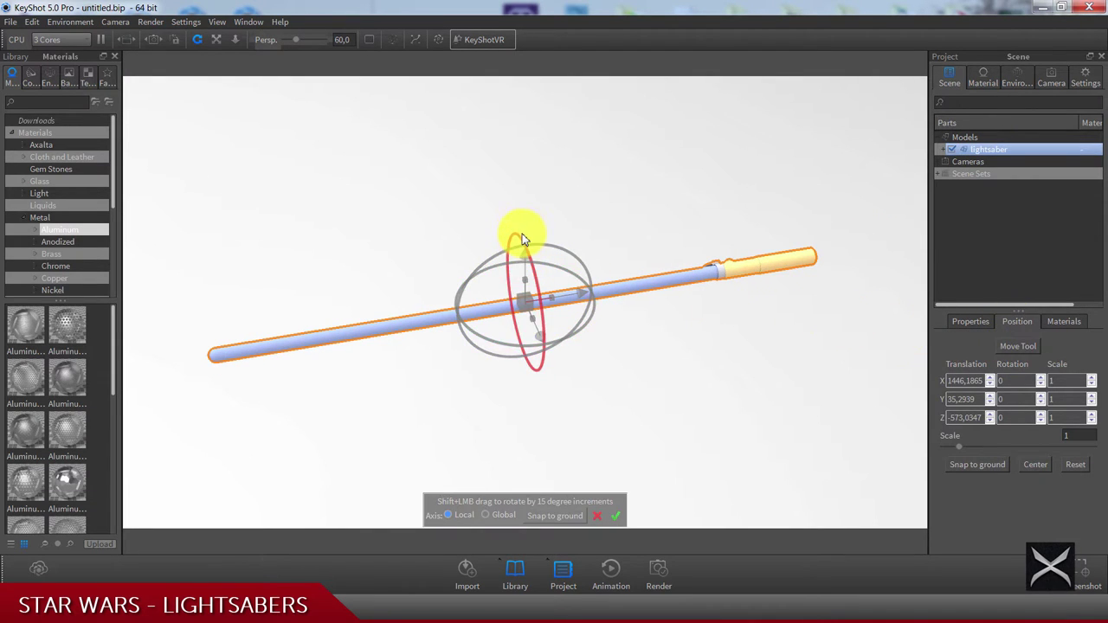
pyautogui.moveTo(531, 270); pyautogui.dragTo(543, 304)
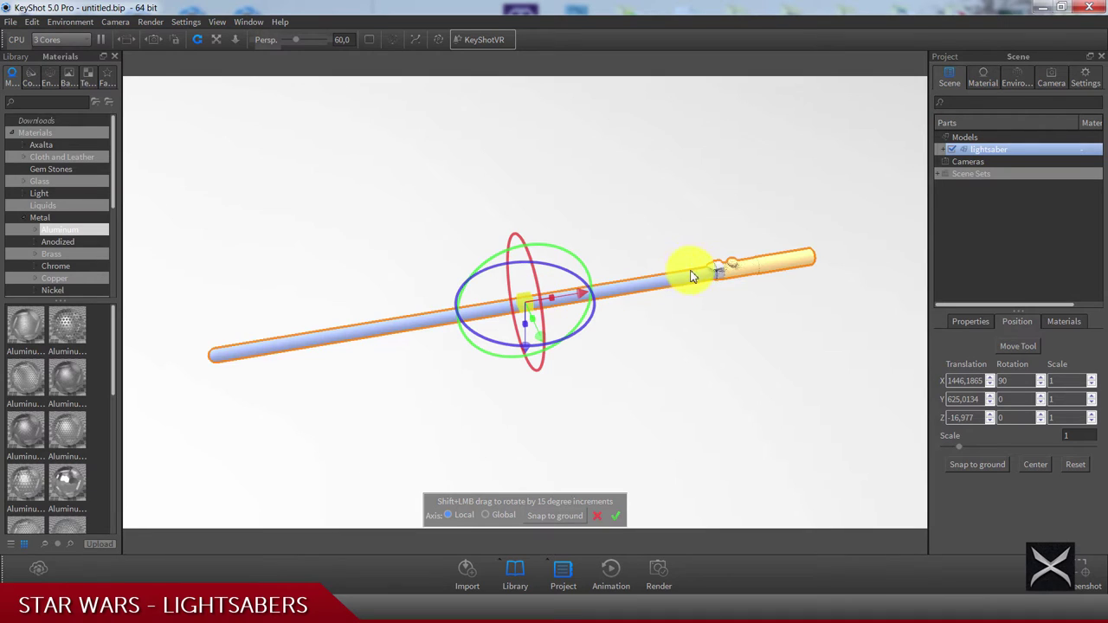
pyautogui.click(617, 515)
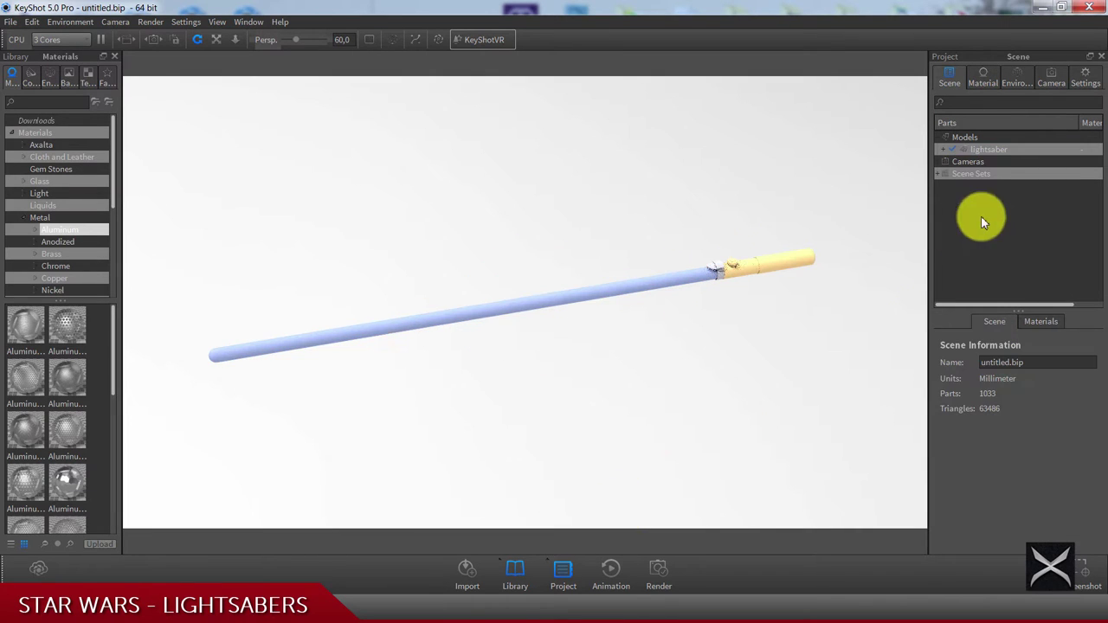
# - Verify the lightsaber's rotation values, deselect it, and orbit to a steeper view
pyautogui.click(989, 149)
pyautogui.click(1015, 321)
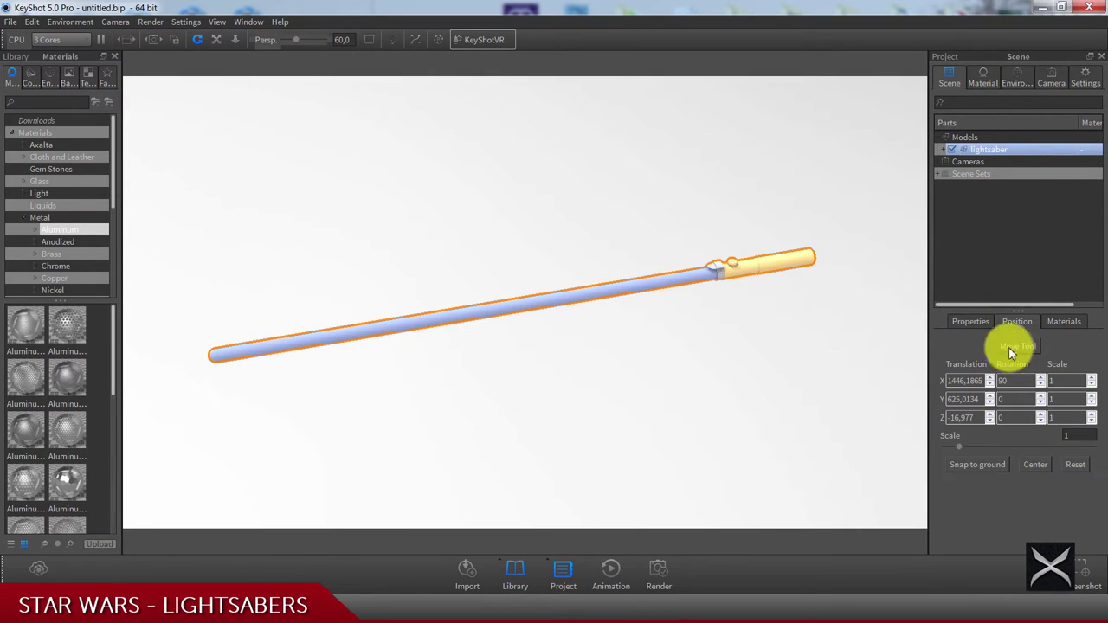
pyautogui.click(1005, 281)
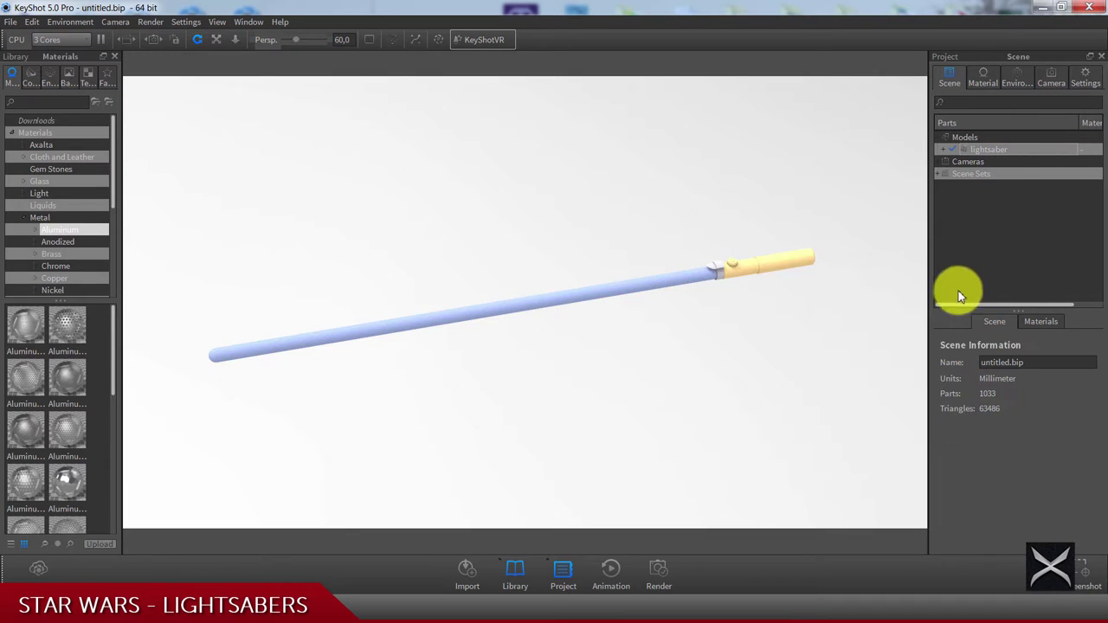
pyautogui.scroll(-2, 512, 314)
pyautogui.moveTo(512, 314); pyautogui.dragTo(457, 309)
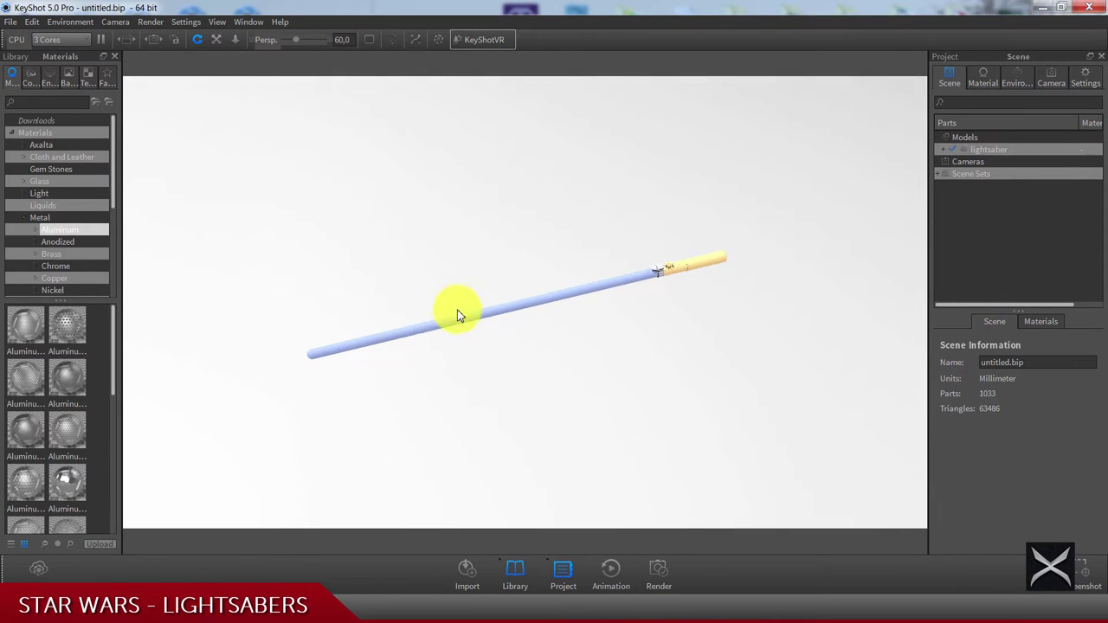
# - Add a plane to the scene from the Edit menu and show its position values
pyautogui.click(32, 22)
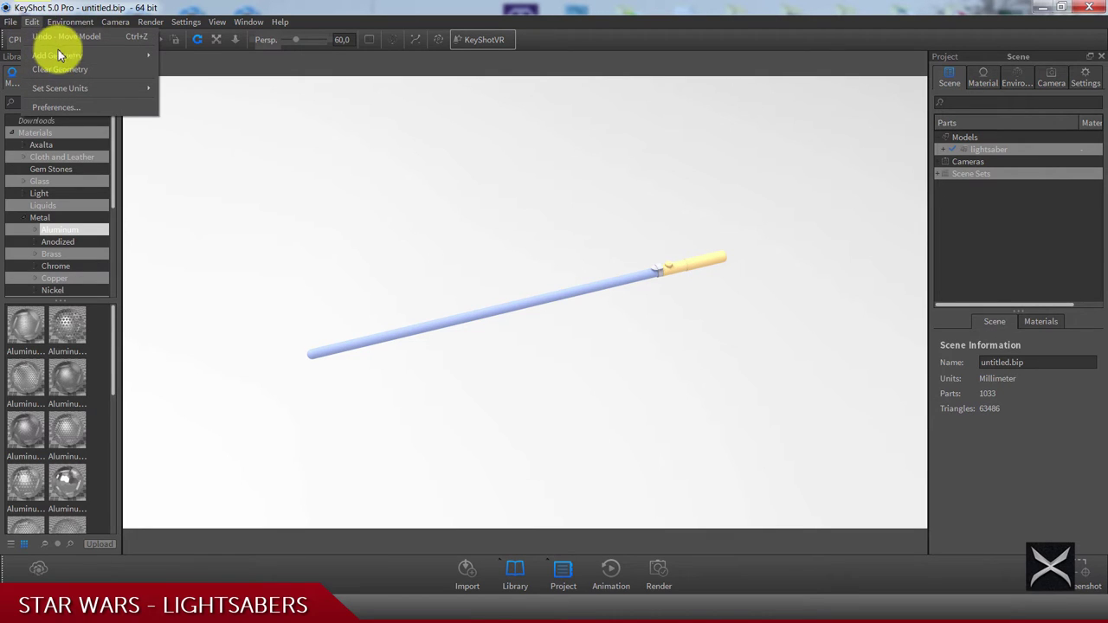
pyautogui.moveTo(85, 62)
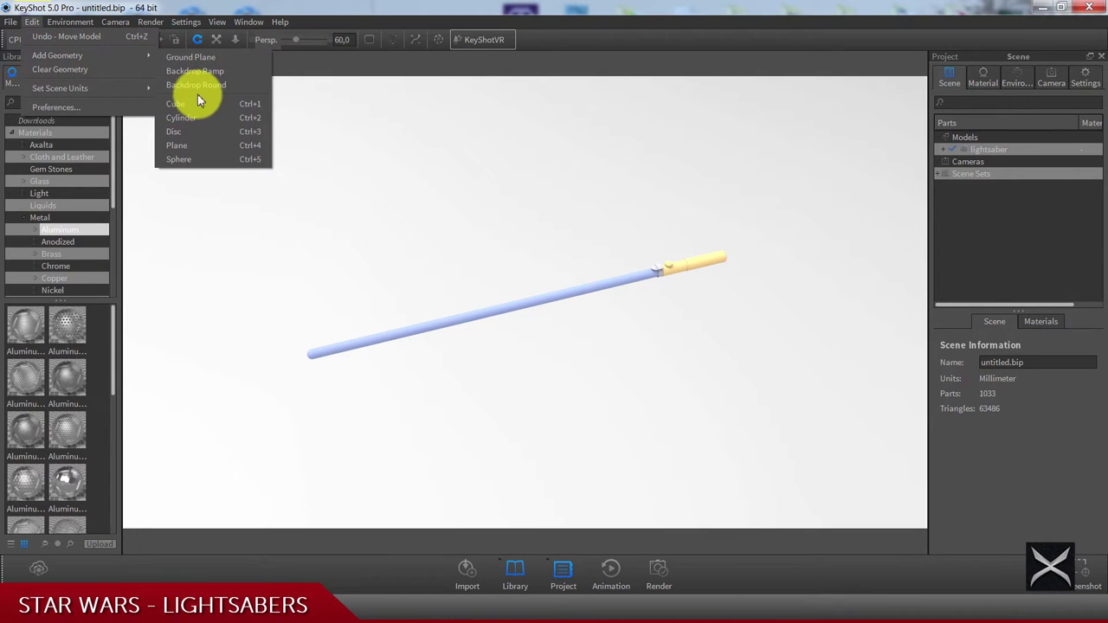
pyautogui.click(181, 144)
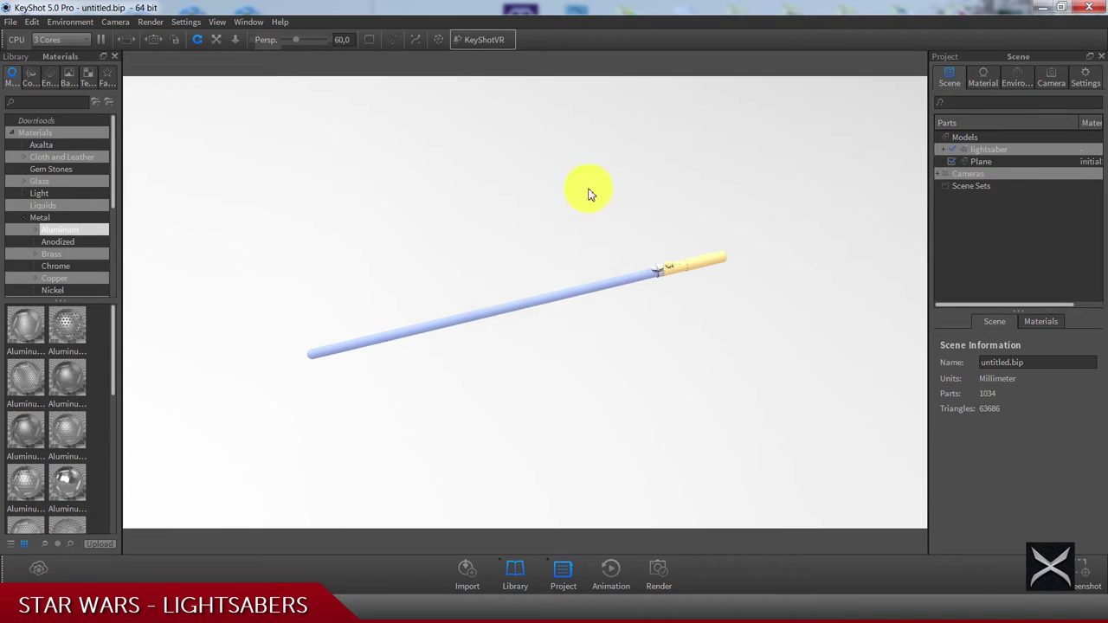
pyautogui.click(980, 162)
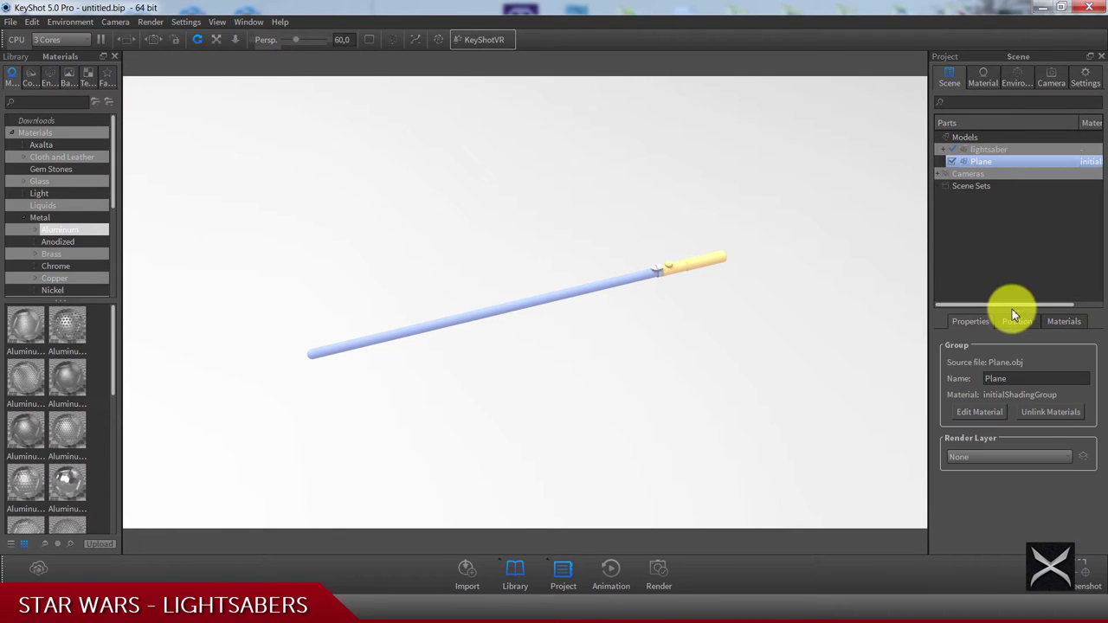
pyautogui.click(1016, 323)
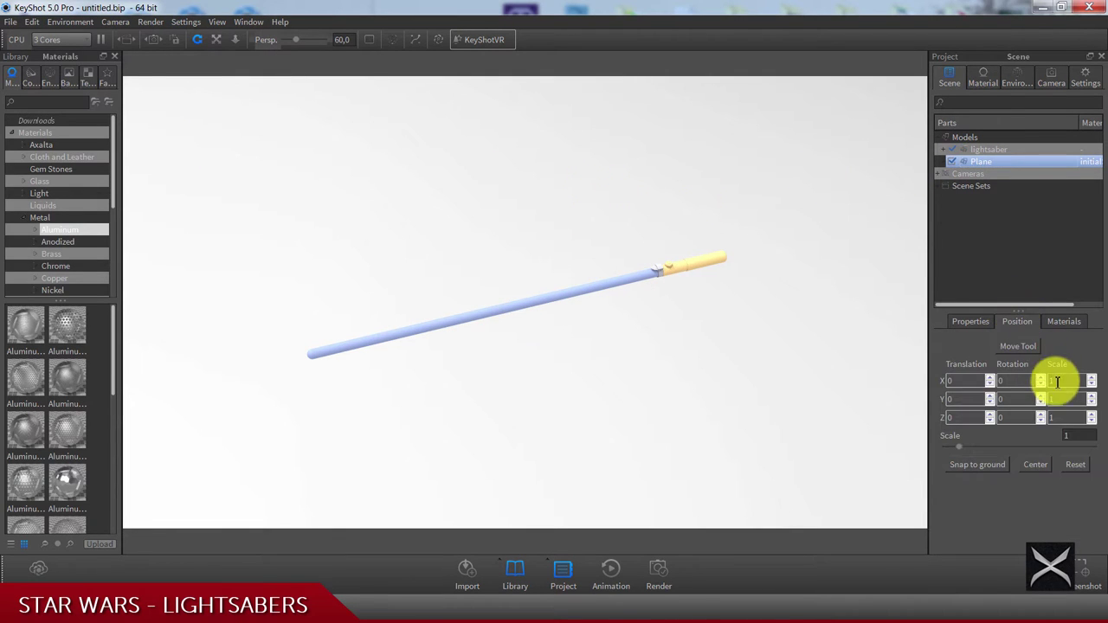
# - Scale the plane uniformly up to 10000
pyautogui.click(1078, 437)
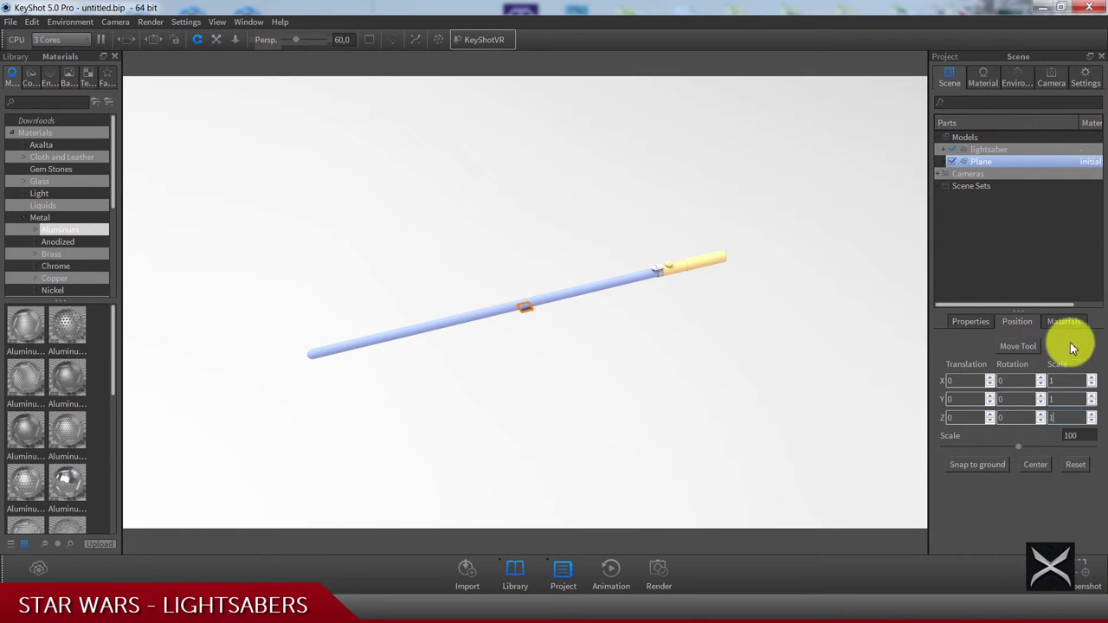
pyautogui.click(1072, 436)
pyautogui.write('0')
pyautogui.press('Return')
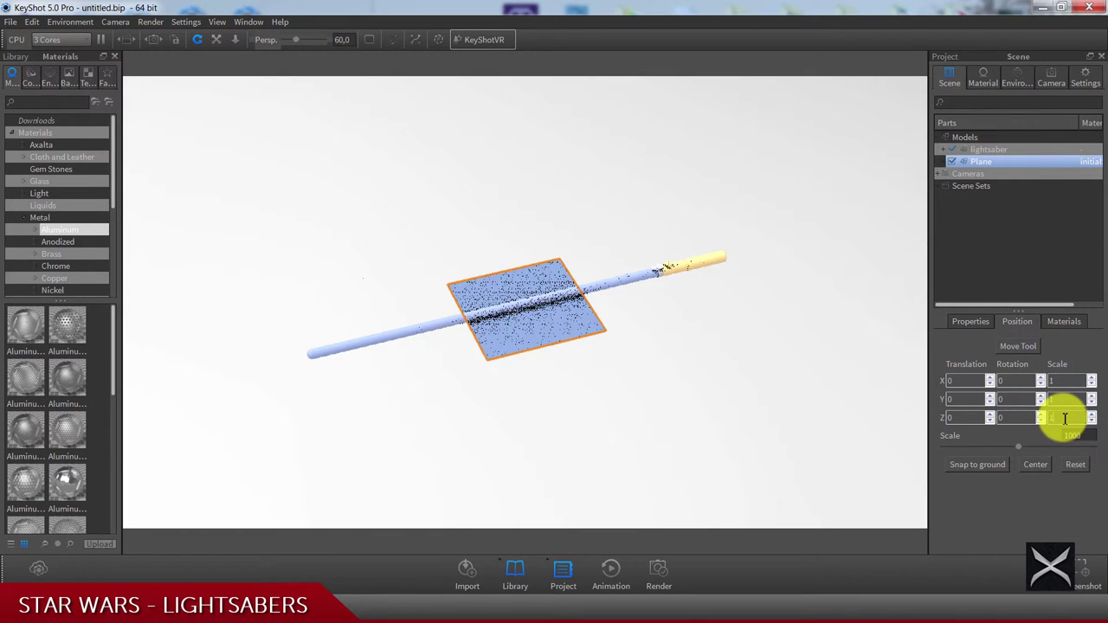
pyautogui.click(1073, 436)
pyautogui.write('0')
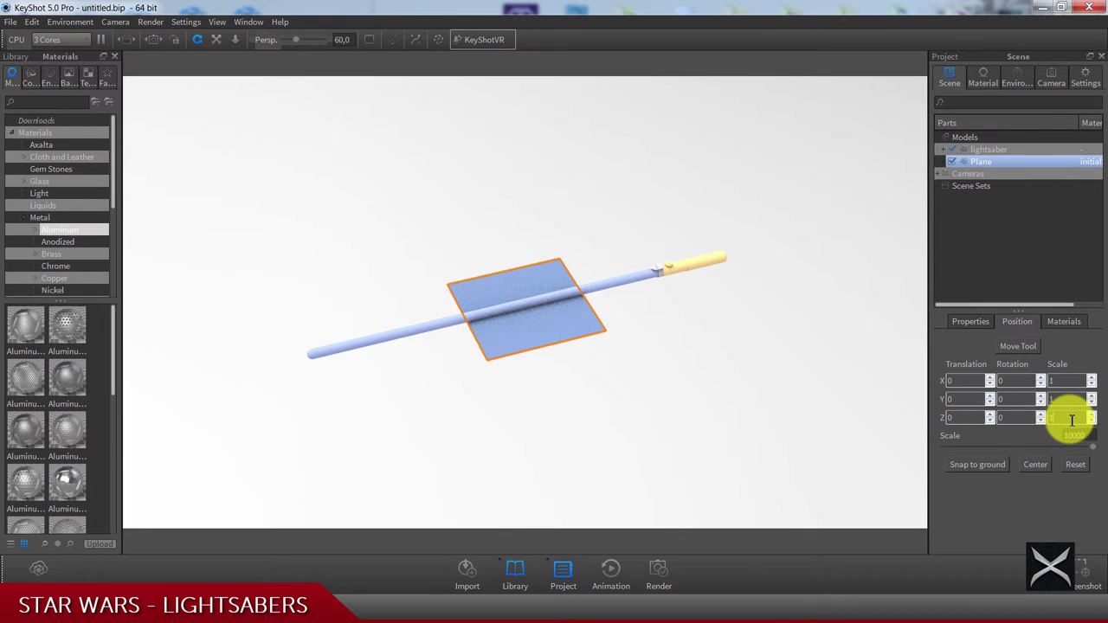
pyautogui.press('Return')
# - Set the plane's X scale to 2 to stretch it lengthwise
pyautogui.scroll(-5, 638, 339)
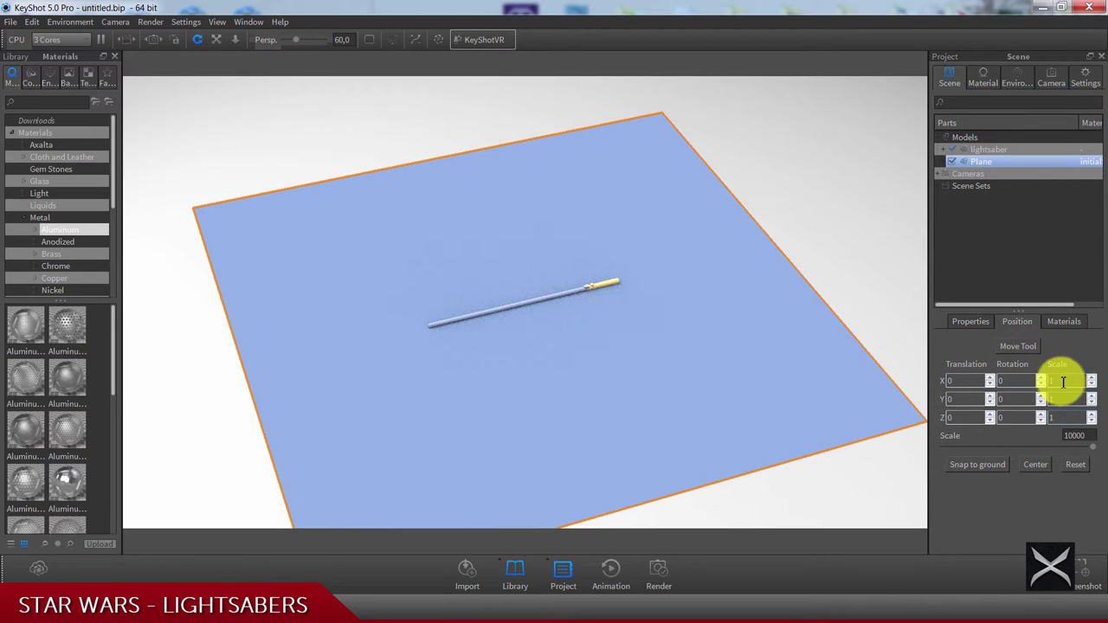
pyautogui.moveTo(1059, 379); pyautogui.dragTo(1030, 388)
pyautogui.write('2')
pyautogui.click(1070, 400)
pyautogui.scroll(-3, 544, 317)
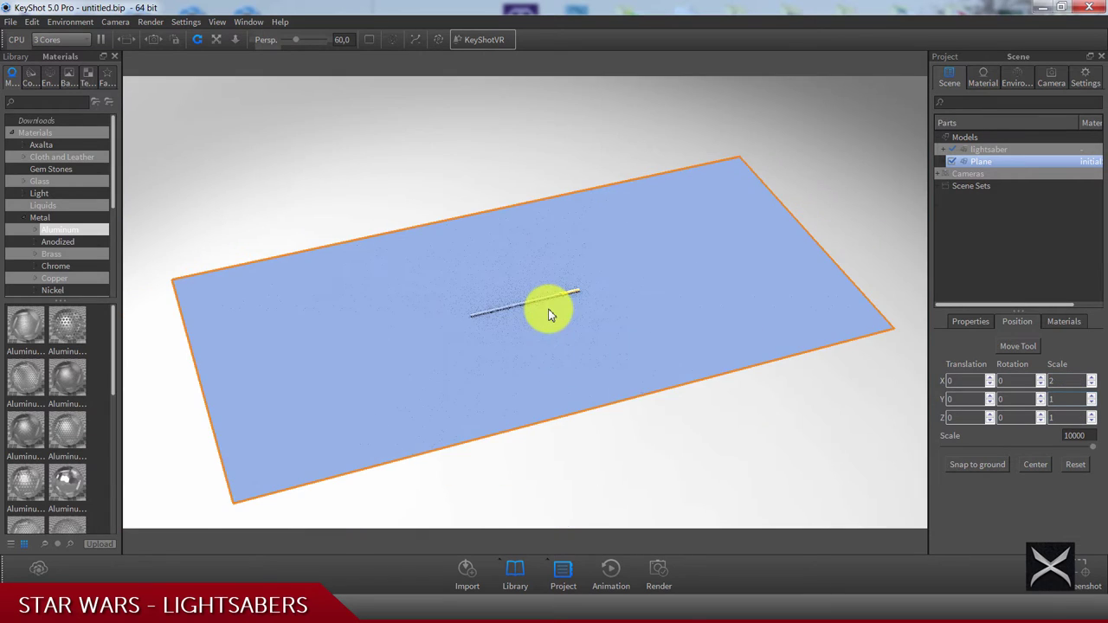
pyautogui.scroll(3, 549, 311)
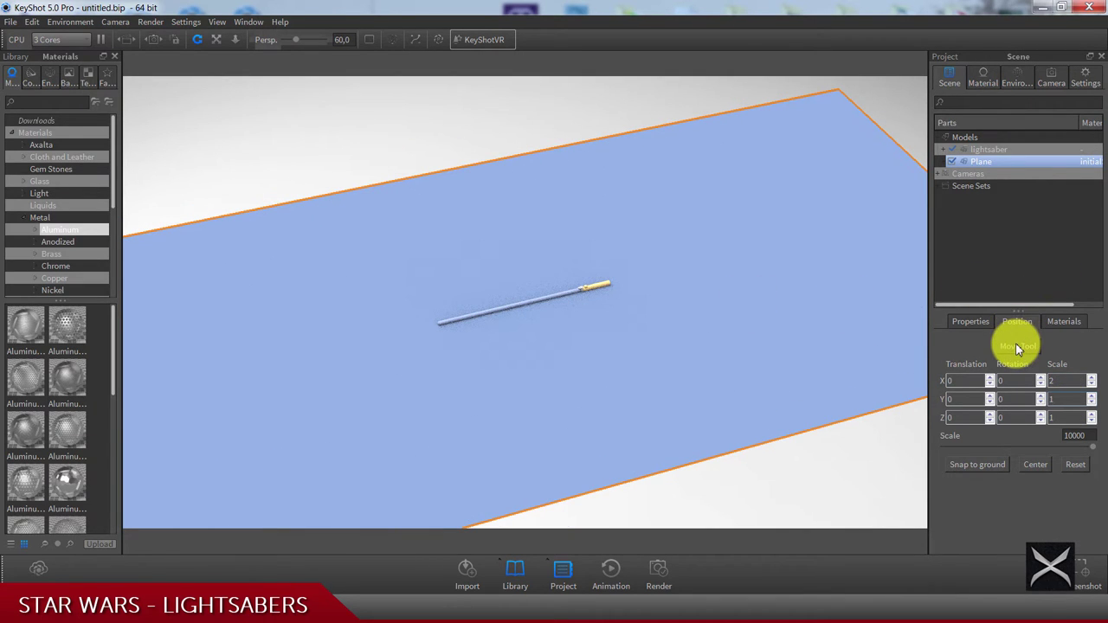
# - Rotate the plane to 90° on X and push it back behind the lightsaber
pyautogui.click(1017, 379)
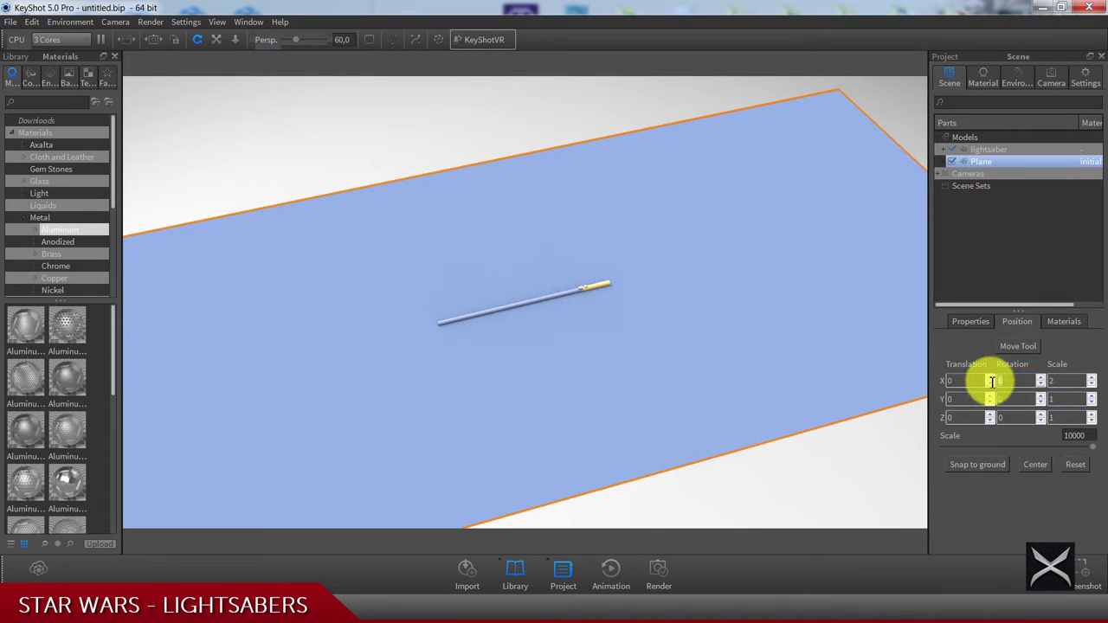
pyautogui.write('5')
pyautogui.click(1018, 397)
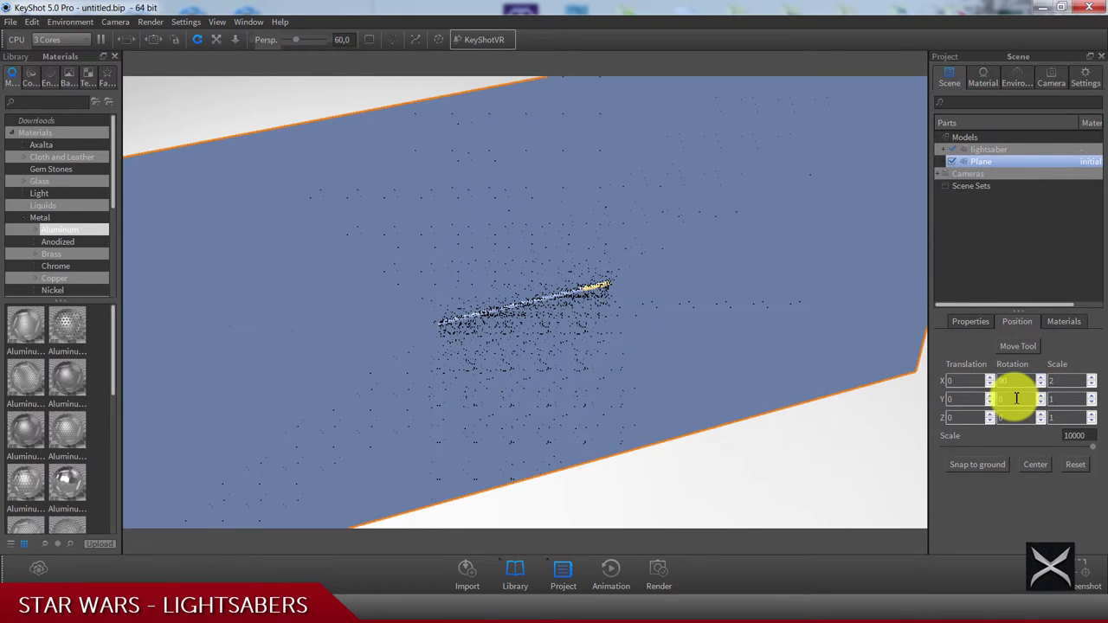
pyautogui.moveTo(752, 393); pyautogui.dragTo(839, 337)
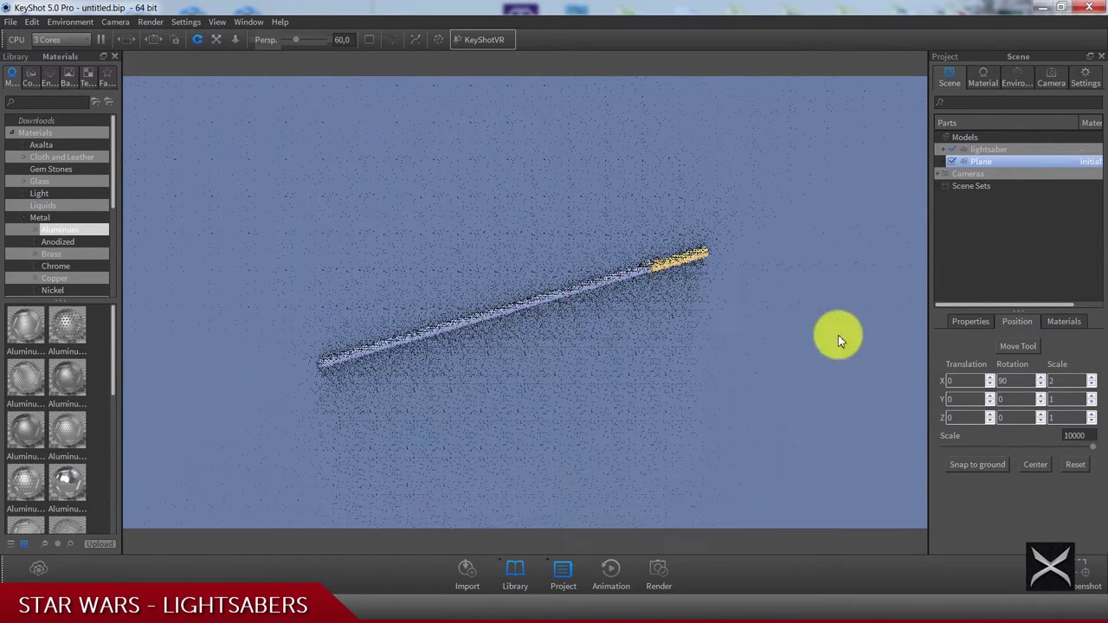
pyautogui.click(1017, 346)
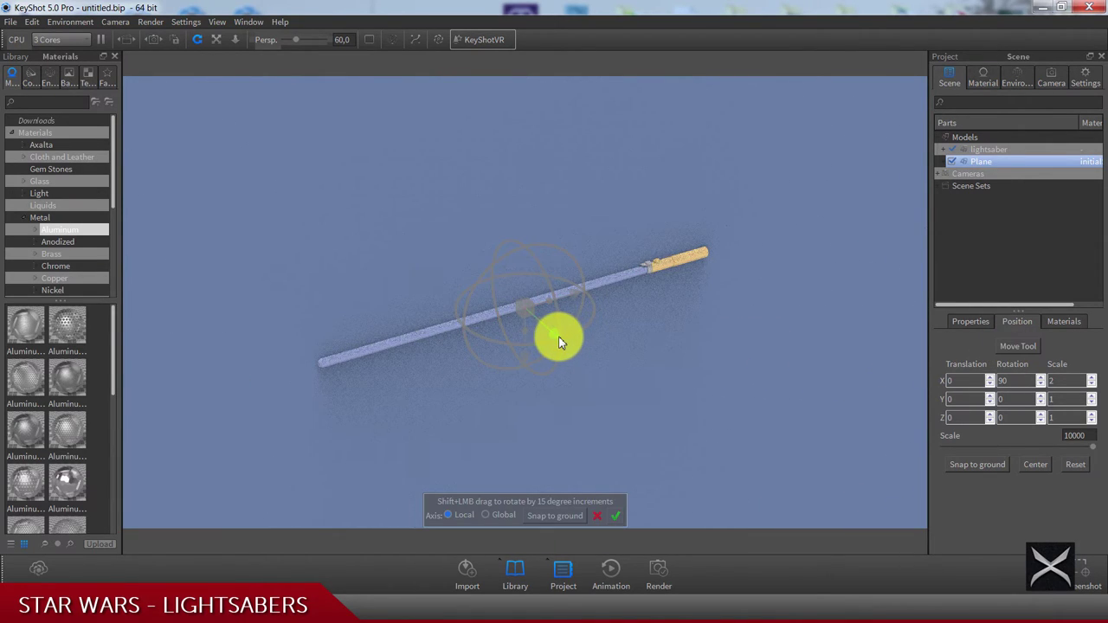
pyautogui.moveTo(559, 342); pyautogui.dragTo(342, 295)
pyautogui.click(617, 514)
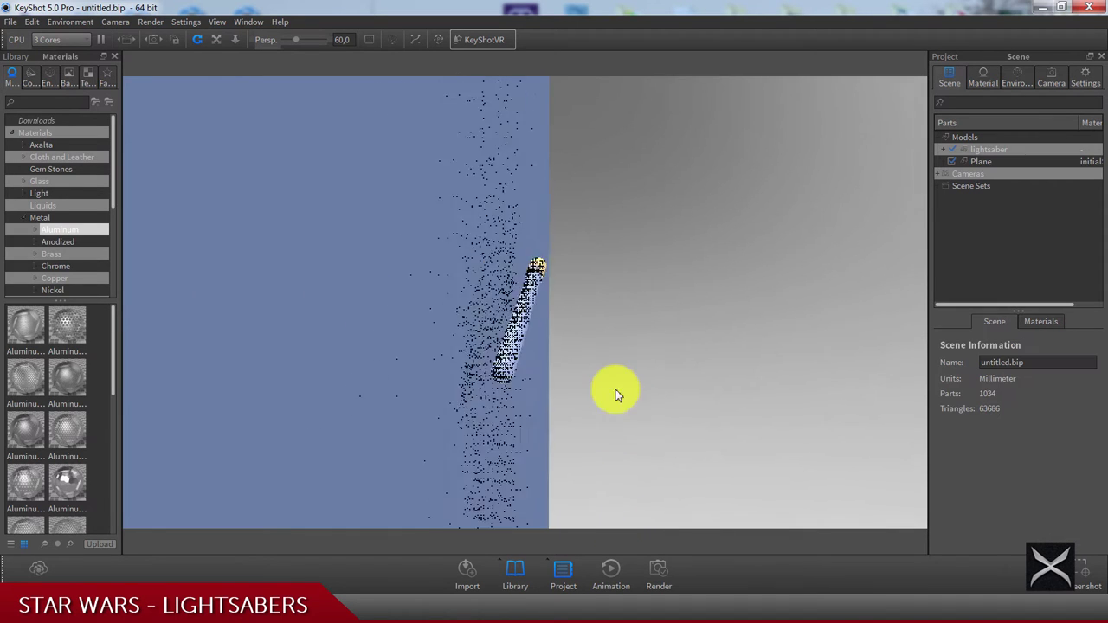
pyautogui.moveTo(614, 389); pyautogui.dragTo(844, 307)
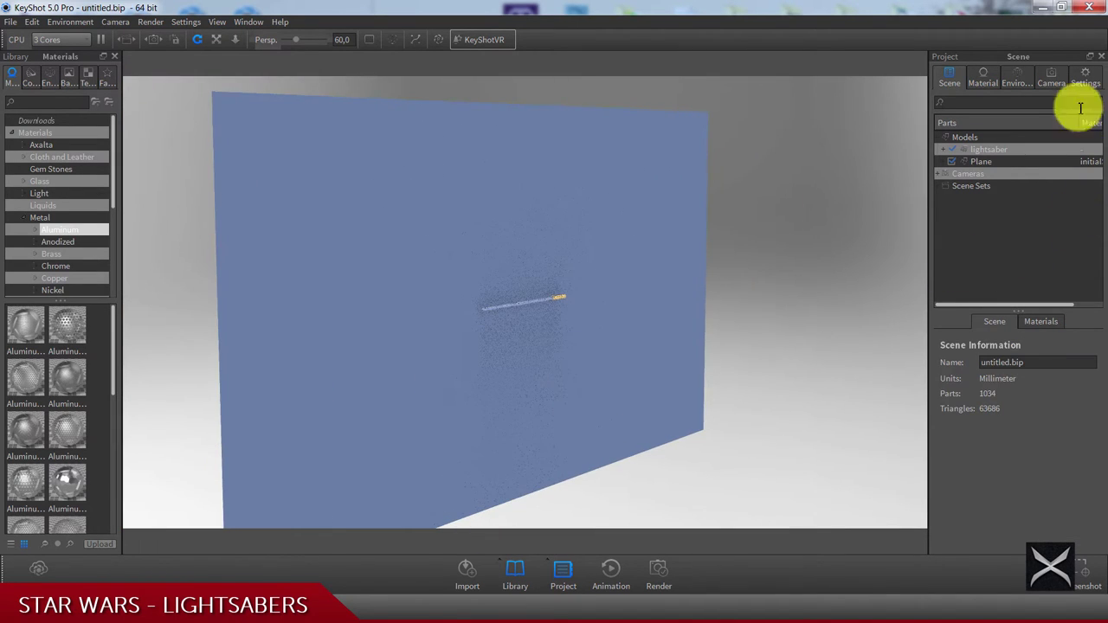
# - Set the camera to the Front view orientation and zoom in on the saber
pyautogui.click(1058, 86)
pyautogui.click(1062, 405)
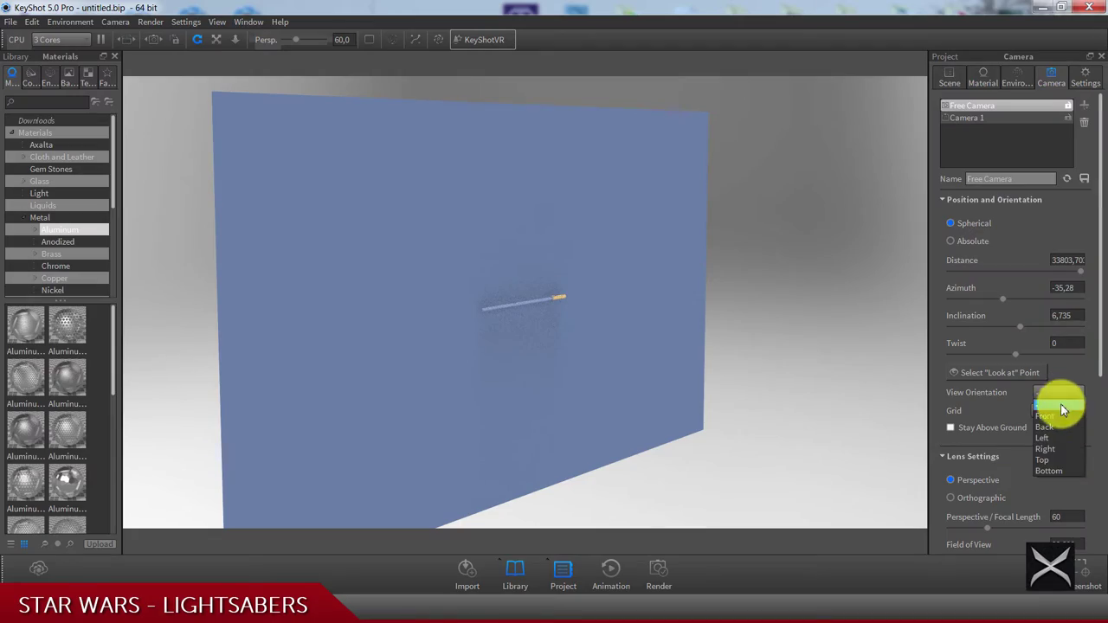
pyautogui.click(1058, 418)
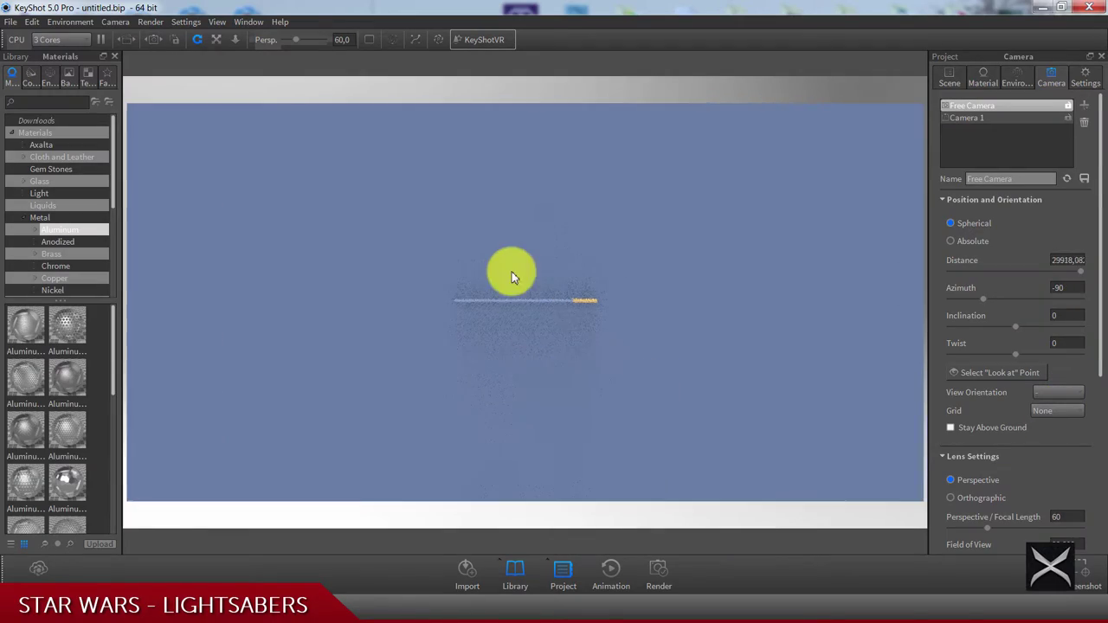
pyautogui.scroll(10, 512, 275)
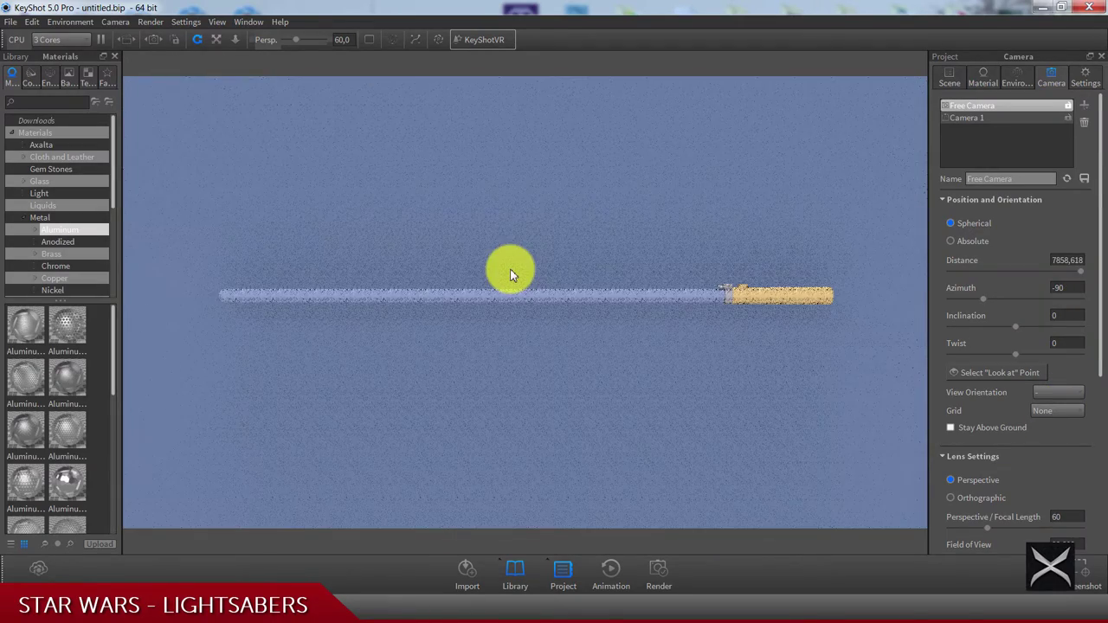
pyautogui.scroll(-1, 511, 275)
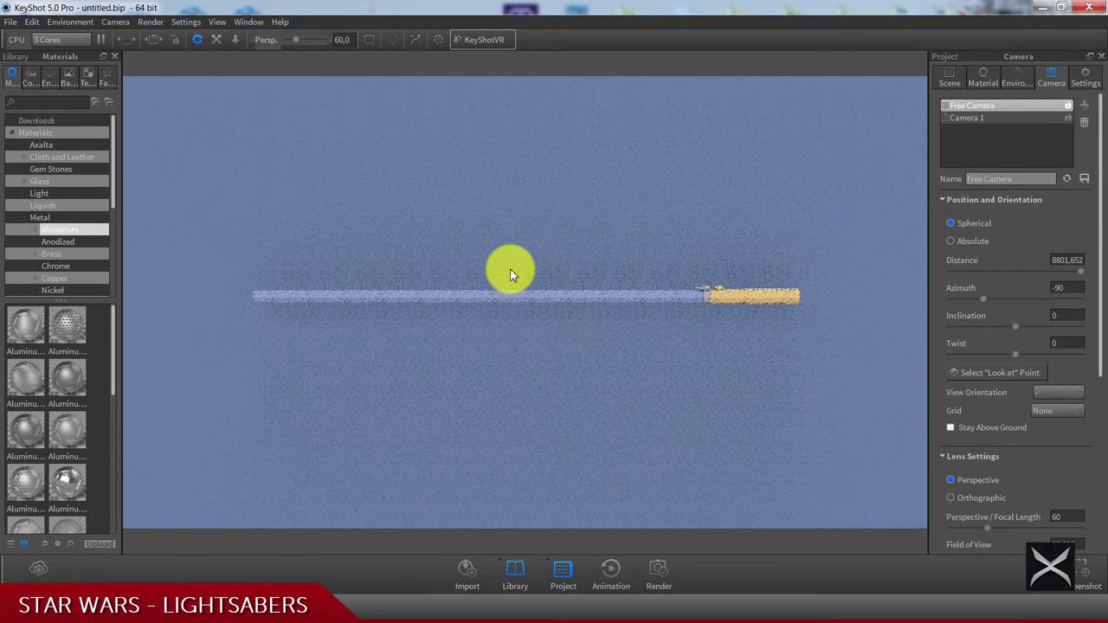
pyautogui.click(948, 78)
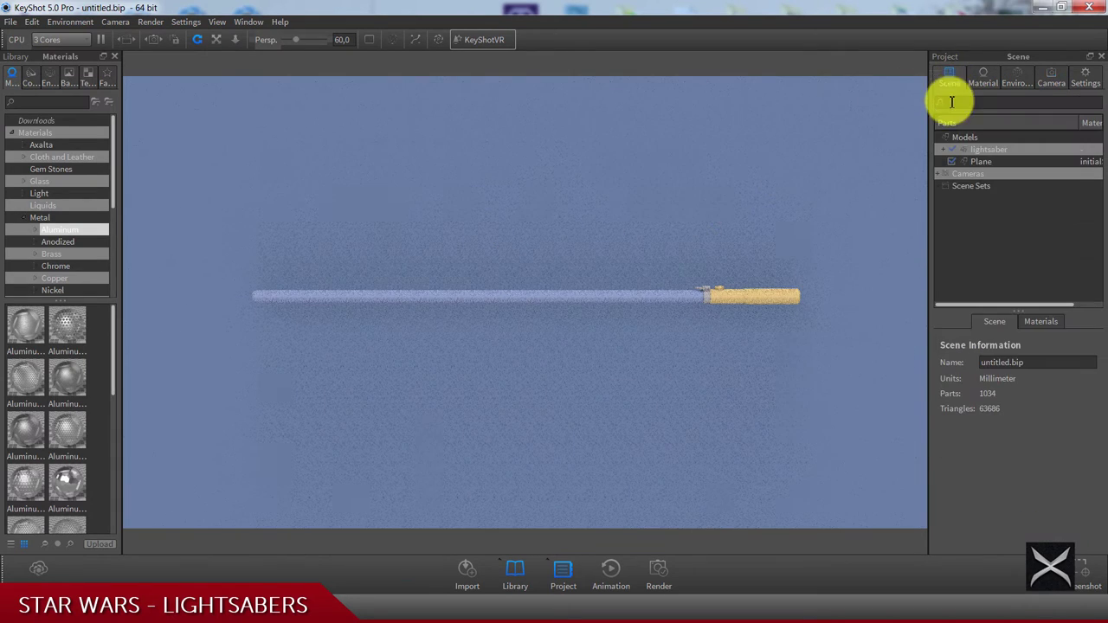
# - Hide the backdrop plane in the Scene tree and collapse the Metal materials folder
pyautogui.click(952, 161)
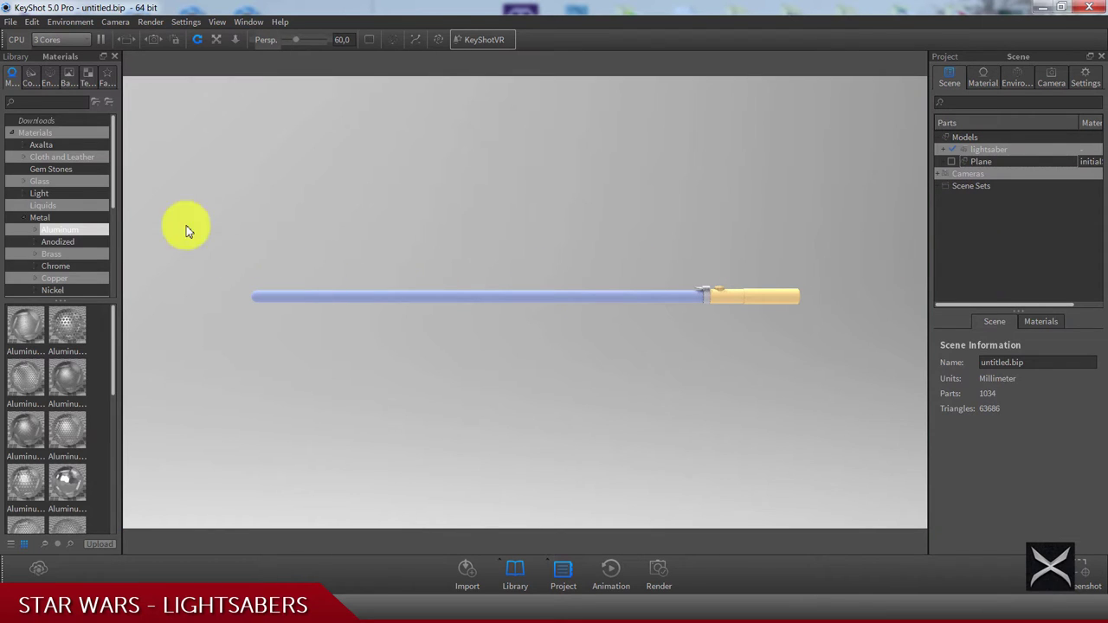
pyautogui.click(1022, 78)
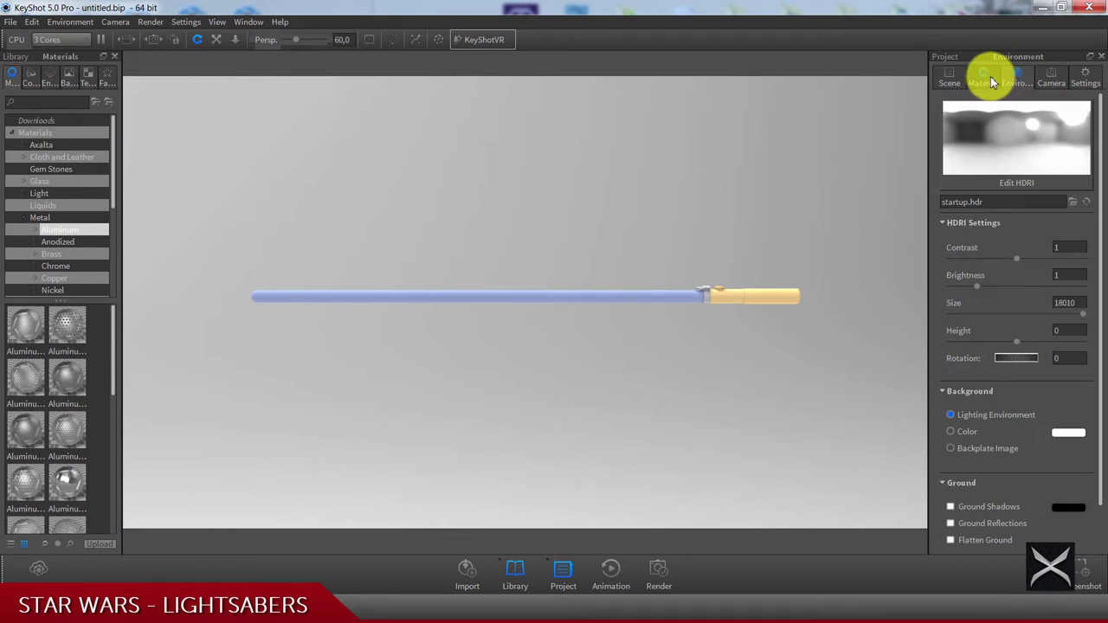
pyautogui.click(954, 74)
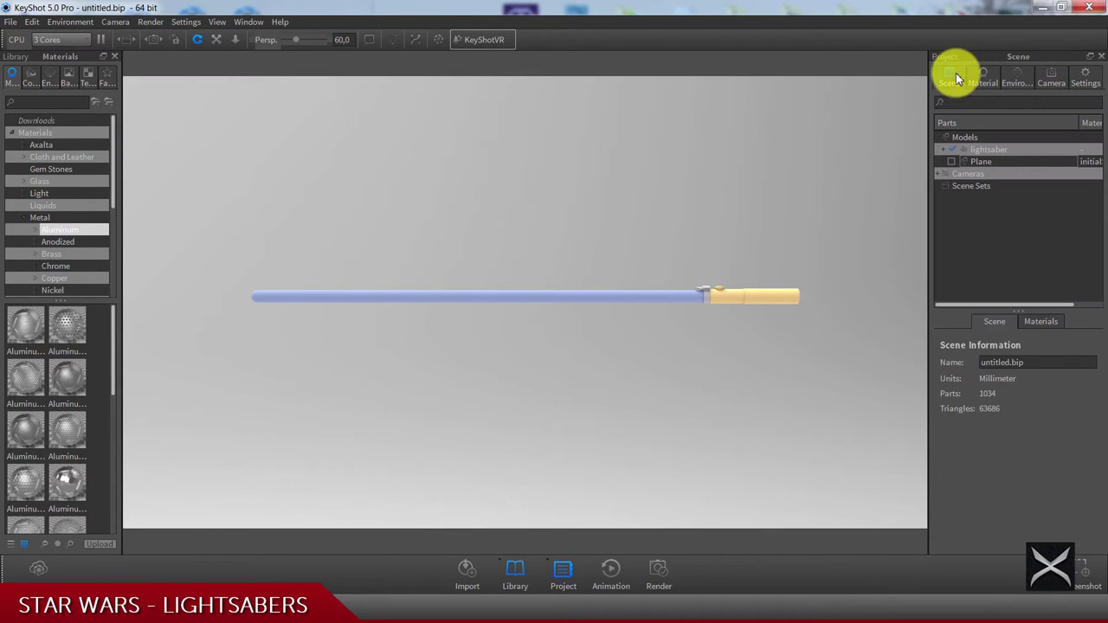
pyautogui.click(23, 219)
# - Try the All Black studio environment, undo it, and show the Light materials
pyautogui.click(53, 86)
pyautogui.click(39, 169)
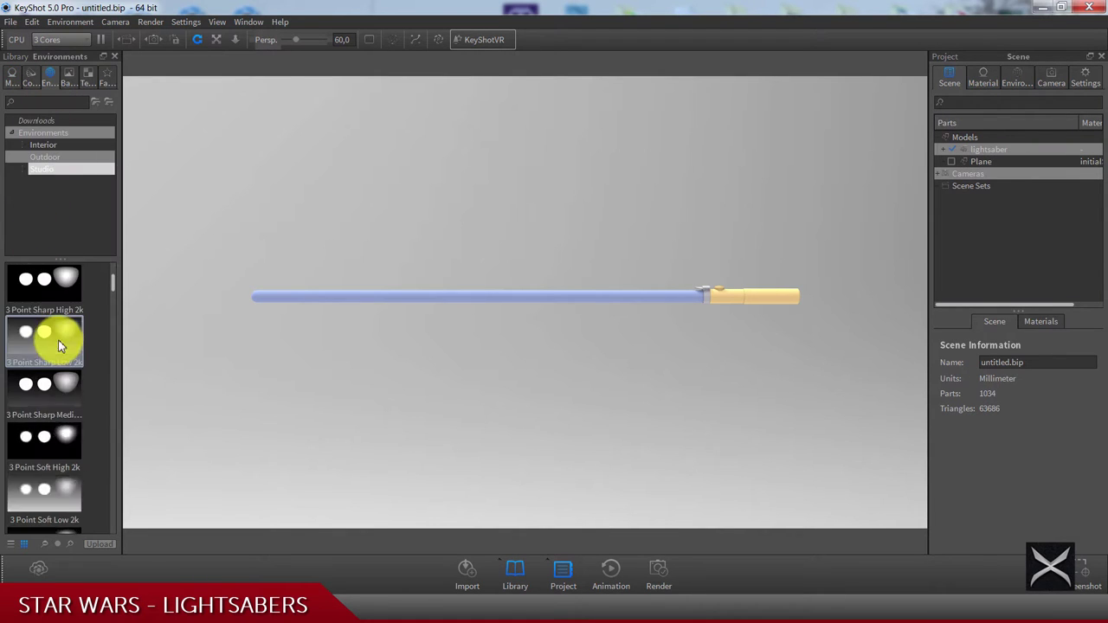
pyautogui.moveTo(48, 347); pyautogui.dragTo(252, 241)
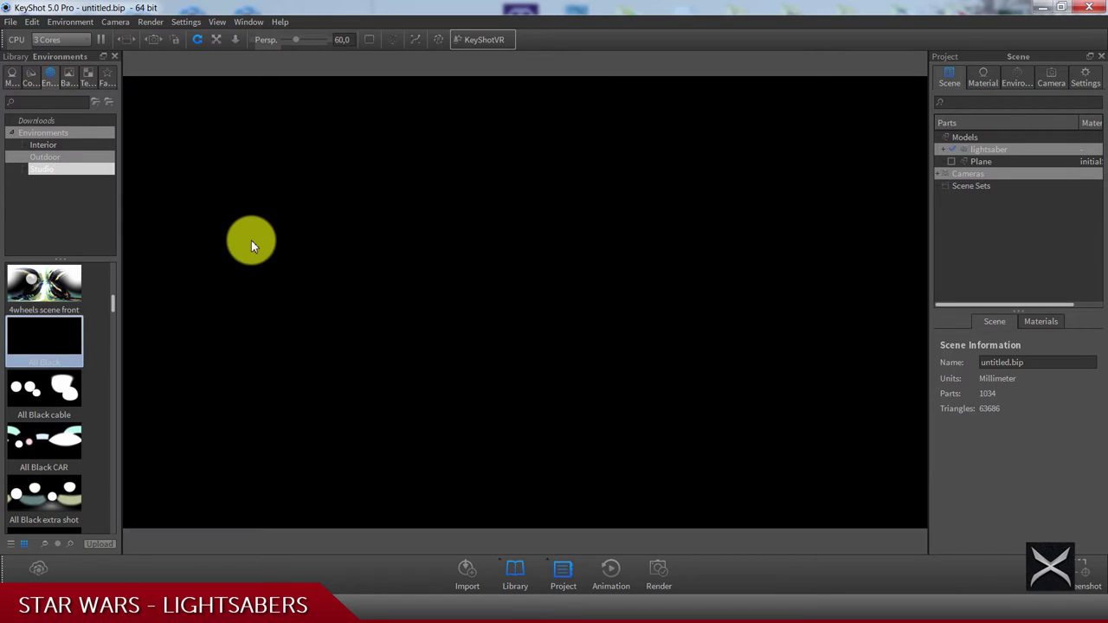
pyautogui.click(32, 22)
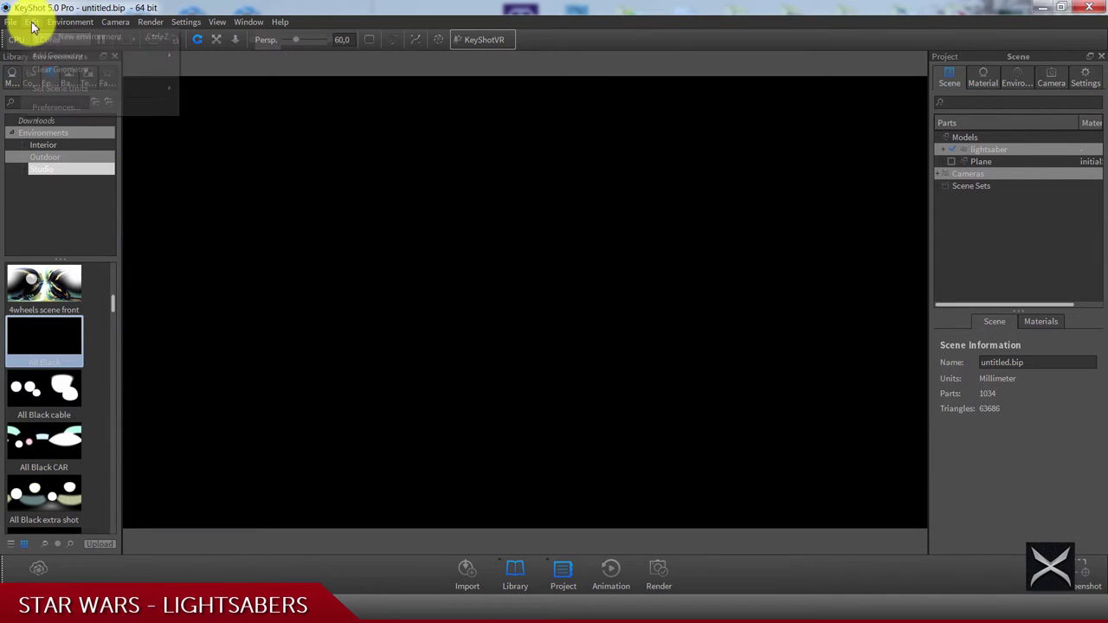
pyautogui.click(39, 36)
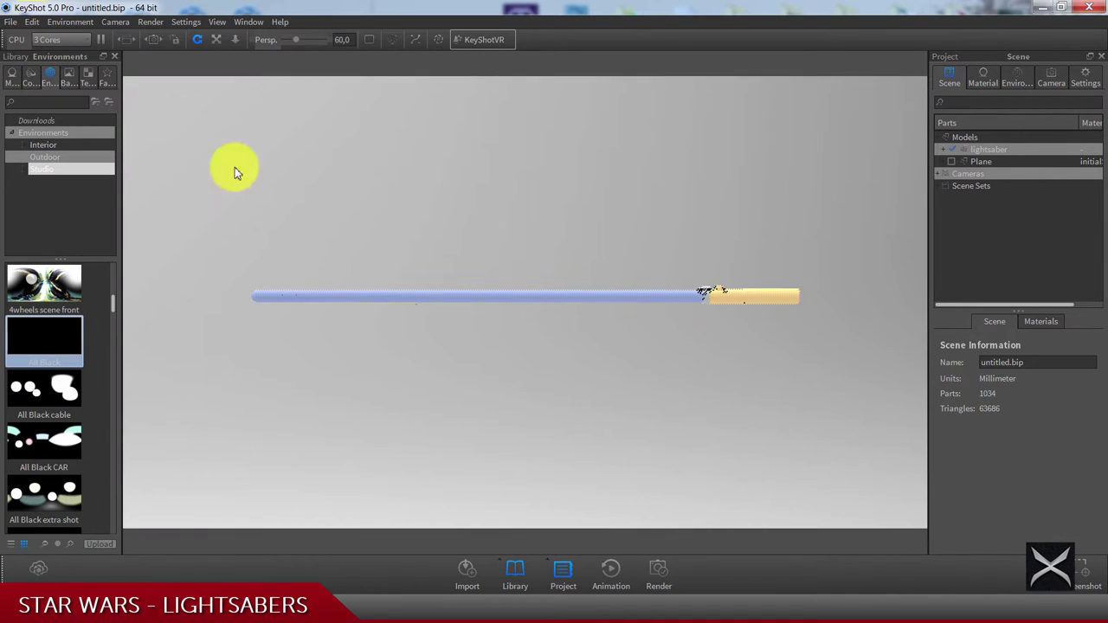
pyautogui.click(12, 78)
pyautogui.click(42, 192)
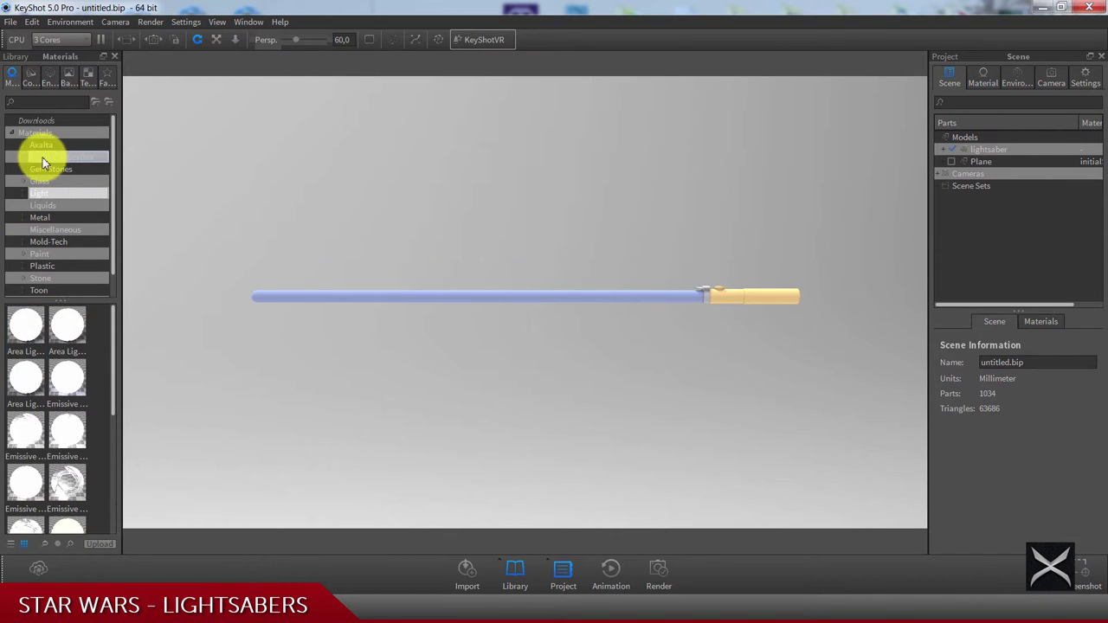
# - Apply Emissive Warm from Light > Emissive to the lightsaber blade
pyautogui.click(25, 193)
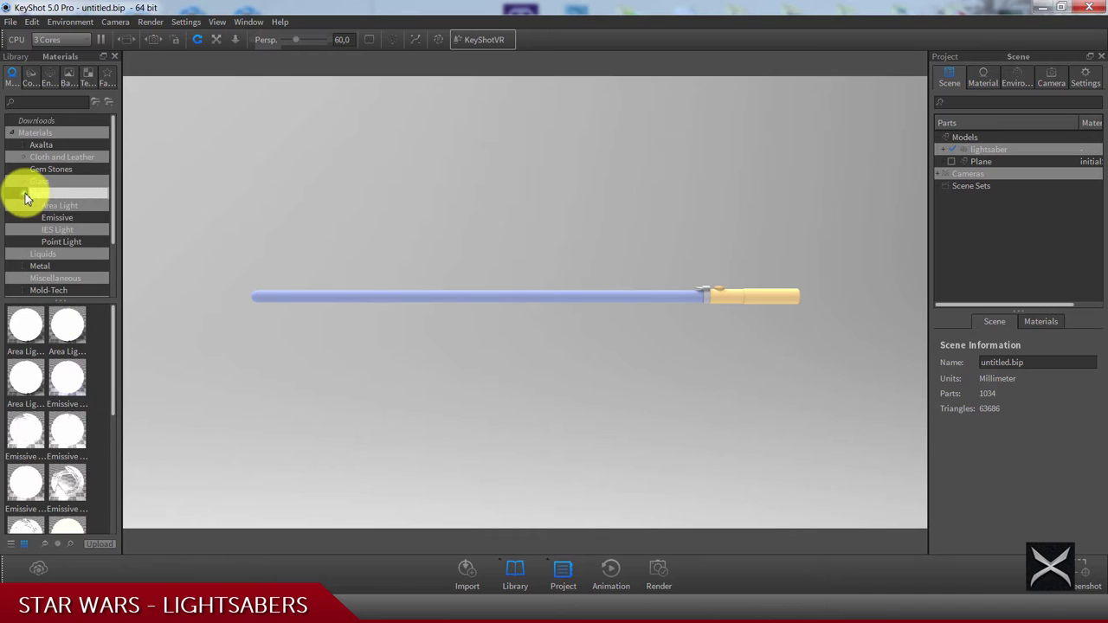
pyautogui.click(44, 217)
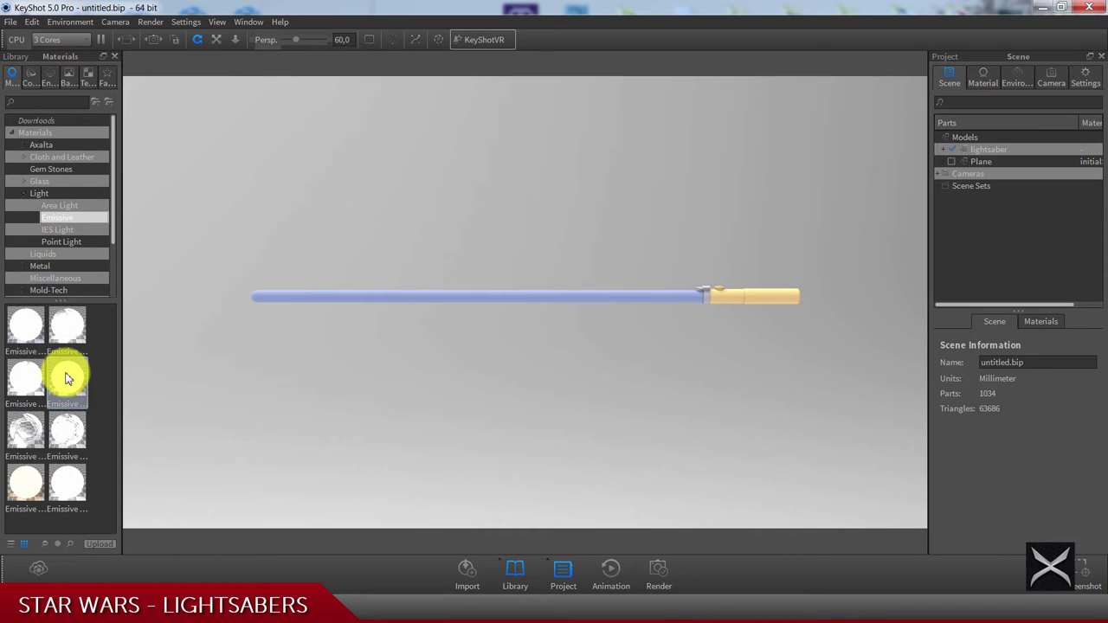
pyautogui.moveTo(39, 344)
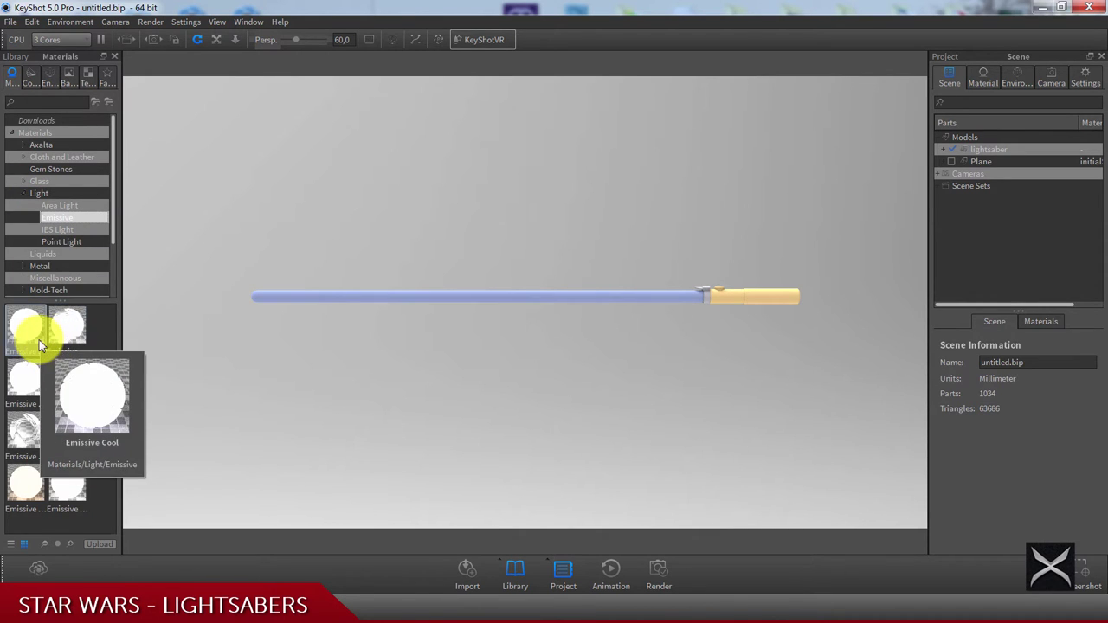
pyautogui.moveTo(30, 485)
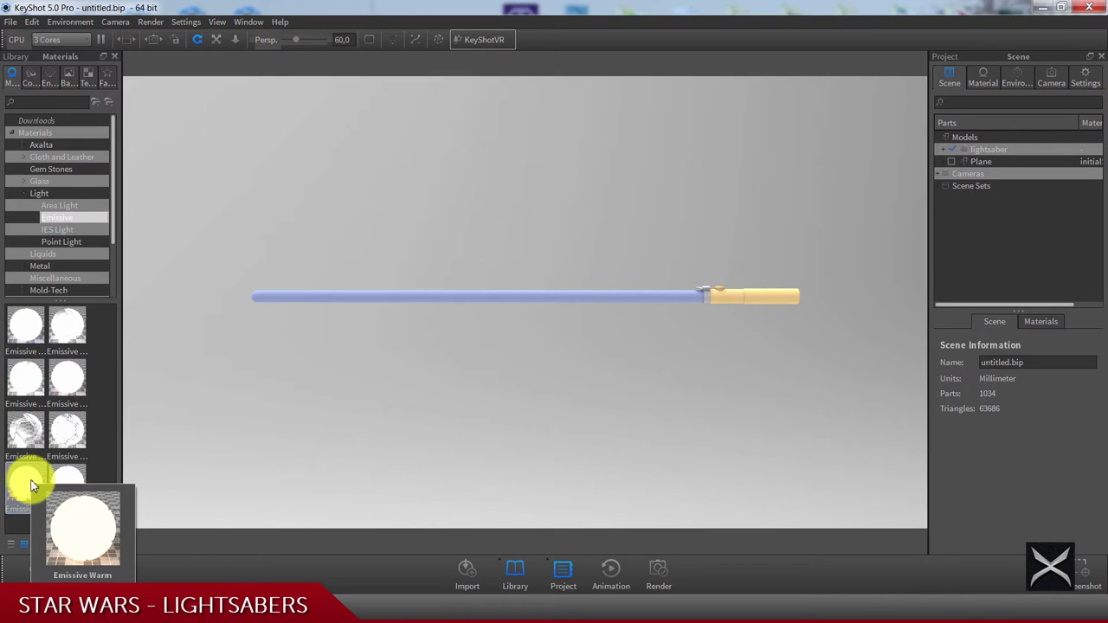
pyautogui.moveTo(30, 485); pyautogui.dragTo(333, 324)
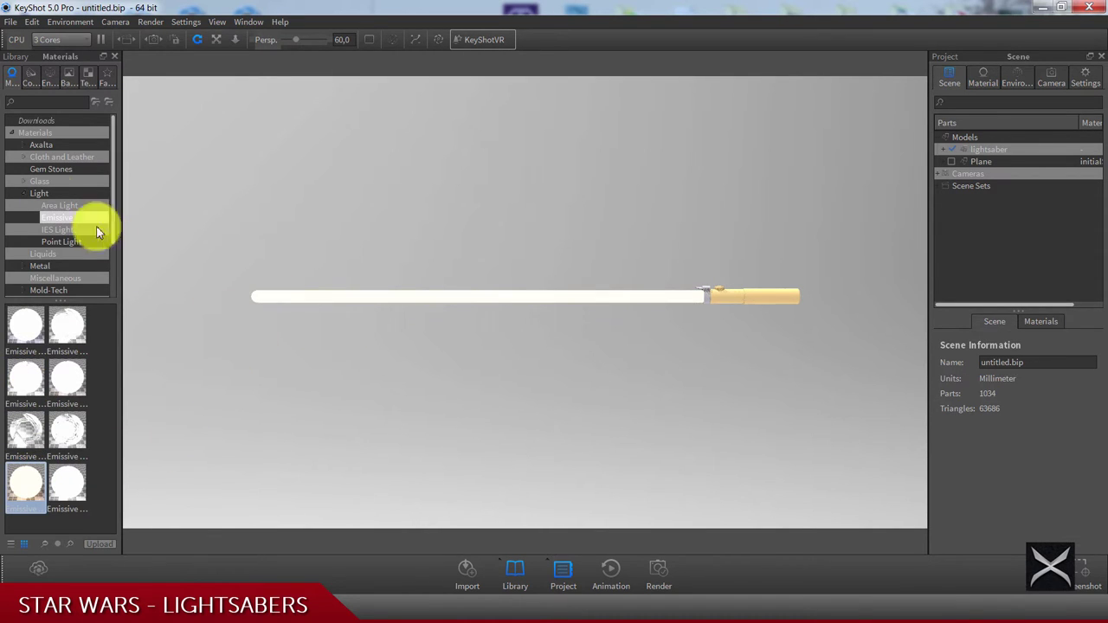
# - Apply Aluminum Rough from Metal > Aluminum to the lightsaber hilt
pyautogui.click(27, 191)
pyautogui.click(24, 193)
pyautogui.click(25, 220)
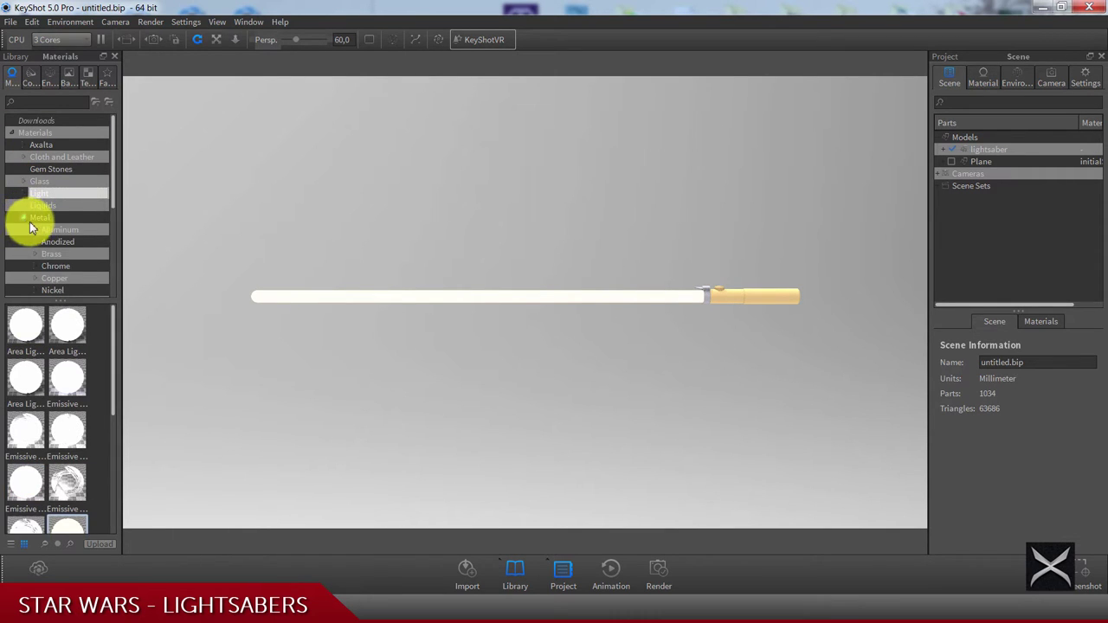
pyautogui.click(50, 230)
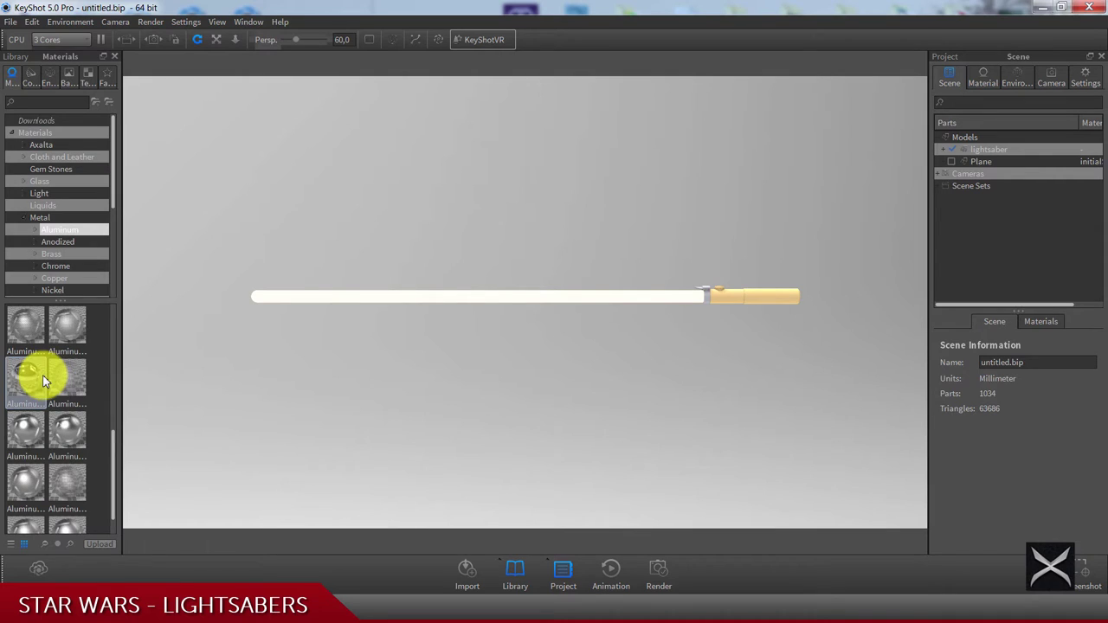
pyautogui.moveTo(25, 441)
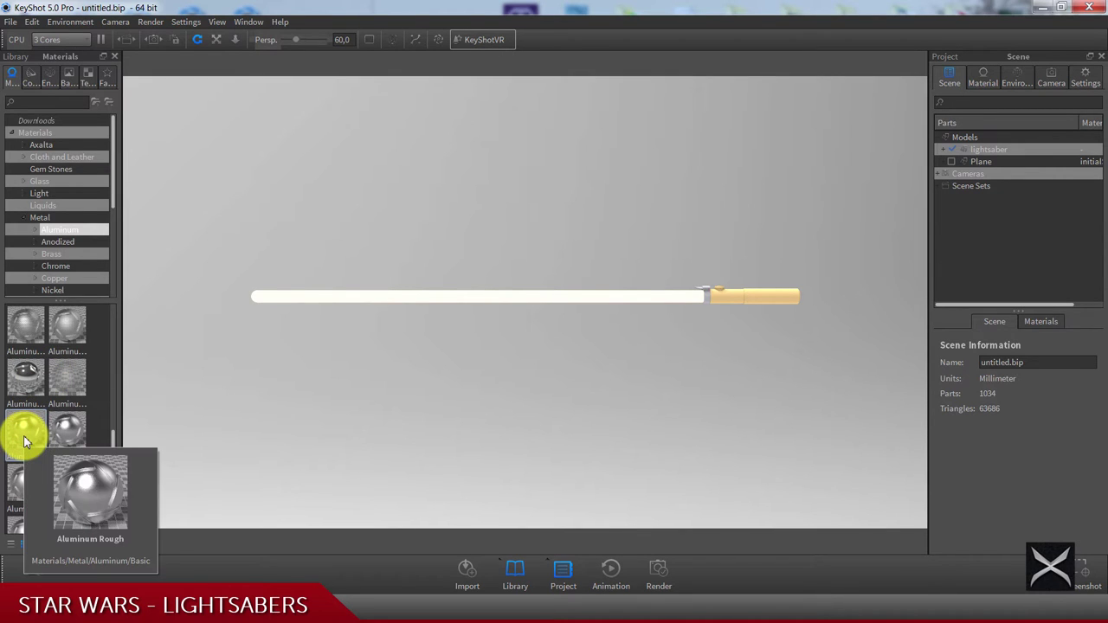
pyautogui.moveTo(24, 440); pyautogui.dragTo(770, 308)
# - Select the parts using the hilt's material, add button 1, and link them to Aluminum Rough
pyautogui.rightClick(768, 303)
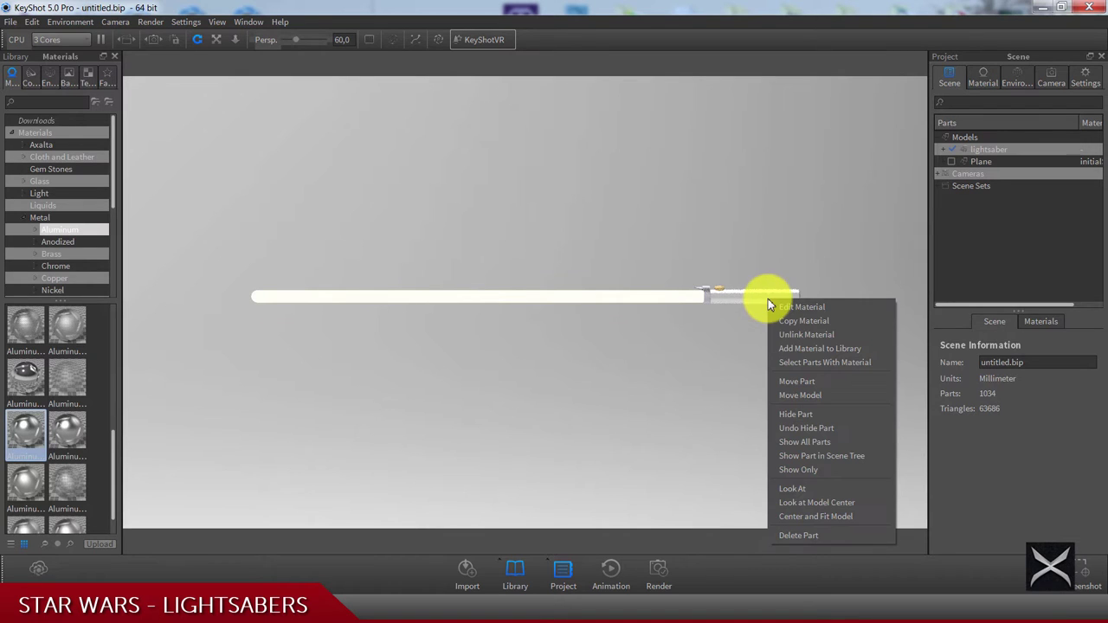
pyautogui.click(805, 361)
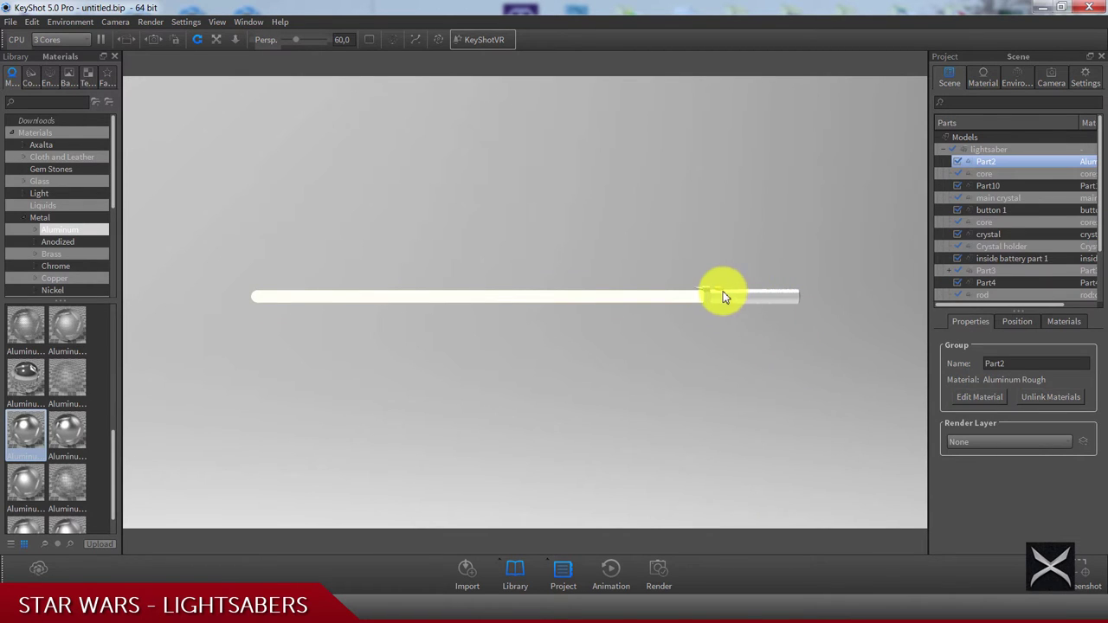
pyautogui.scroll(3, 789, 292)
pyautogui.scroll(3, 878, 279)
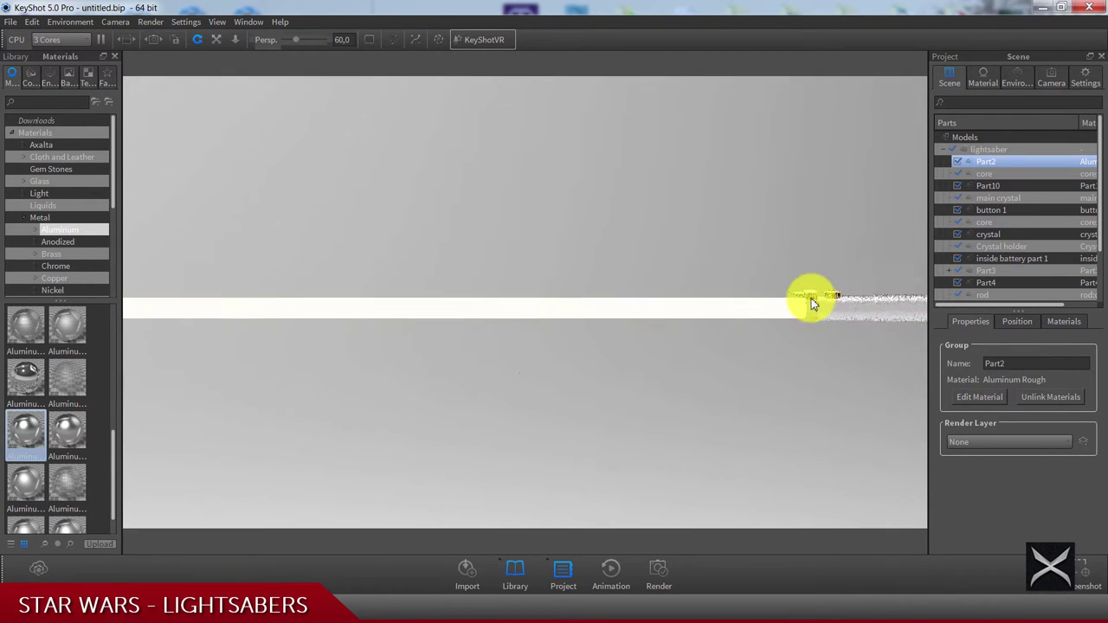
pyautogui.scroll(-2, 862, 298)
pyautogui.keyDown('ctrl'); pyautogui.click(870, 300); pyautogui.keyUp('ctrl')
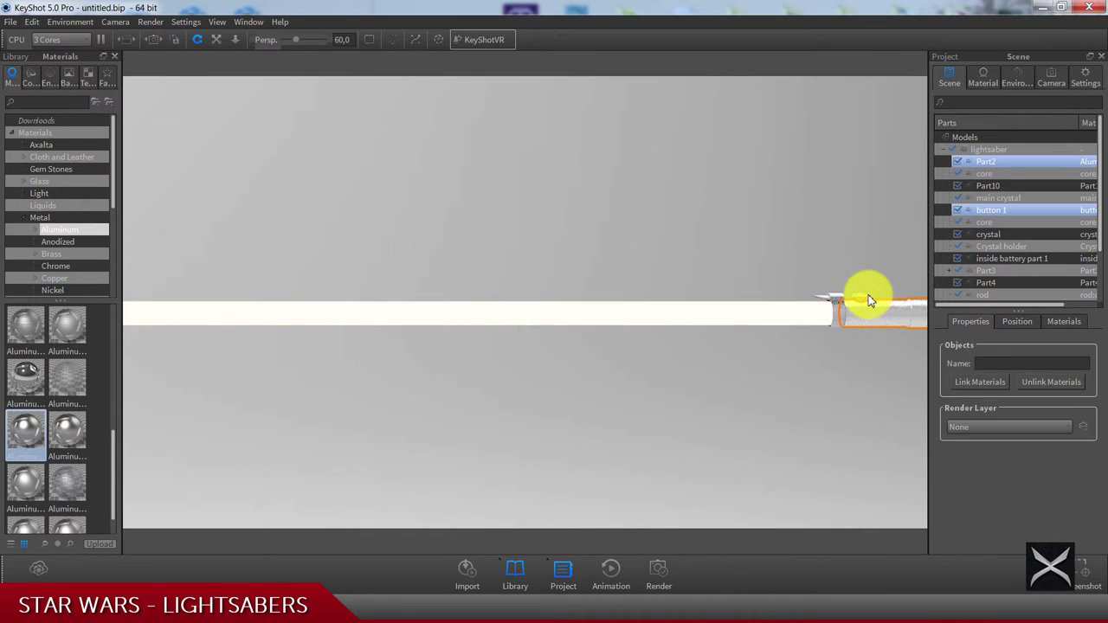
pyautogui.click(980, 385)
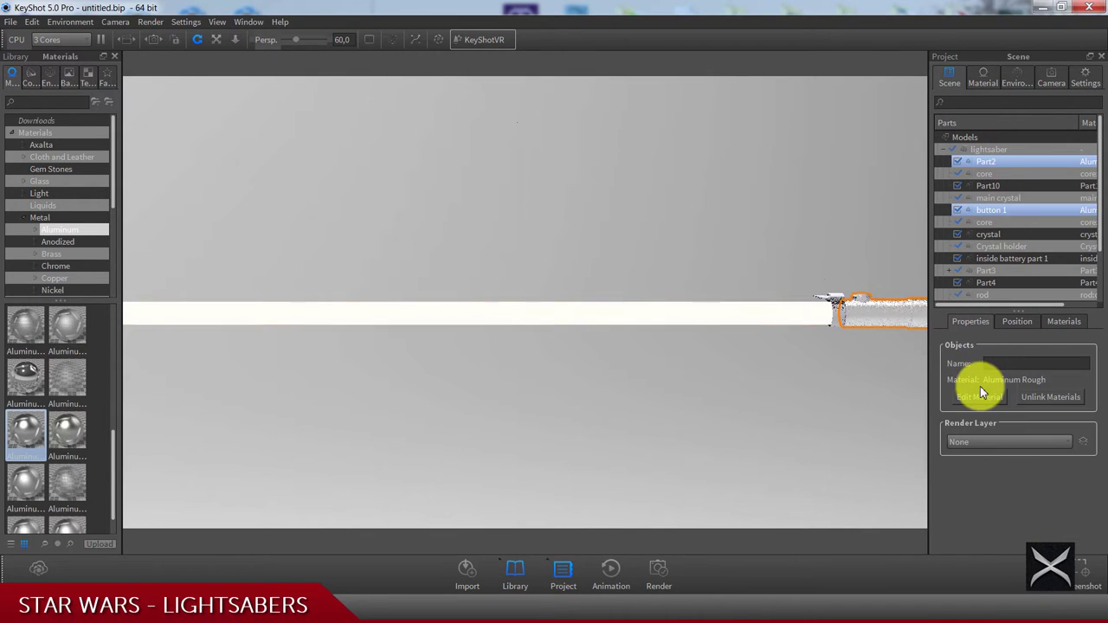
pyautogui.click(824, 286)
pyautogui.scroll(-4, 822, 285)
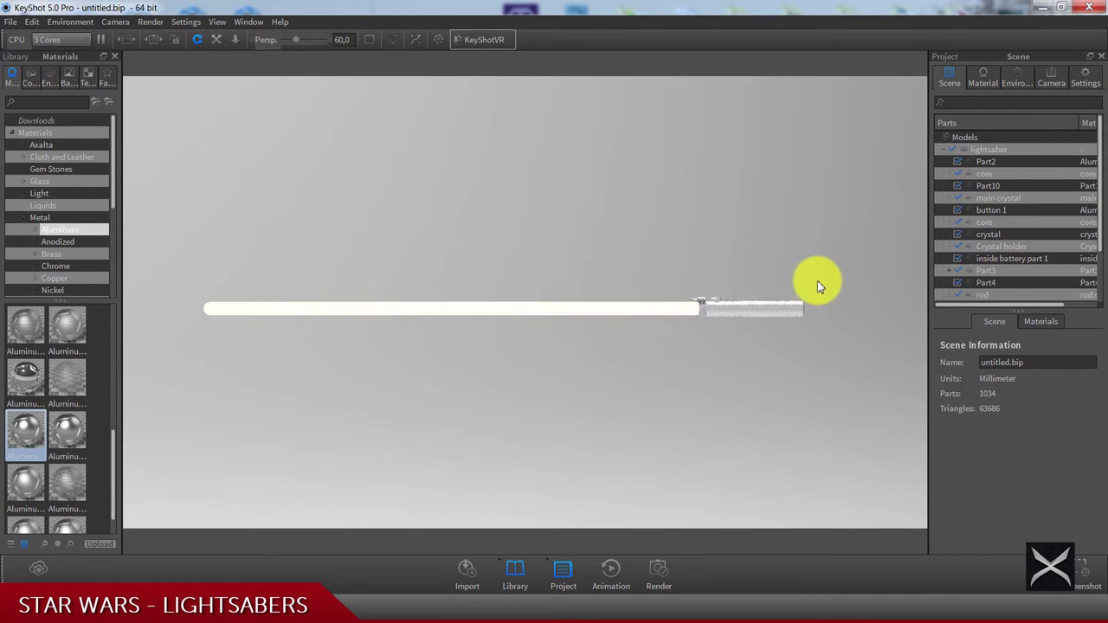
# - Set Part2's Aluminum Rough roughness to 0,075 and samples to 64
pyautogui.click(751, 309)
pyautogui.doubleClick(749, 309)
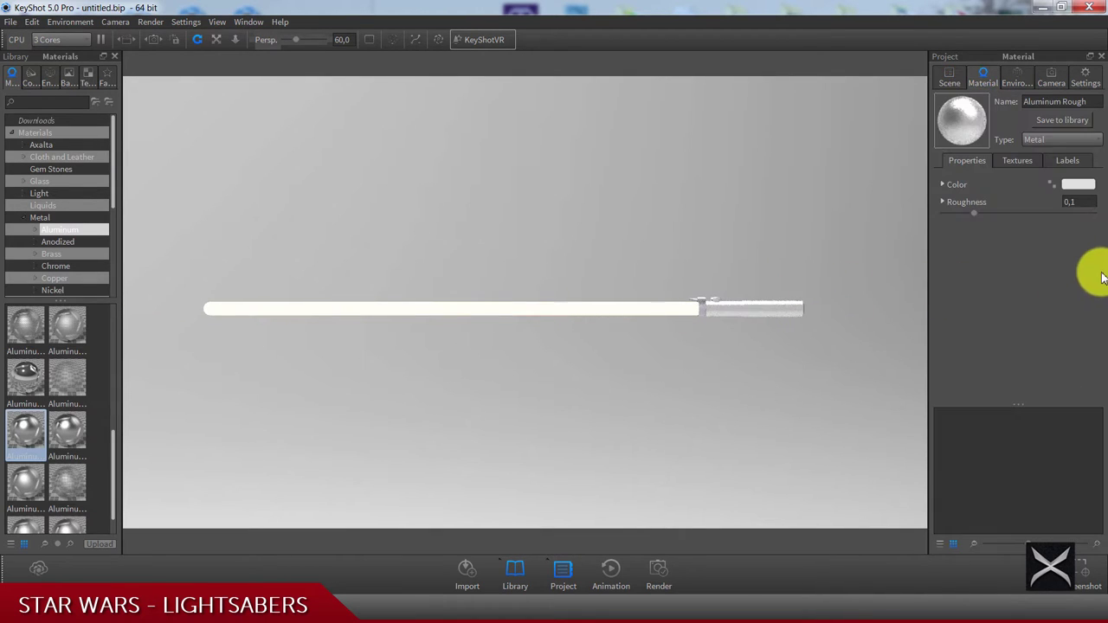
pyautogui.click(978, 206)
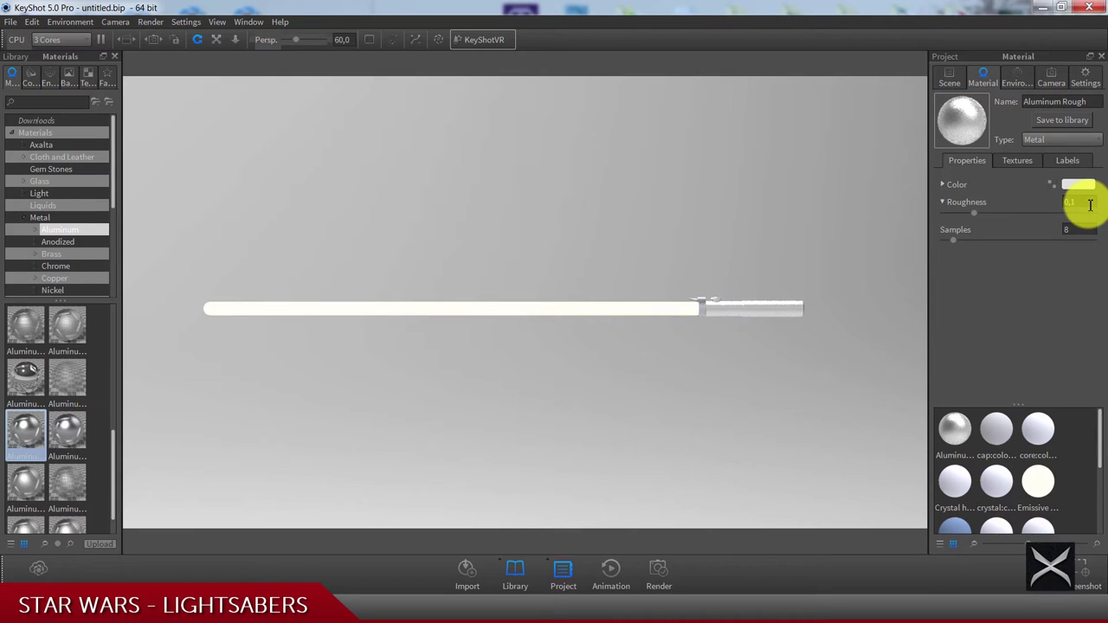
pyautogui.click(1085, 231)
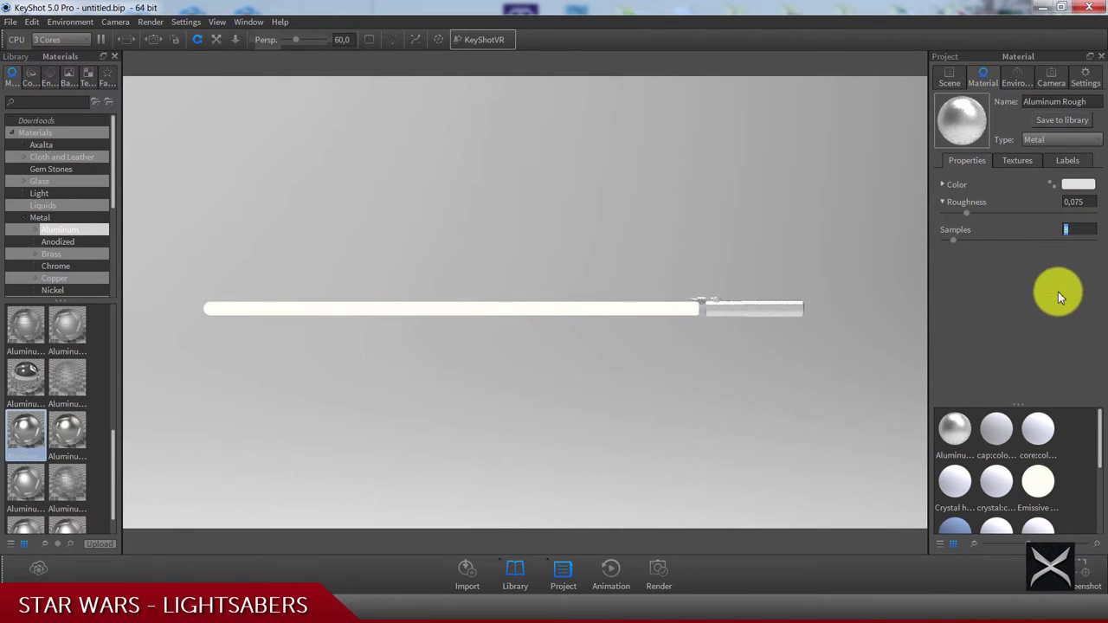
pyautogui.write('64')
pyautogui.press('Return')
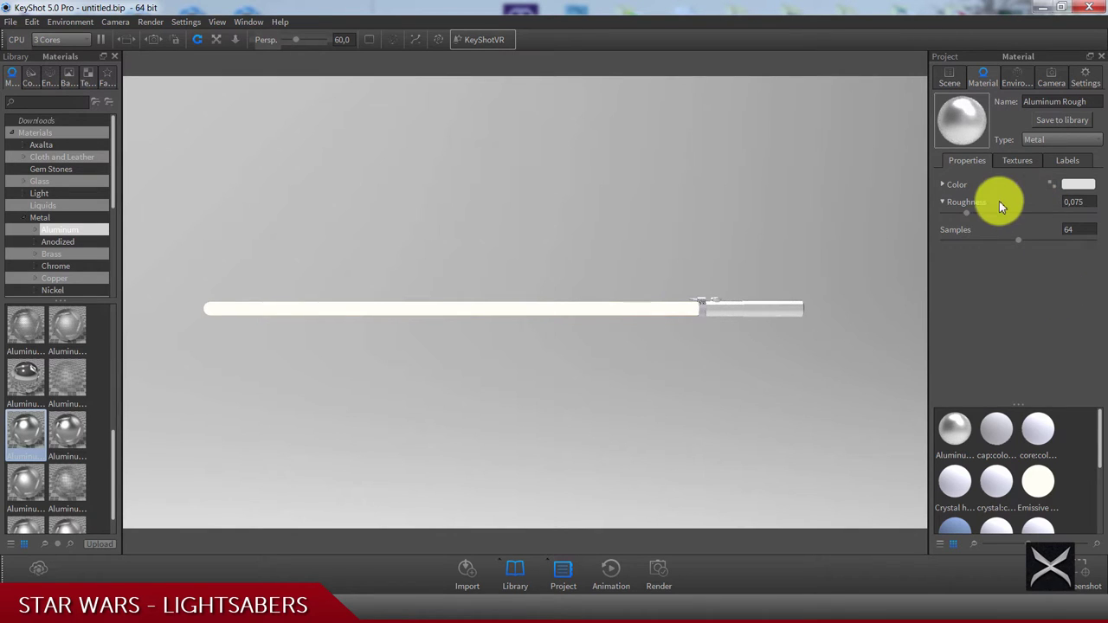
pyautogui.click(968, 202)
# - Darken the Aluminum Rough colour to grey RGB 93 and reopen the reference photo
pyautogui.click(1071, 191)
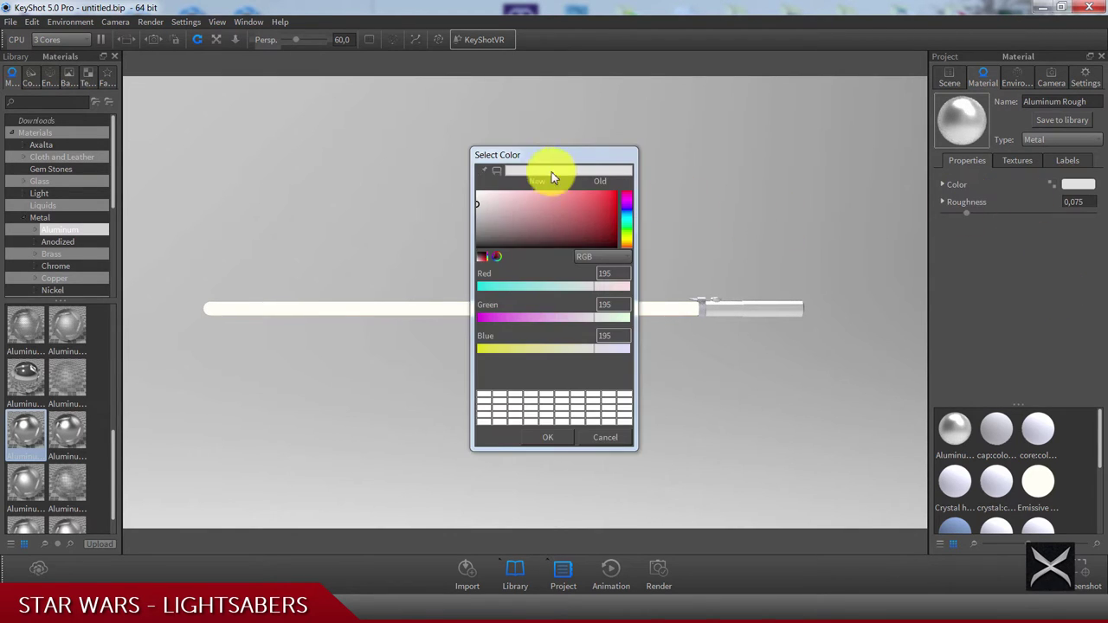
pyautogui.moveTo(531, 159); pyautogui.dragTo(468, 163)
pyautogui.moveTo(429, 227); pyautogui.dragTo(410, 227)
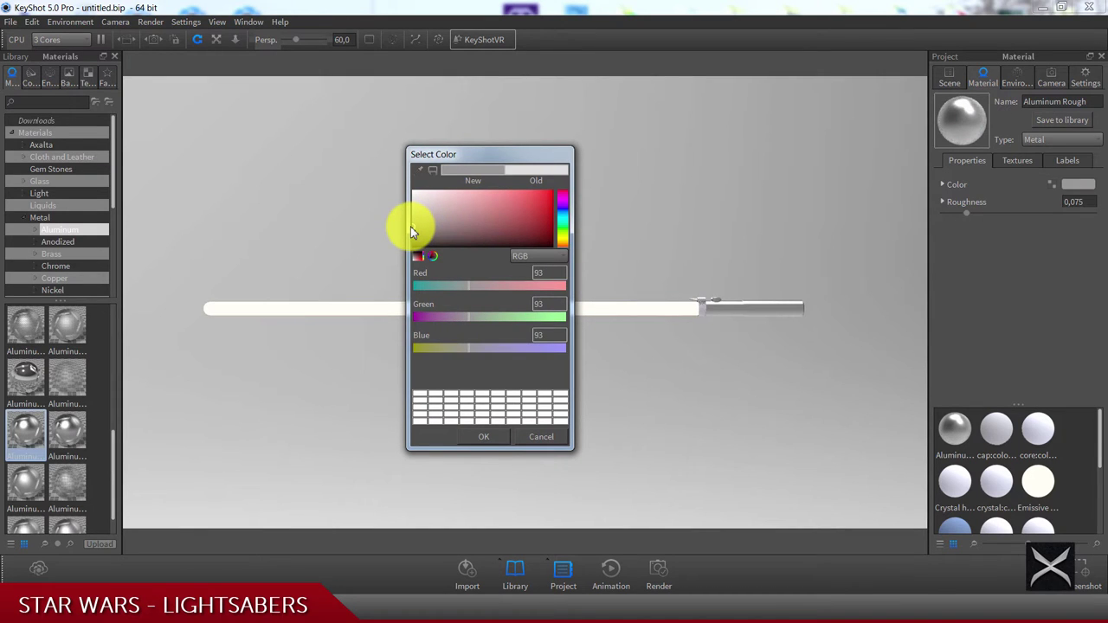
pyautogui.click(479, 436)
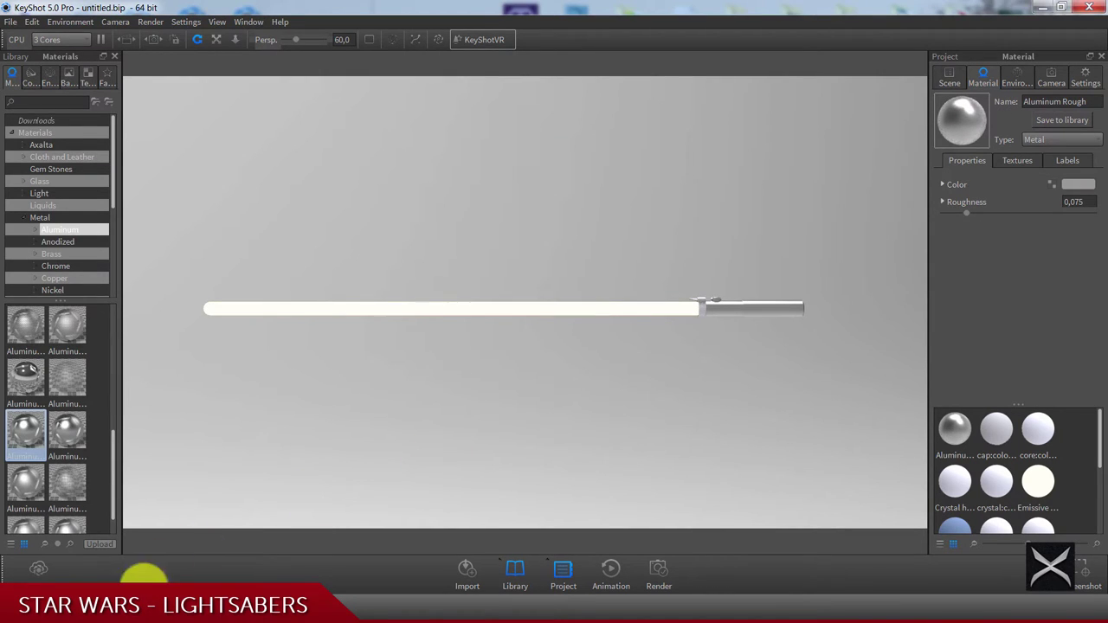
pyautogui.click(142, 575)
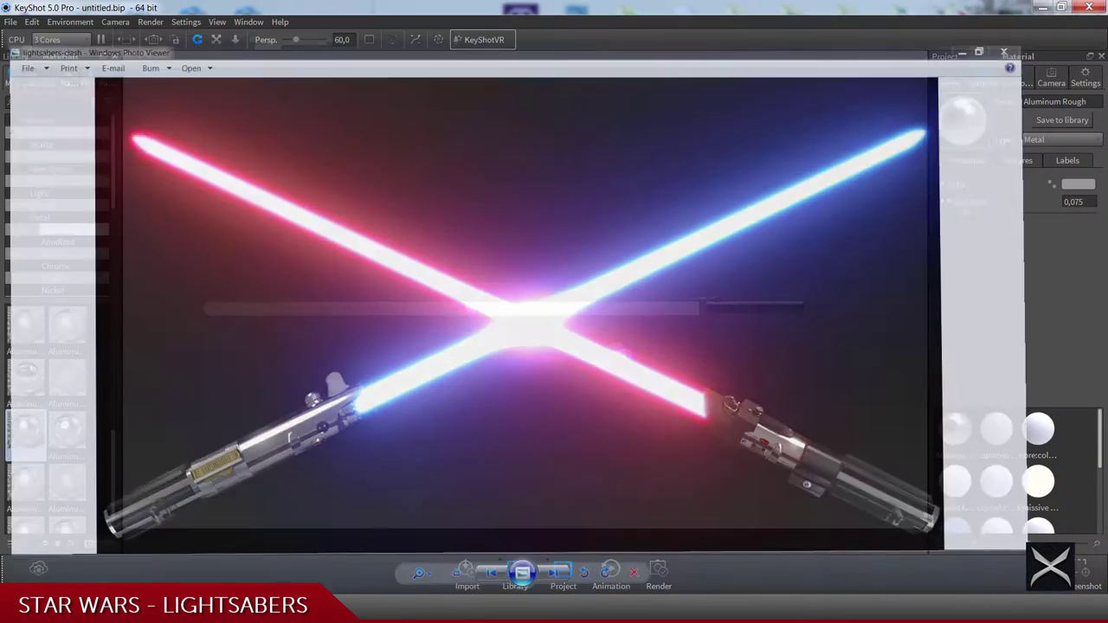
# - Zoom to the hilt and apply black Hard Rough plastic to the emitter clamp
pyautogui.scroll(2, 506, 289)
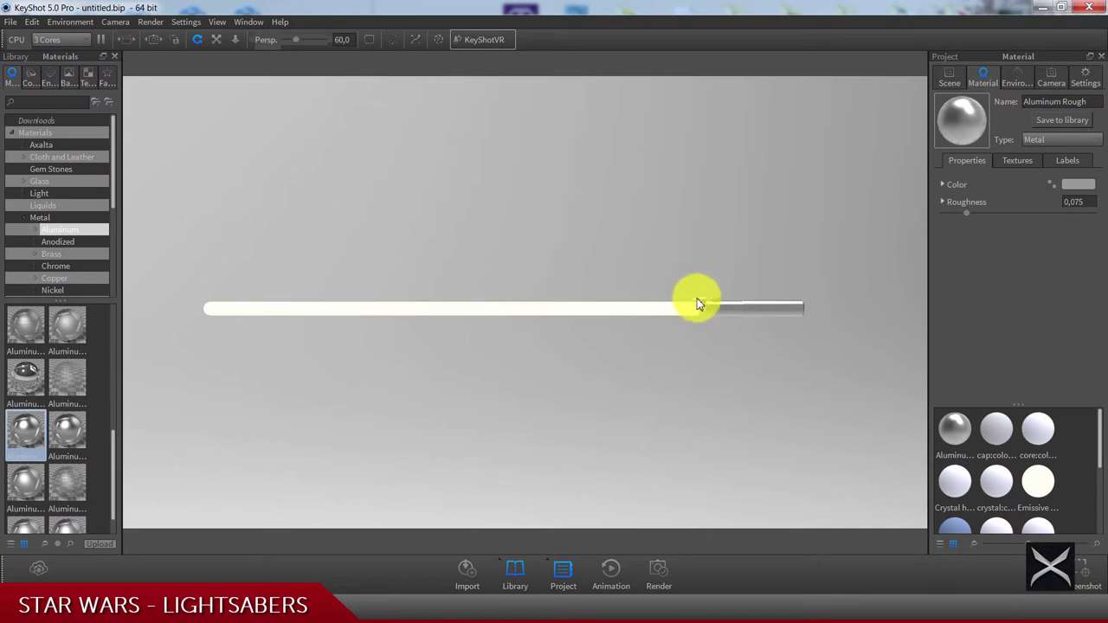
pyautogui.scroll(5, 699, 303)
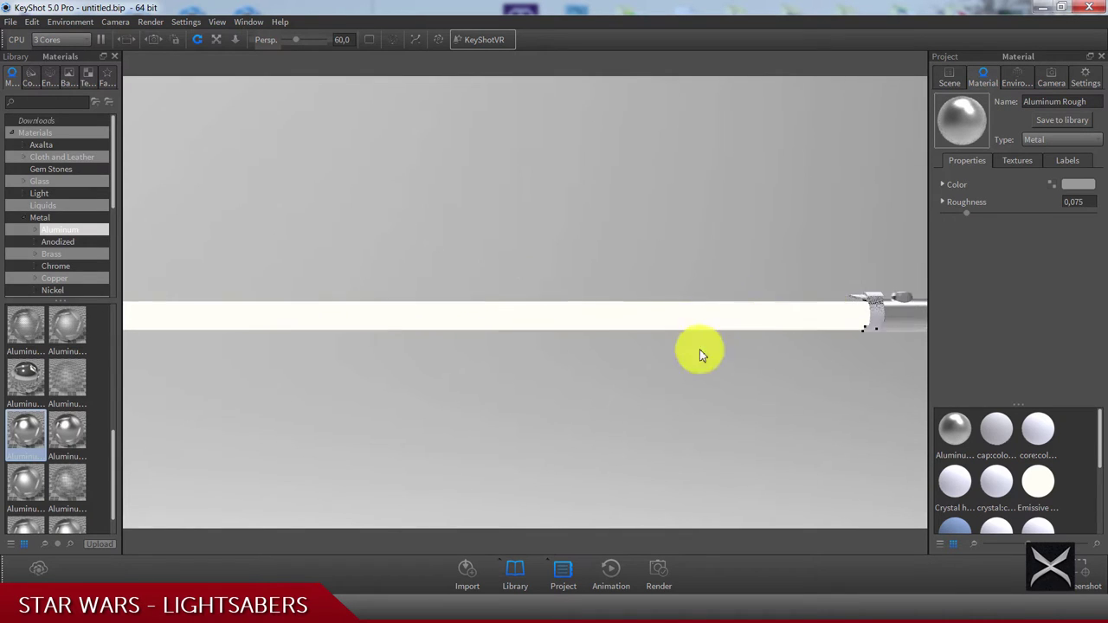
pyautogui.moveTo(727, 387); pyautogui.dragTo(309, 326, button='middle')
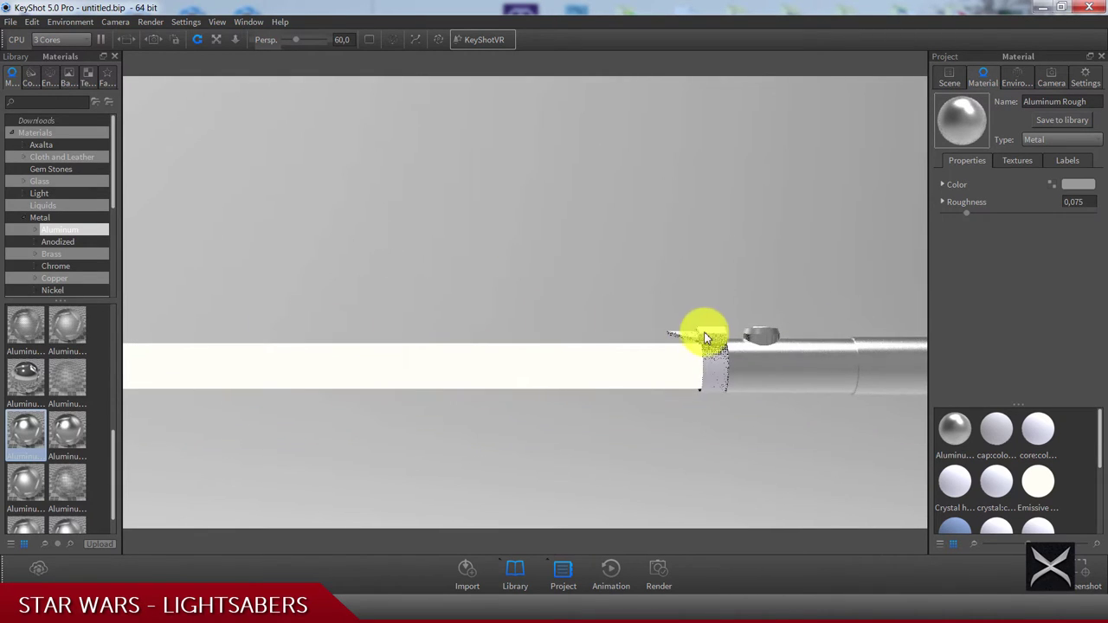
pyautogui.click(23, 218)
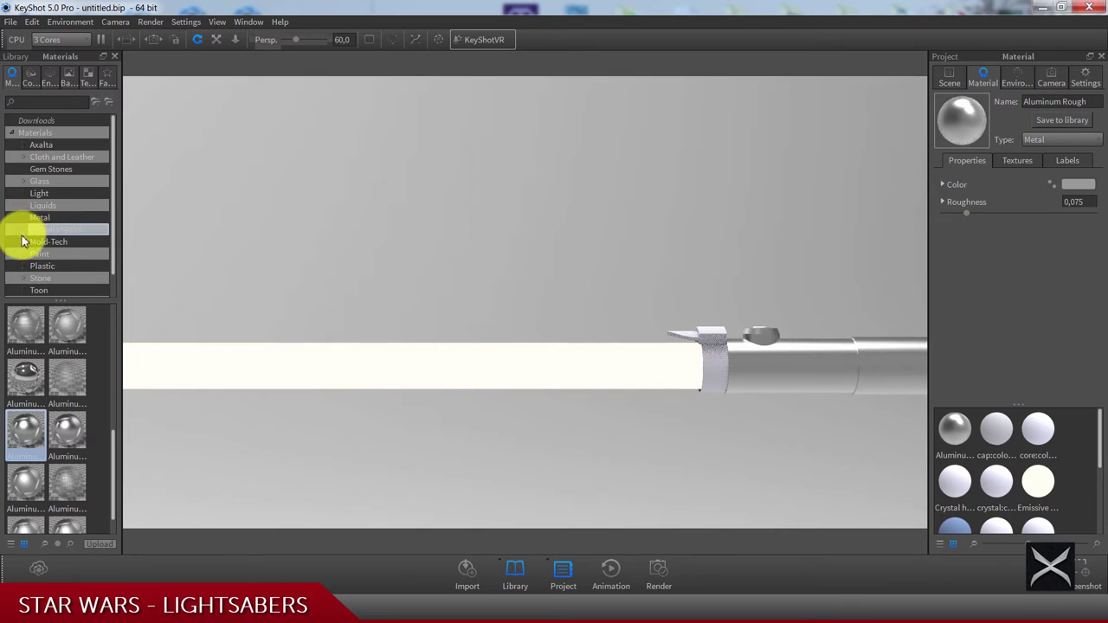
pyautogui.click(22, 253)
pyautogui.click(23, 253)
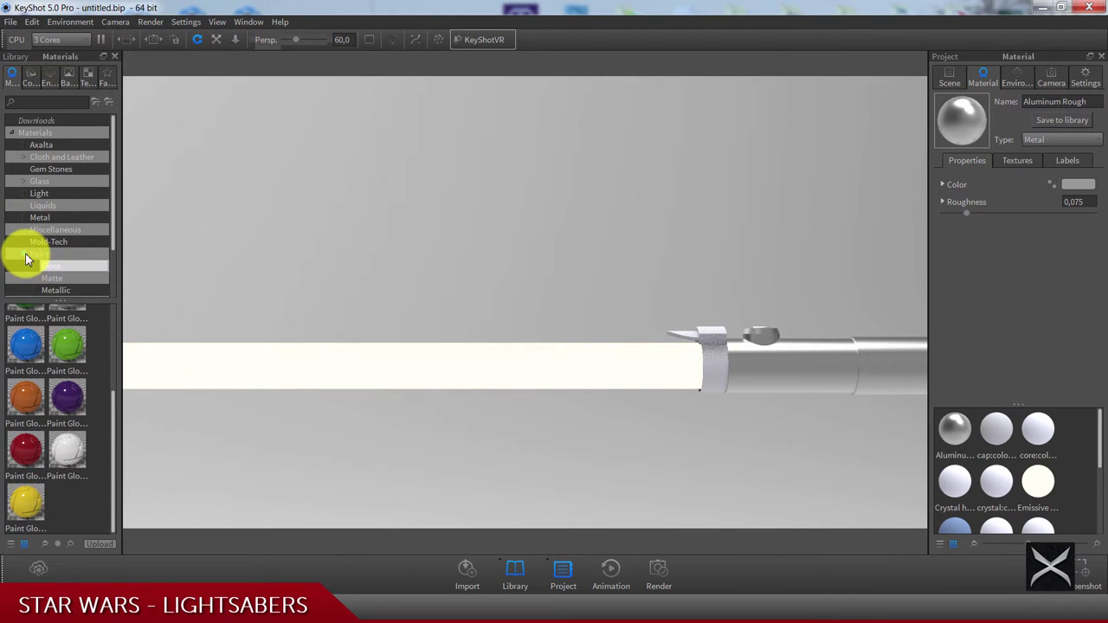
pyautogui.click(24, 266)
pyautogui.scroll(-2, 26, 262)
pyautogui.click(50, 242)
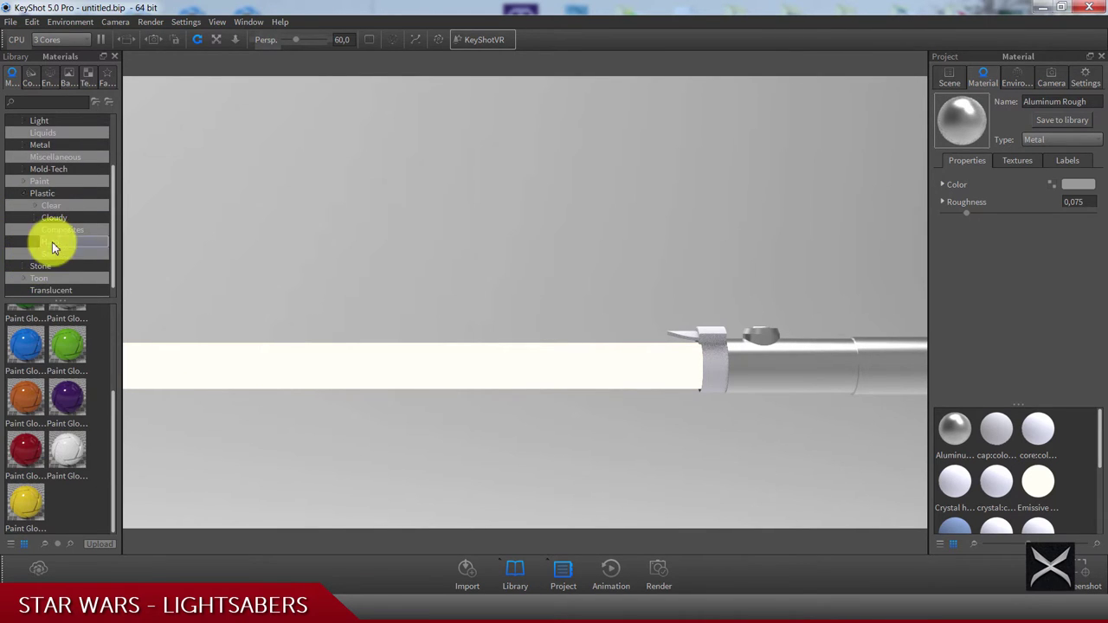
pyautogui.moveTo(67, 385); pyautogui.dragTo(726, 350)
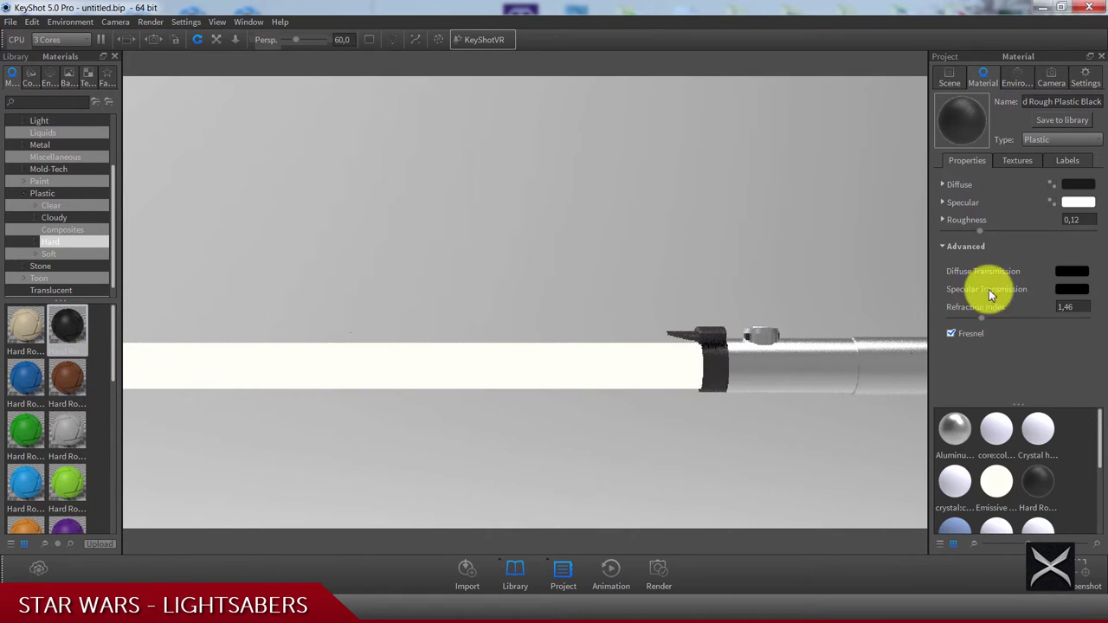
# - Set the clamp plastic's roughness to 0,1
pyautogui.write('0,1')
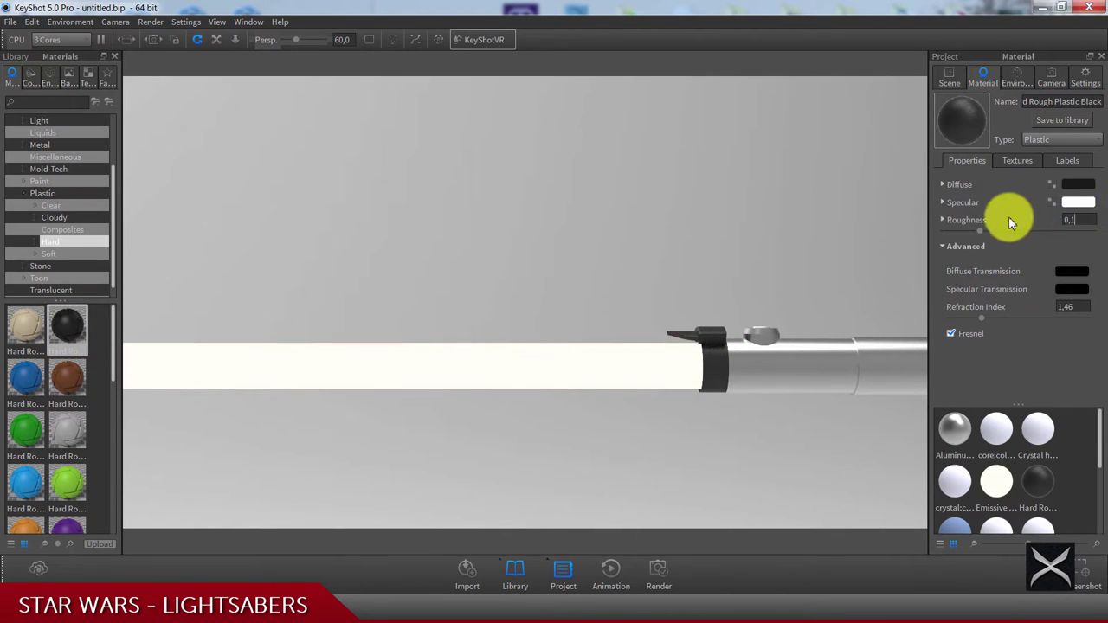
pyautogui.click(971, 220)
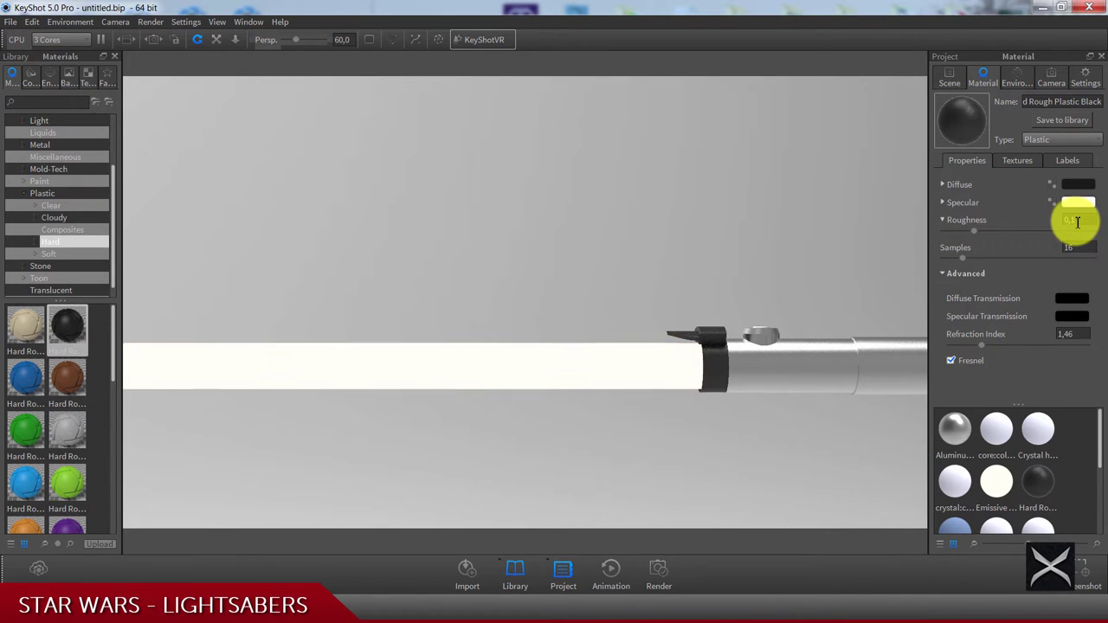
pyautogui.click(970, 221)
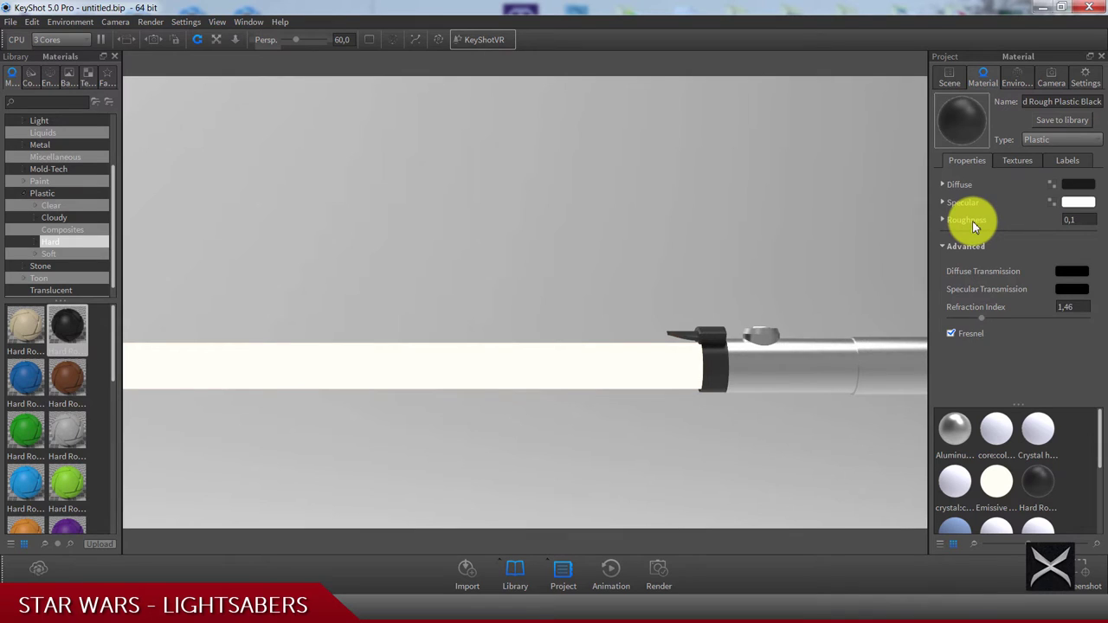
pyautogui.scroll(-6, 558, 286)
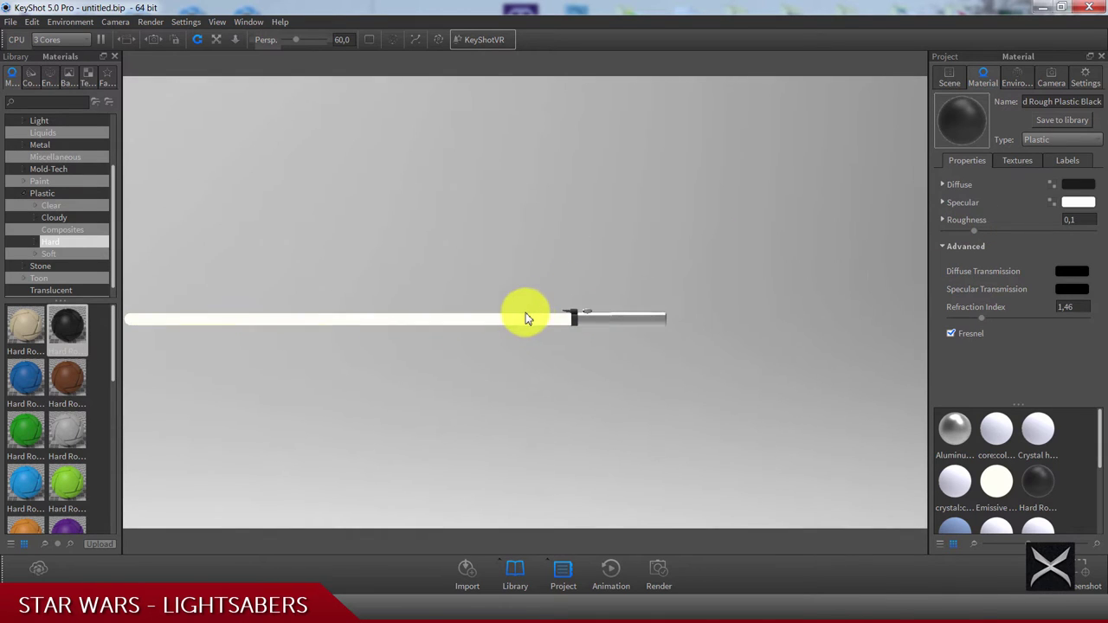
# - Set the blade's Emissive Warm intensity to 10 and samples to 8
pyautogui.doubleClick(514, 317)
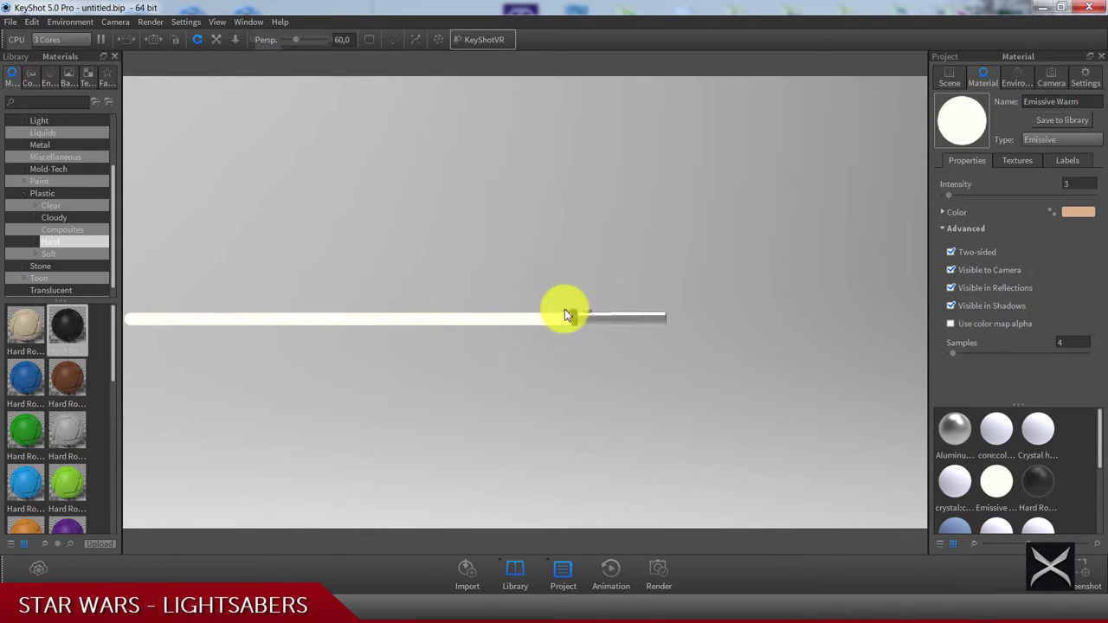
pyautogui.doubleClick(1080, 184)
pyautogui.write('10')
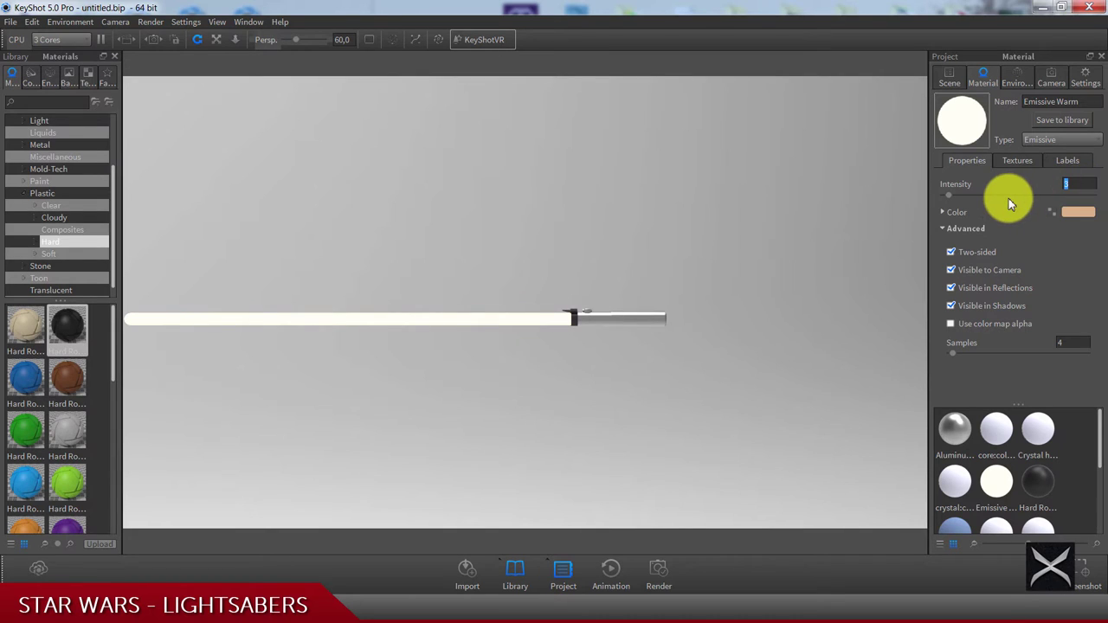
pyautogui.doubleClick(1070, 345)
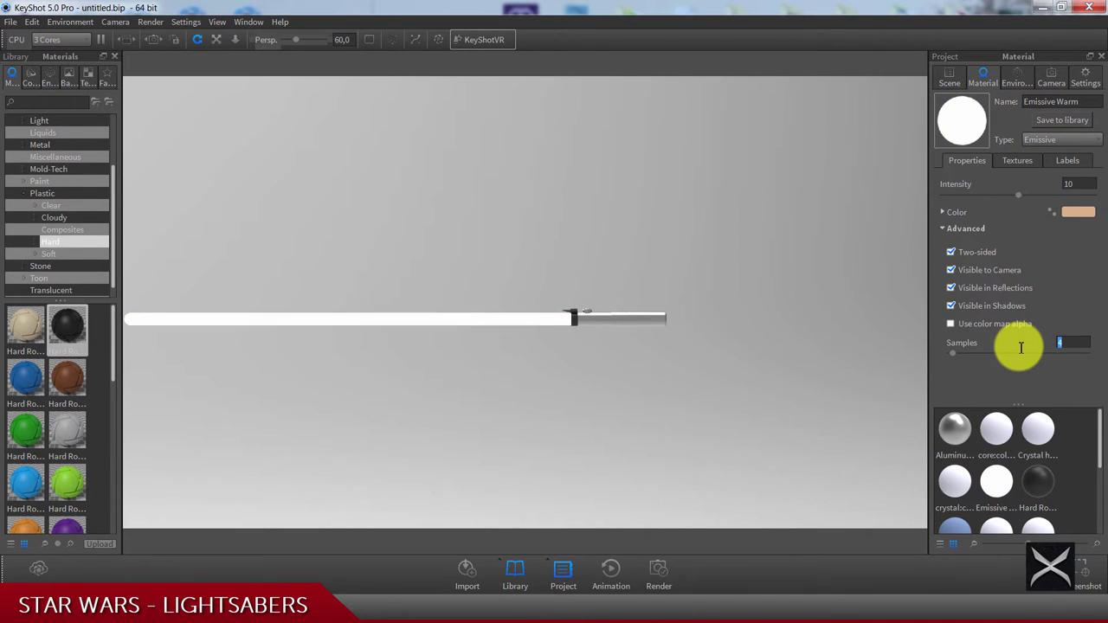
pyautogui.click(1027, 383)
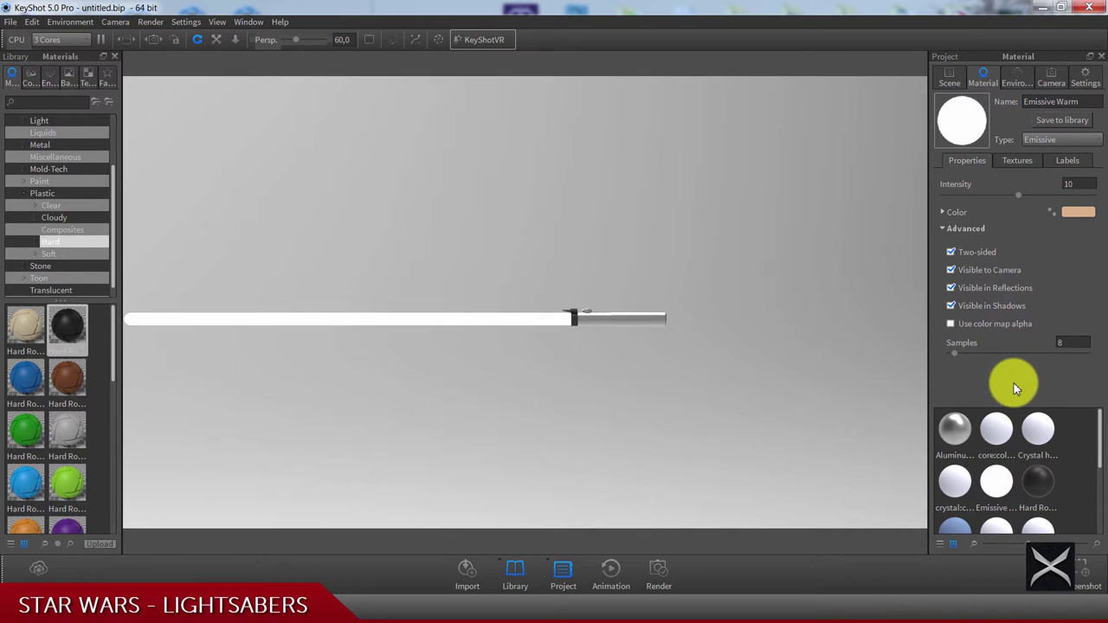
# - Change the blade glow colour to pure red RGB 255,0,0 and recentre the view
pyautogui.click(1074, 214)
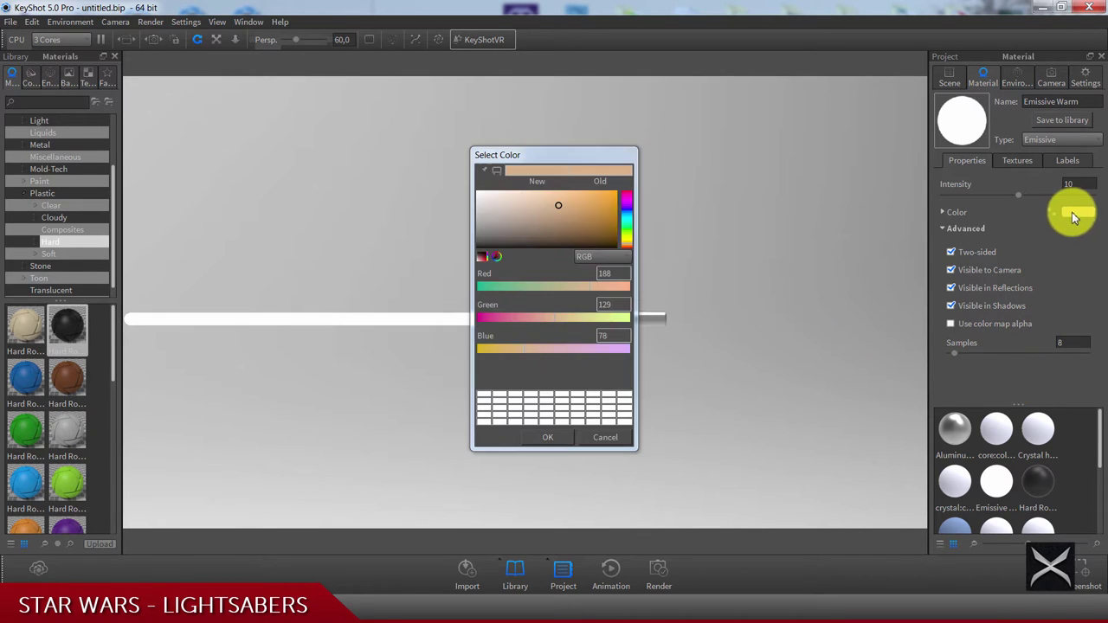
pyautogui.click(623, 193)
pyautogui.moveTo(594, 211); pyautogui.dragTo(618, 187)
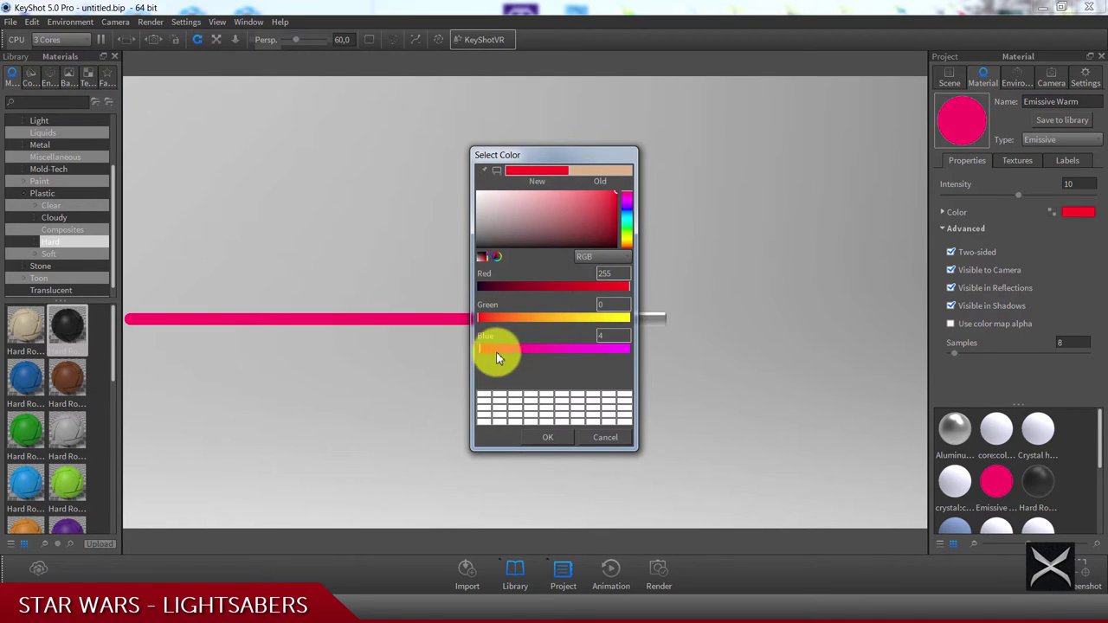
pyautogui.moveTo(488, 350); pyautogui.dragTo(477, 350)
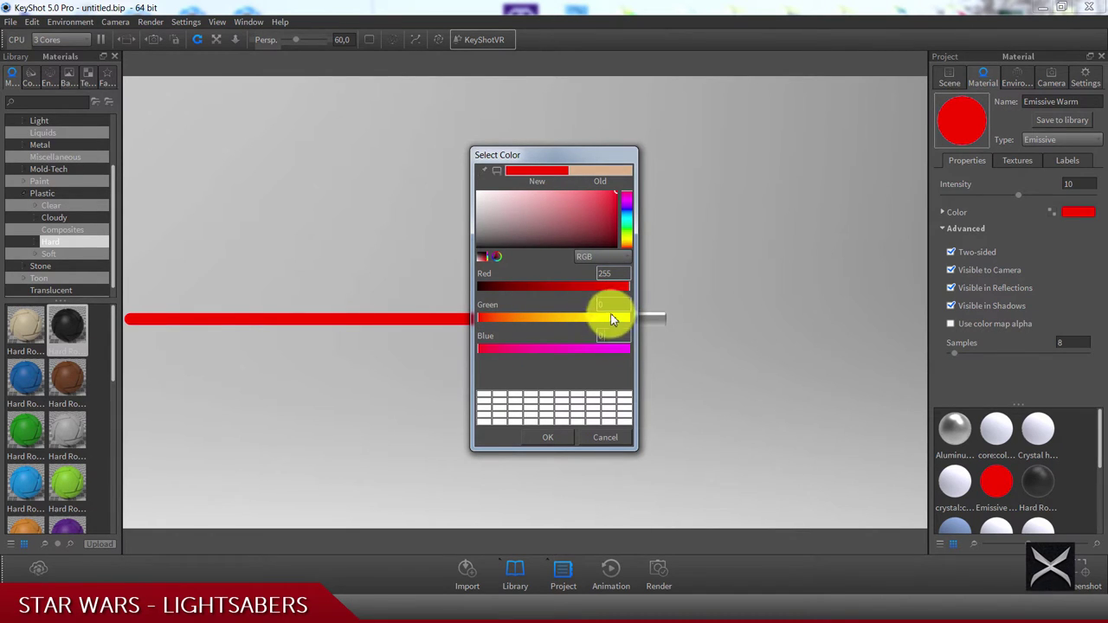
pyautogui.click(556, 440)
pyautogui.scroll(-3, 457, 340)
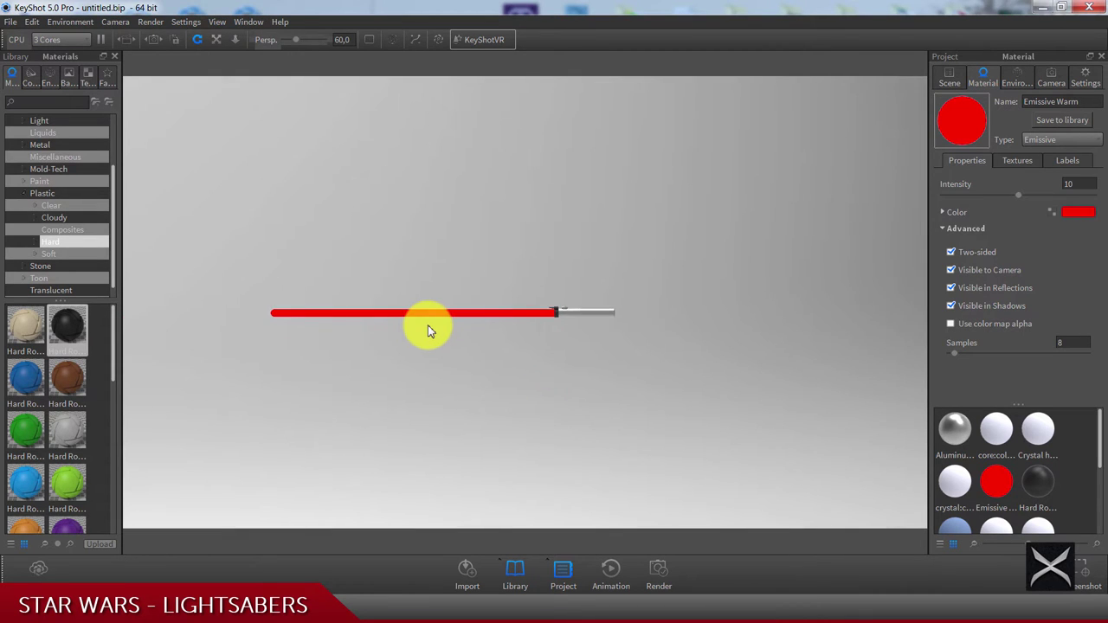
pyautogui.scroll(3, 410, 321)
pyautogui.moveTo(393, 317); pyautogui.dragTo(550, 323, button='middle')
# - Collapse the lightsaber node and make the ground plane visible
pyautogui.click(947, 76)
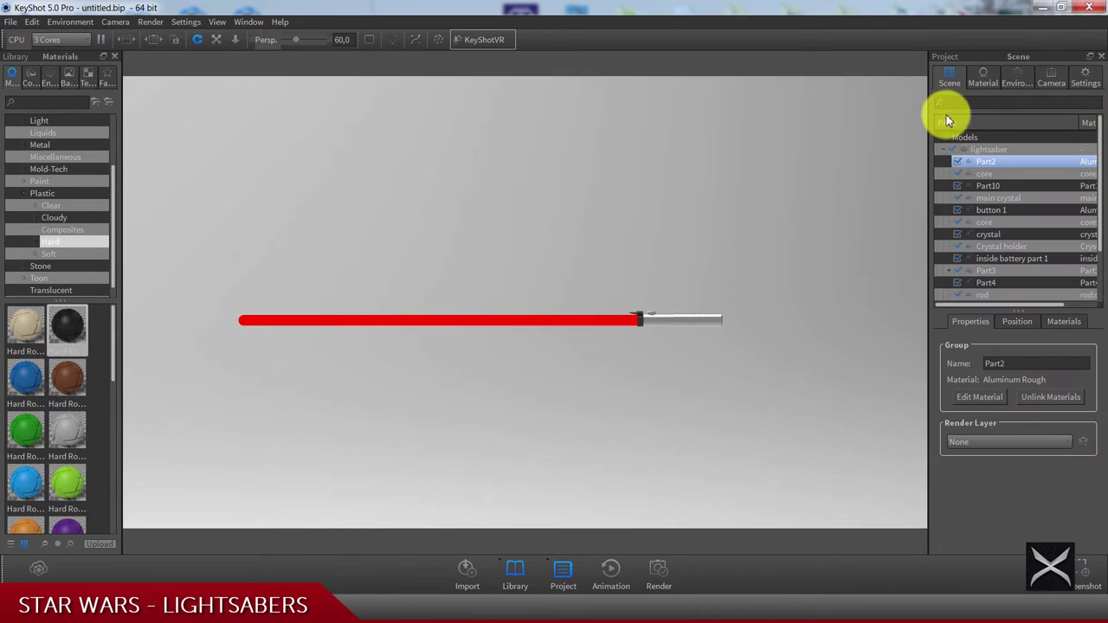
pyautogui.click(944, 149)
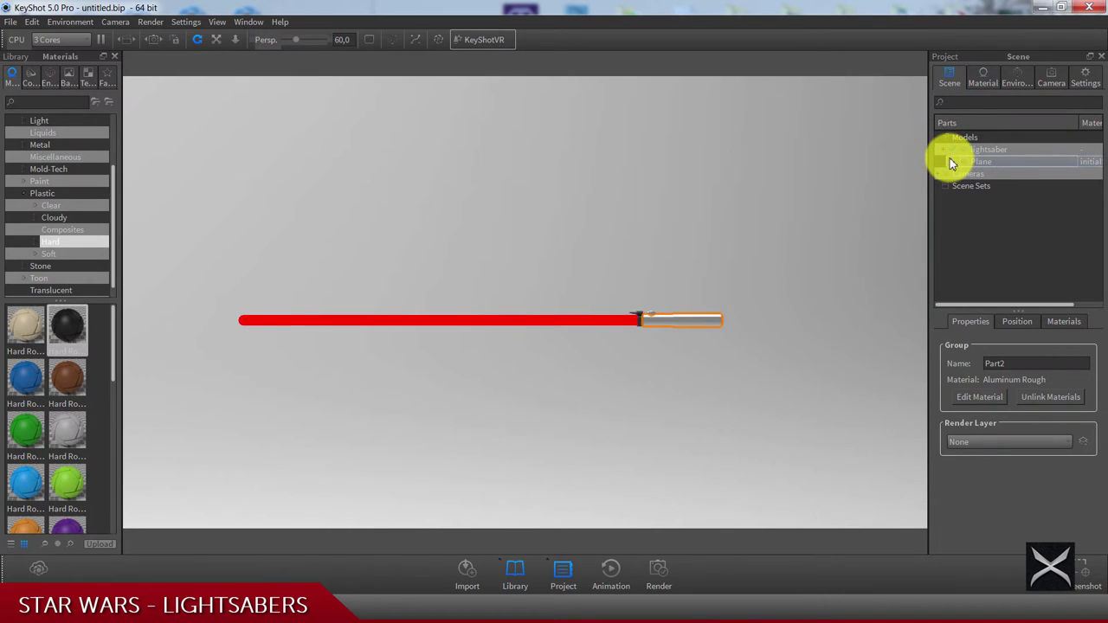
pyautogui.click(951, 162)
pyautogui.click(979, 258)
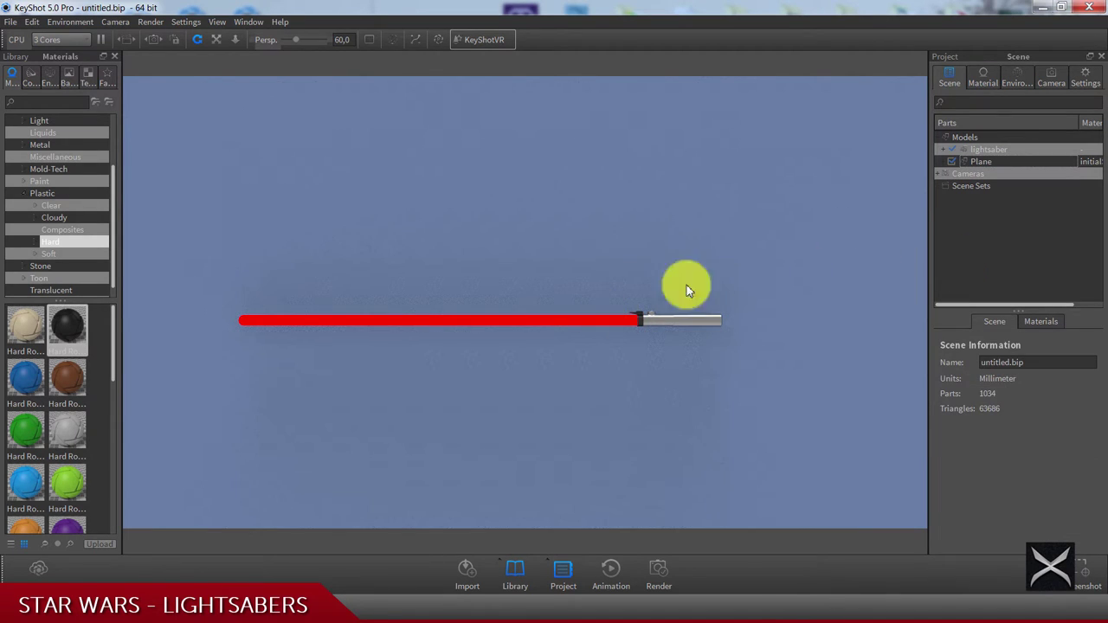
# - Duplicate the lightsaber model, creating lightsaber #1
pyautogui.doubleClick(995, 149)
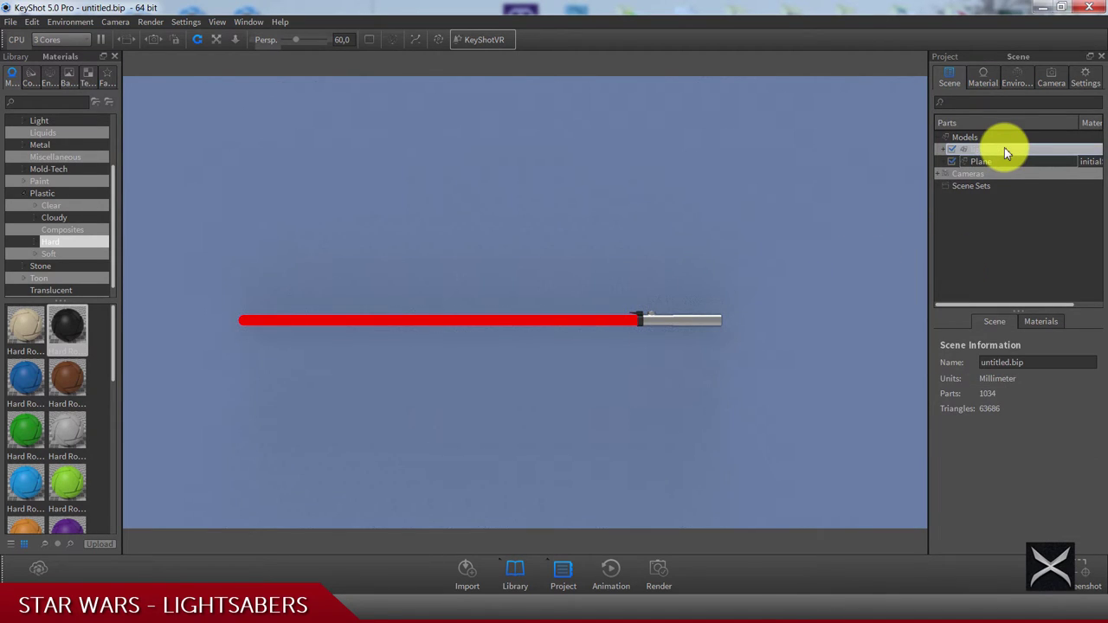
pyautogui.click(1004, 149)
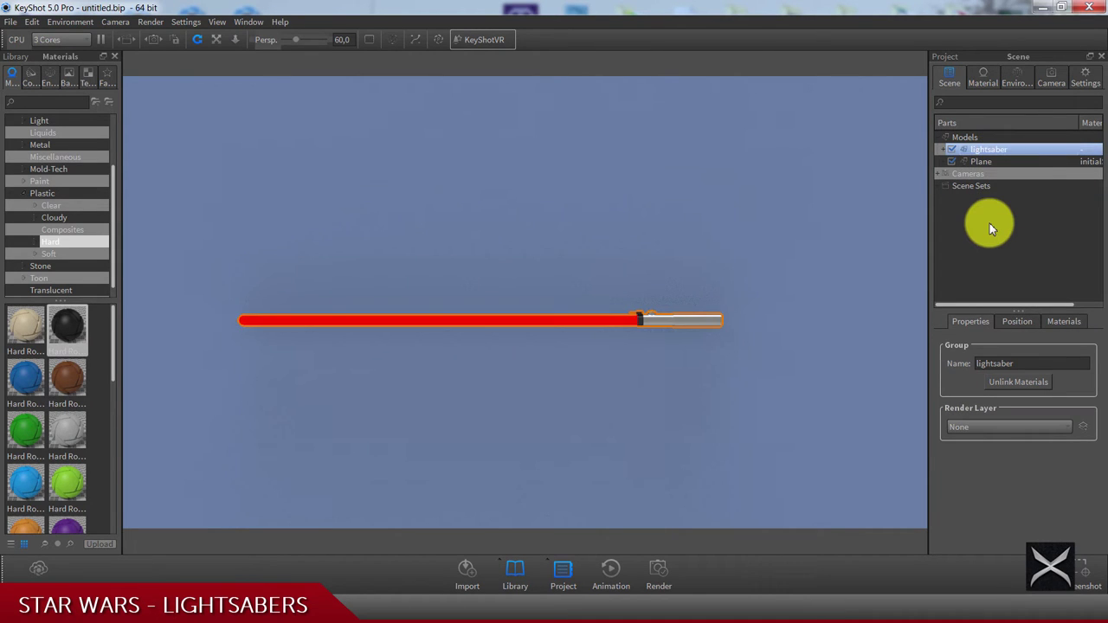
pyautogui.rightClick(991, 152)
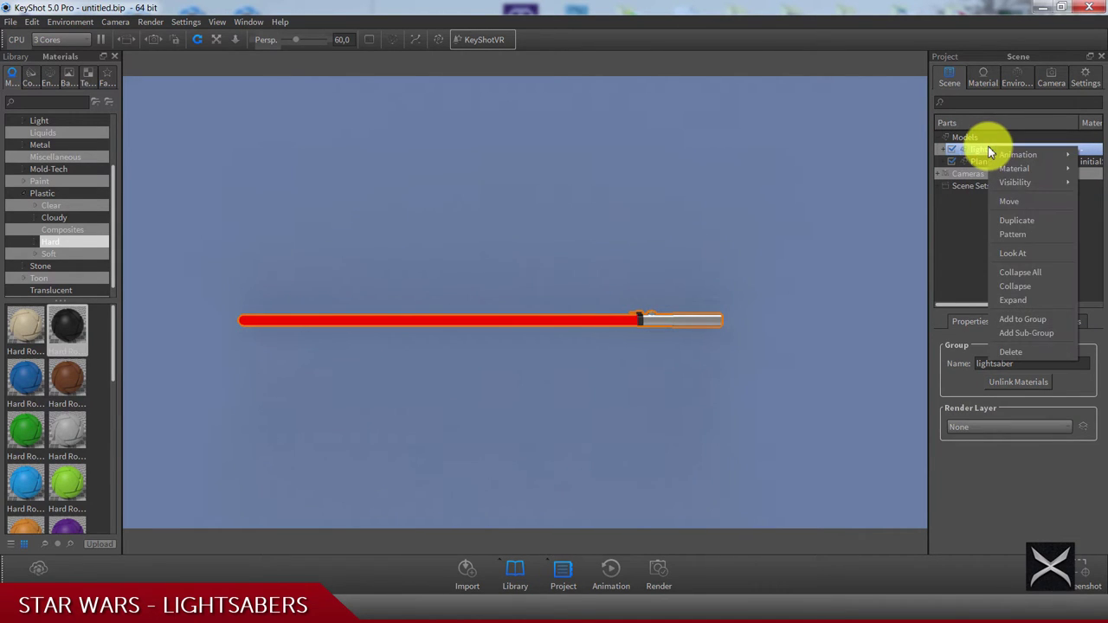
pyautogui.click(1004, 220)
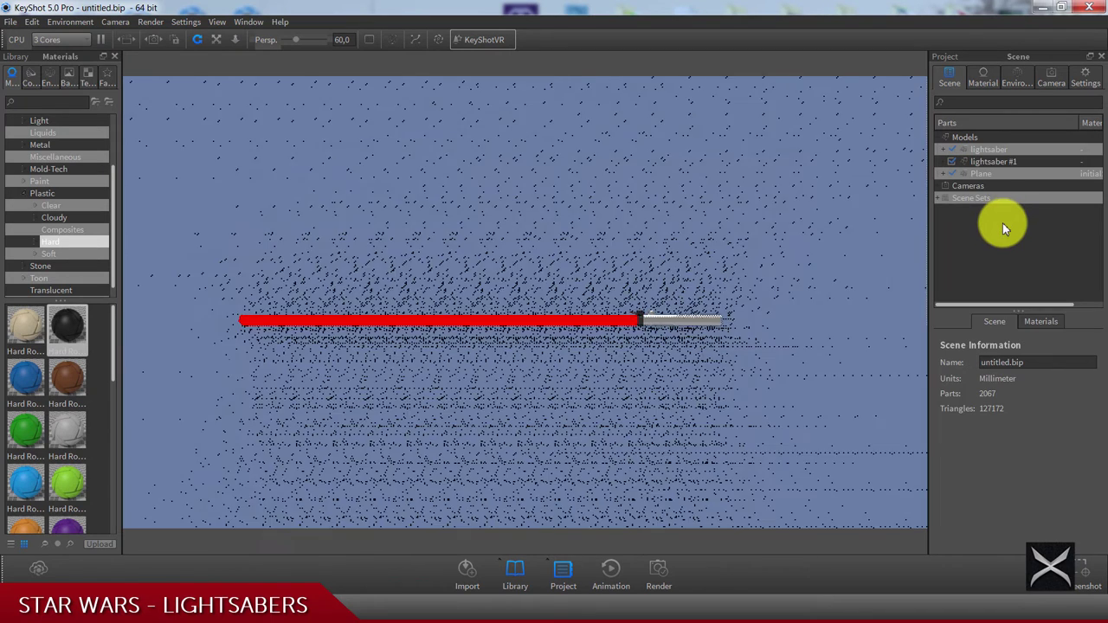
pyautogui.click(984, 149)
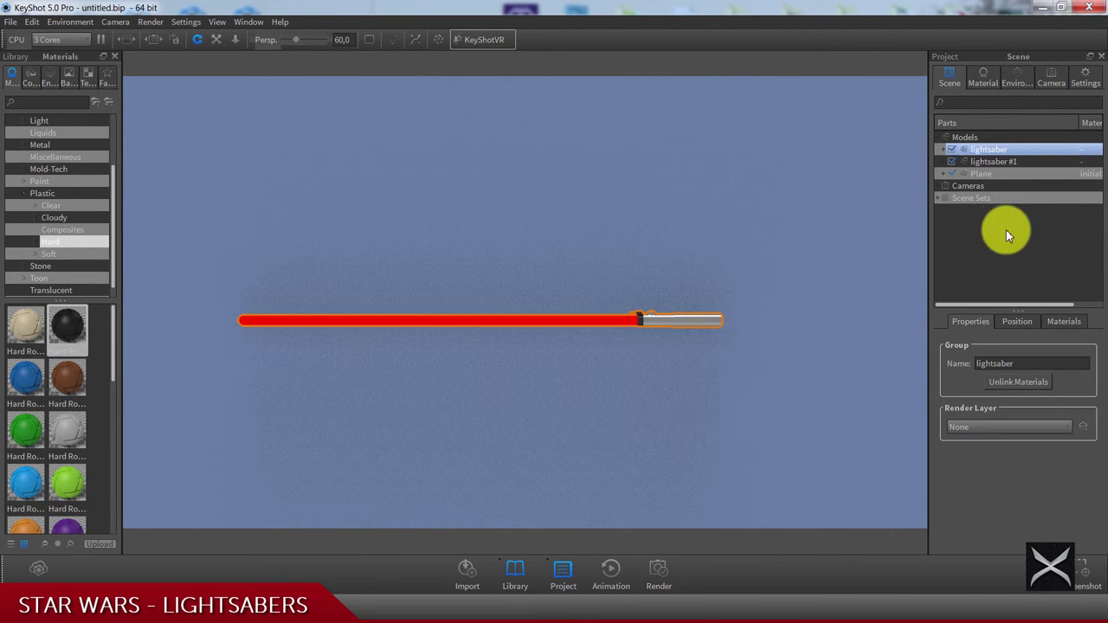
# - Hide the duplicate lightsaber #1 and select the original lightsaber
pyautogui.click(950, 161)
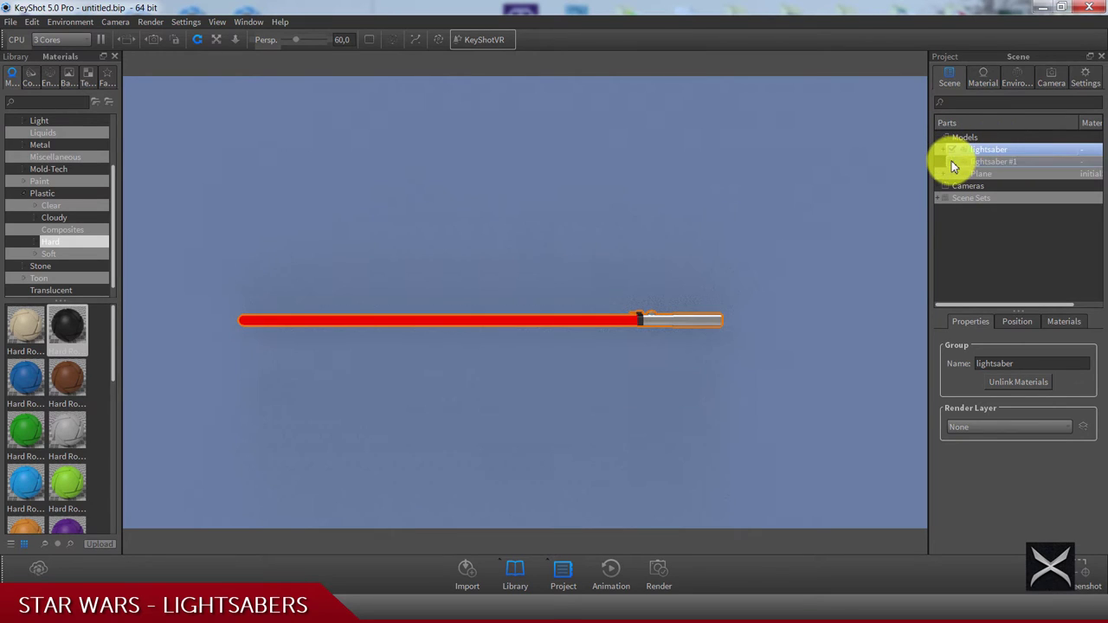
pyautogui.click(981, 280)
pyautogui.click(987, 149)
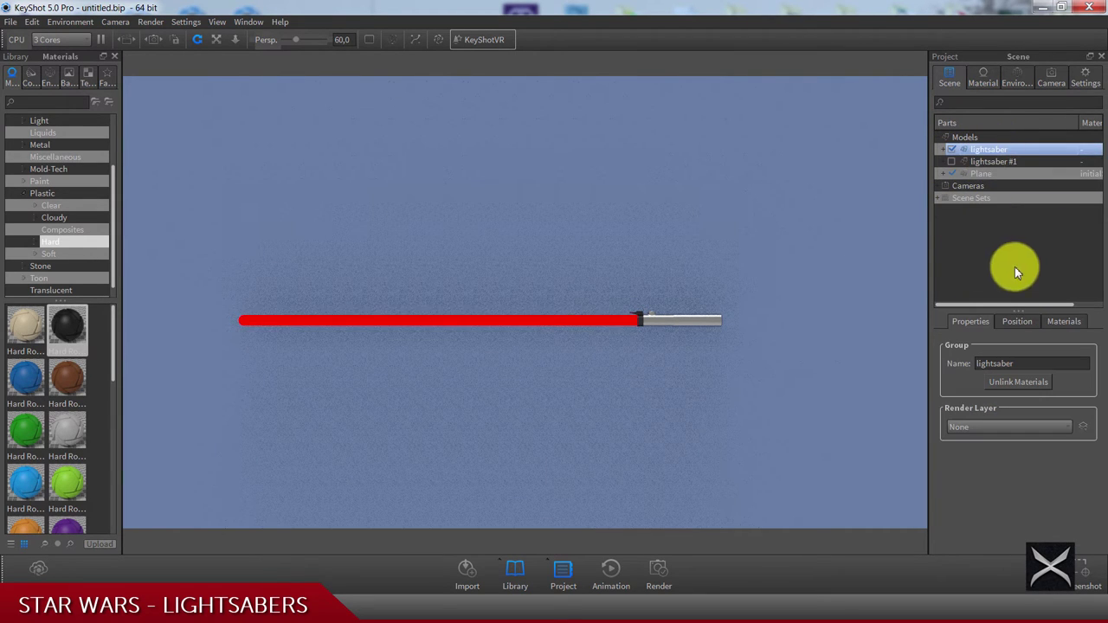
pyautogui.click(1017, 322)
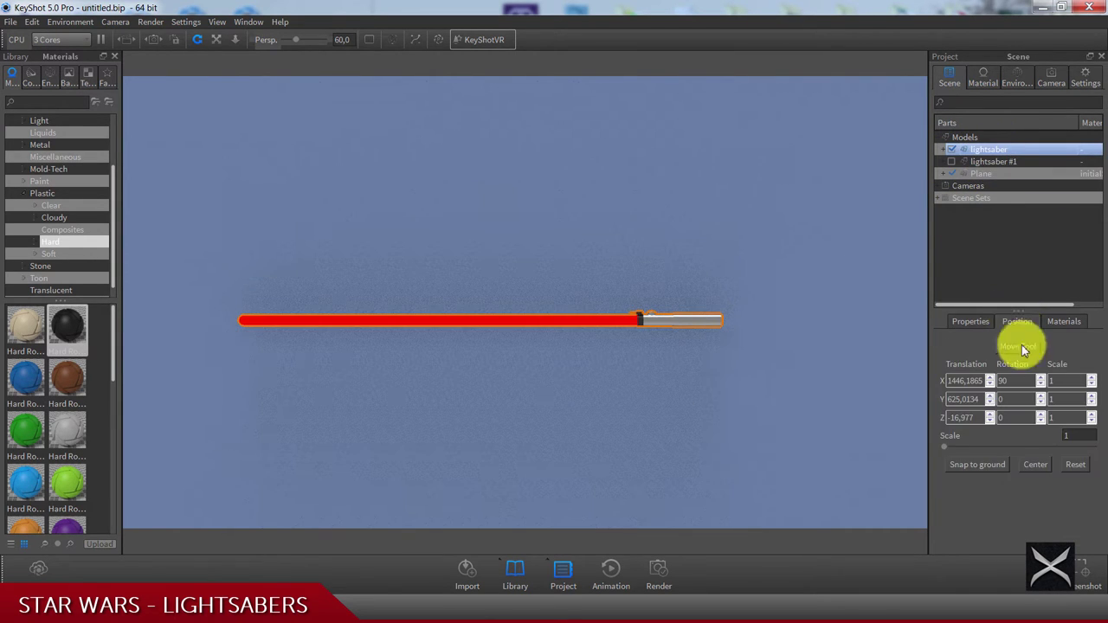
# - Nudge the original saber's Y and Z rotation, checking the crossed-lightsabers reference
pyautogui.click(1042, 399)
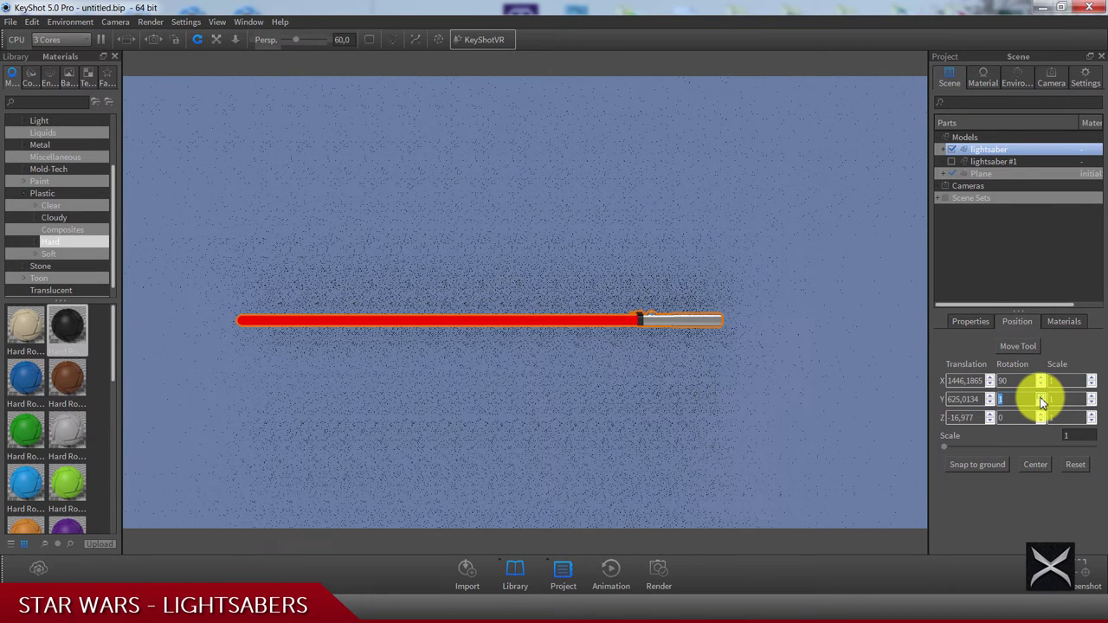
pyautogui.click(1042, 397)
pyautogui.click(1041, 398)
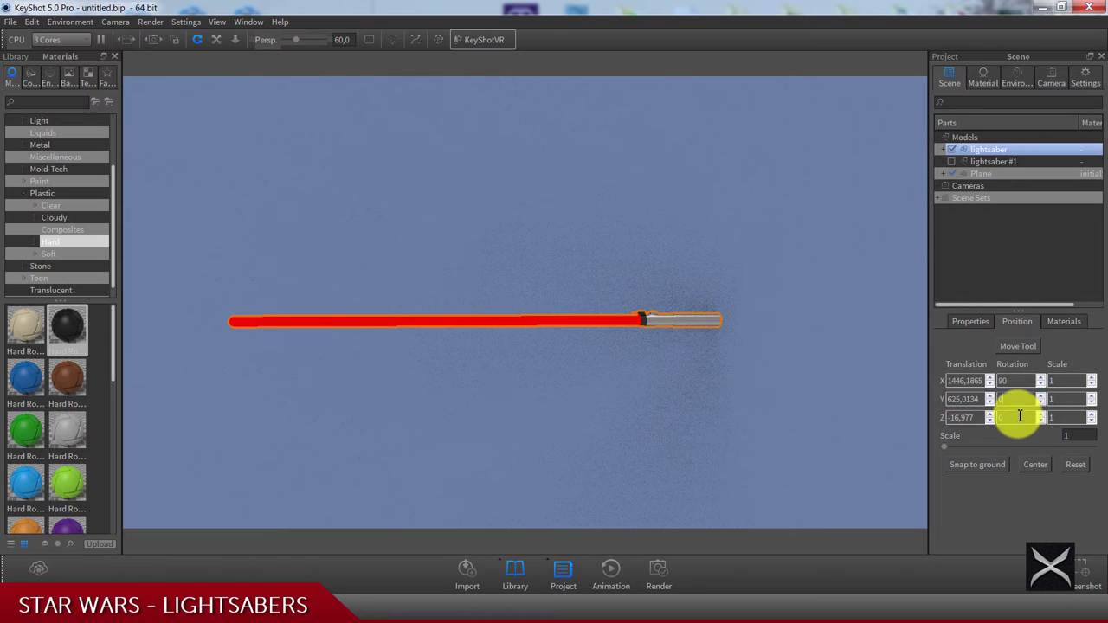
pyautogui.click(1020, 416)
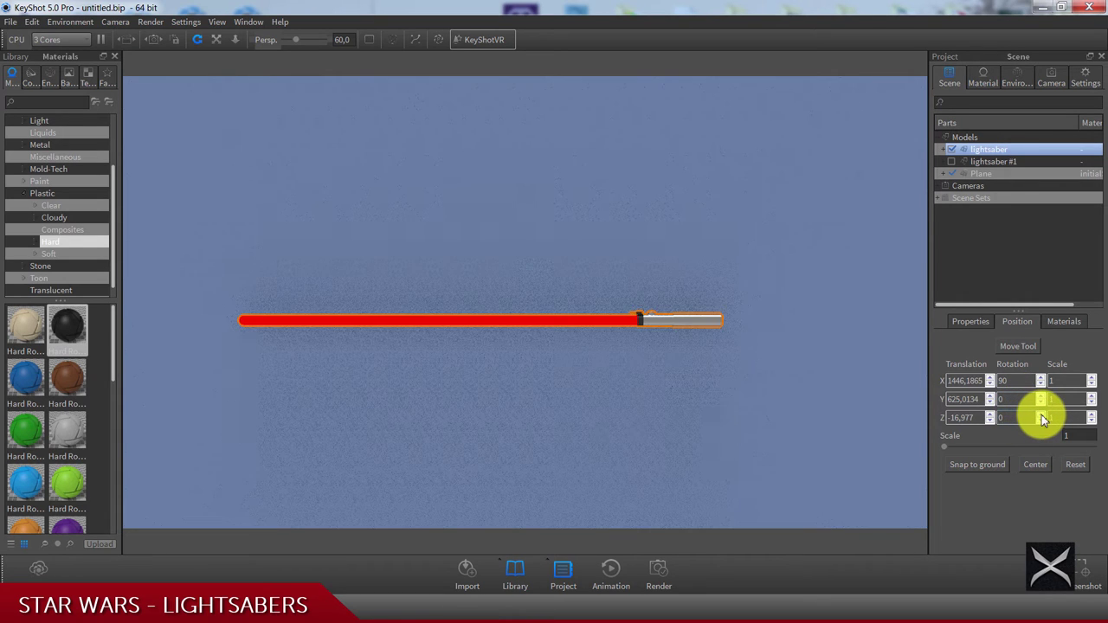
pyautogui.click(1041, 415)
pyautogui.moveTo(1041, 414); pyautogui.dragTo(1041, 421)
pyautogui.click(93, 589)
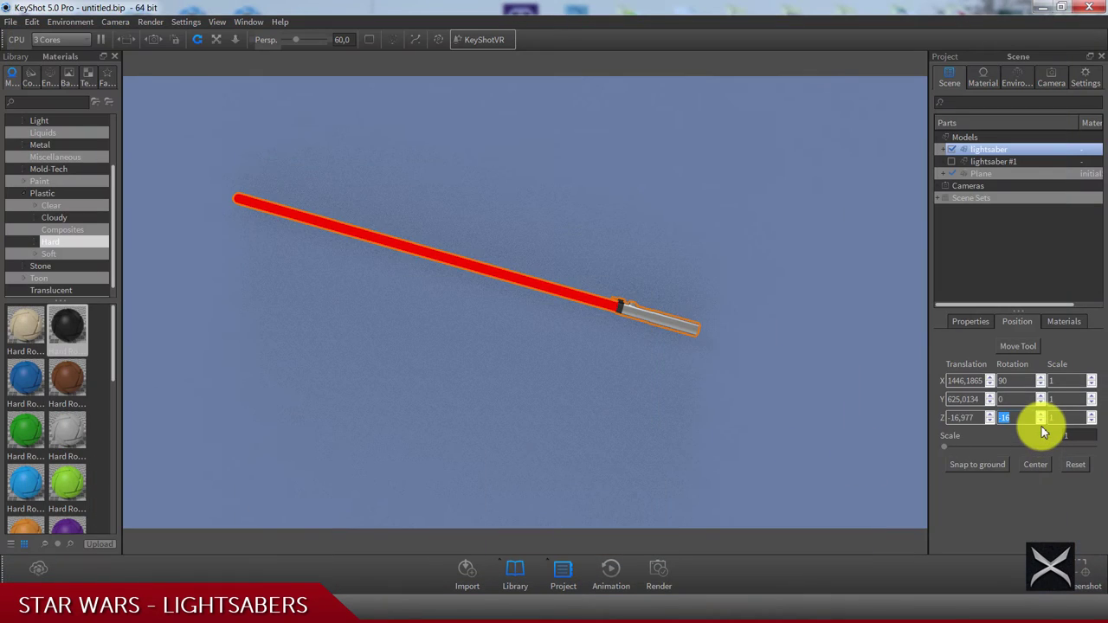
# - Lower the Z rotation to -23 and snap the lightsaber to the ground
pyautogui.click(1040, 422)
pyautogui.click(1041, 421)
pyautogui.click(1041, 421)
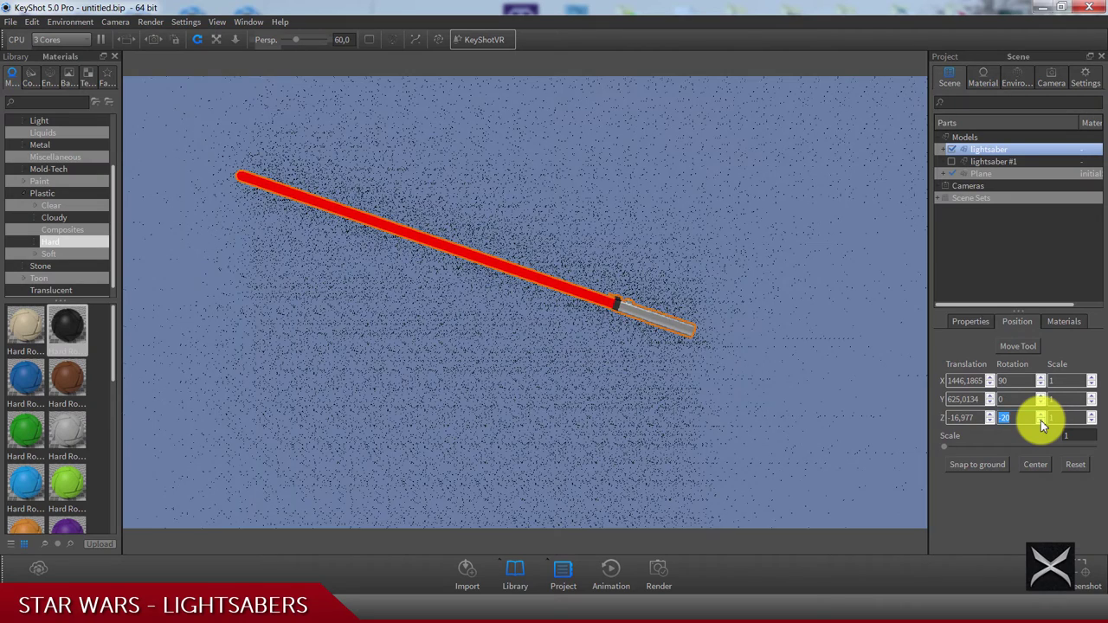
pyautogui.click(1041, 421)
pyautogui.click(1041, 420)
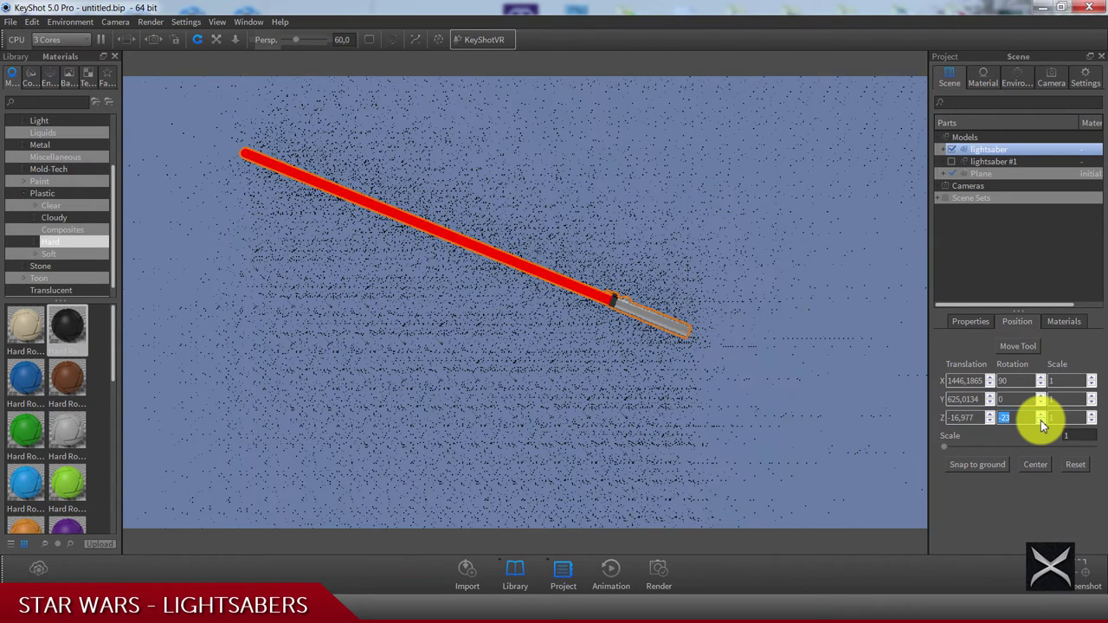
pyautogui.click(1040, 421)
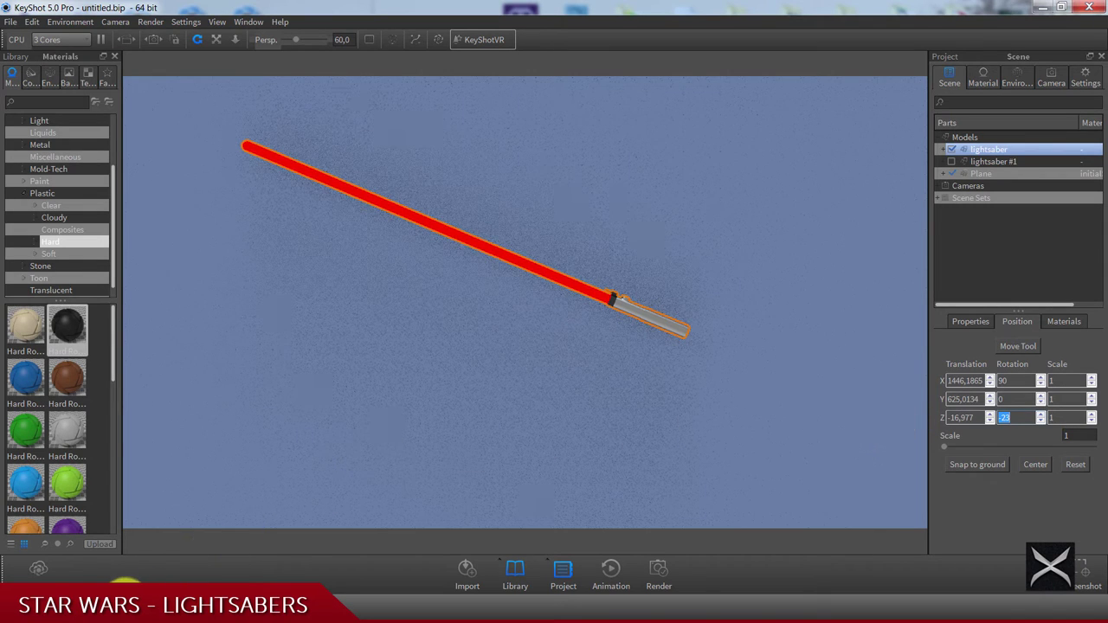
pyautogui.hotkey('alt', 'Tab')
pyautogui.hotkey('alt', 'Tab')
pyautogui.click(972, 465)
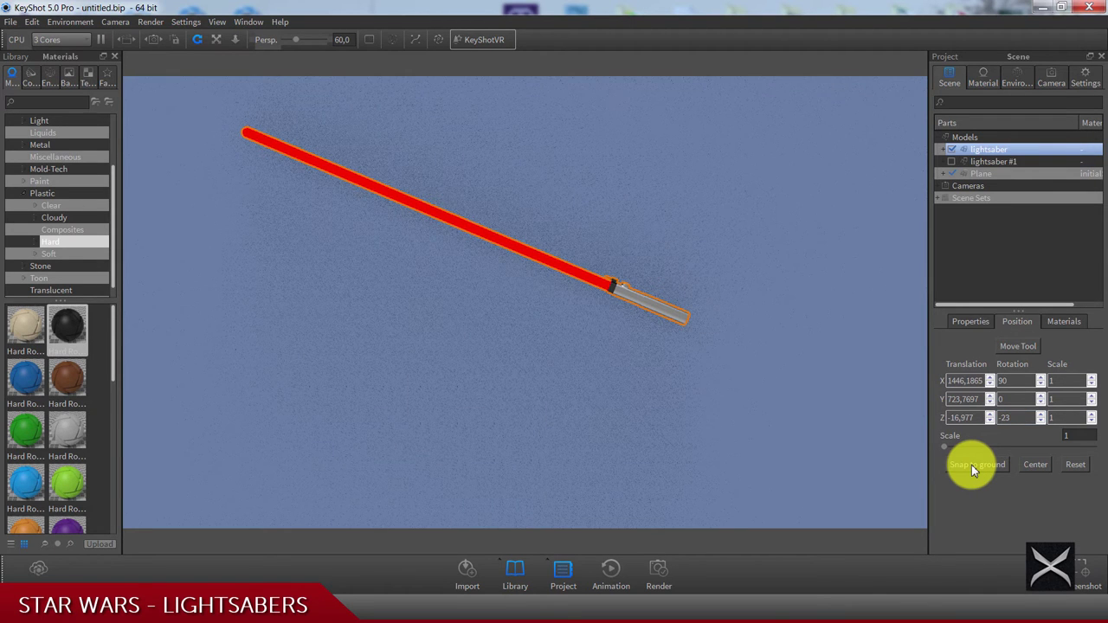
# - Unhide lightsaber #1 and select it for positioning
pyautogui.click(980, 269)
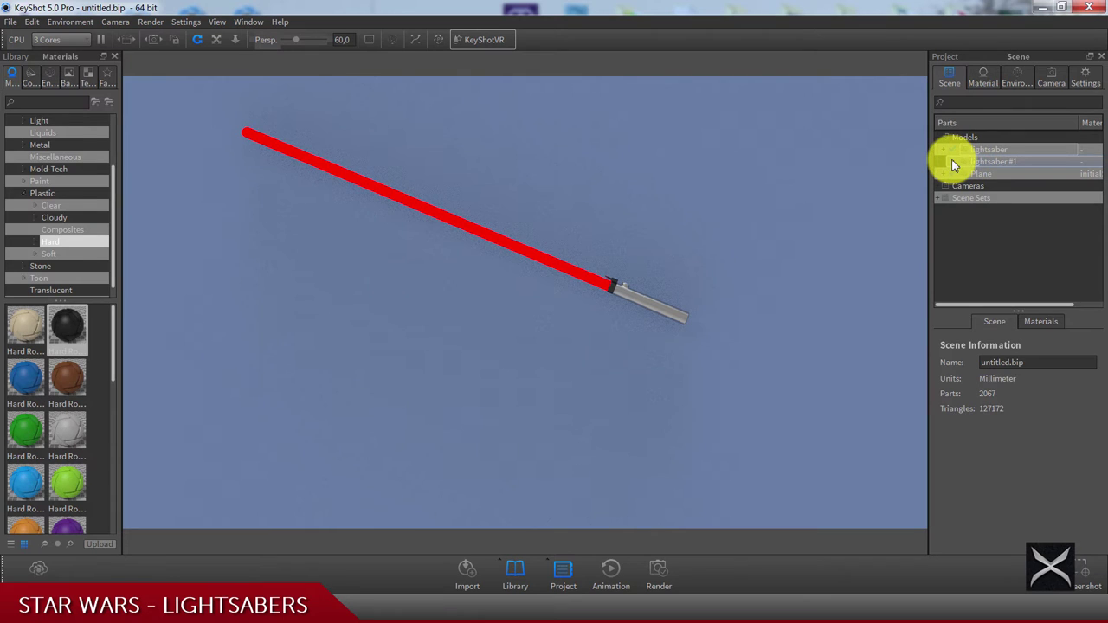
pyautogui.click(952, 162)
pyautogui.click(994, 163)
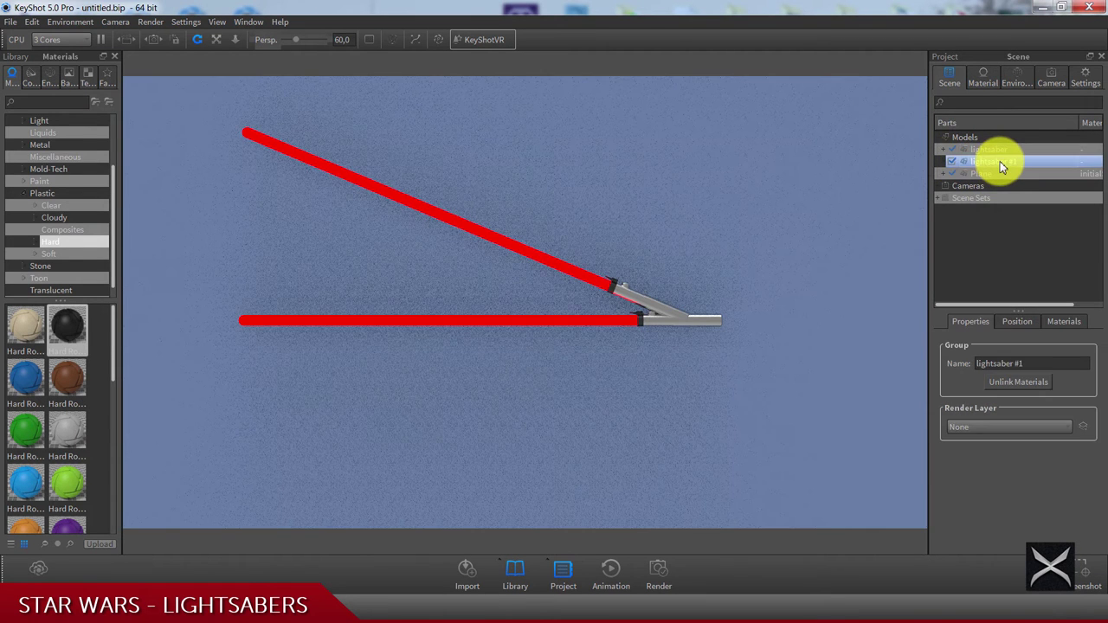
pyautogui.click(1010, 321)
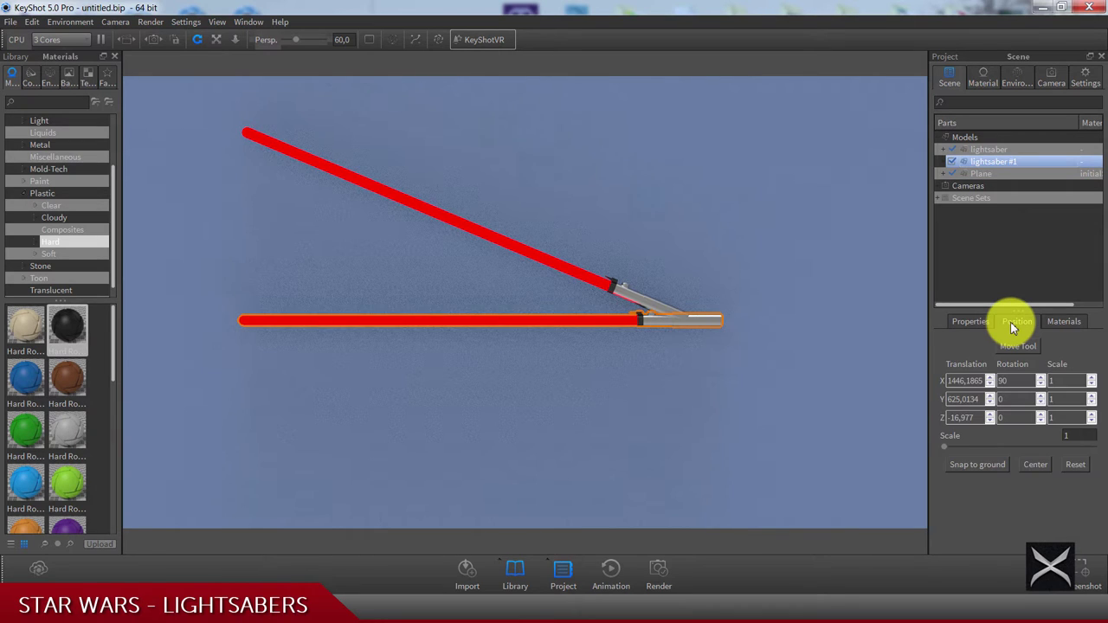
# - Rotate lightsaber #1 to Z 180 and X -90
pyautogui.click(1007, 417)
pyautogui.write('180')
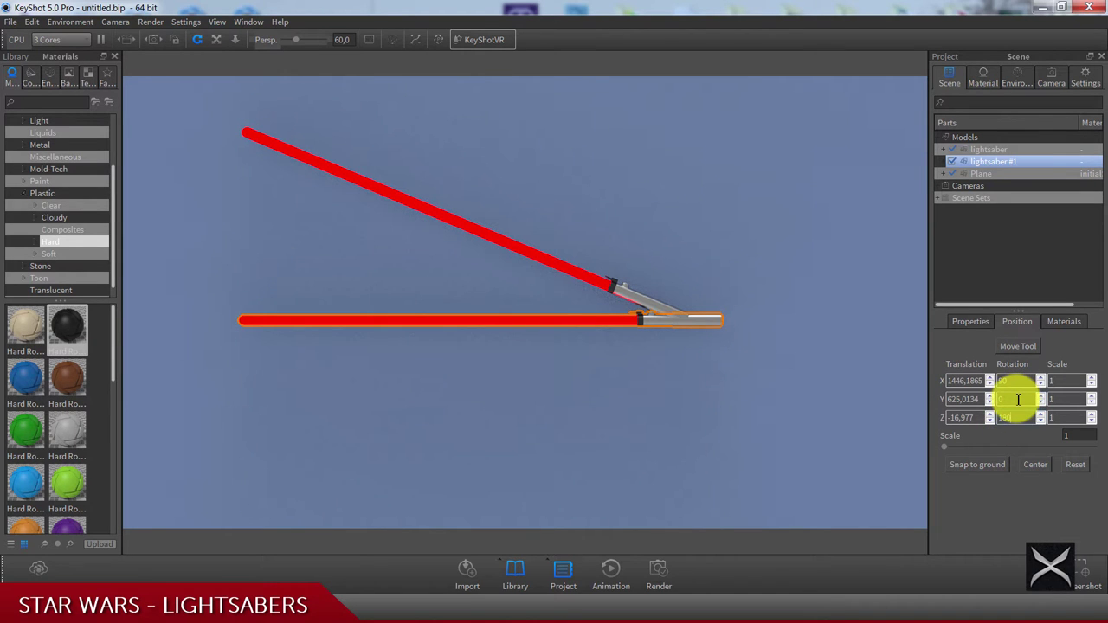
pyautogui.click(1018, 399)
pyautogui.click(1011, 381)
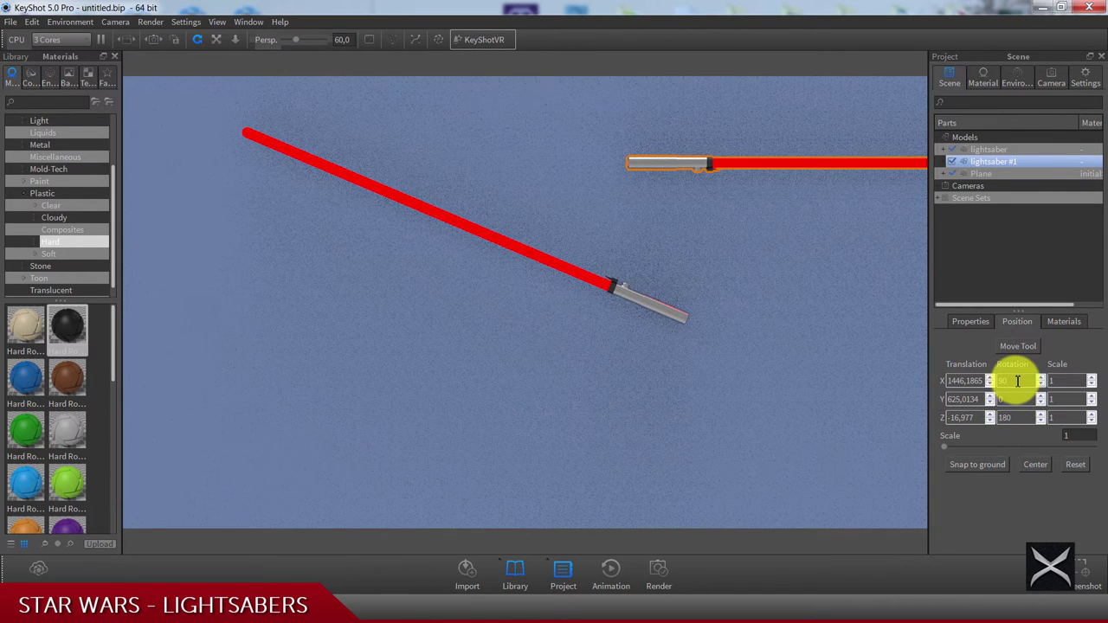
pyautogui.write('9')
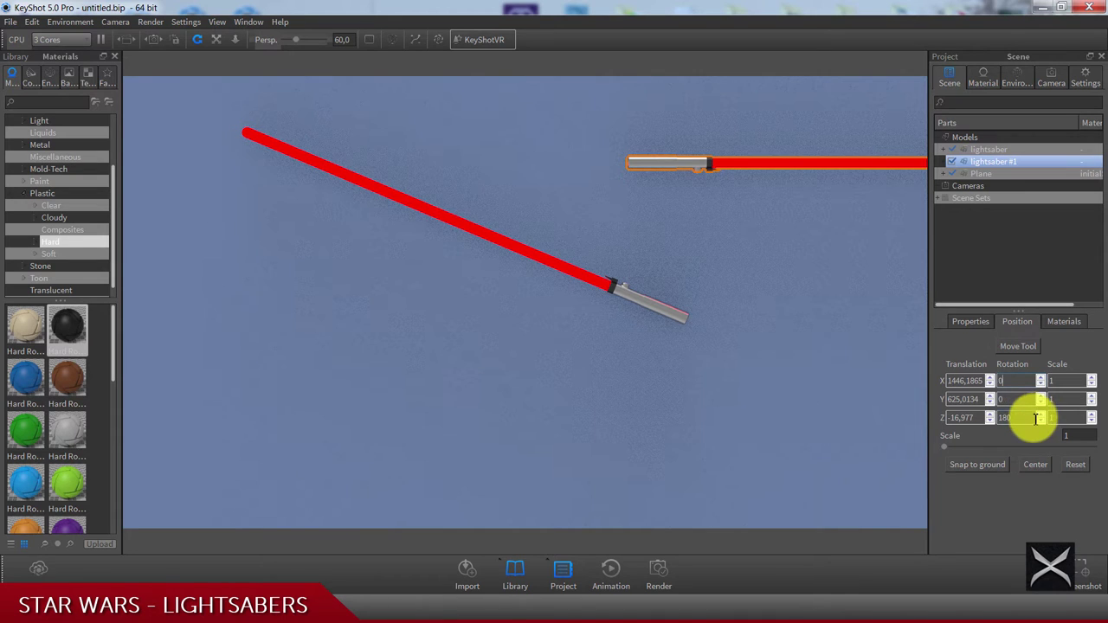
pyautogui.click(1018, 399)
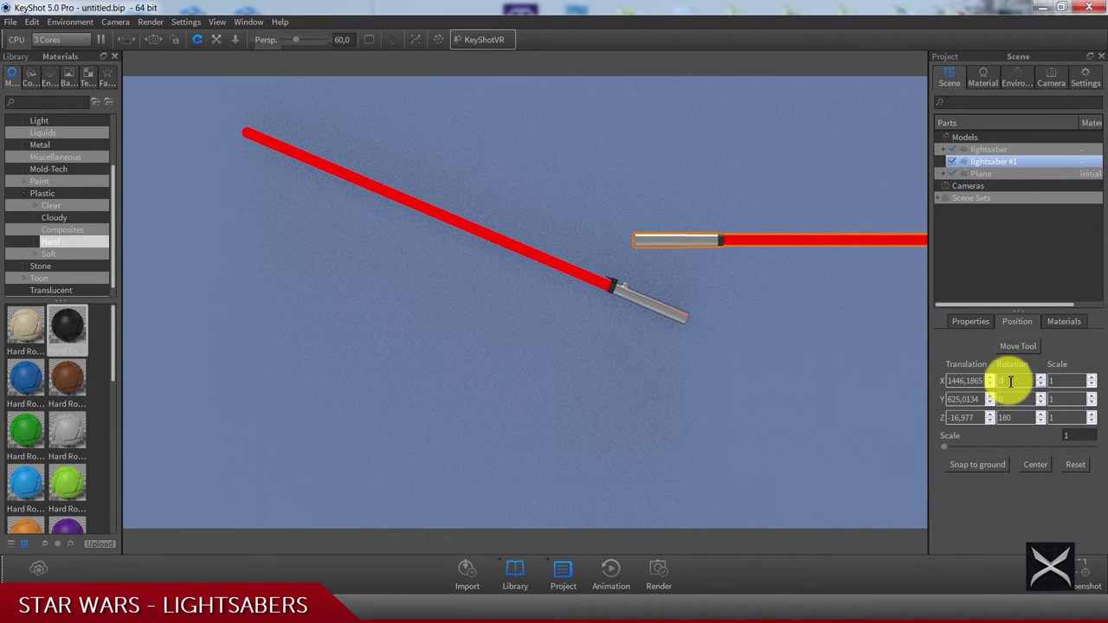
pyautogui.doubleClick(1010, 382)
pyautogui.write('-90')
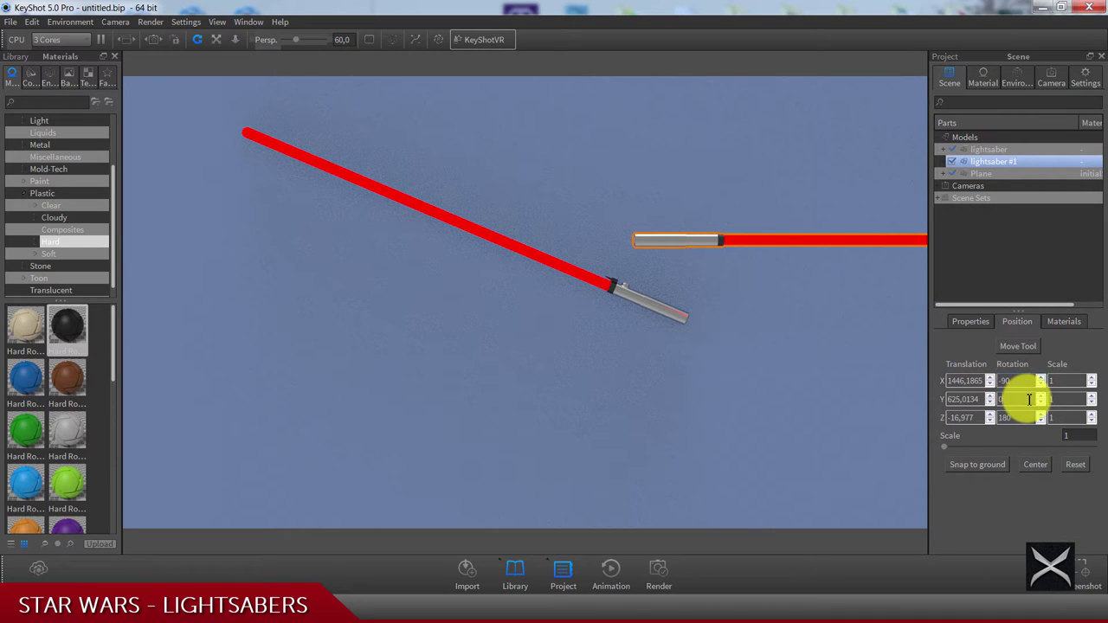
pyautogui.click(1029, 399)
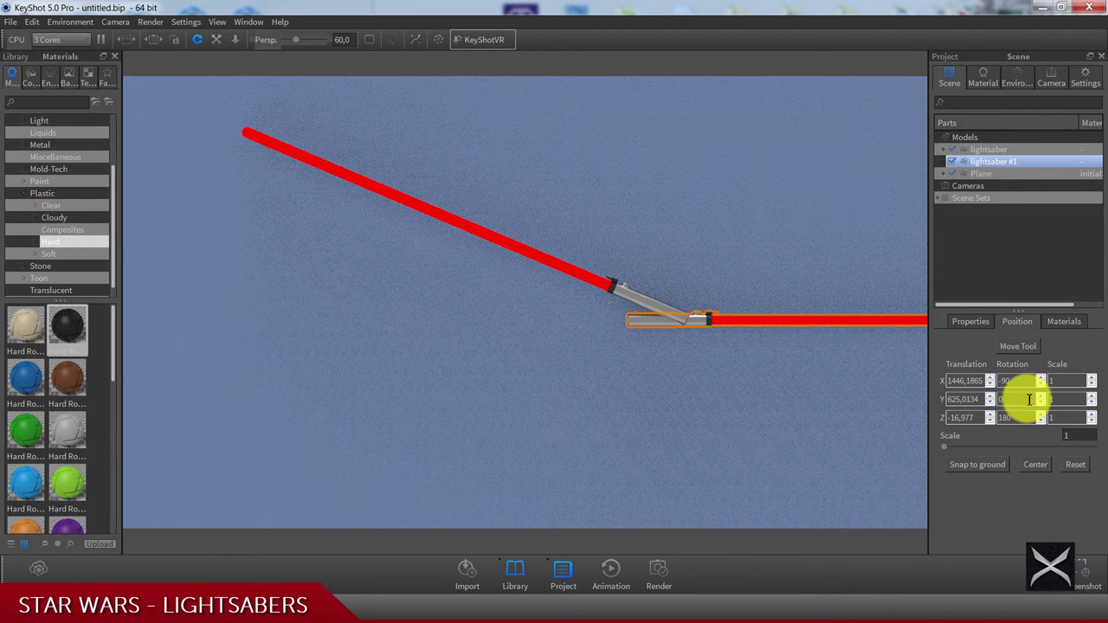
# - Change its Z rotation to -155 and snap the second saber to the ground
pyautogui.doubleClick(1029, 418)
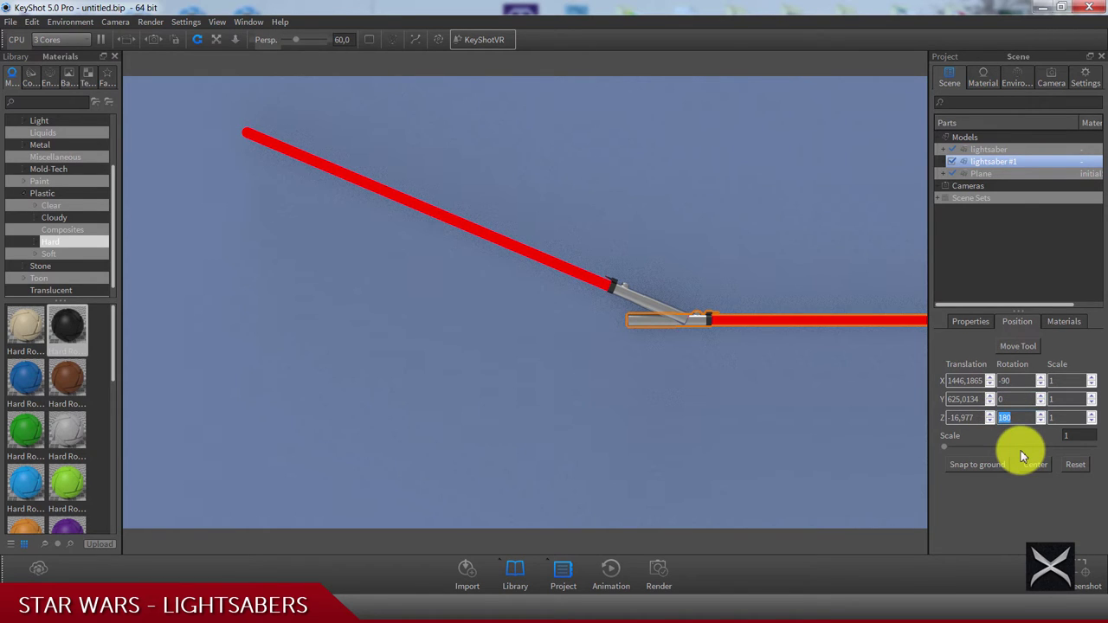
pyautogui.write('155')
pyautogui.click(1027, 400)
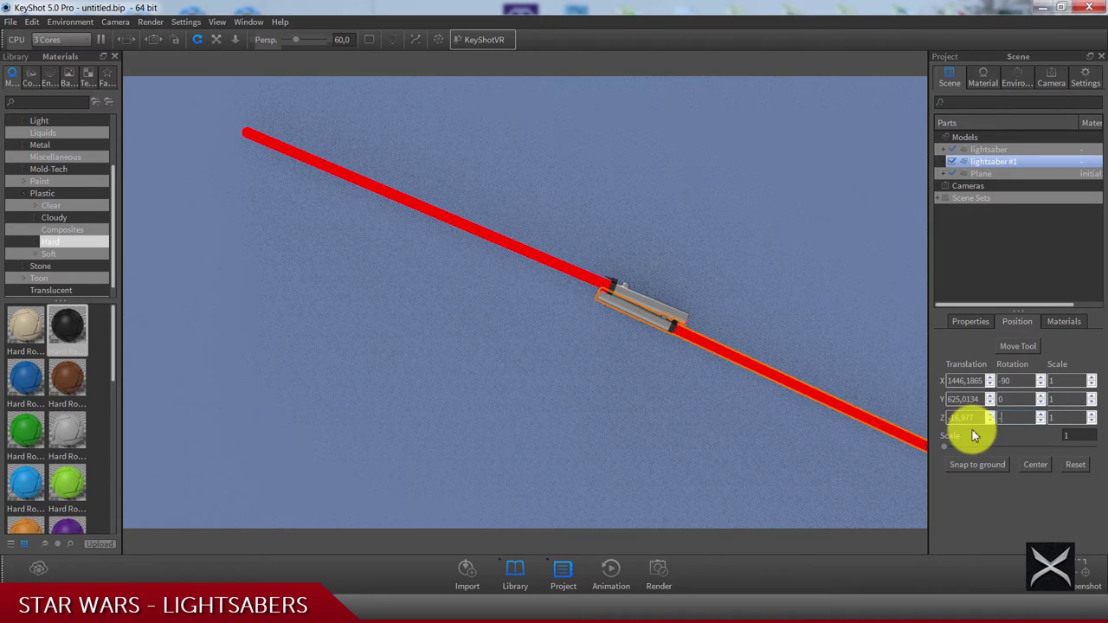
pyautogui.click(1004, 418)
pyautogui.write('-155')
pyautogui.click(1019, 399)
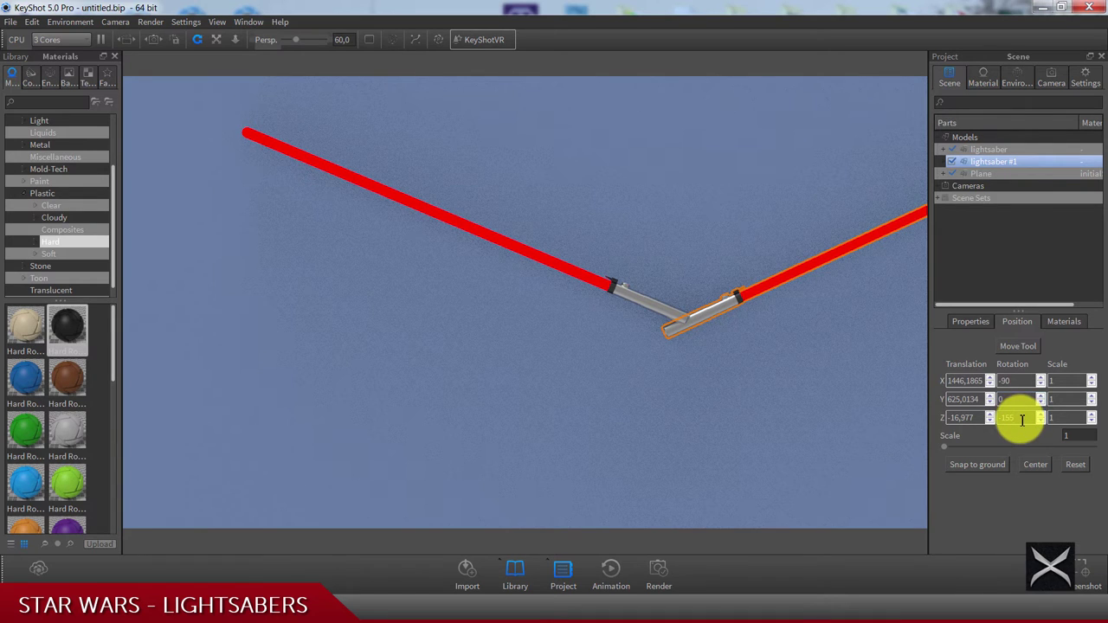
pyautogui.scroll(-2, 1018, 418)
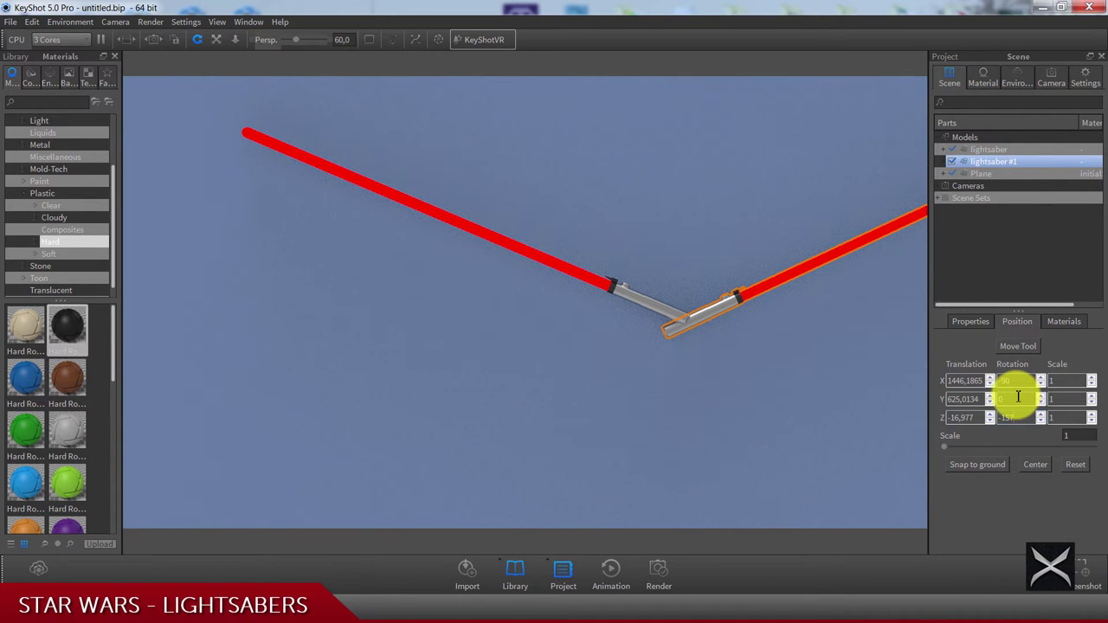
pyautogui.click(969, 468)
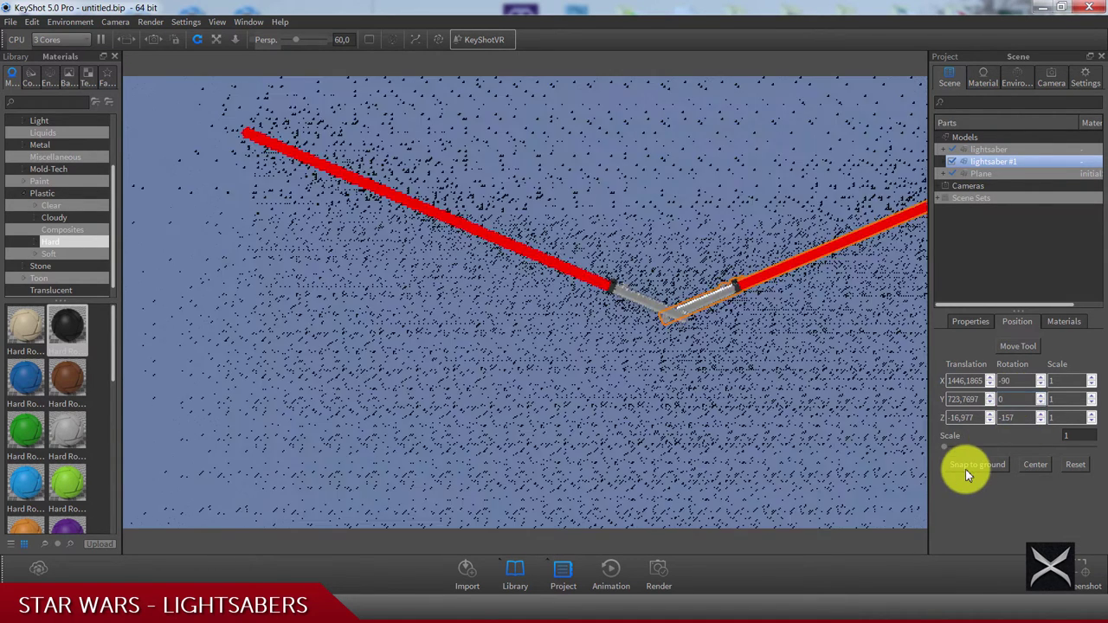
pyautogui.scroll(-3, 607, 340)
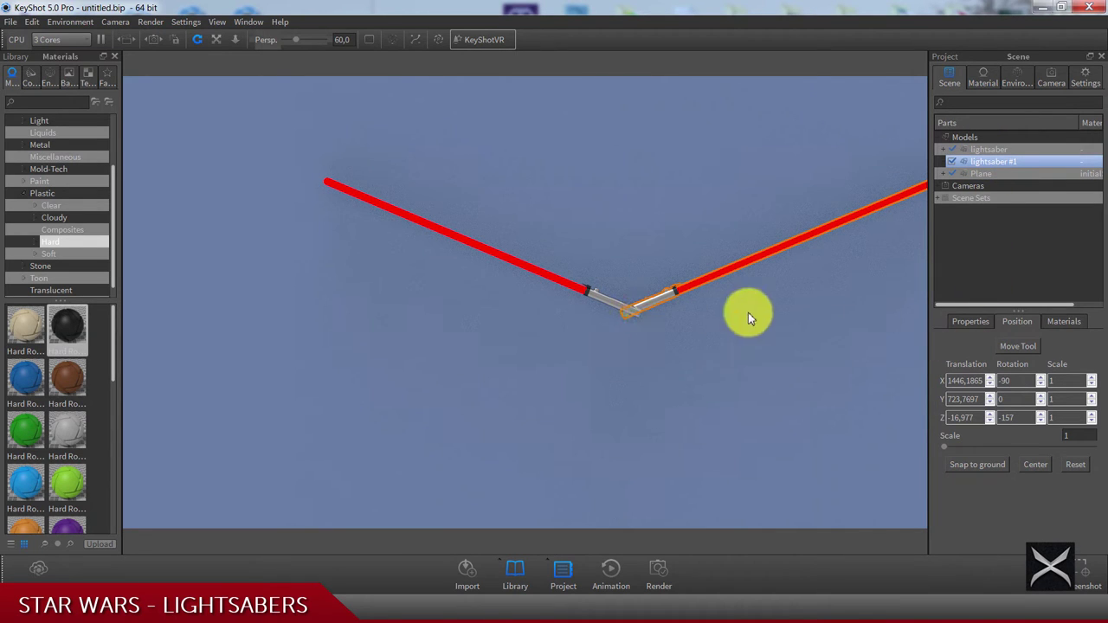
# - Slide the second saber left along global X so its blade crosses the first, checking the reference image
pyautogui.click(1003, 348)
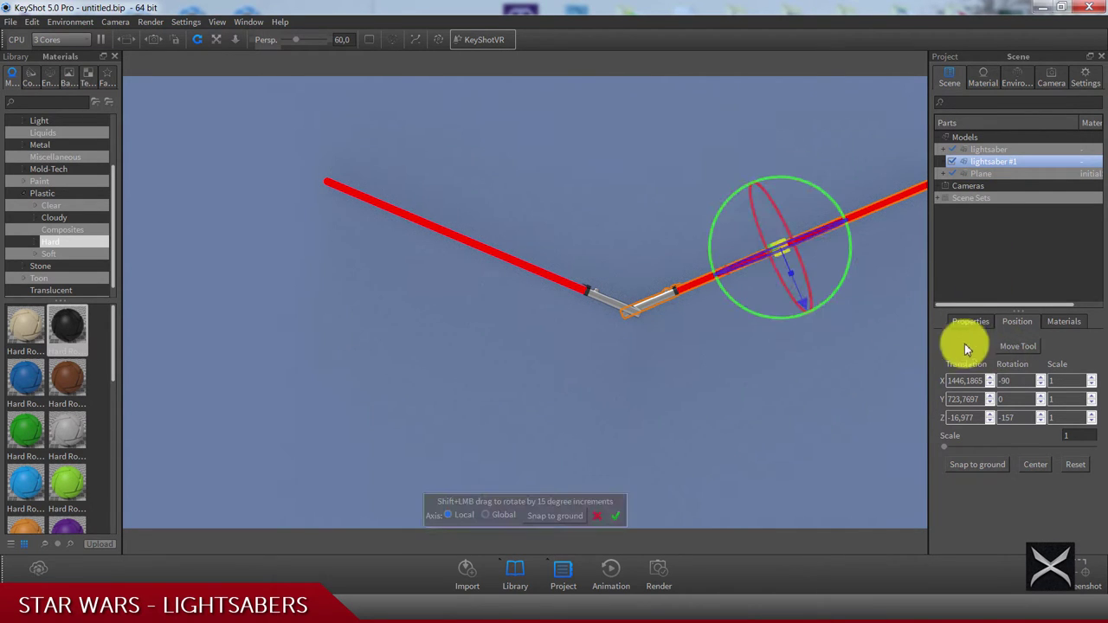
pyautogui.click(497, 520)
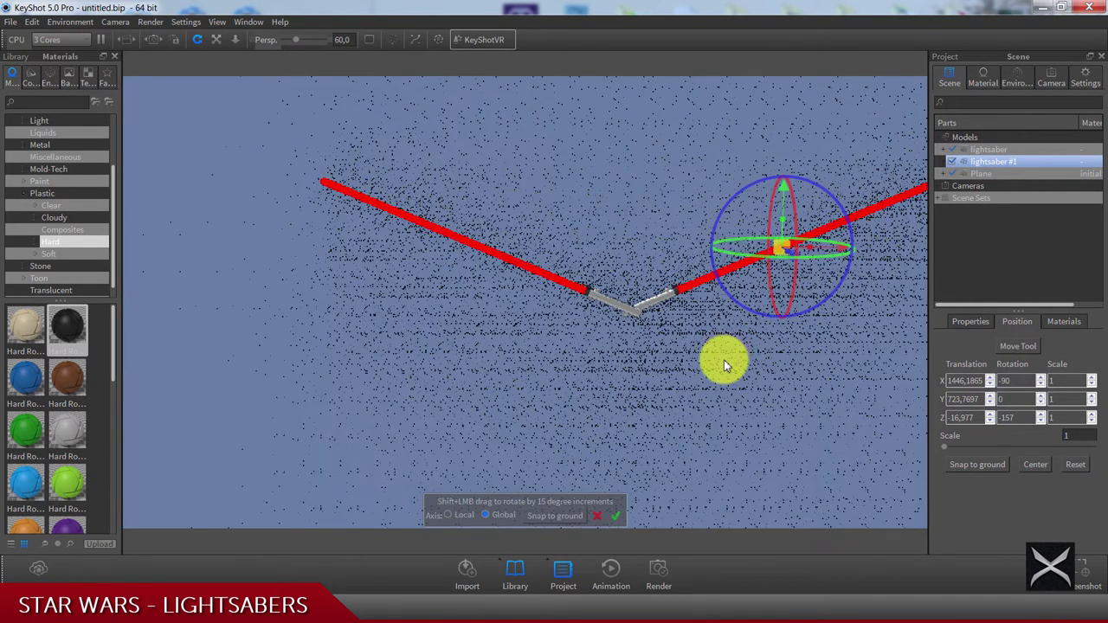
pyautogui.moveTo(853, 250); pyautogui.dragTo(539, 265)
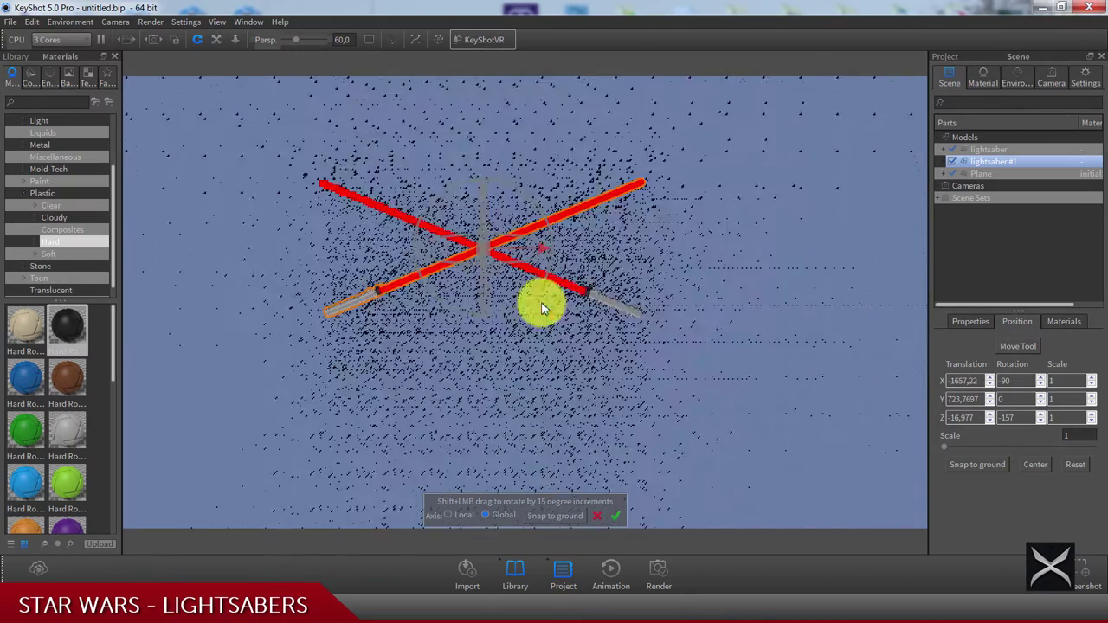
pyautogui.hotkey('alt', 'Tab')
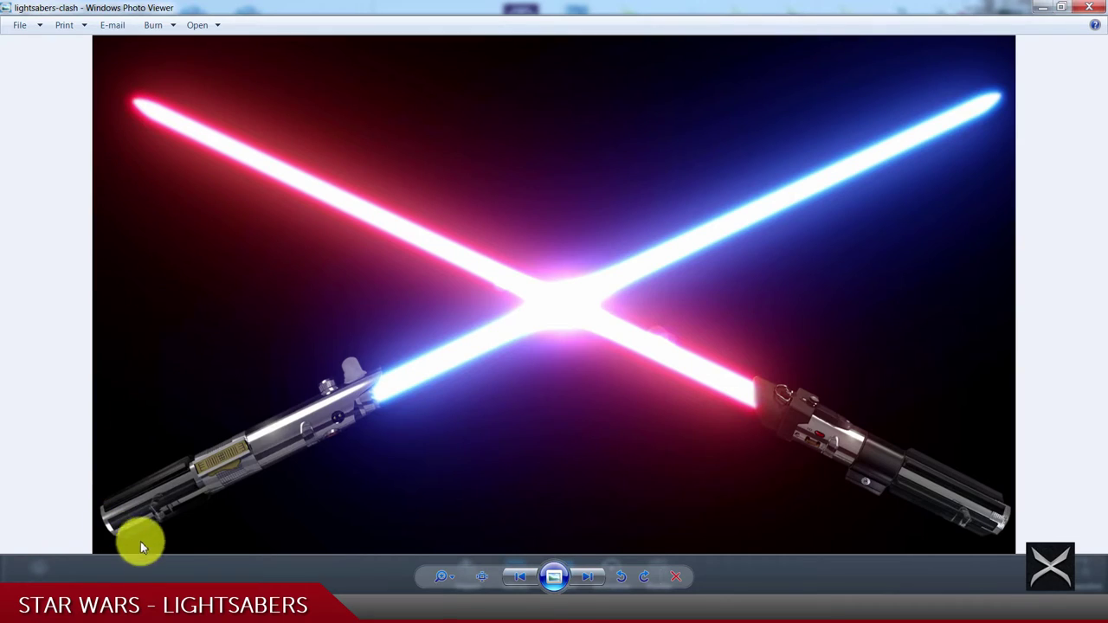
pyautogui.hotkey('alt', 'Tab')
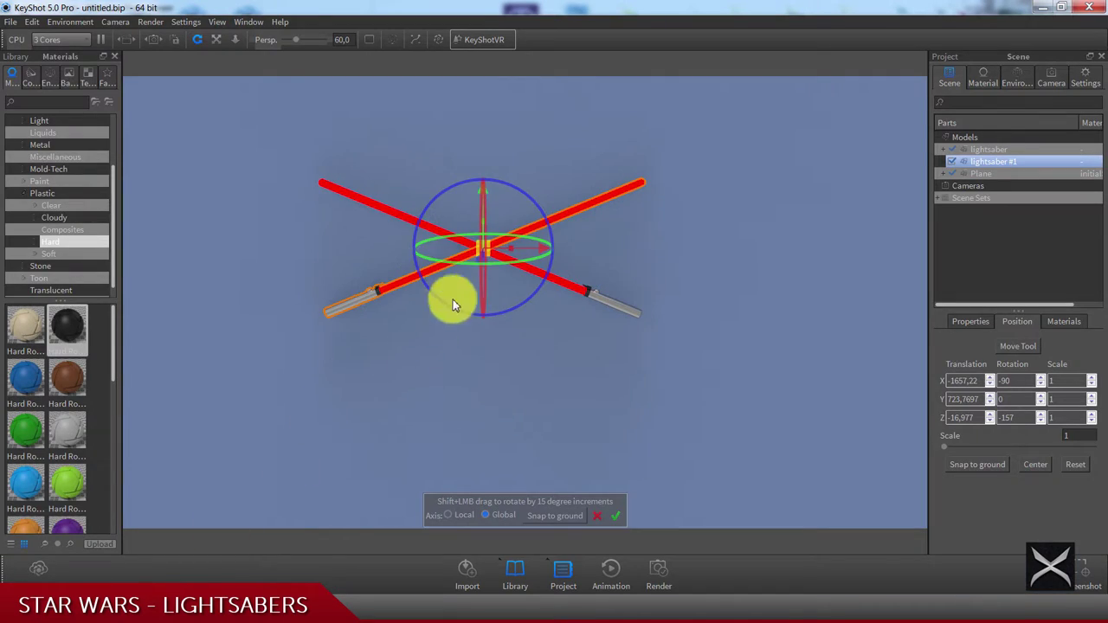
# - Fine-tune the second saber to X -2008,2616 so the blades form a centred X, and confirm
pyautogui.moveTo(546, 249); pyautogui.dragTo(471, 249)
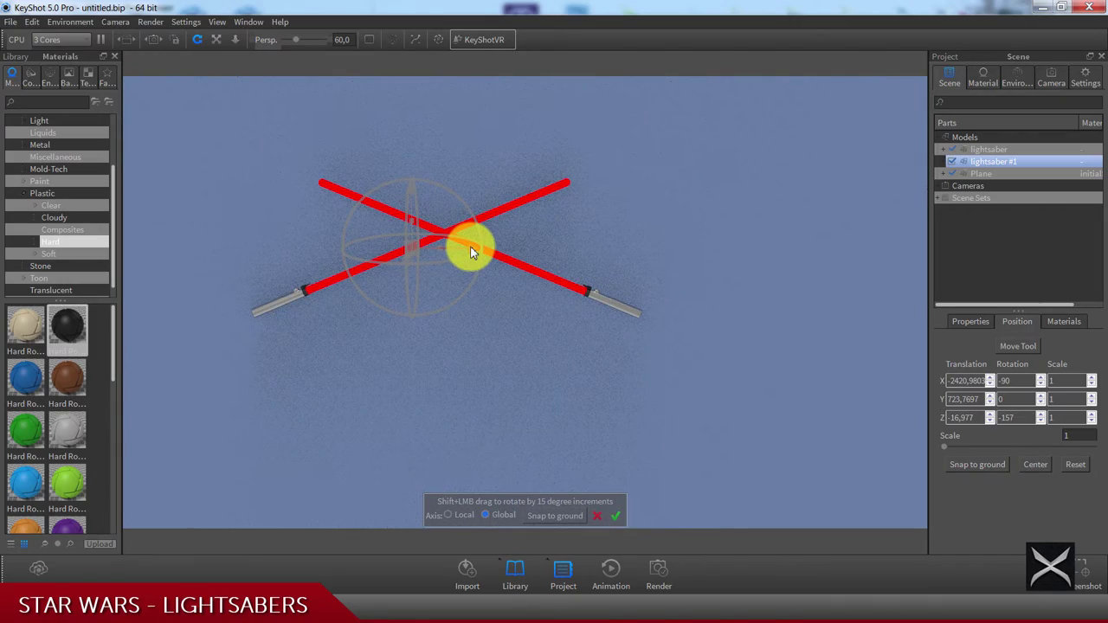
pyautogui.moveTo(471, 251); pyautogui.dragTo(467, 250)
pyautogui.hotkey('alt', 'Tab')
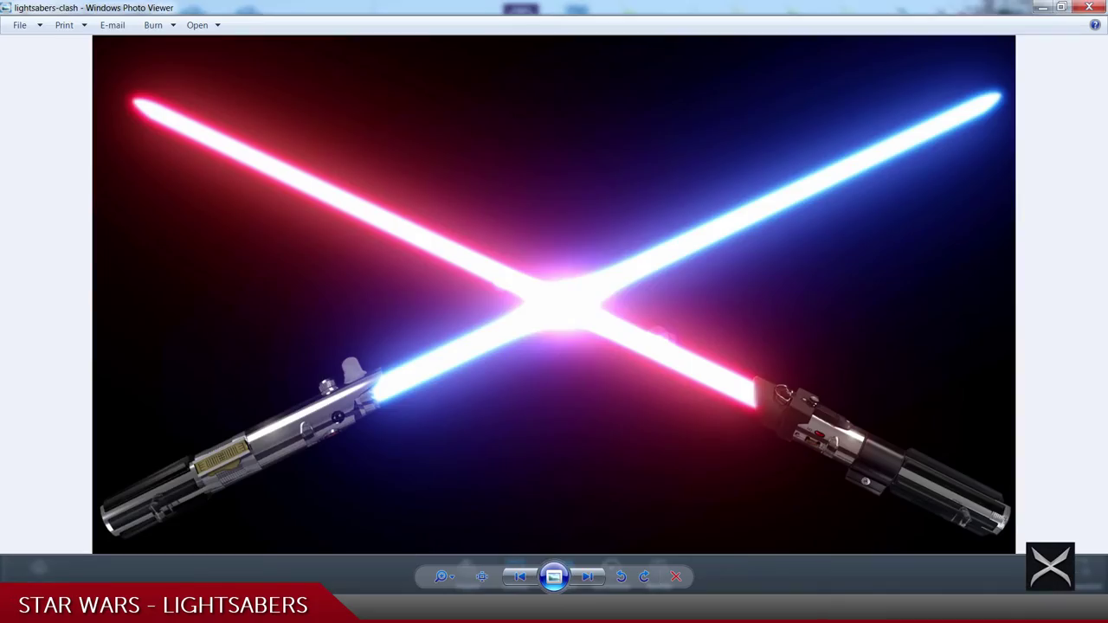
pyautogui.hotkey('alt', 'Tab')
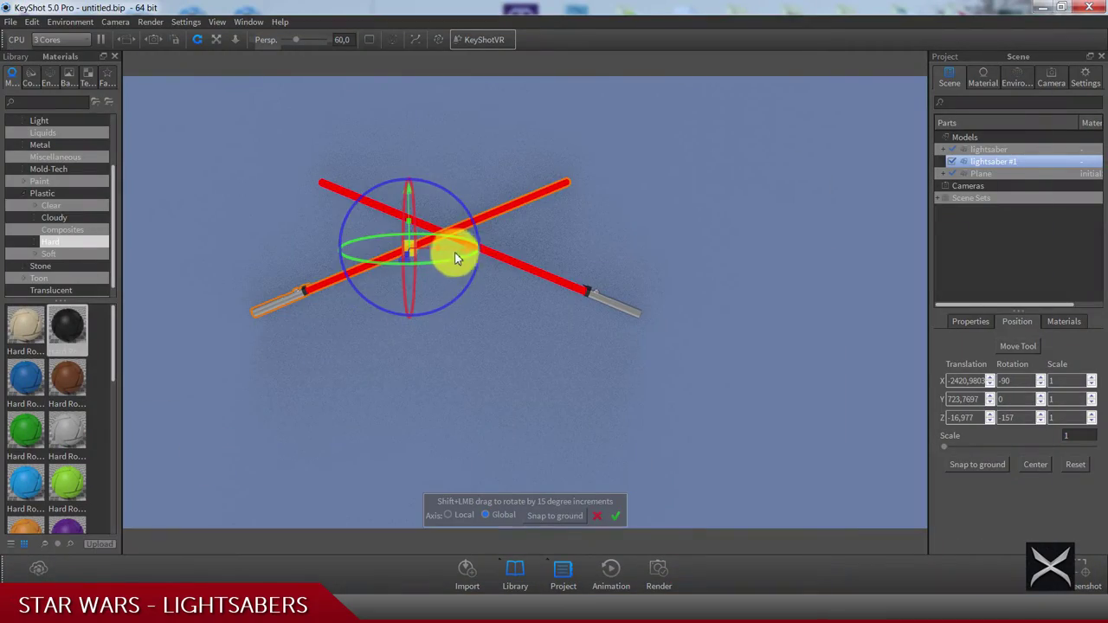
pyautogui.moveTo(466, 251); pyautogui.dragTo(531, 294)
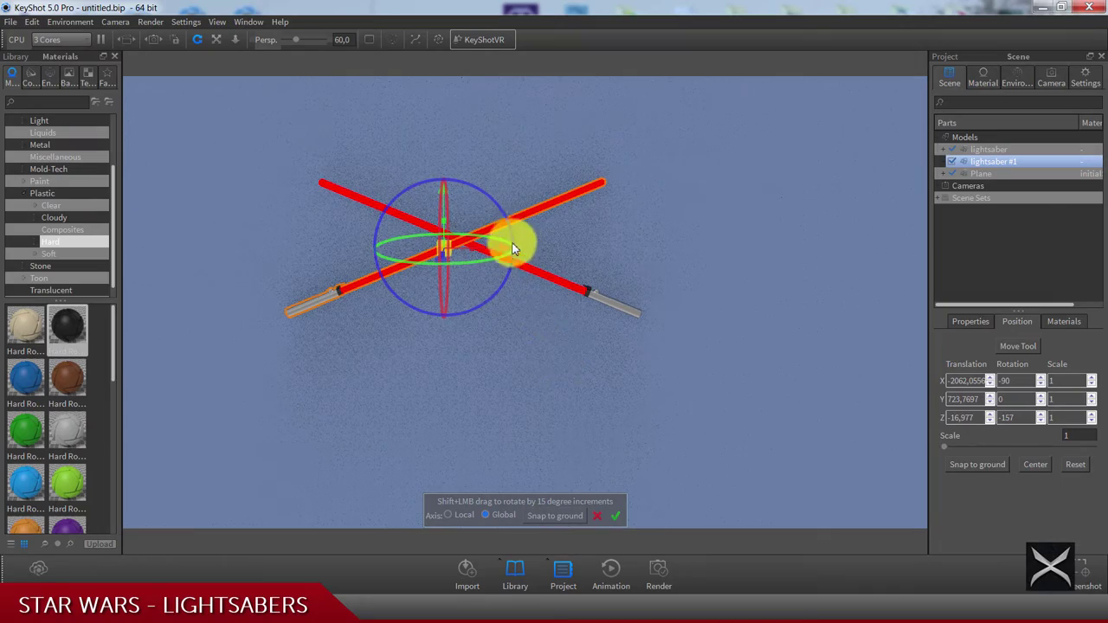
pyautogui.moveTo(502, 251); pyautogui.dragTo(507, 280)
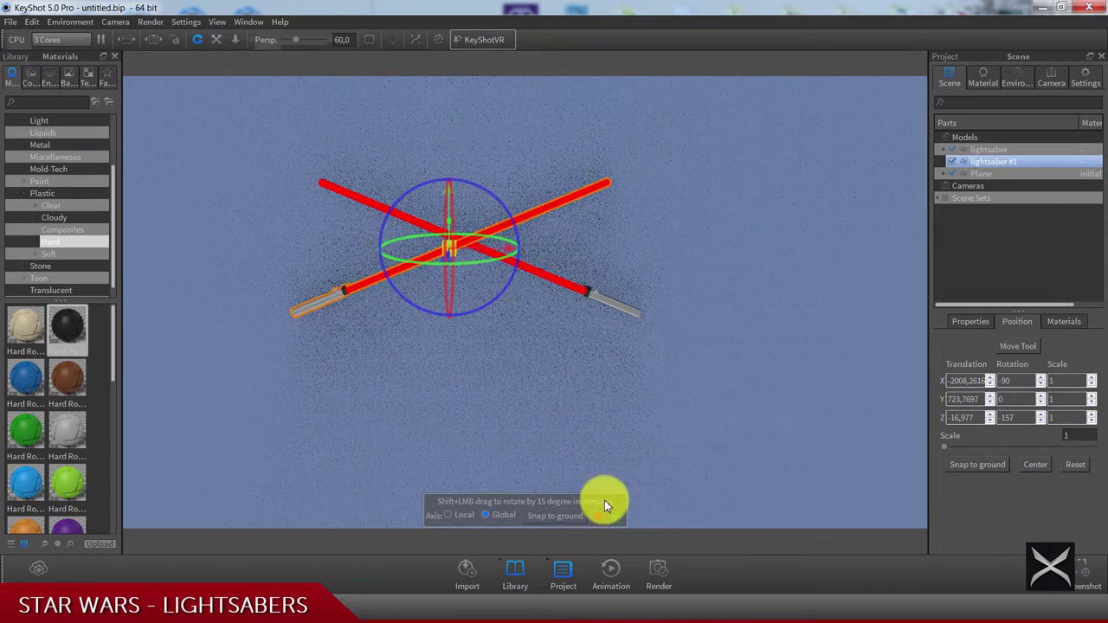
pyautogui.click(615, 515)
pyautogui.moveTo(427, 294); pyautogui.dragTo(577, 277)
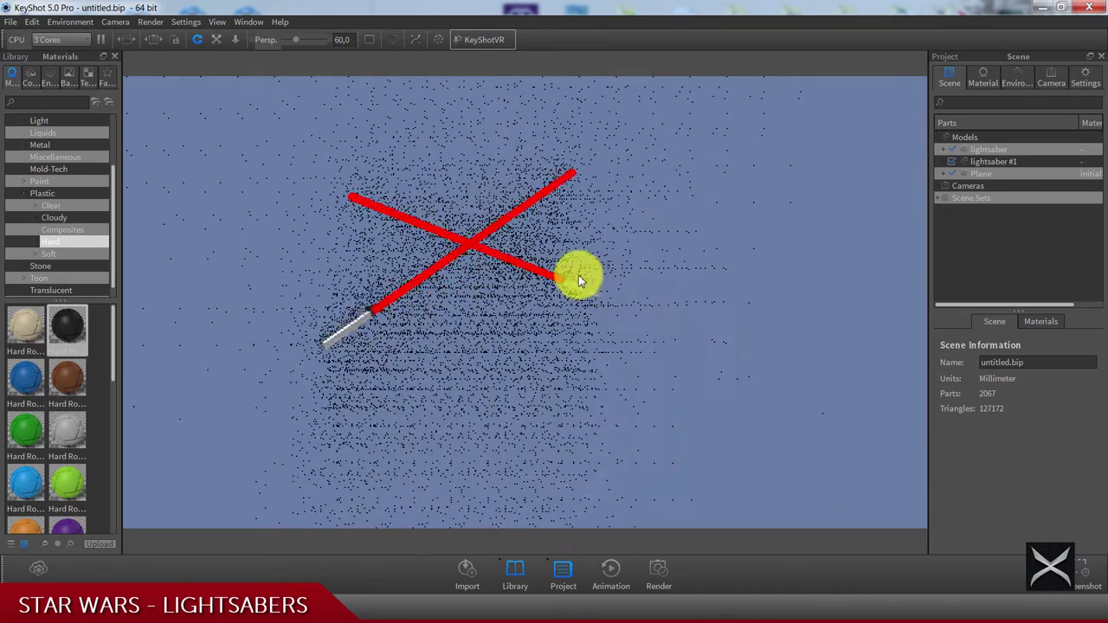
# - Switch the camera to a front view with a Quarters grid overlay and centre the crossed sabers
pyautogui.click(1051, 78)
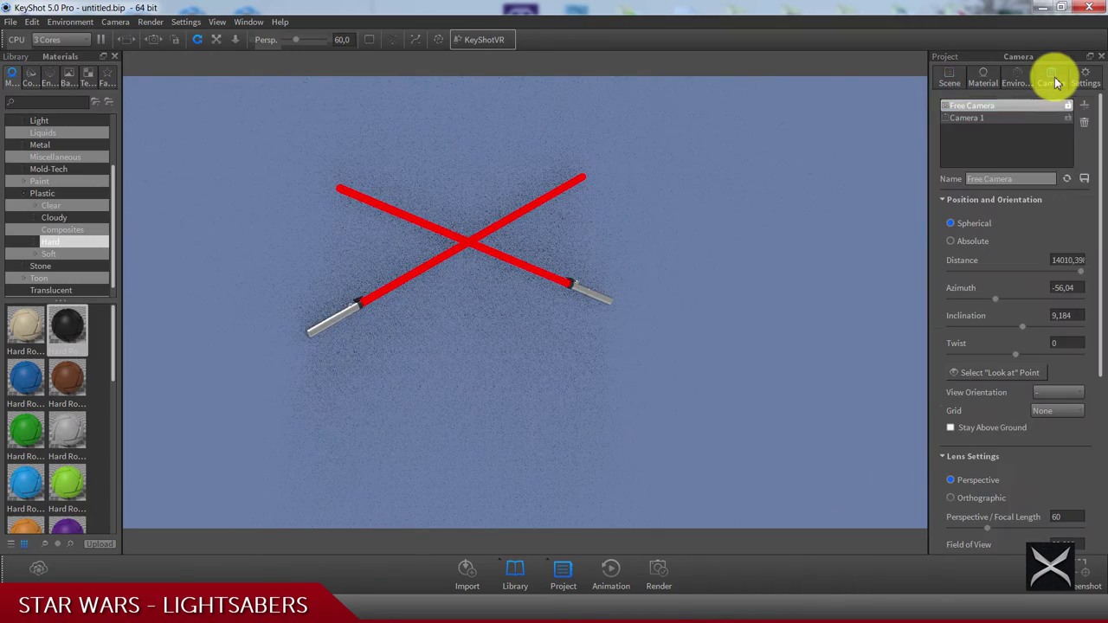
pyautogui.click(1073, 394)
pyautogui.click(1046, 412)
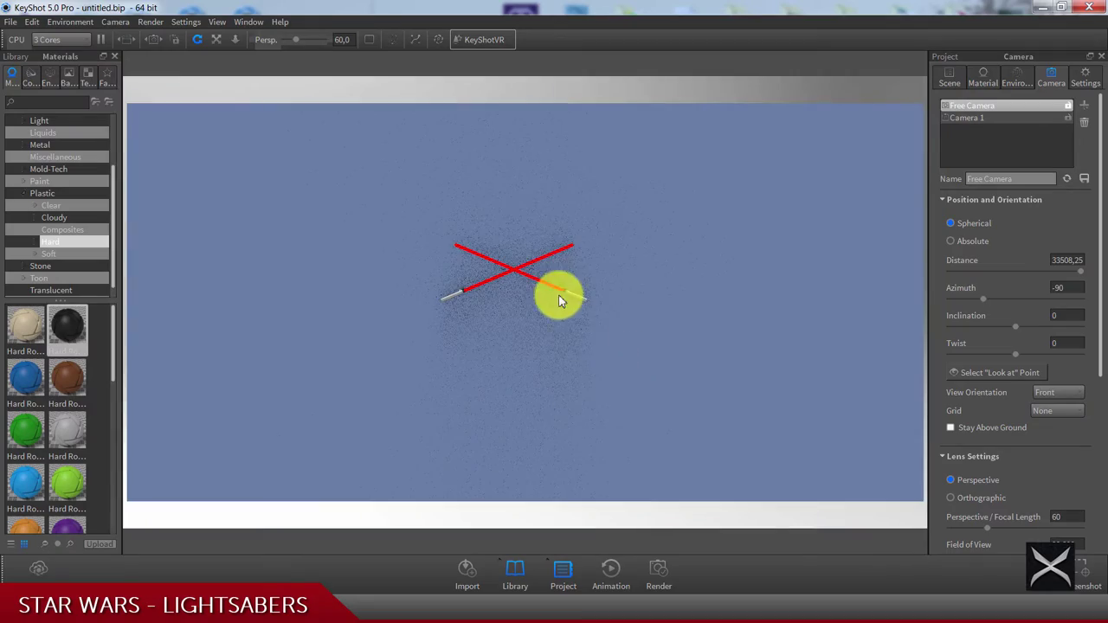
pyautogui.scroll(8, 528, 255)
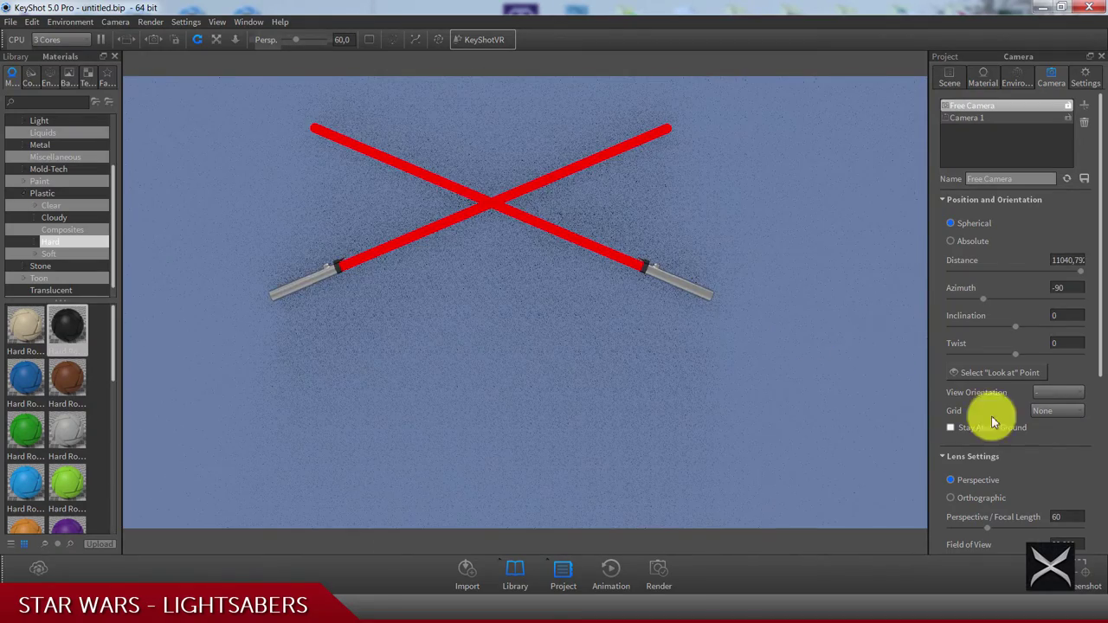
pyautogui.click(1056, 410)
pyautogui.click(1051, 453)
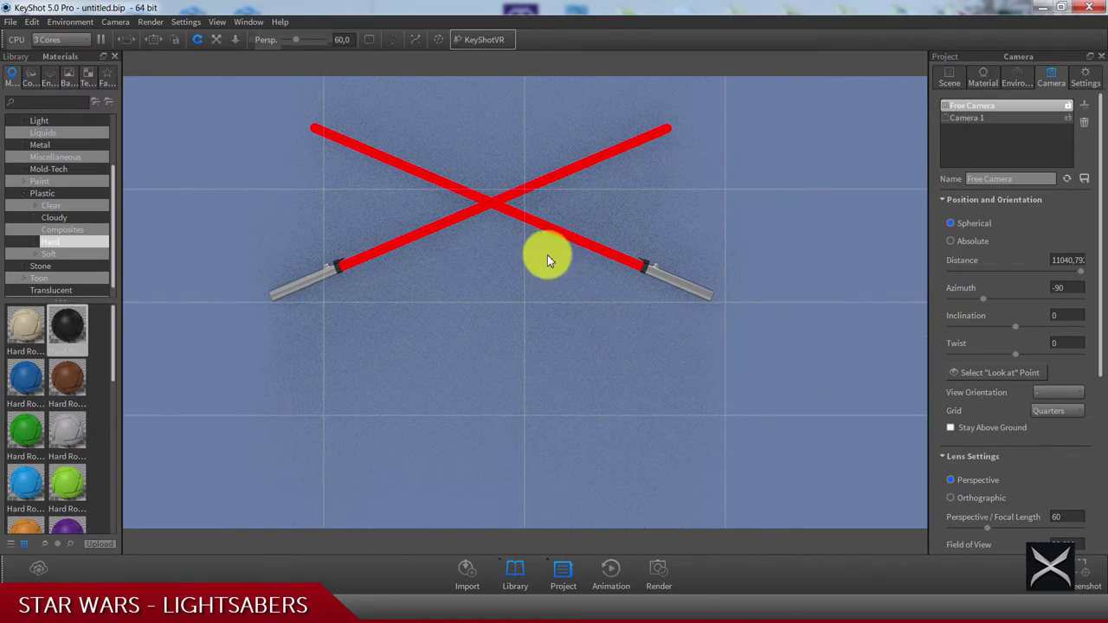
pyautogui.moveTo(547, 260); pyautogui.dragTo(537, 354, button='middle')
pyautogui.scroll(5, 525, 341)
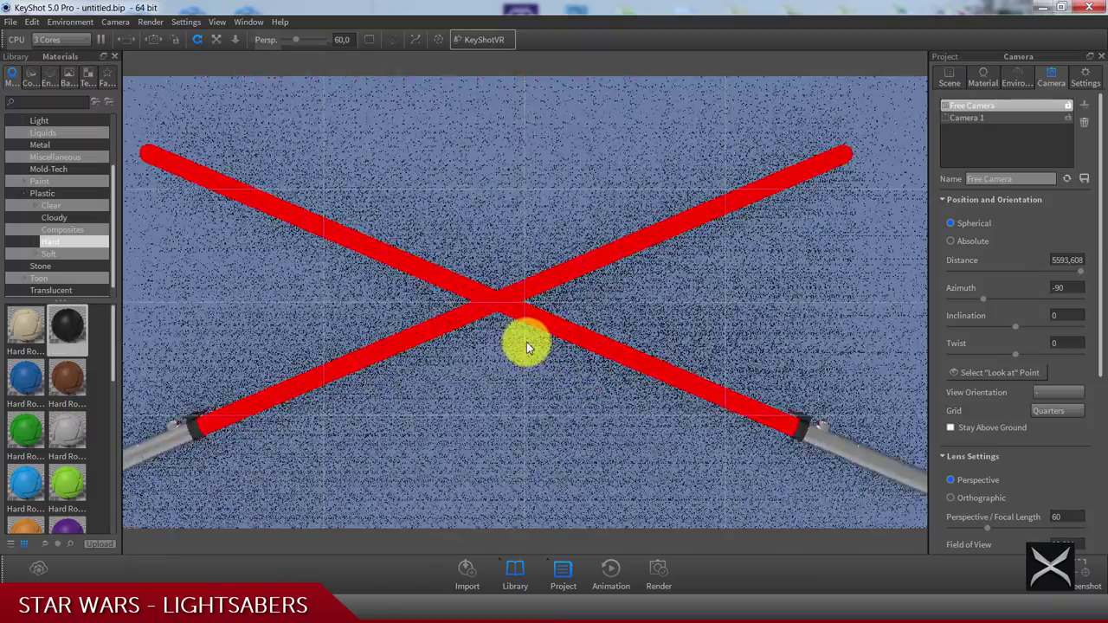
pyautogui.scroll(-2, 527, 345)
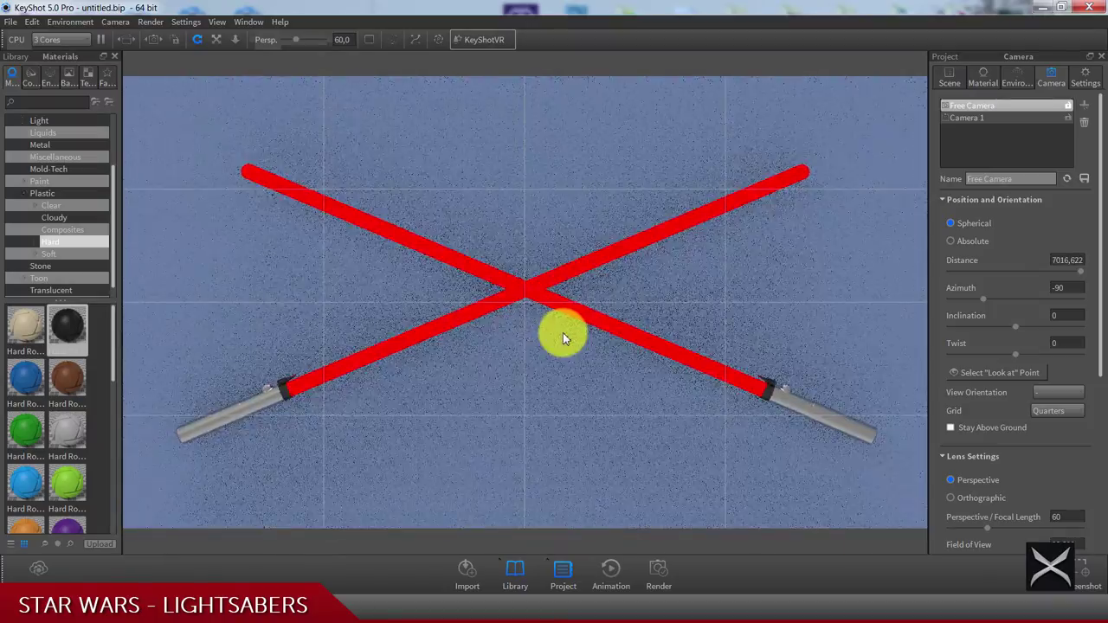
pyautogui.moveTo(562, 335); pyautogui.dragTo(559, 337, button='middle')
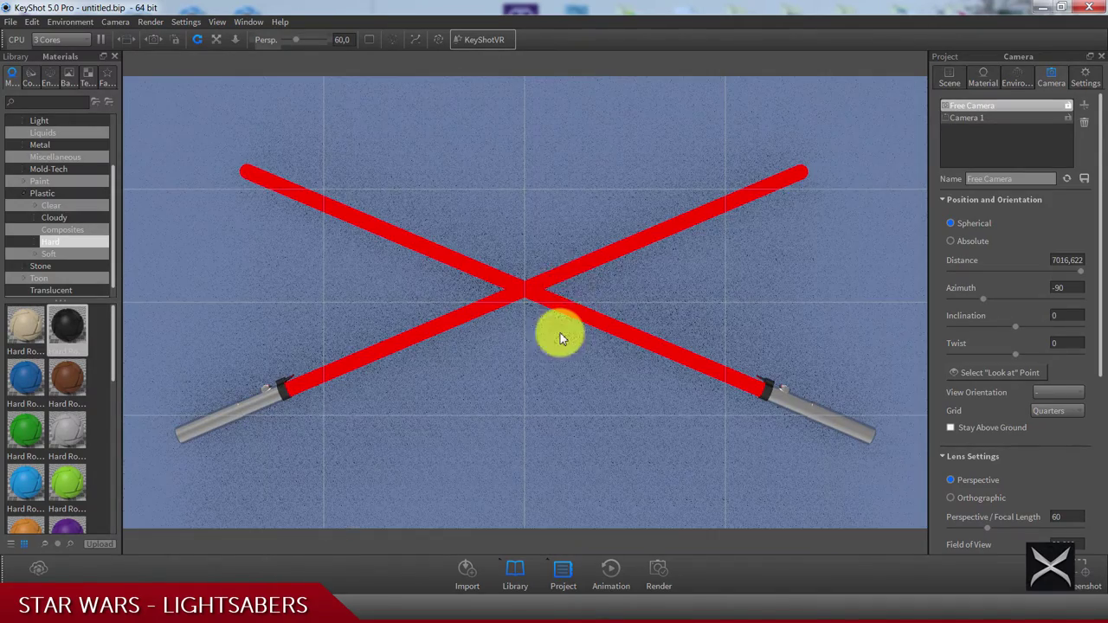
# - Set the camera focal length to 65
pyautogui.doubleClick(342, 40)
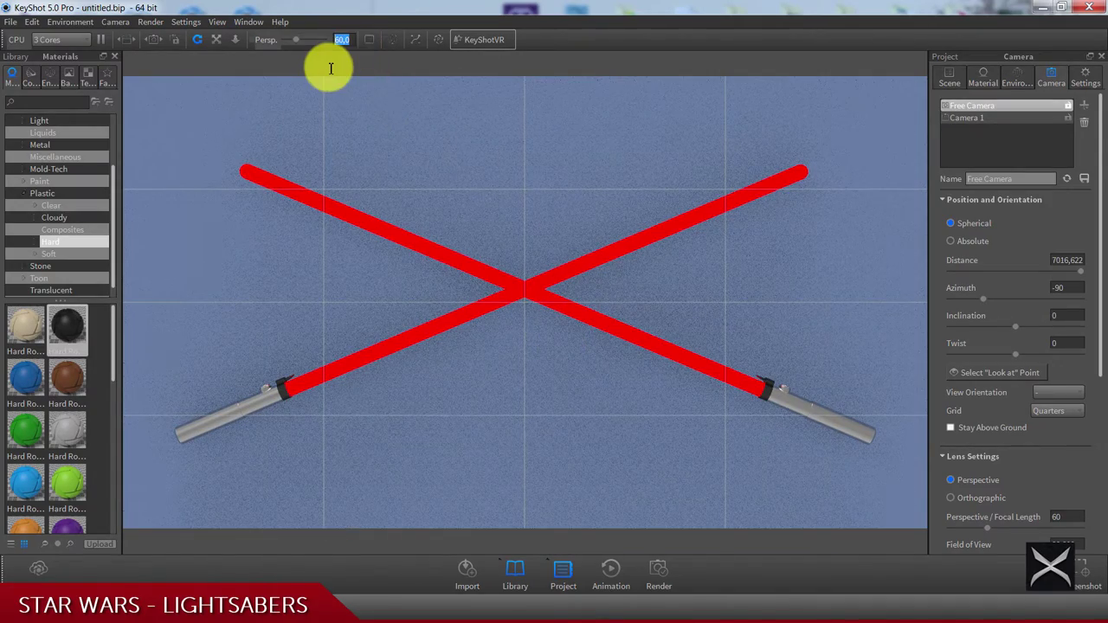
pyautogui.write('65')
pyautogui.press('Return')
# - Recolour the right-rising blade's Emissive Warm #1 material from red to blue RGB 0, 85, 255
pyautogui.doubleClick(759, 187)
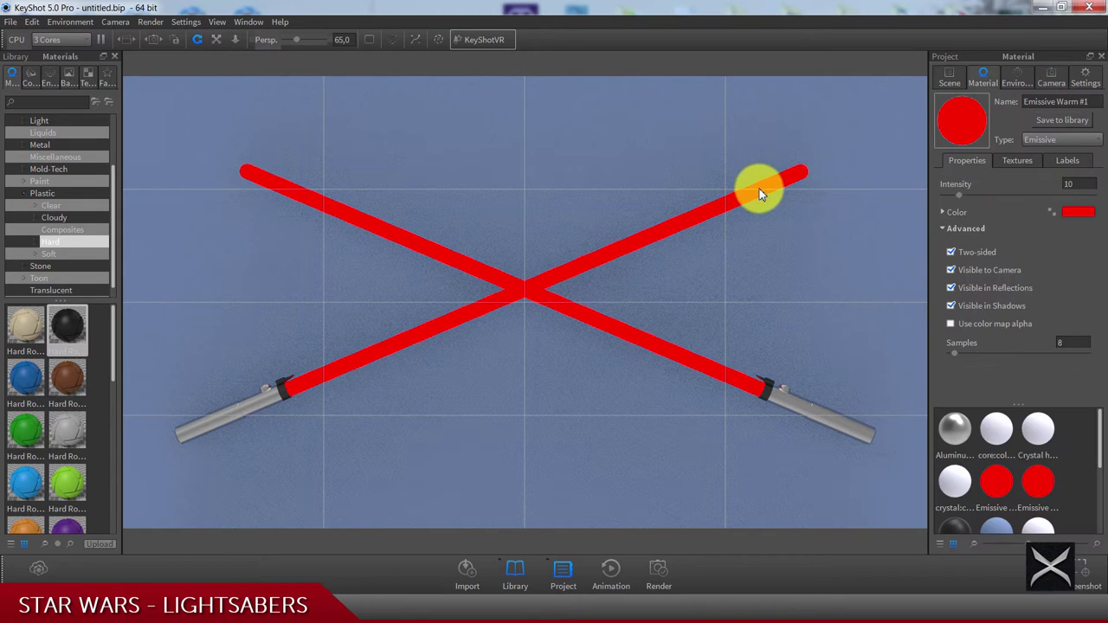
pyautogui.click(1078, 213)
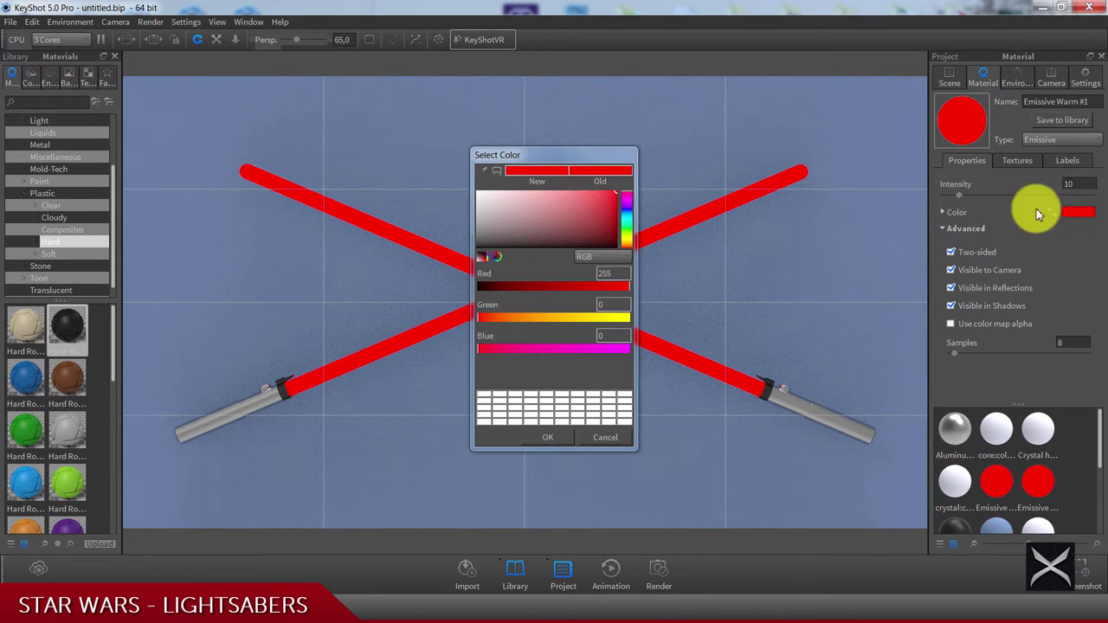
pyautogui.click(627, 220)
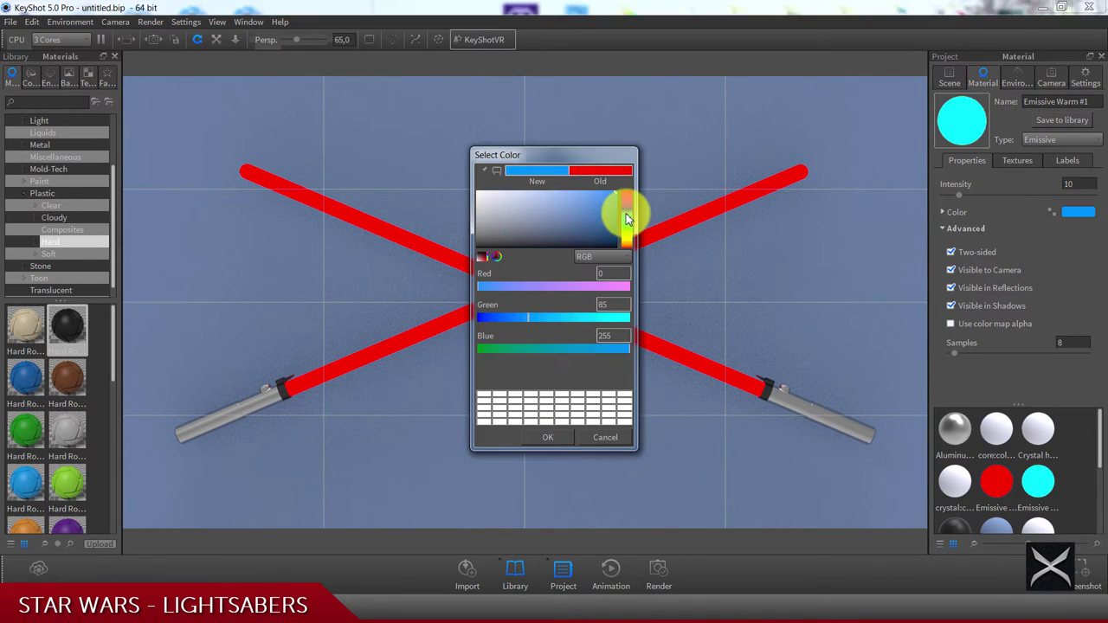
pyautogui.moveTo(593, 163); pyautogui.dragTo(783, 161)
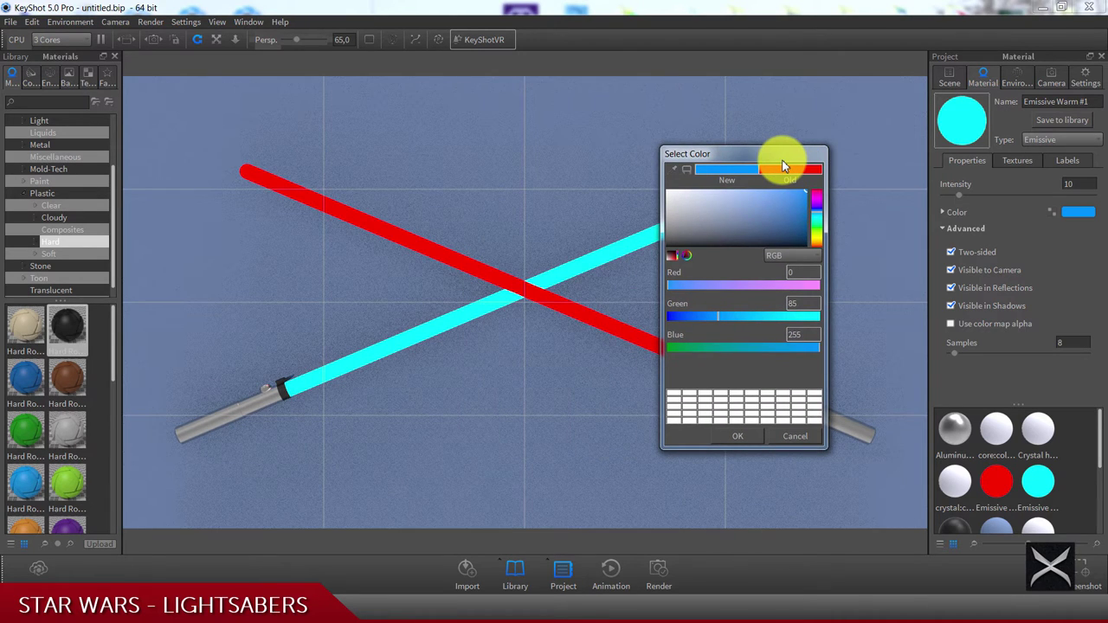
pyautogui.click(734, 435)
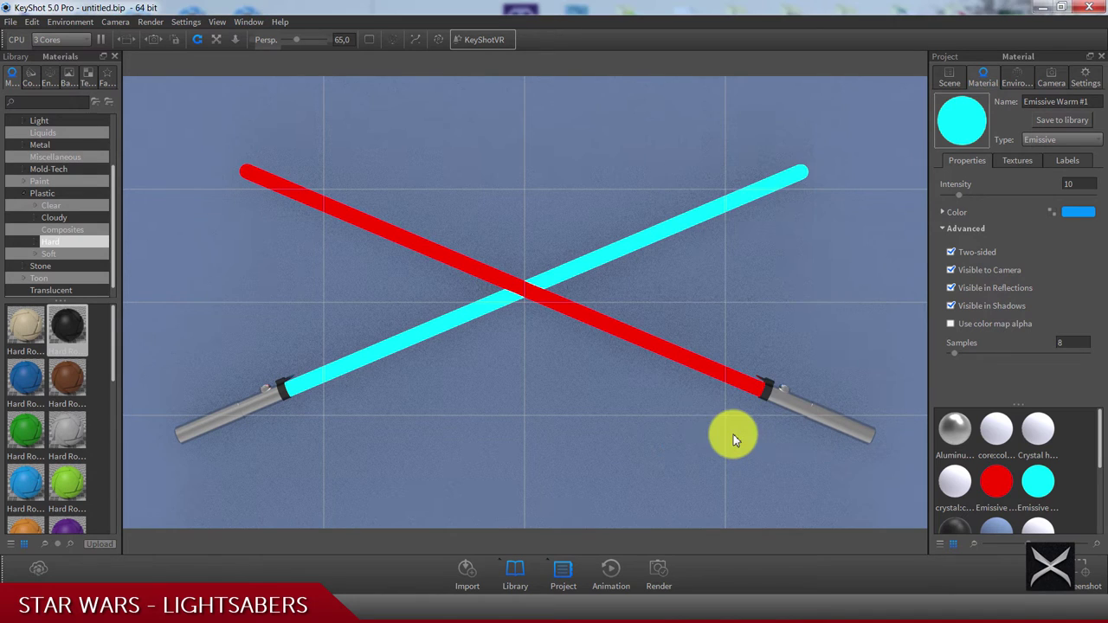
pyautogui.click(22, 193)
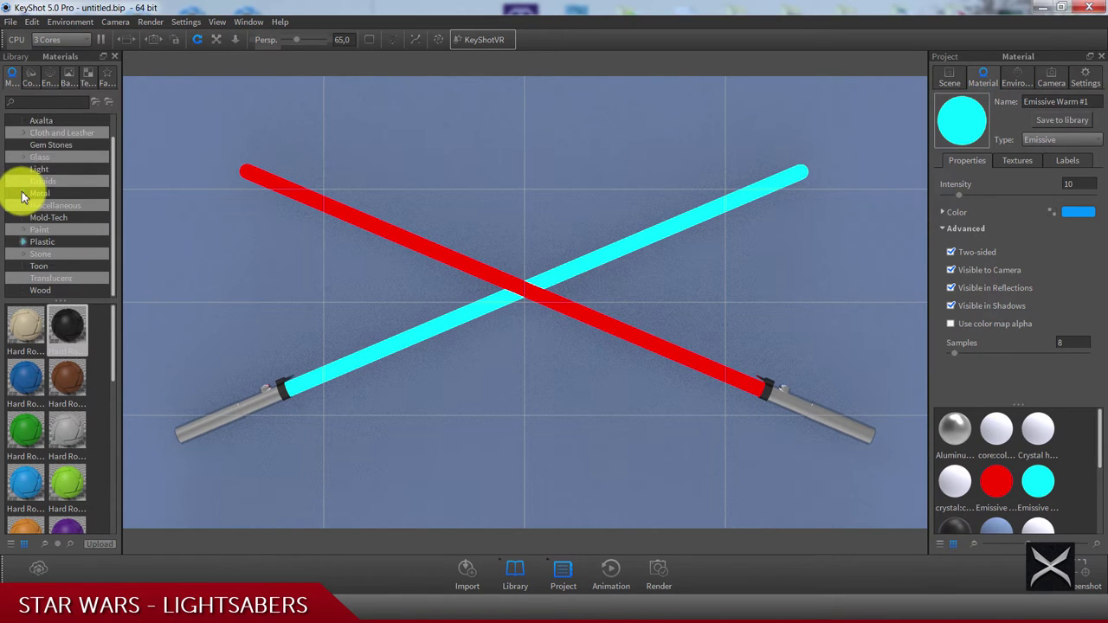
# - Apply the All Black environment from the Library to the scene
pyautogui.click(51, 74)
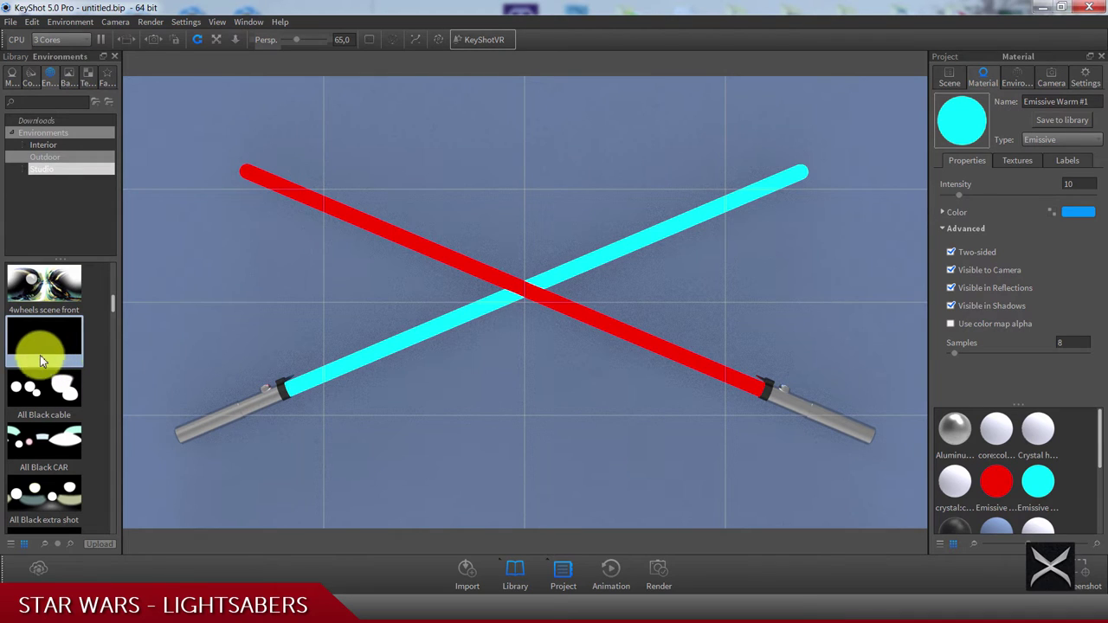
pyautogui.moveTo(45, 347); pyautogui.dragTo(169, 277)
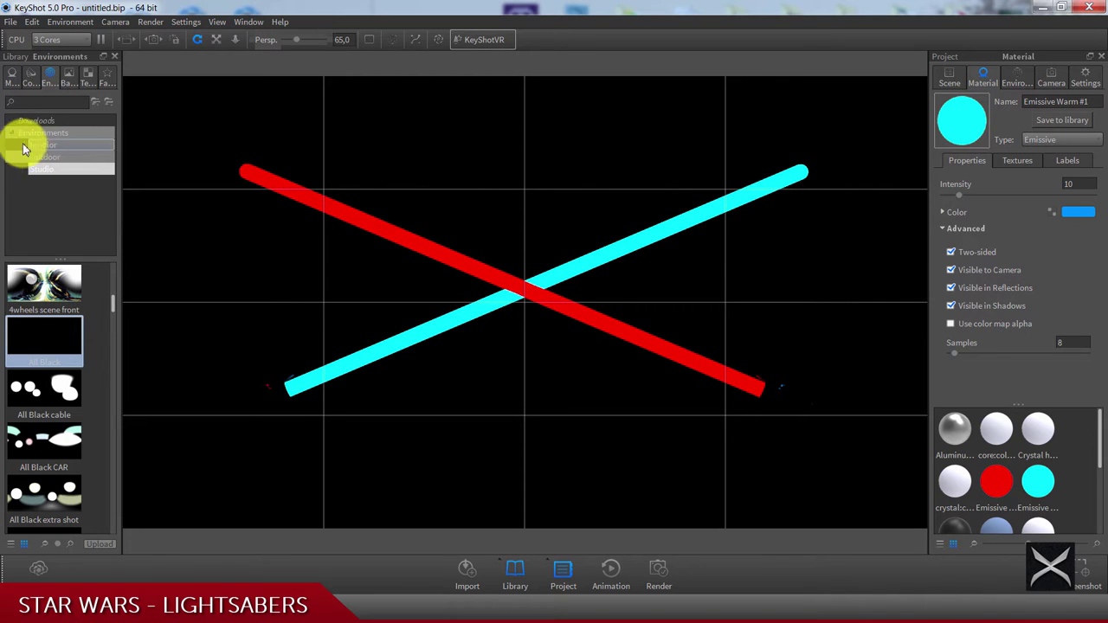
# - Apply Paint Metallic Black from the Paint > Metallic materials to the ground
pyautogui.click(13, 78)
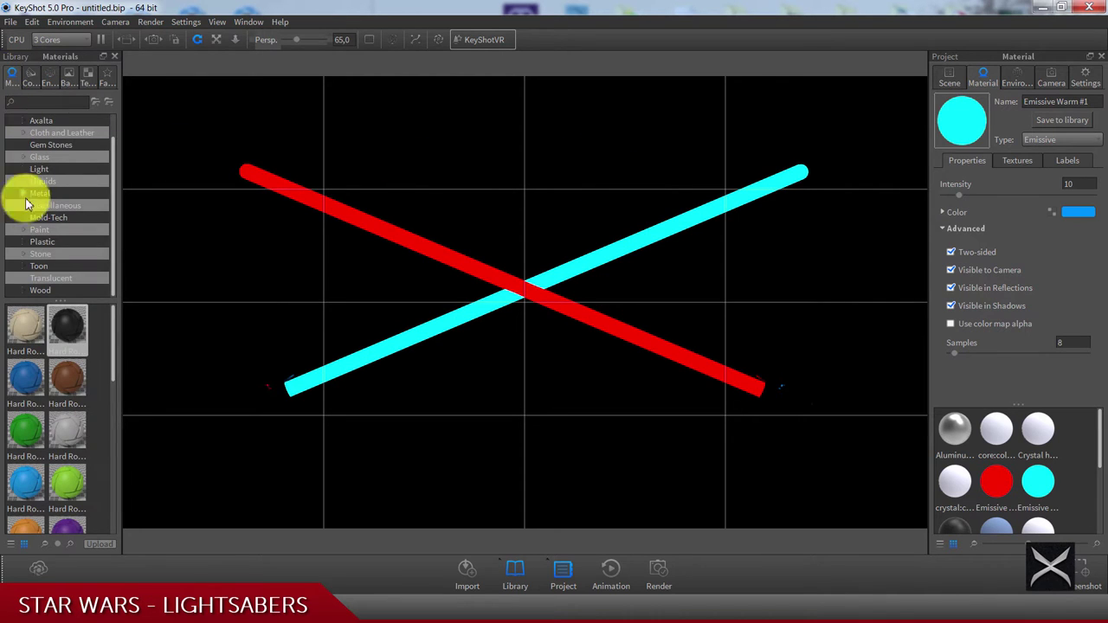
pyautogui.click(26, 228)
pyautogui.click(50, 270)
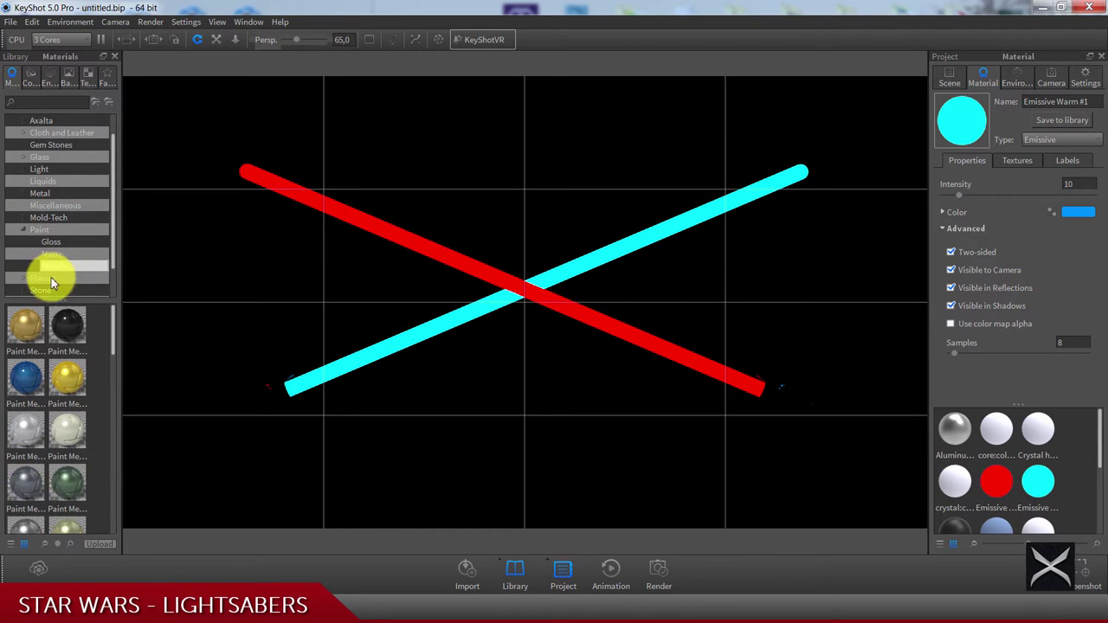
pyautogui.moveTo(59, 334)
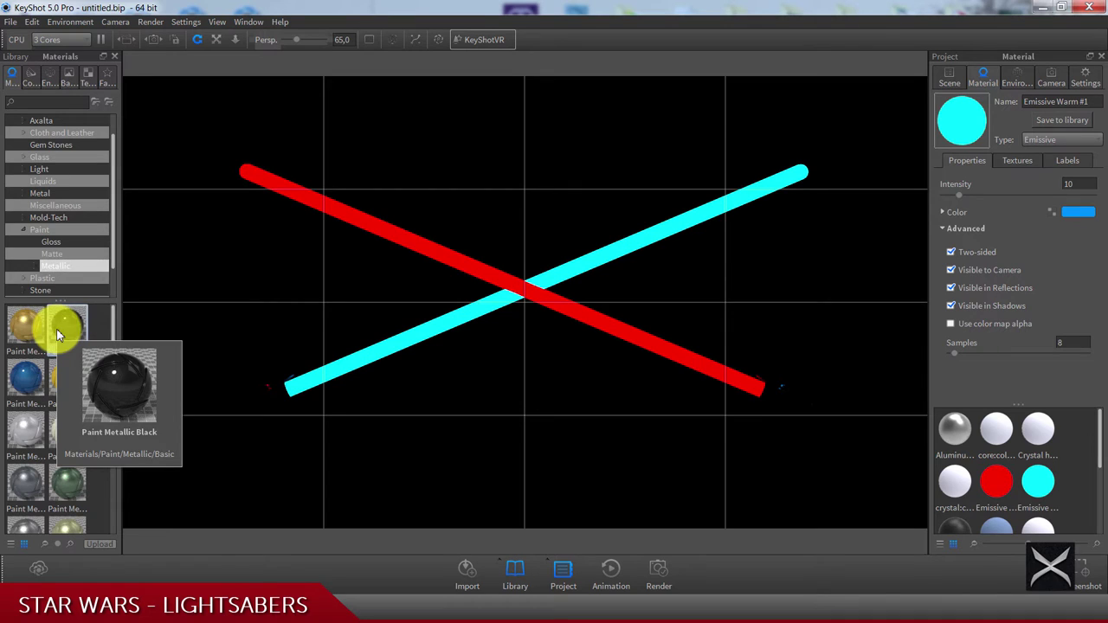
pyautogui.moveTo(57, 331); pyautogui.dragTo(193, 272)
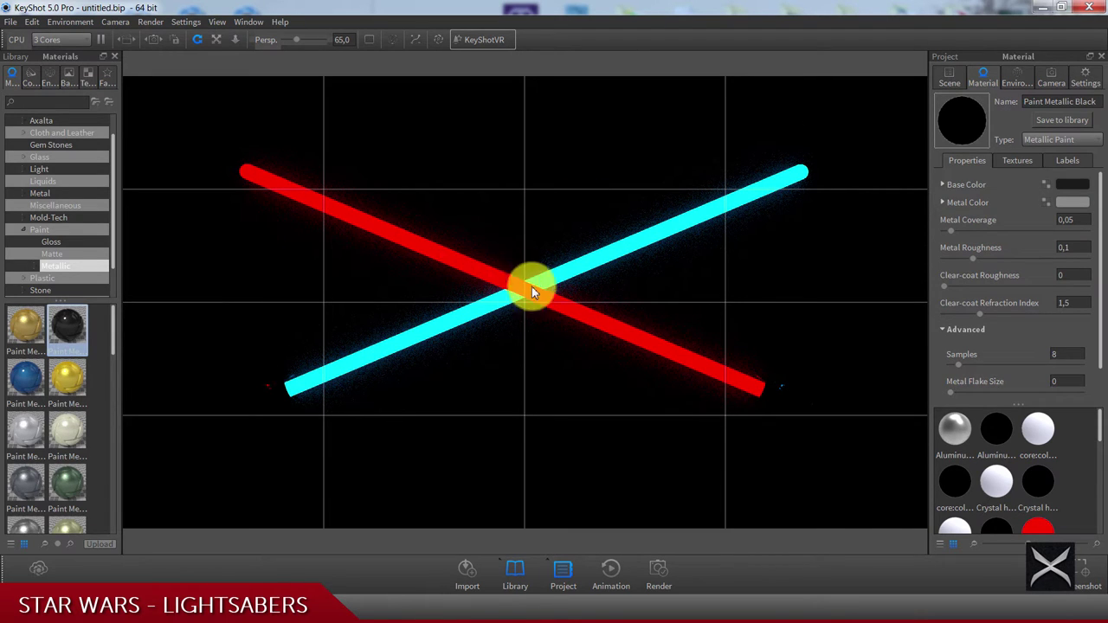
# - Set the ground material's Samples to 64 and Metal Coverage to 1
pyautogui.click(1065, 355)
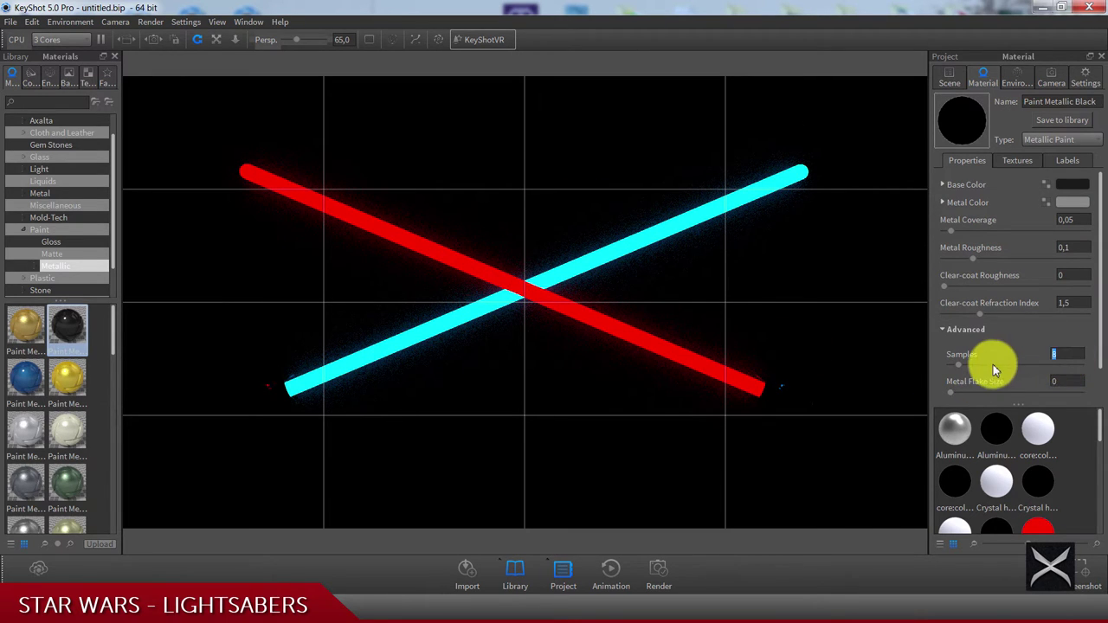
pyautogui.write('128')
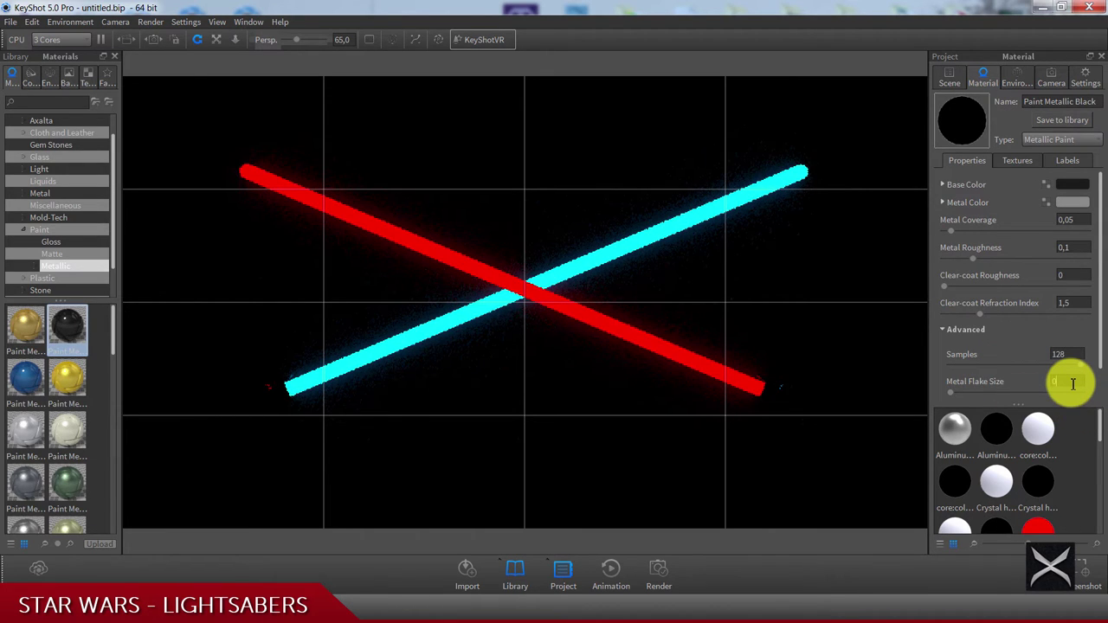
pyautogui.click(1068, 354)
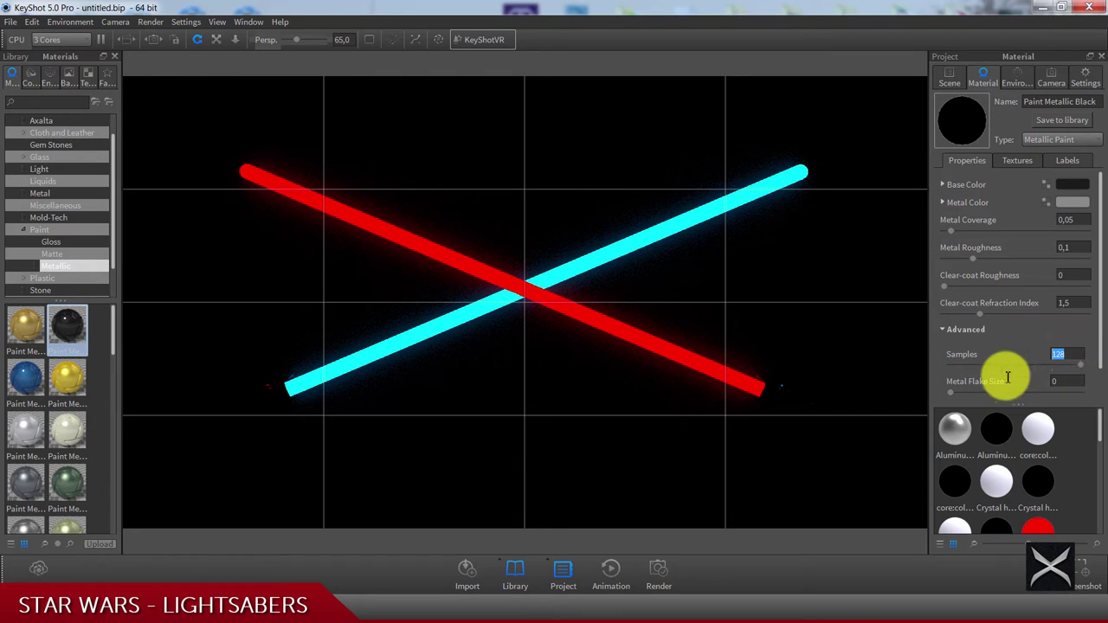
pyautogui.write('64')
pyautogui.click(1069, 384)
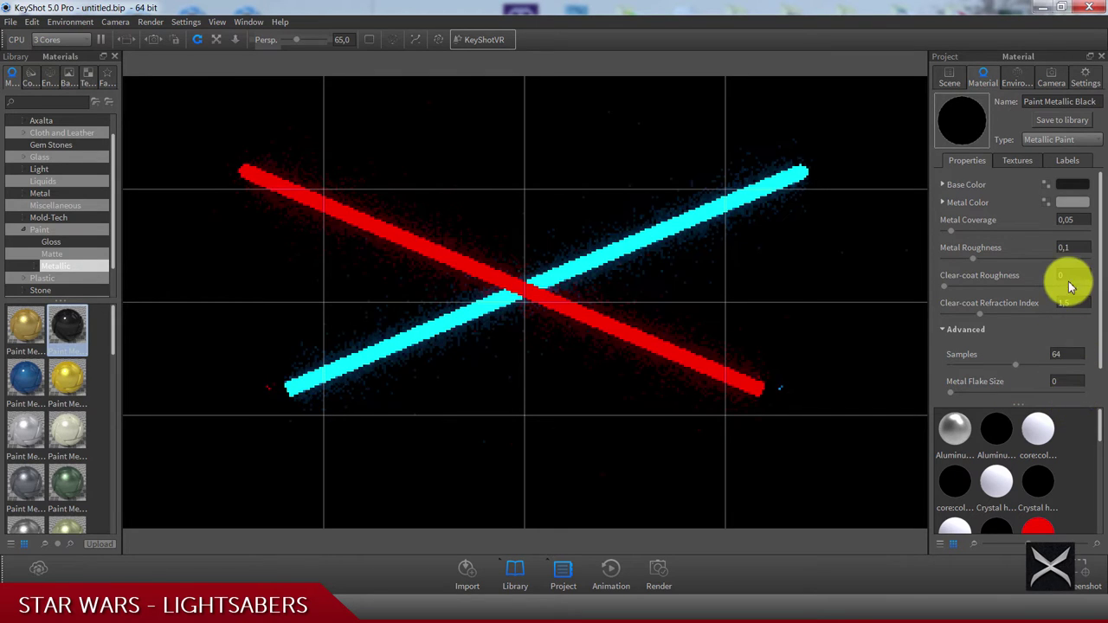
pyautogui.press('Return')
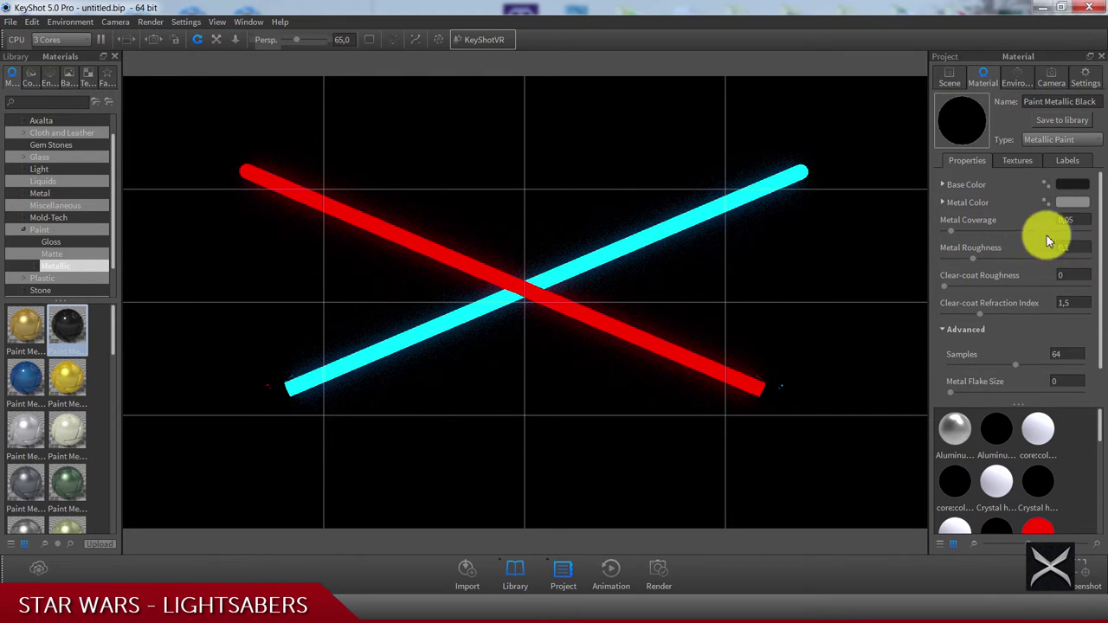
pyautogui.click(952, 231)
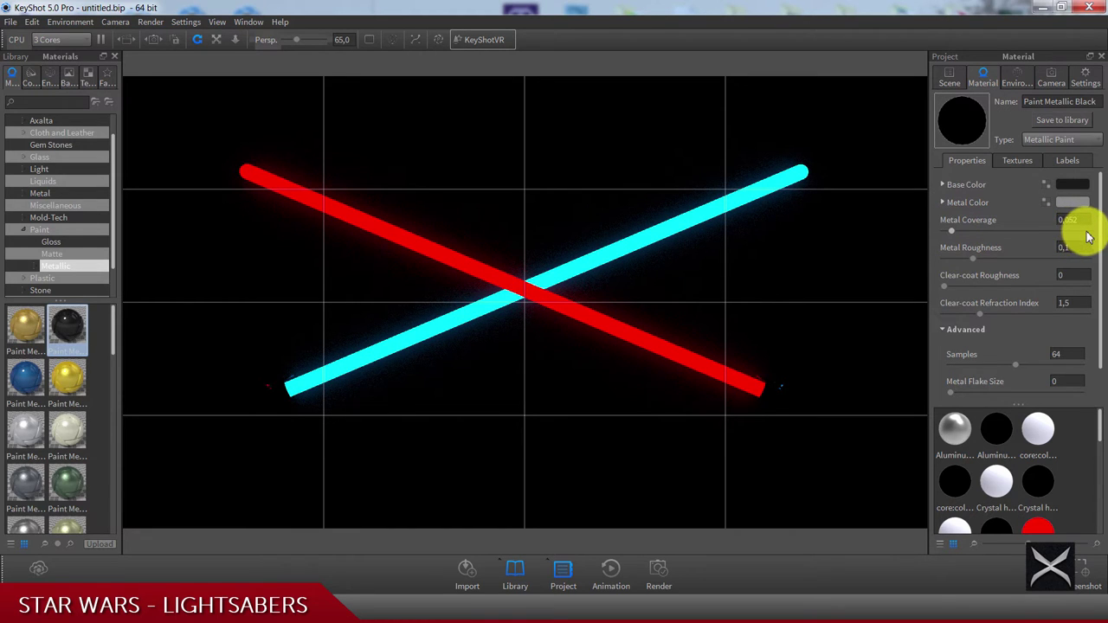
pyautogui.write('1')
pyautogui.press('Return')
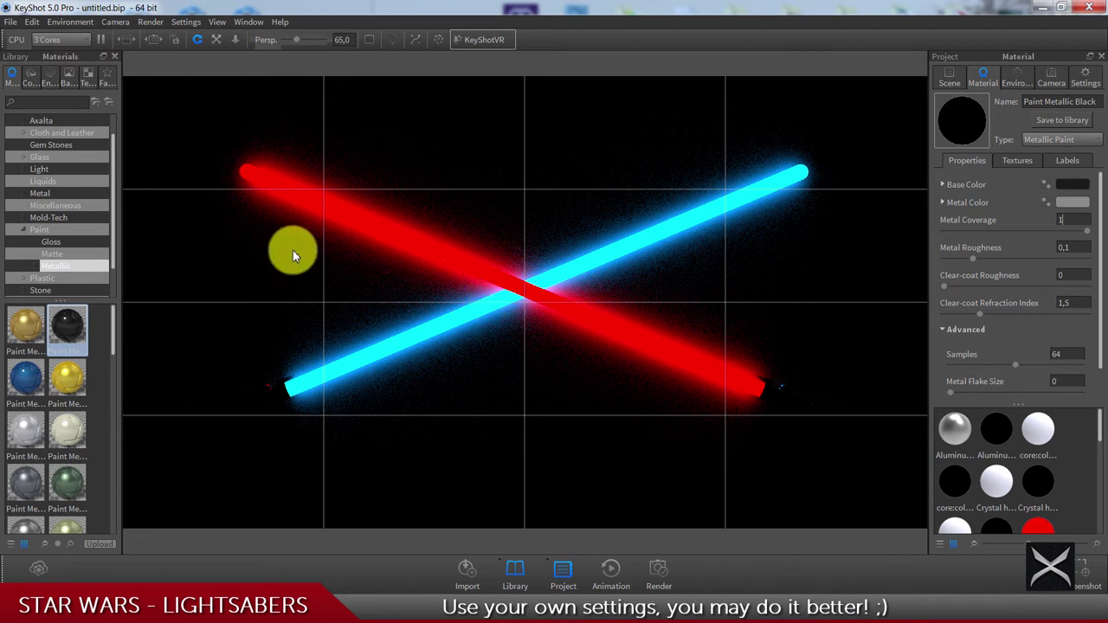
# - Change the ground's metal colour to neutral grey RGB 131, 131, 131
pyautogui.click(1072, 201)
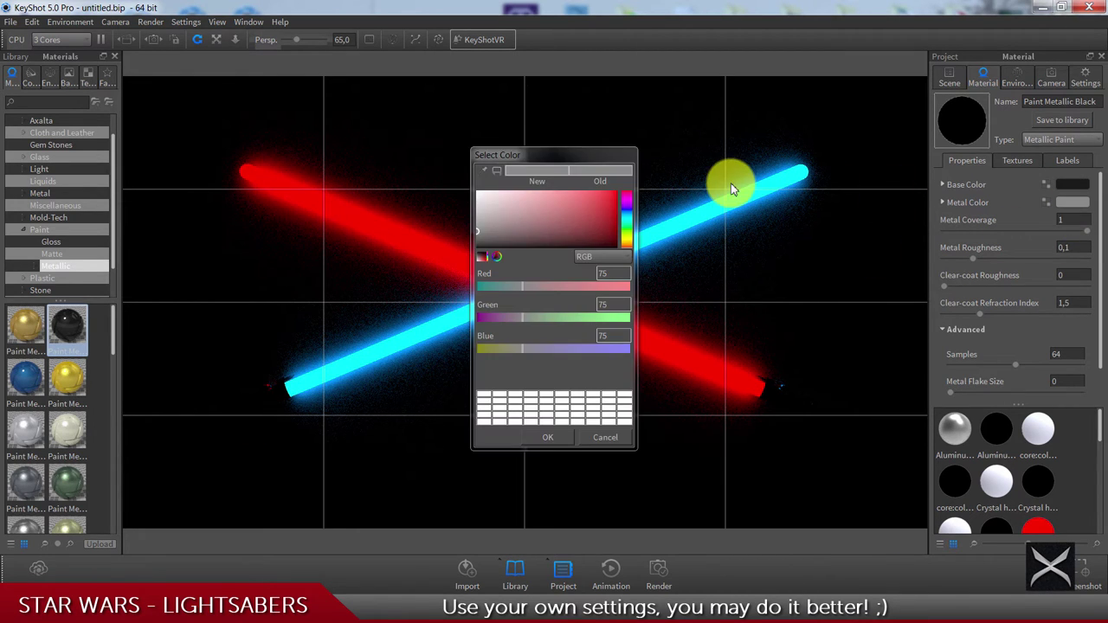
pyautogui.moveTo(540, 153); pyautogui.dragTo(813, 162)
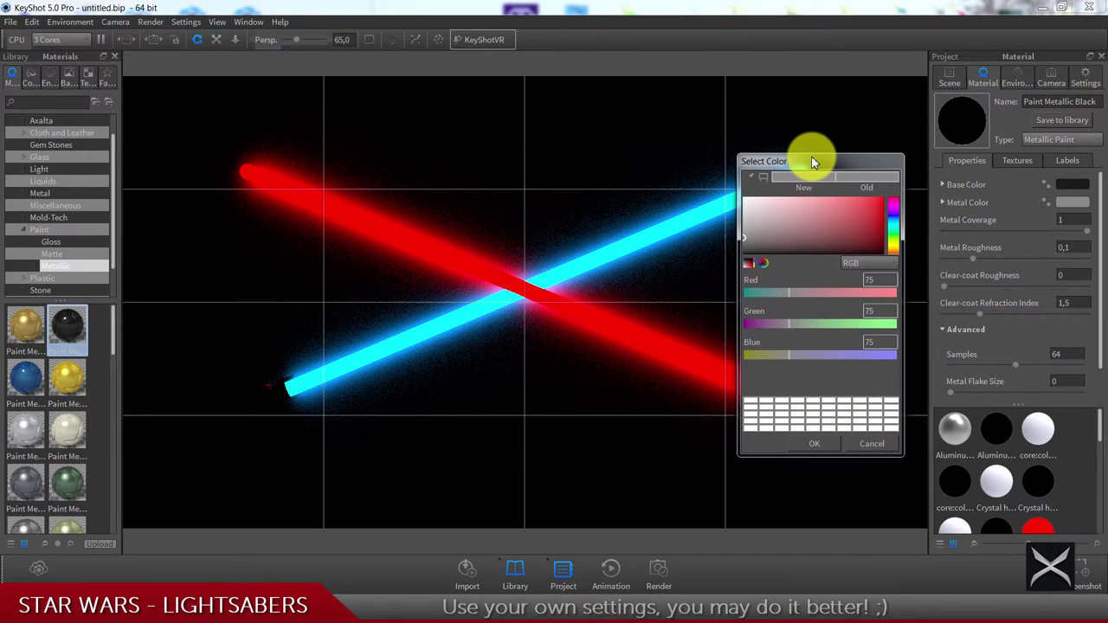
pyautogui.click(743, 228)
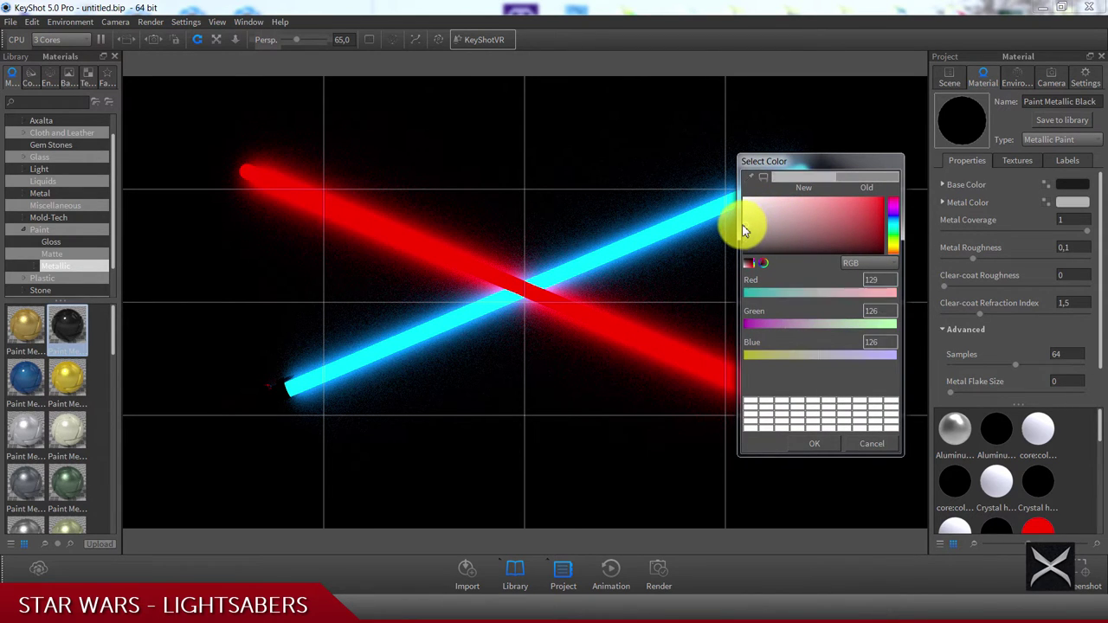
pyautogui.click(742, 223)
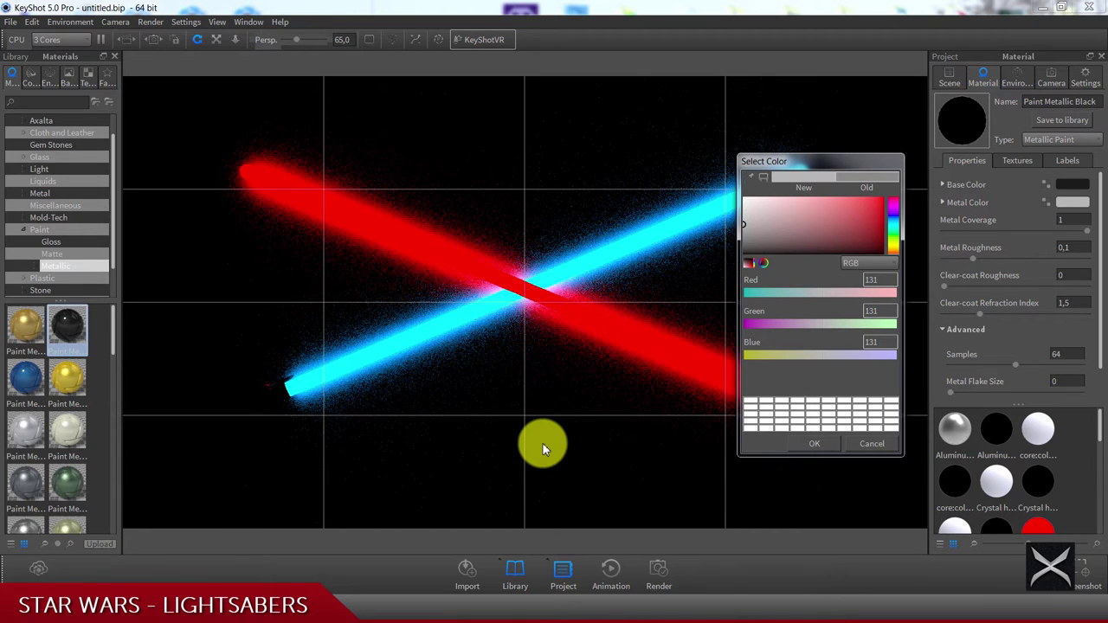
pyautogui.click(810, 444)
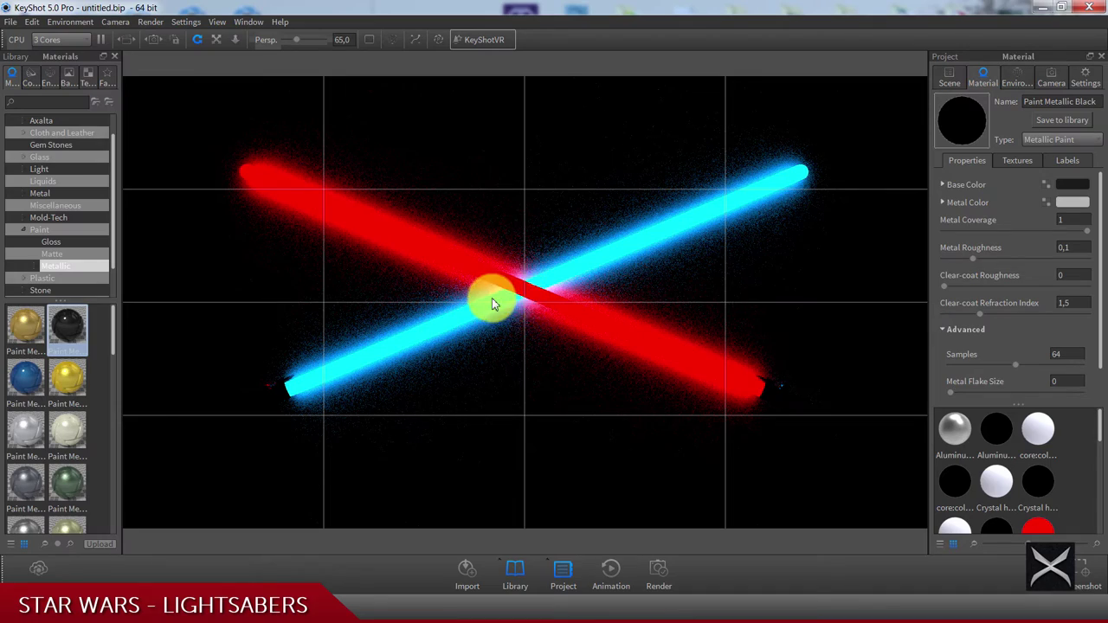
pyautogui.moveTo(538, 308); pyautogui.dragTo(602, 321)
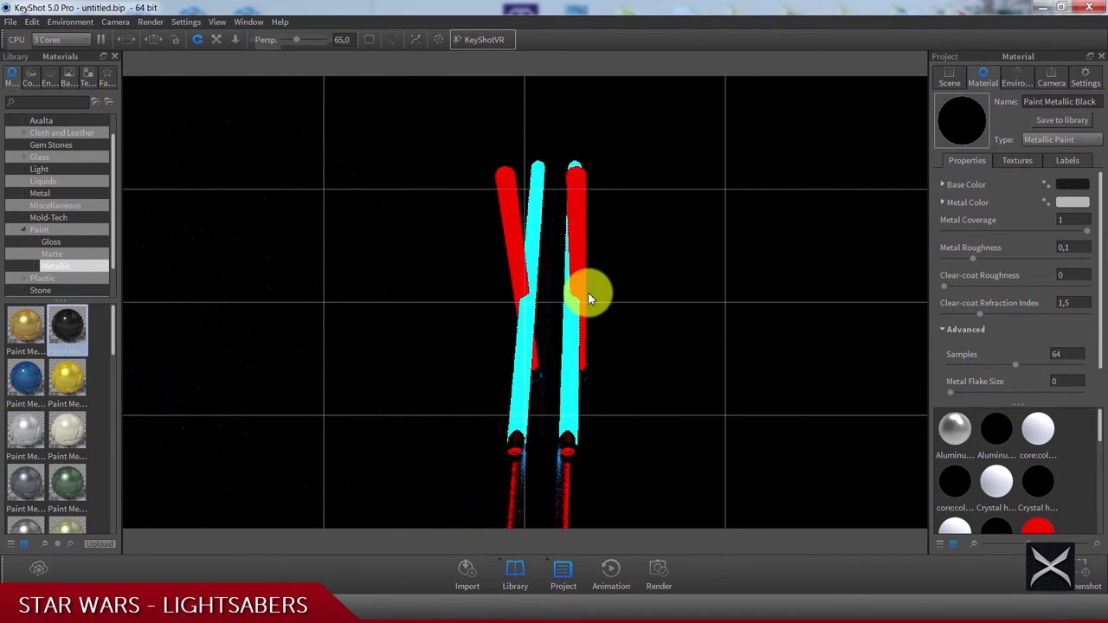
# - Select lightsaber #1 and shift it to Z translation 14,3336 so the red and cyan blades cross
pyautogui.scroll(5, 588, 294)
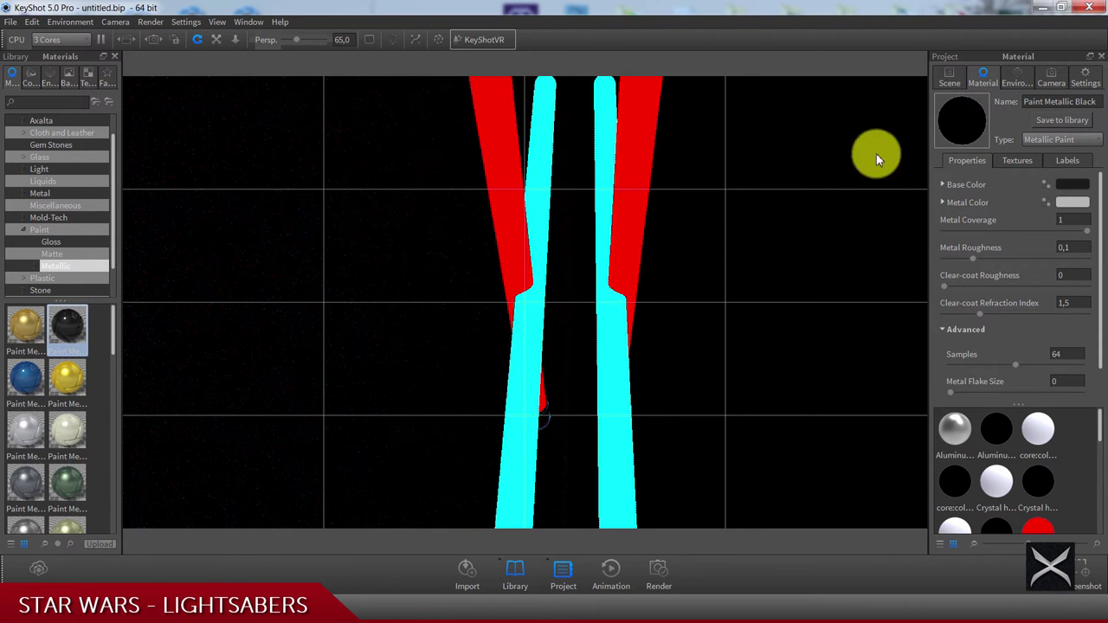
pyautogui.click(945, 79)
pyautogui.click(987, 162)
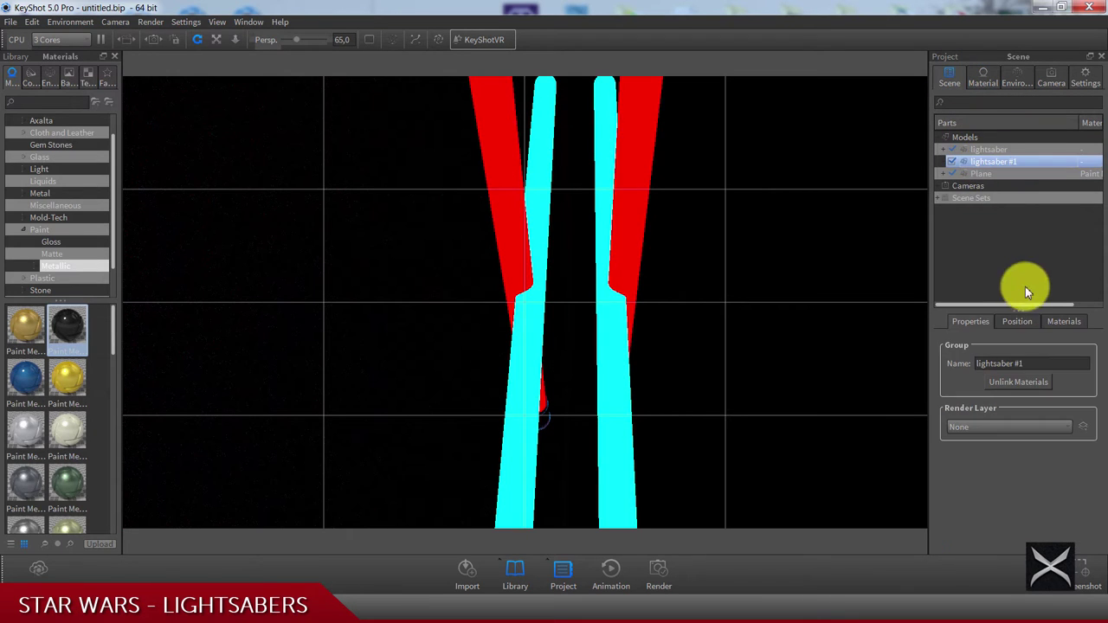
pyautogui.click(1026, 320)
pyautogui.click(1019, 346)
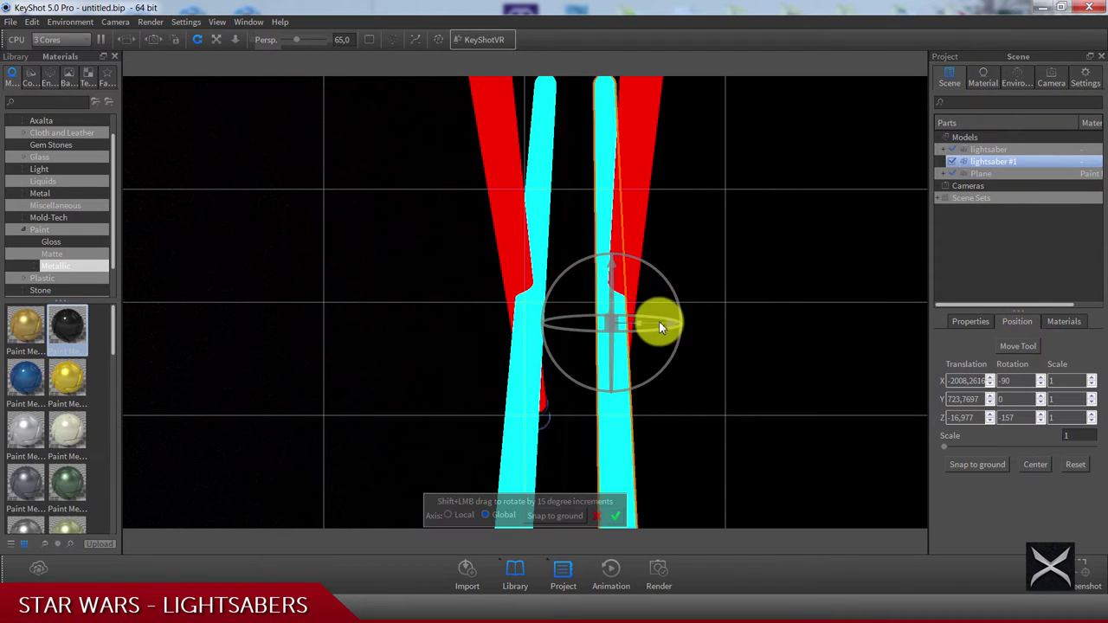
pyautogui.moveTo(670, 326); pyautogui.dragTo(682, 324)
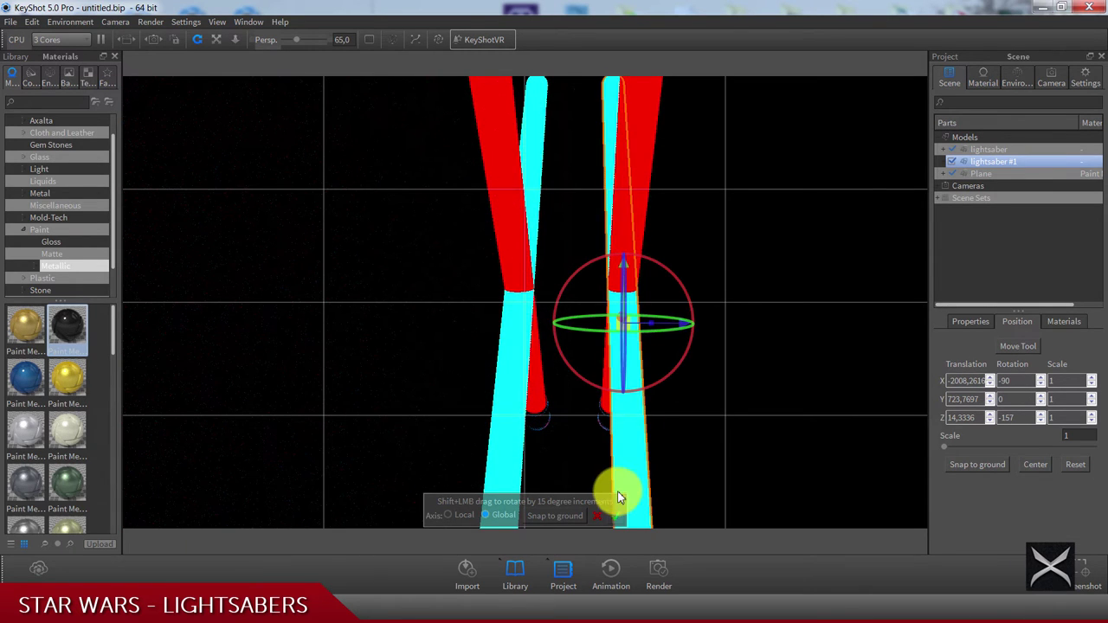
pyautogui.click(618, 516)
pyautogui.scroll(-10, 586, 392)
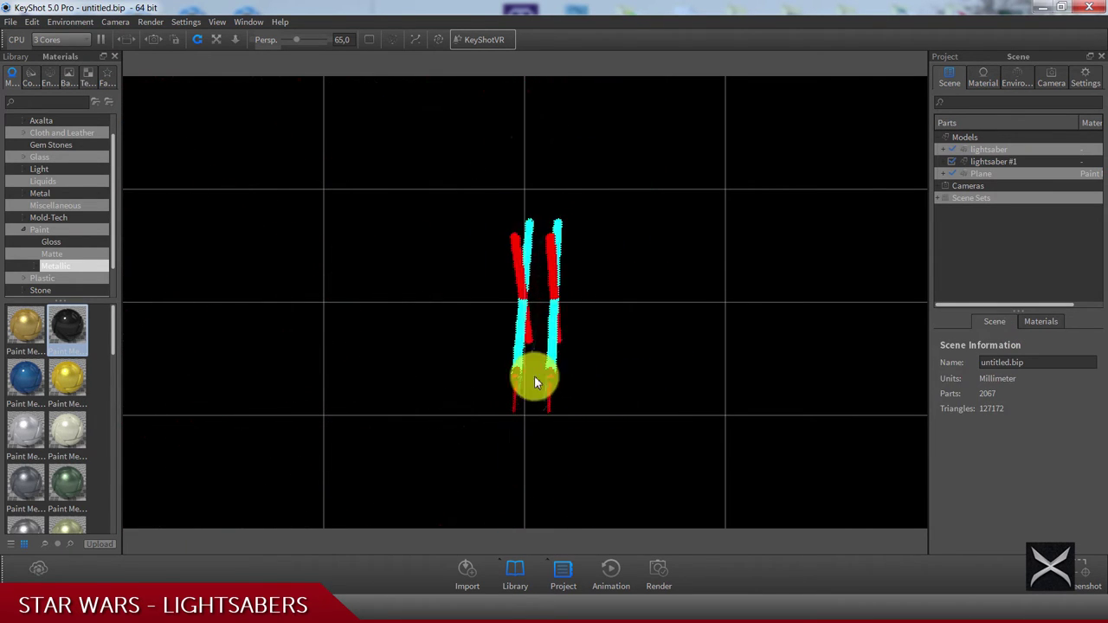
pyautogui.moveTo(535, 377); pyautogui.dragTo(559, 356)
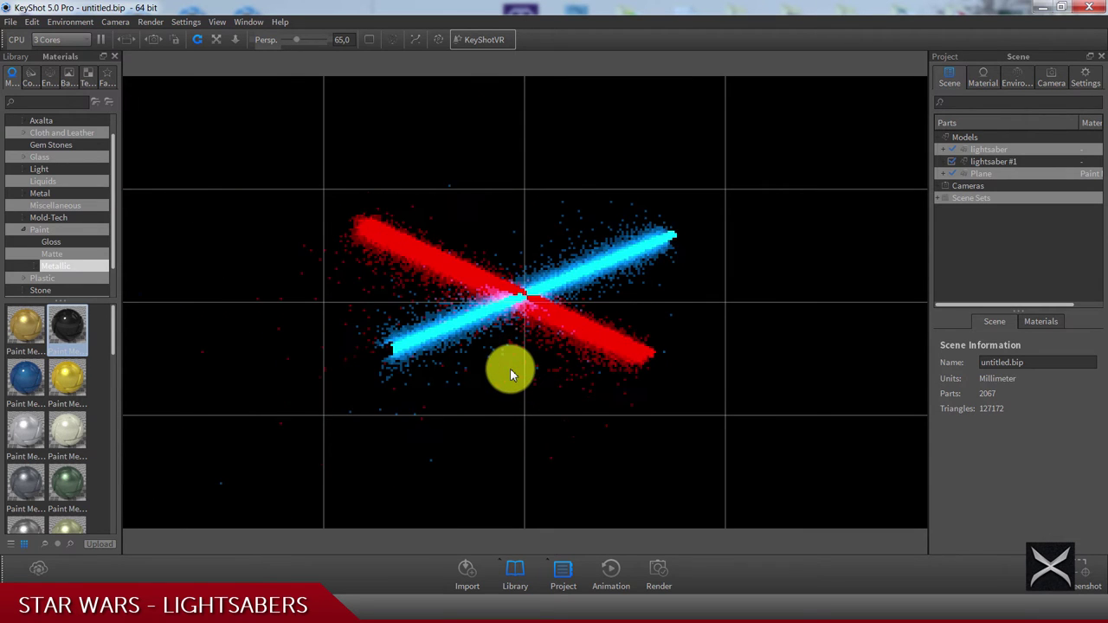
# - Snap the camera to Front view (azimuth -90, inclination 0) and frame the crossing large and centred
pyautogui.click(1057, 76)
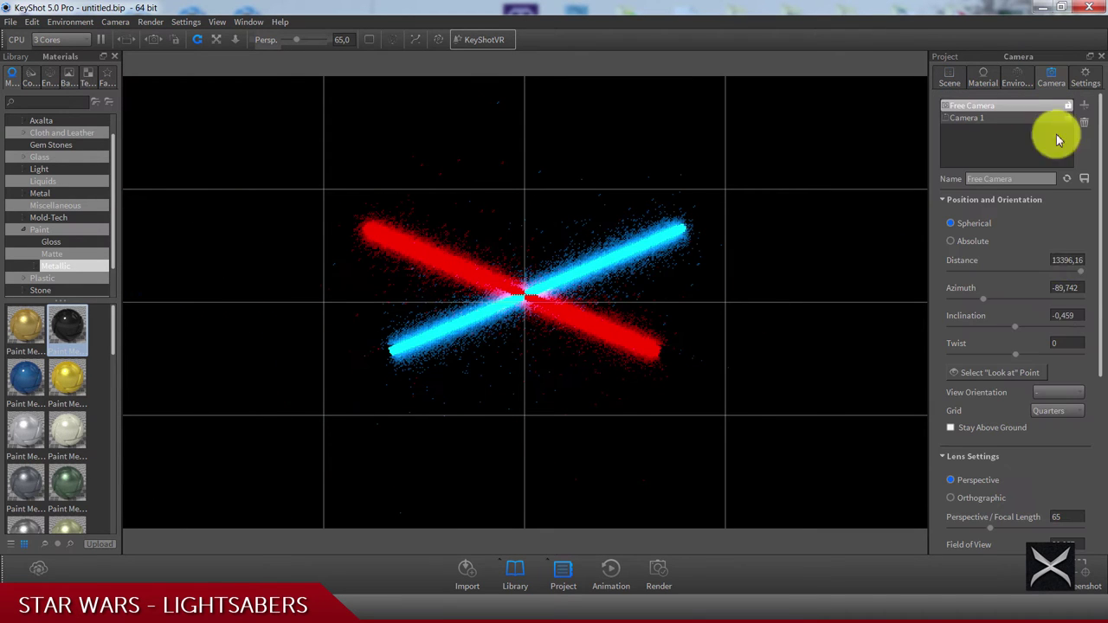
pyautogui.click(1073, 393)
pyautogui.click(1057, 415)
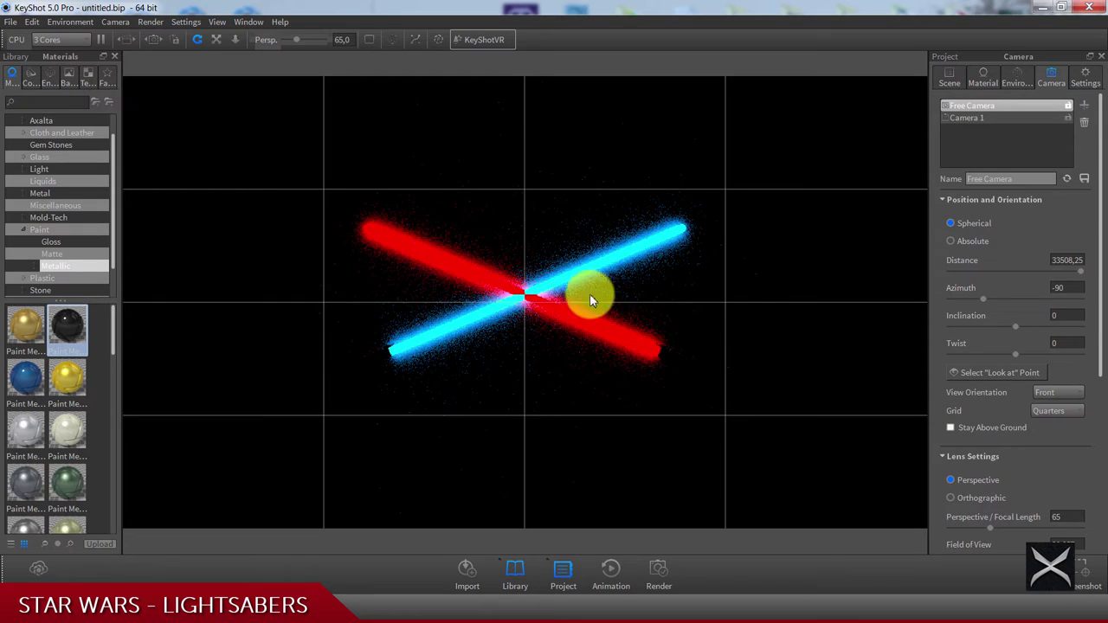
pyautogui.scroll(5, 507, 262)
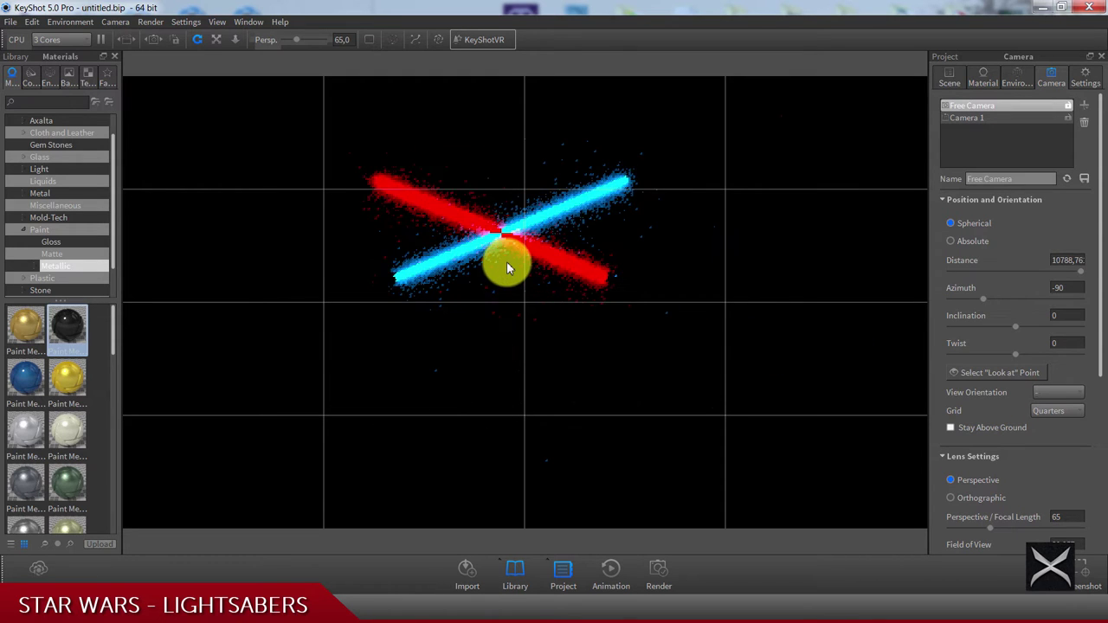
pyautogui.moveTo(507, 258); pyautogui.dragTo(611, 371, button='middle')
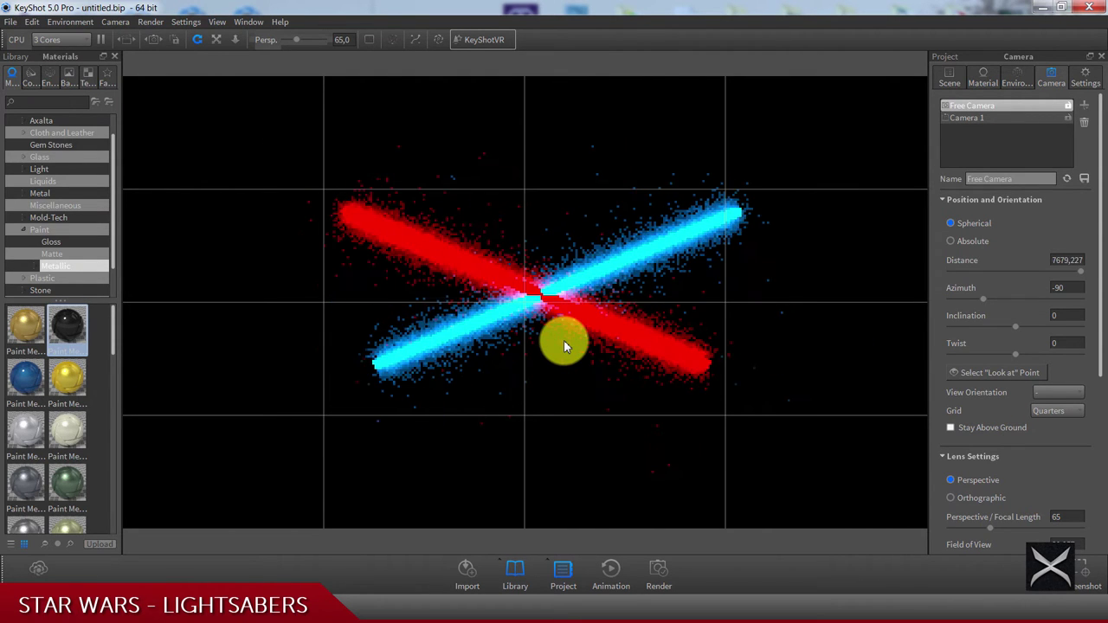
pyautogui.scroll(2, 563, 340)
pyautogui.scroll(-1, 580, 346)
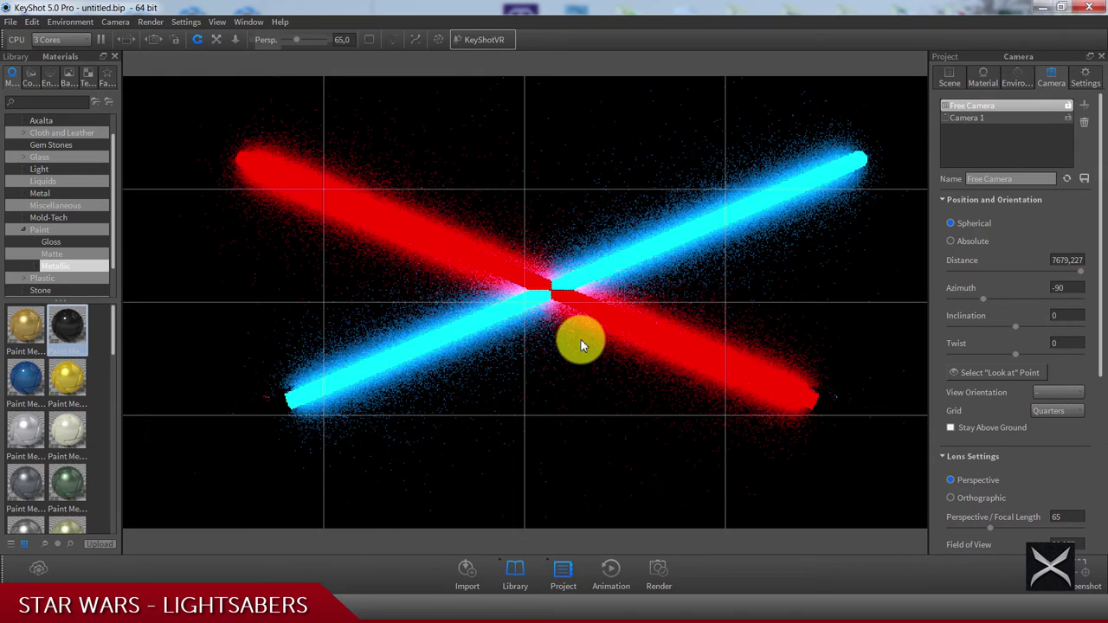
pyautogui.moveTo(580, 340); pyautogui.dragTo(538, 340, button='middle')
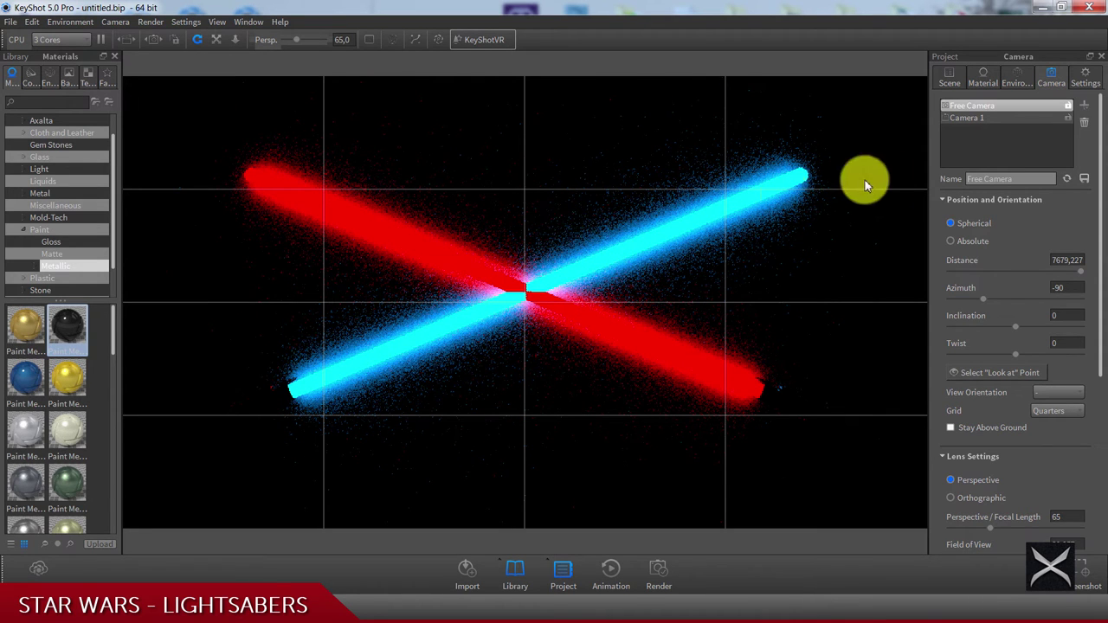
# - Raise ray bounces from 6 to 8 and open the floor's Paint Metallic Black material
pyautogui.click(1085, 76)
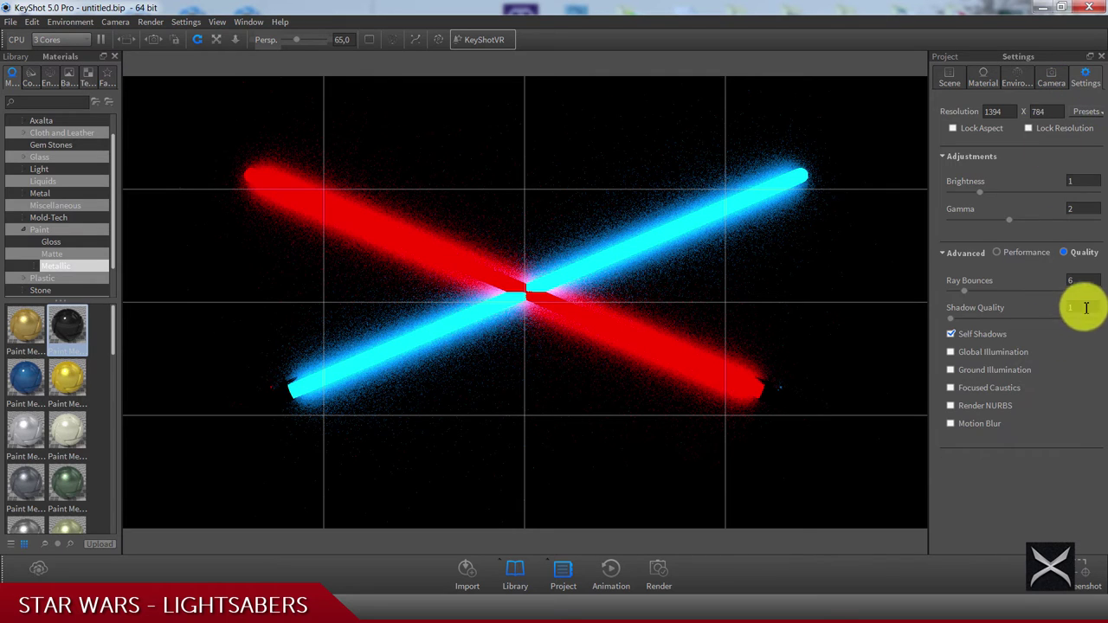
pyautogui.doubleClick(1071, 279)
pyautogui.write('8')
pyautogui.click(1088, 308)
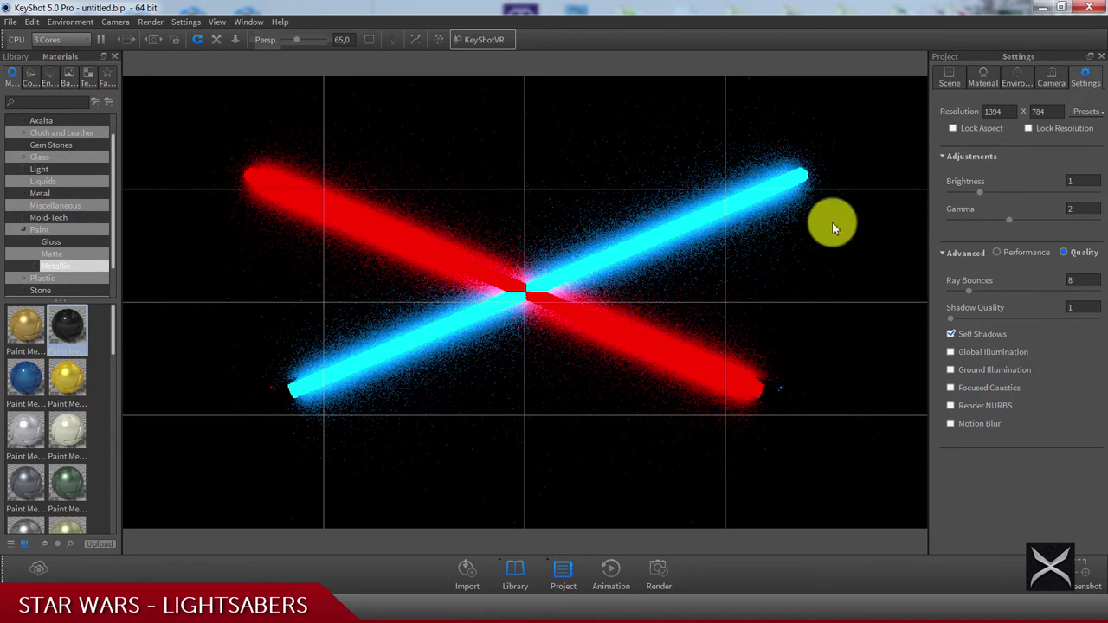
pyautogui.doubleClick(633, 199)
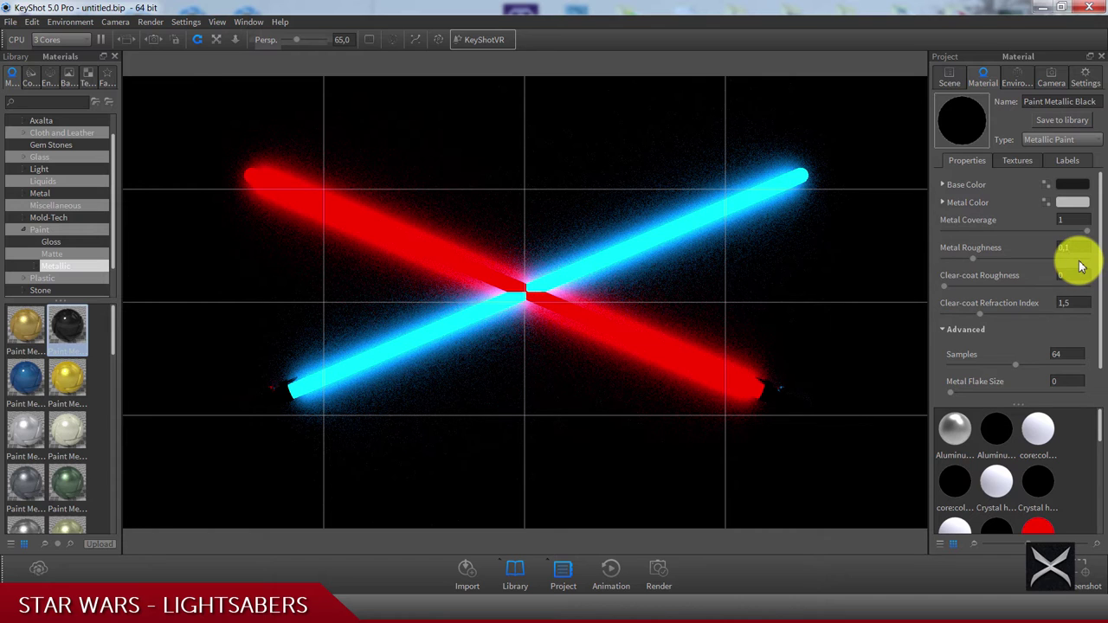
# - Set the floor's Metal Roughness to 0,125, then briefly view and minimize the reference photo
pyautogui.click(1079, 275)
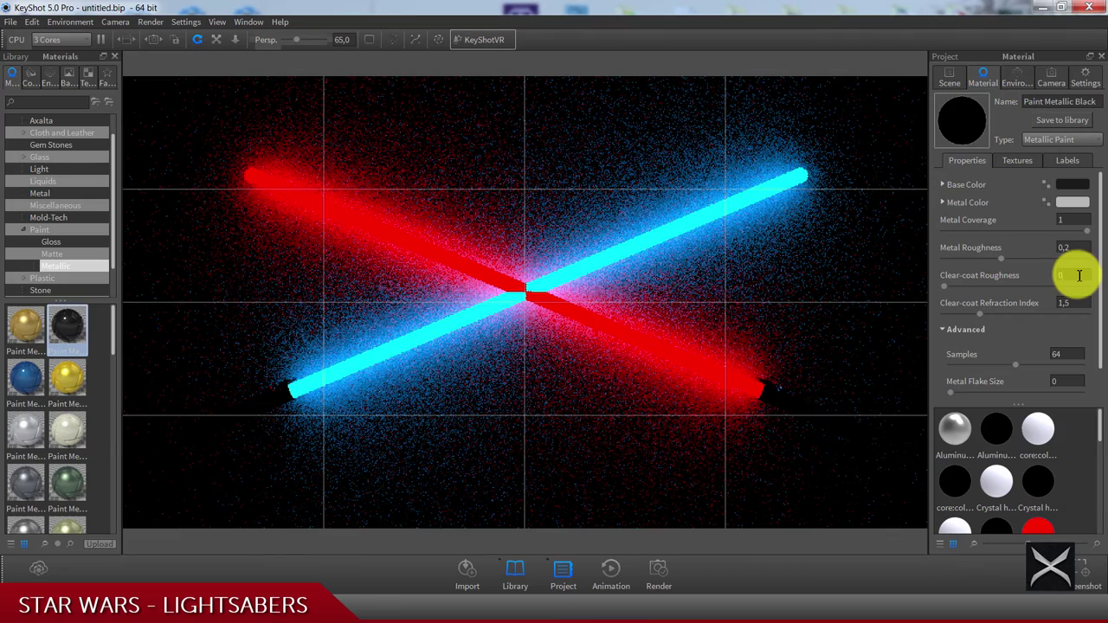
pyautogui.click(1080, 247)
pyautogui.write('0,125')
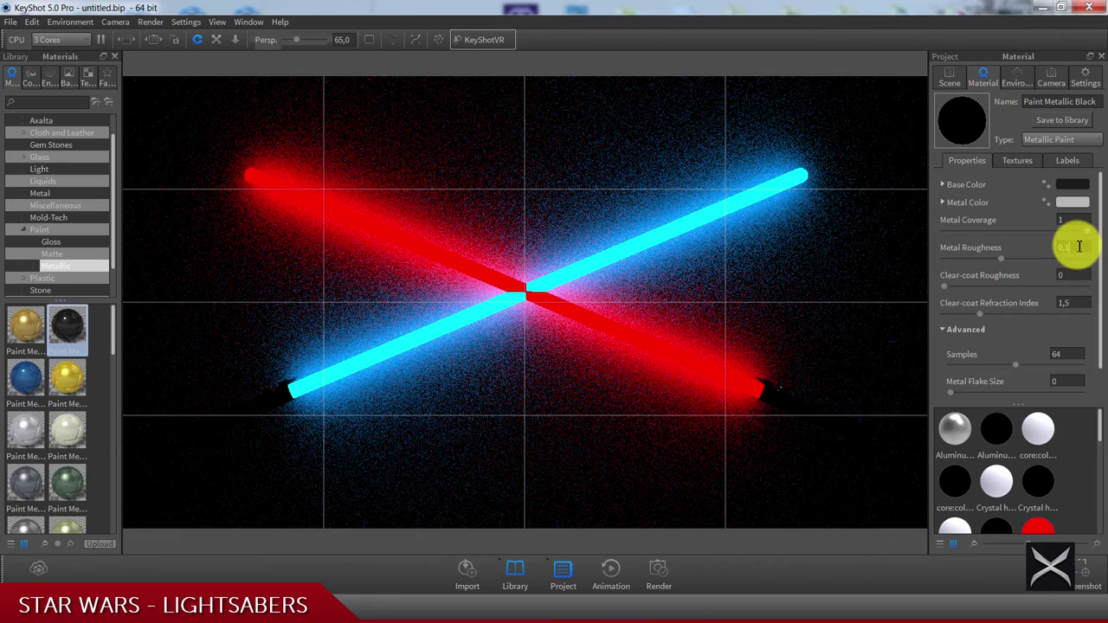
pyautogui.click(1079, 275)
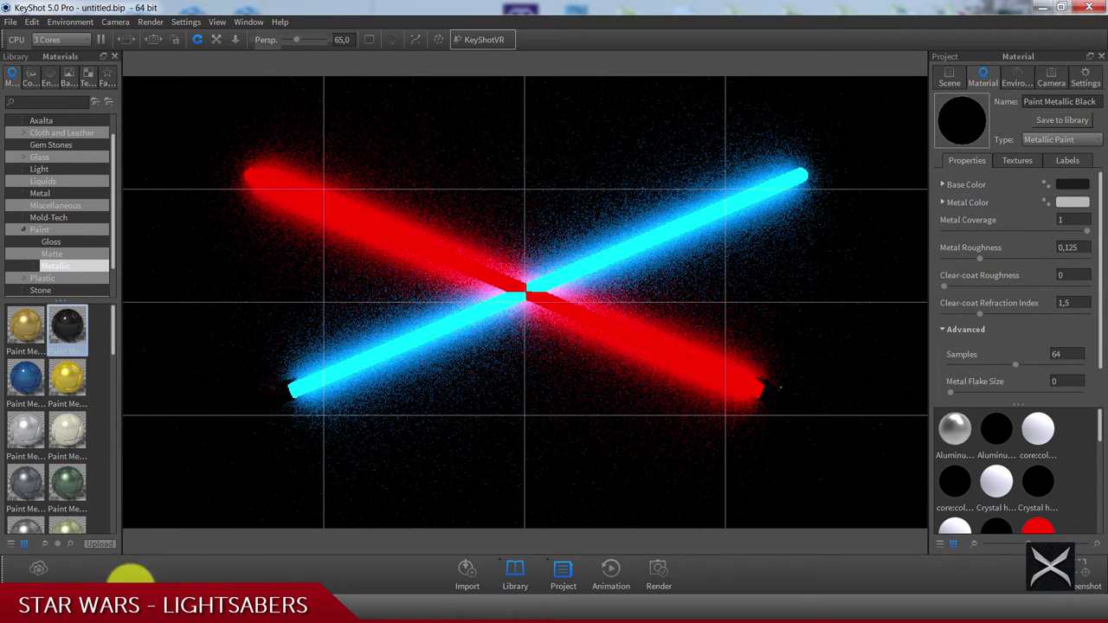
pyautogui.click(130, 606)
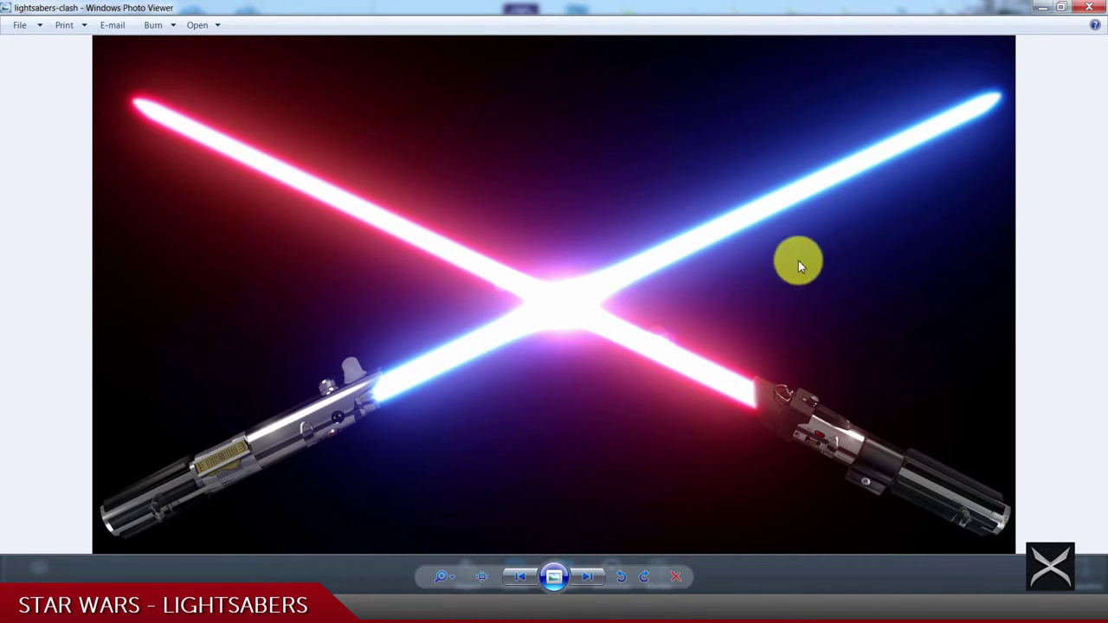
pyautogui.click(1042, 7)
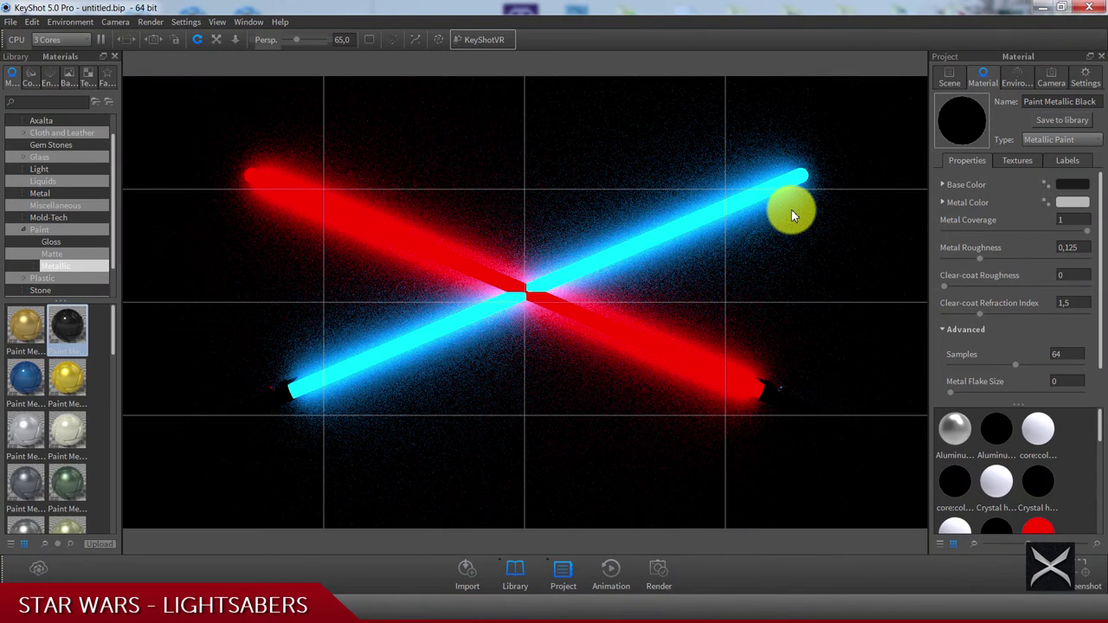
# - Open the cyan blade's emissive material and set its samples to 64
pyautogui.doubleClick(437, 338)
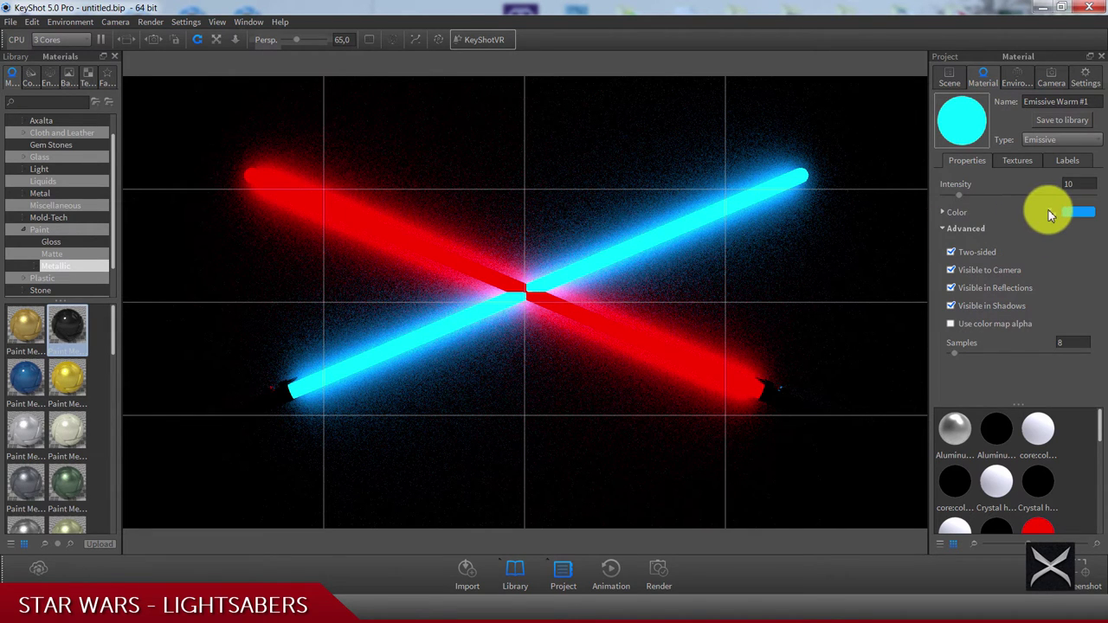
pyautogui.click(1065, 342)
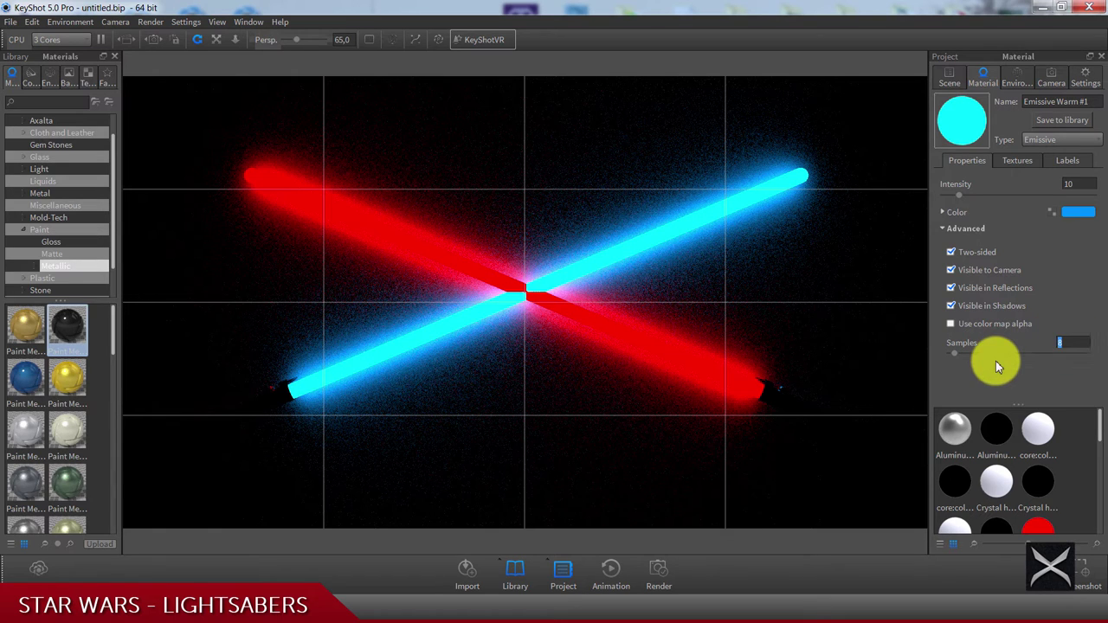
pyautogui.write('32')
pyautogui.press('Return')
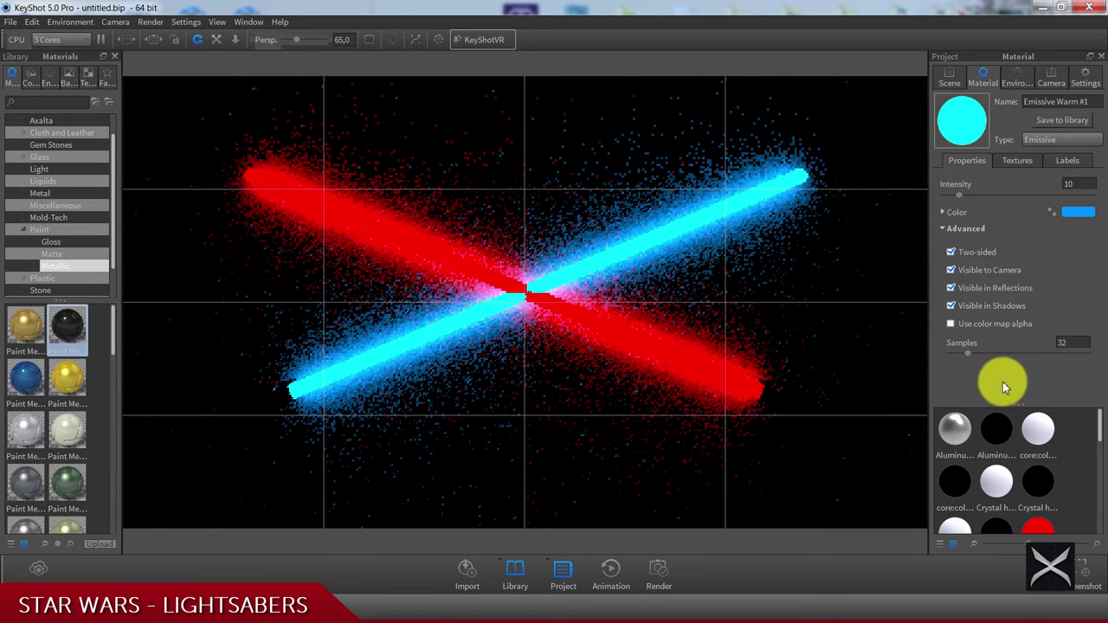
pyautogui.write('64')
pyautogui.press('Return')
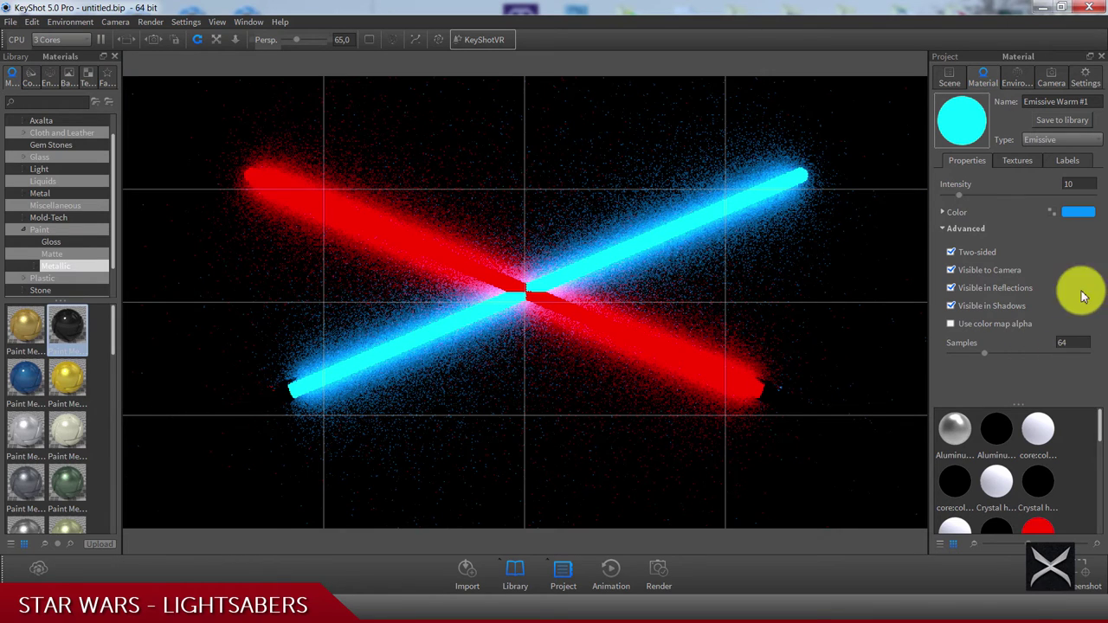
# - Try the cyan blade's emission intensity at 15, then set it back to 20
pyautogui.doubleClick(1078, 184)
pyautogui.write('15')
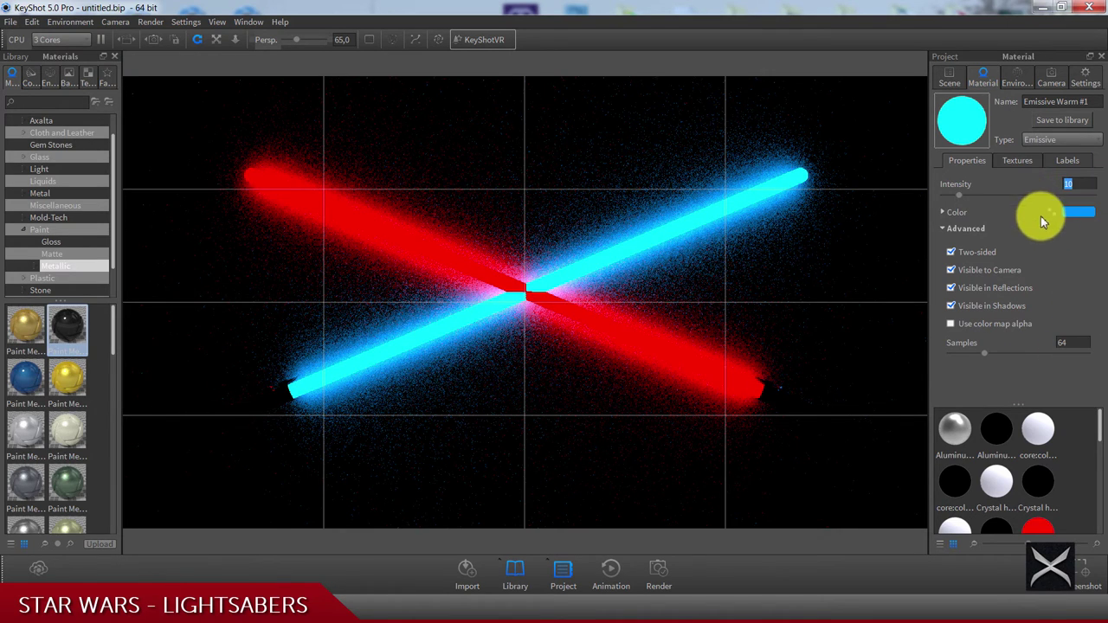
pyautogui.doubleClick(1072, 341)
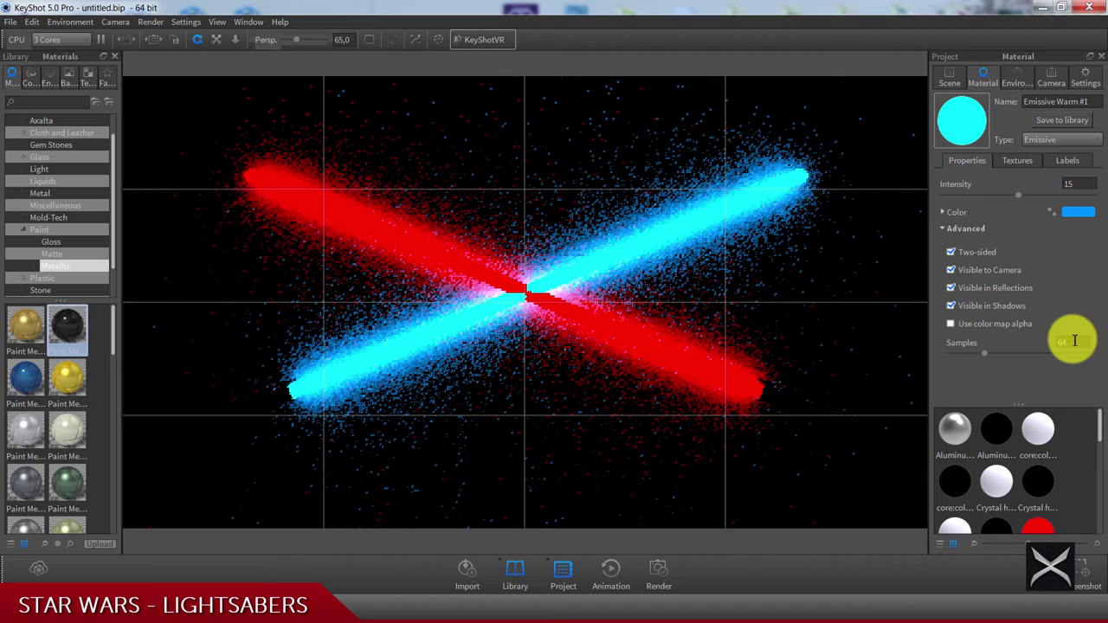
pyautogui.doubleClick(1078, 184)
pyautogui.write('20')
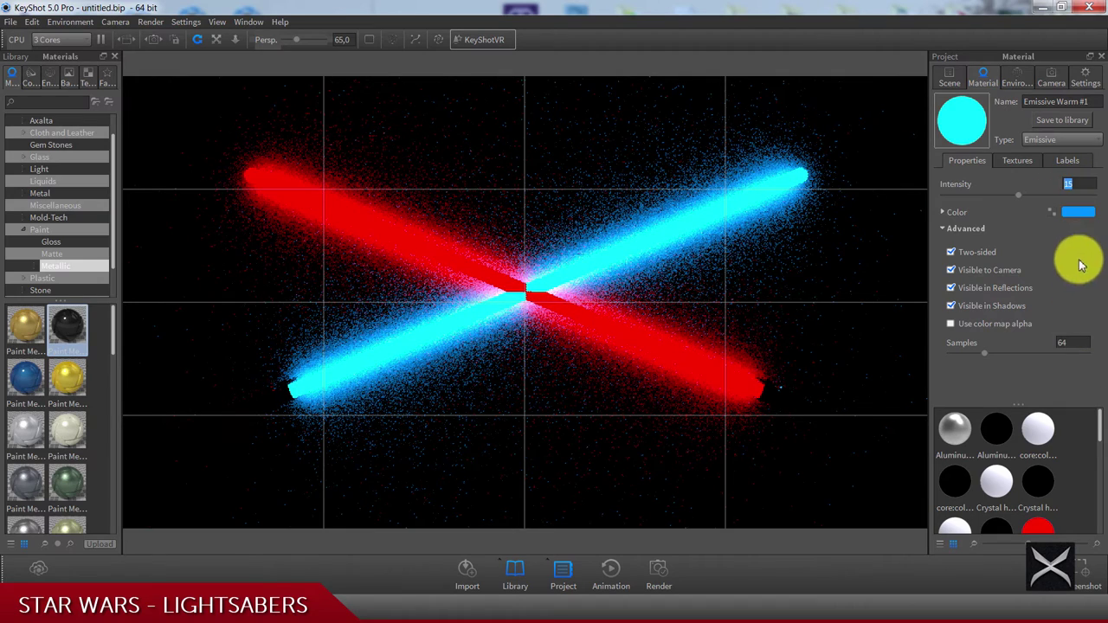
pyautogui.doubleClick(1080, 341)
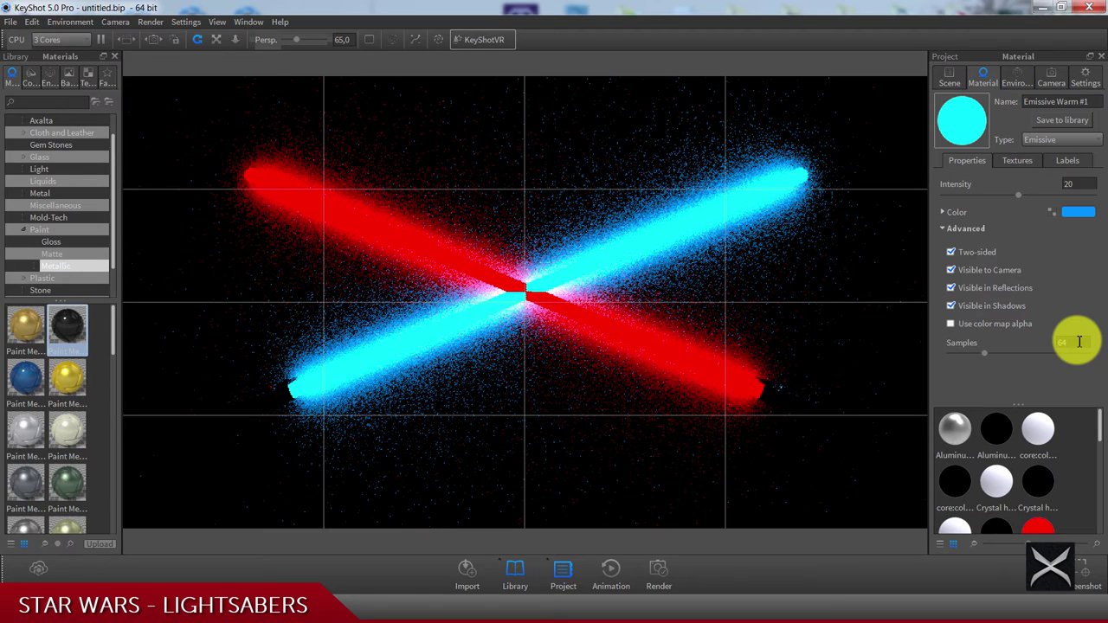
# - Set the floor's Paint Metallic Black metal roughness to 0,11
pyautogui.doubleClick(839, 267)
pyautogui.doubleClick(1074, 247)
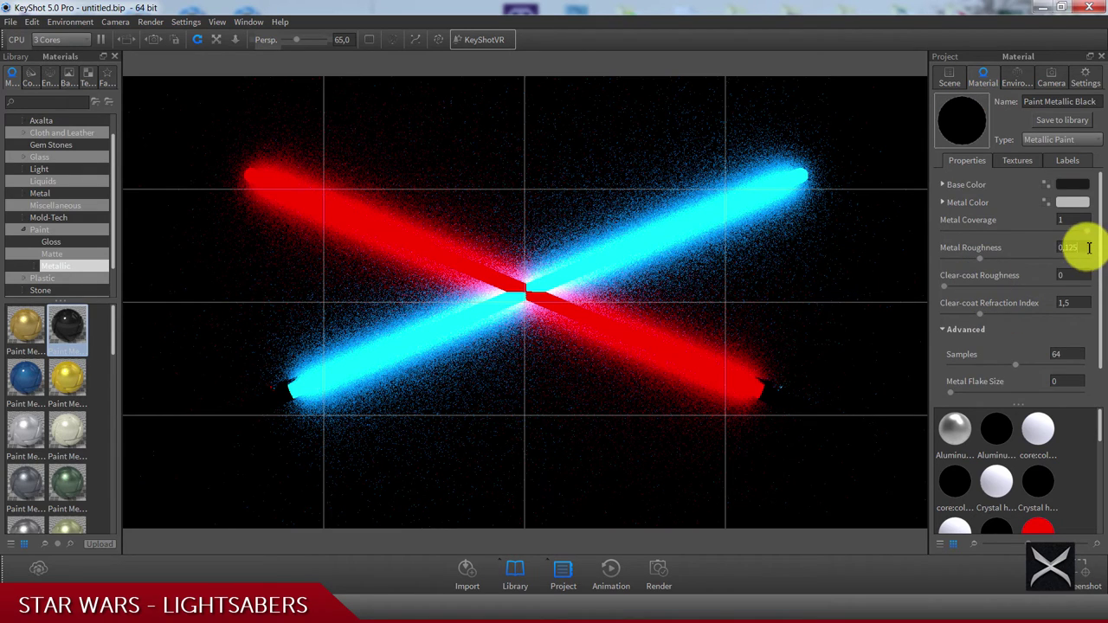
pyautogui.write('0,1')
pyautogui.click(1079, 277)
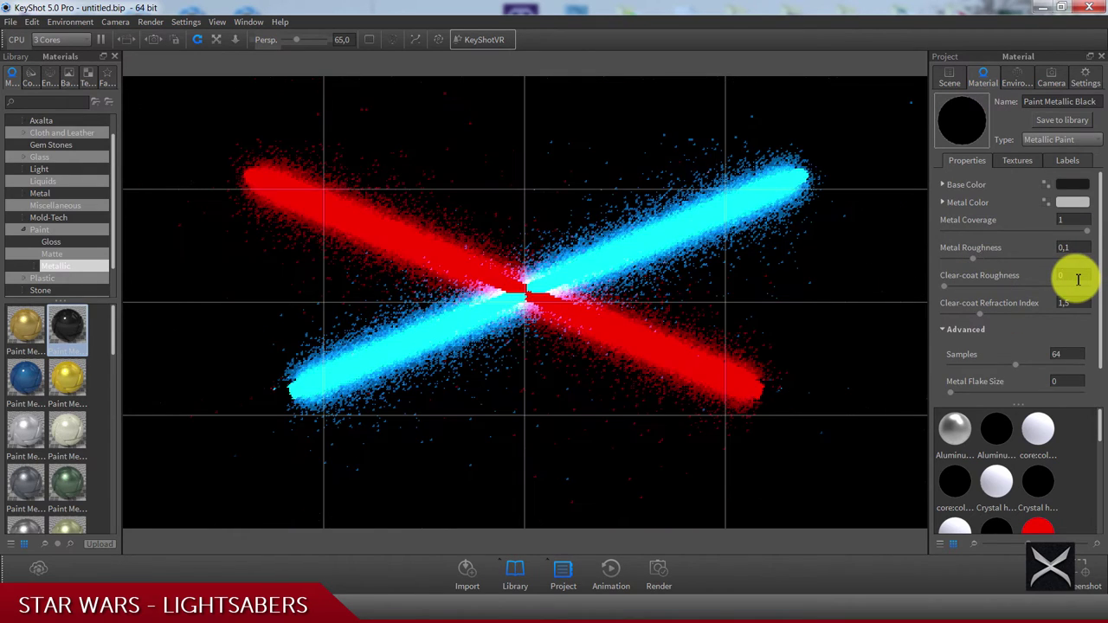
pyautogui.doubleClick(1074, 248)
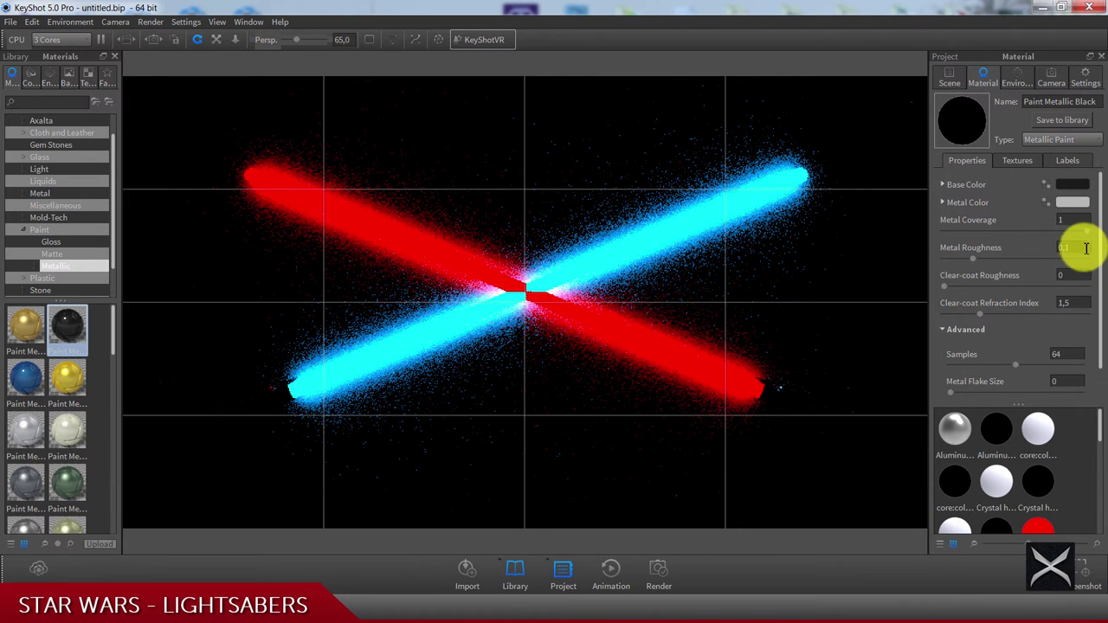
pyautogui.write('0,11')
pyautogui.click(1079, 277)
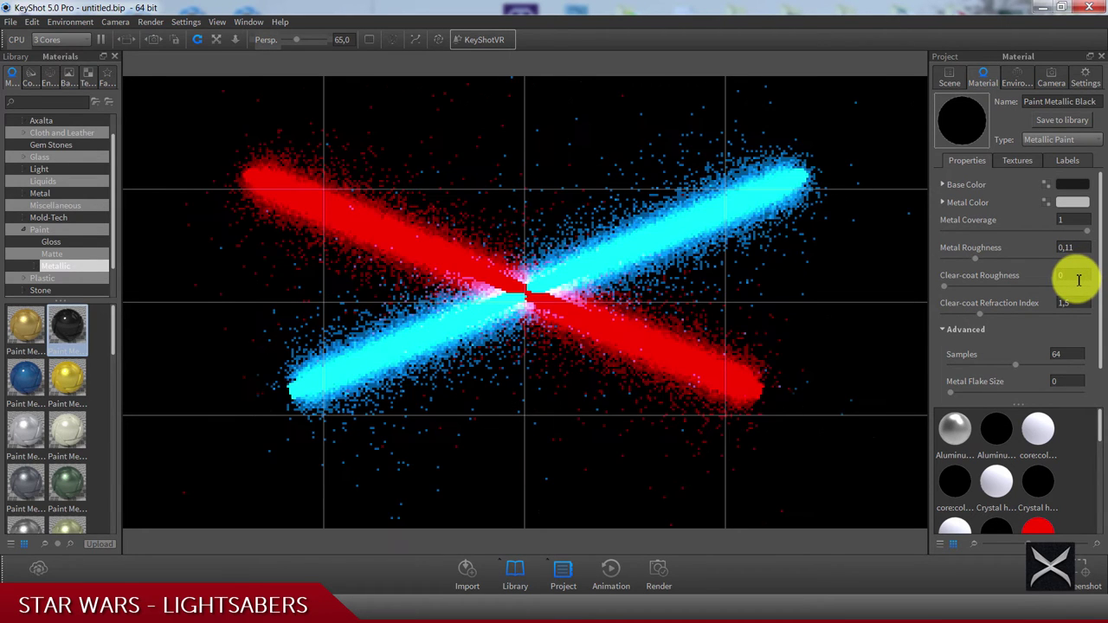
# - Set the cyan blade material's emissive intensity to 15
pyautogui.doubleClick(742, 204)
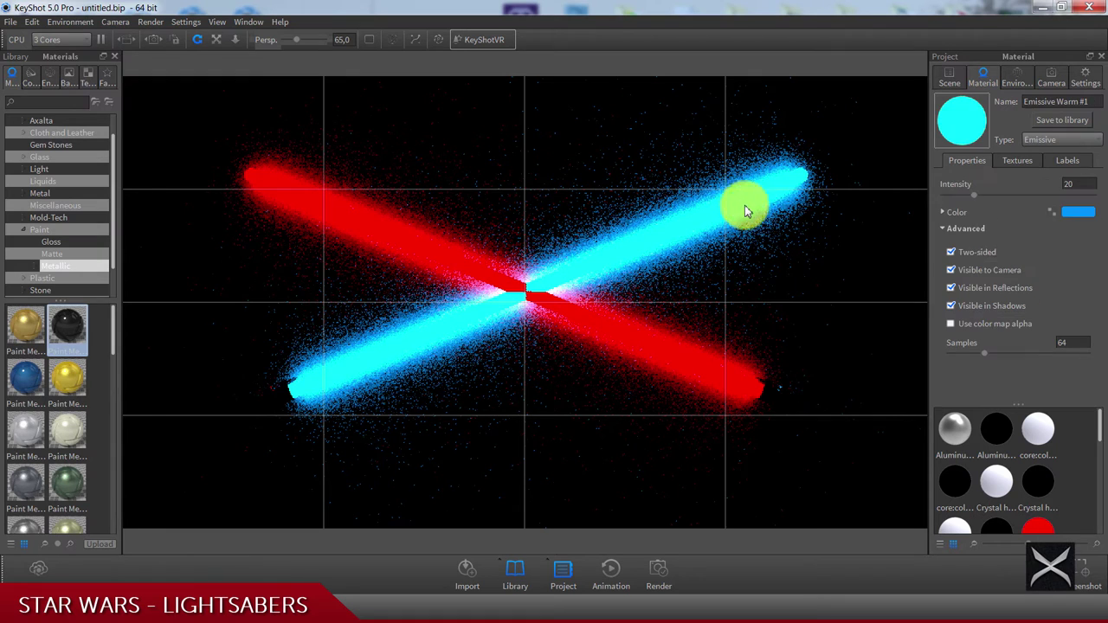
pyautogui.write('15')
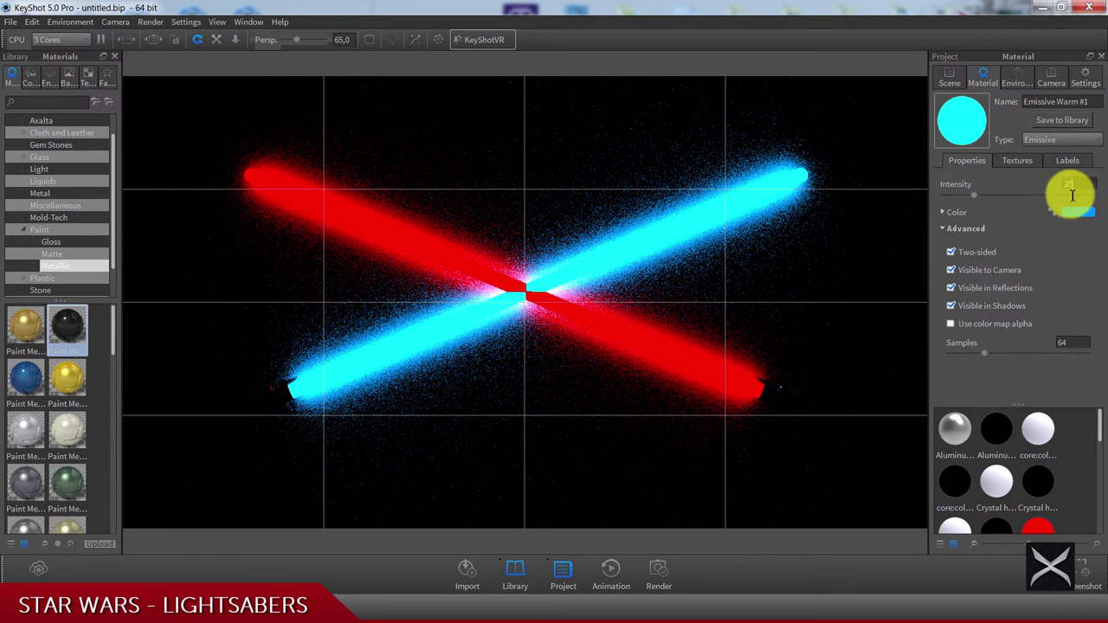
pyautogui.doubleClick(1084, 341)
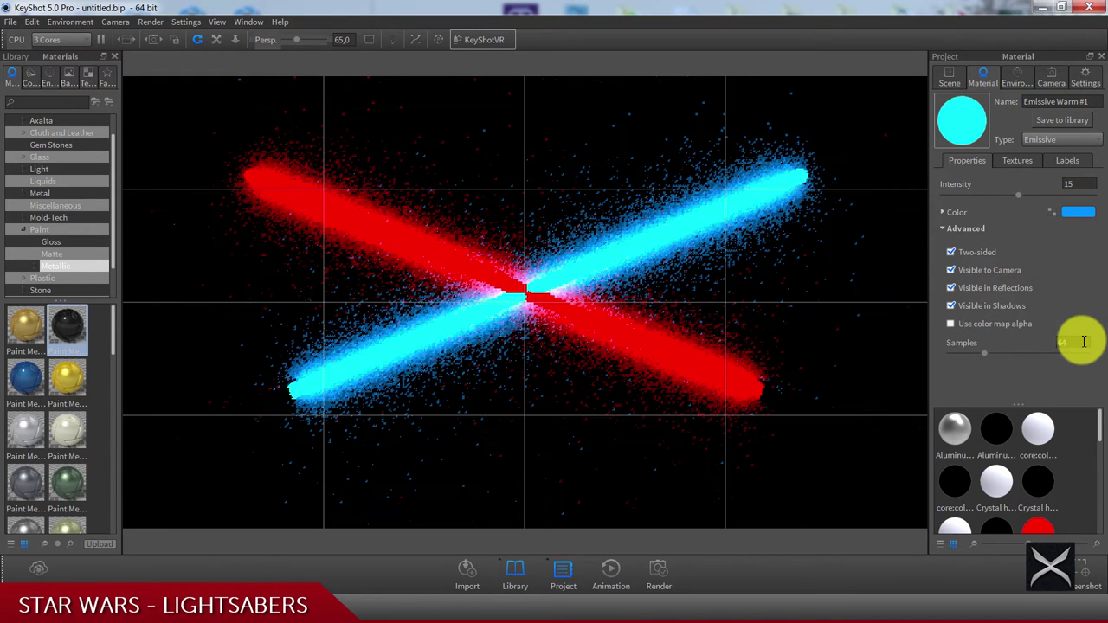
# - Give the red Emissive Warm material intensity 15 and 64 samples
pyautogui.click(1043, 526)
pyautogui.doubleClick(1080, 184)
pyautogui.write('15')
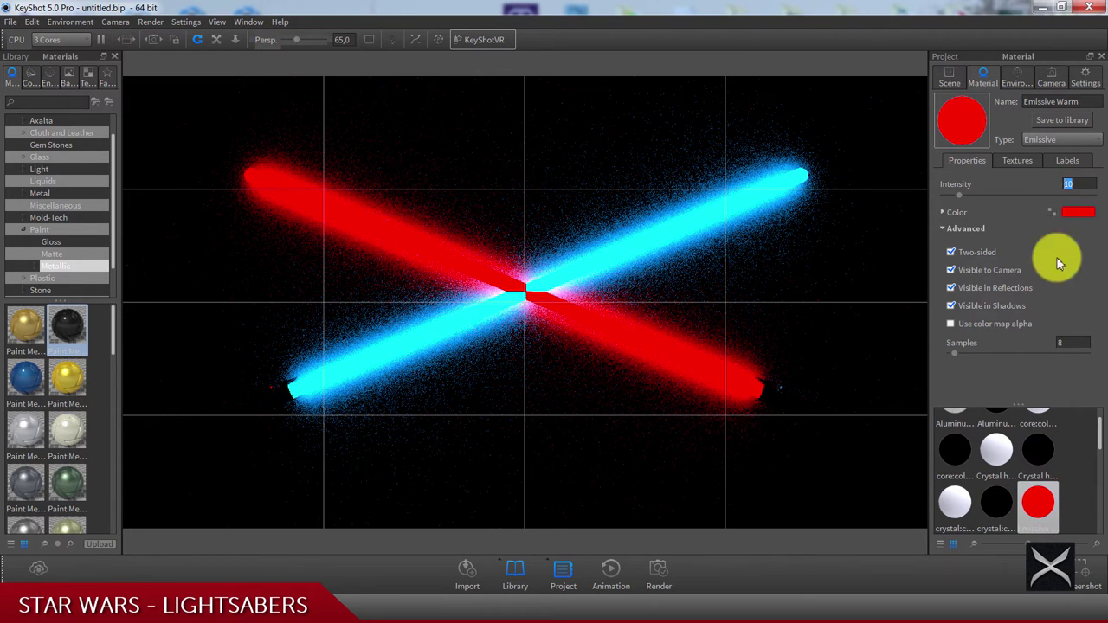
pyautogui.doubleClick(1058, 340)
pyautogui.write('64')
pyautogui.press('Return')
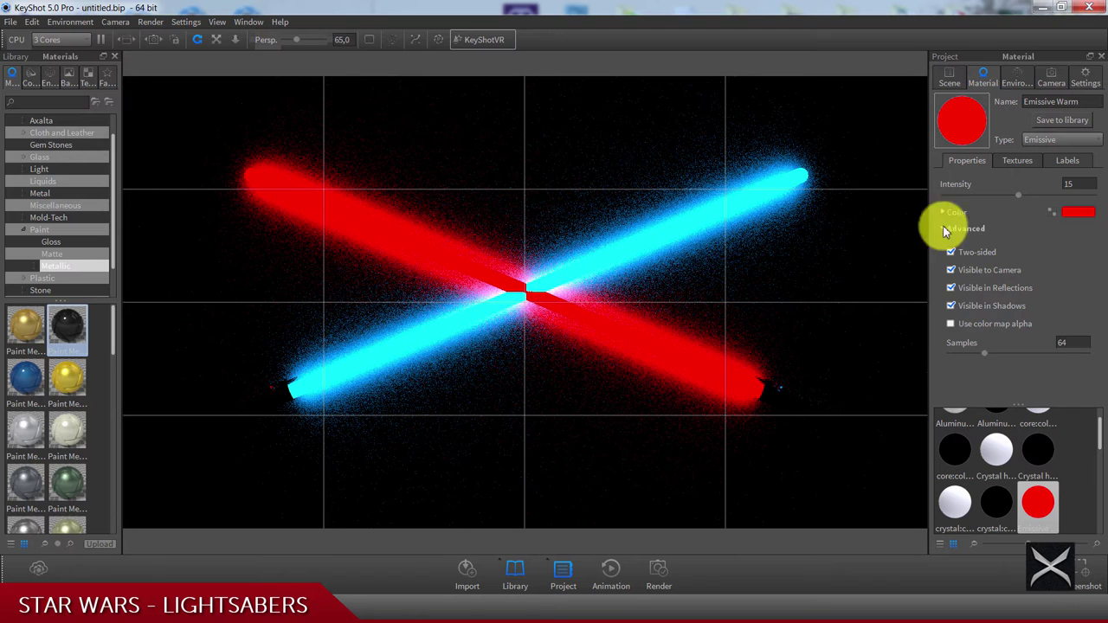
# - Try the red intensity at 20 and 5, then settle it at 15
pyautogui.doubleClick(1078, 184)
pyautogui.write('20')
pyautogui.press('Return')
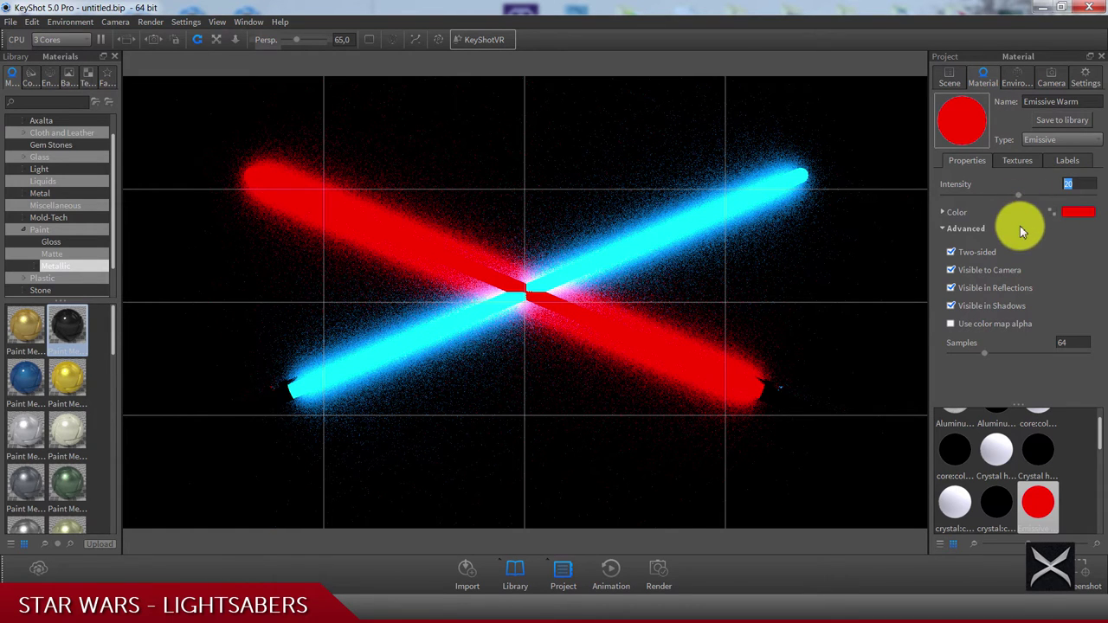
pyautogui.write('5')
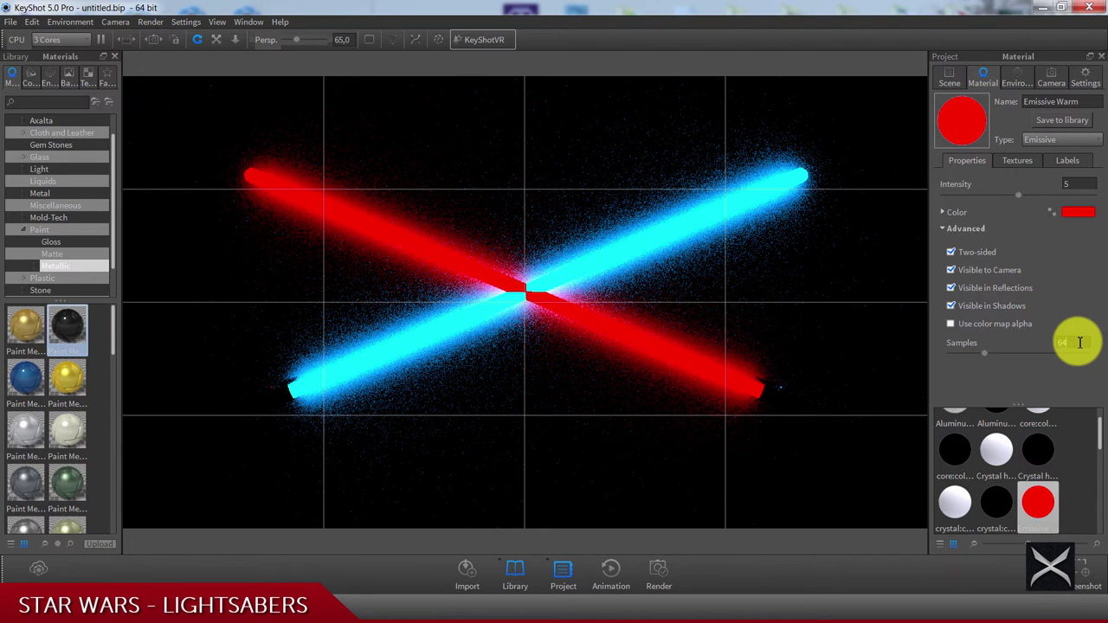
pyautogui.doubleClick(1068, 183)
pyautogui.write('15')
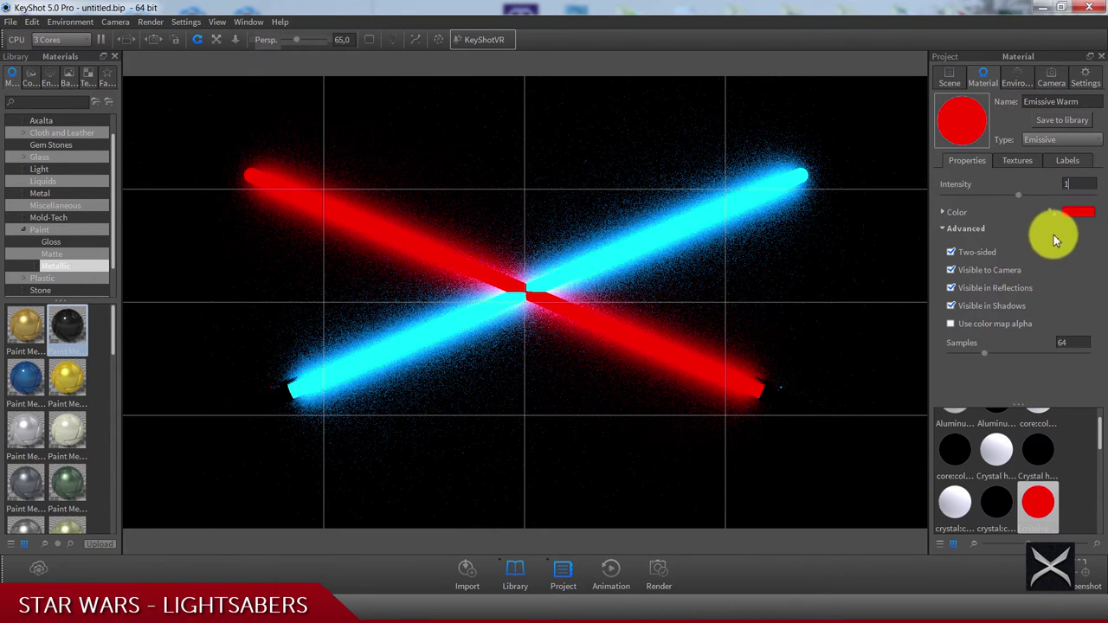
# - Change the red Emissive Warm material to Area Light Diffuse with 25 Watt power
pyautogui.click(1051, 139)
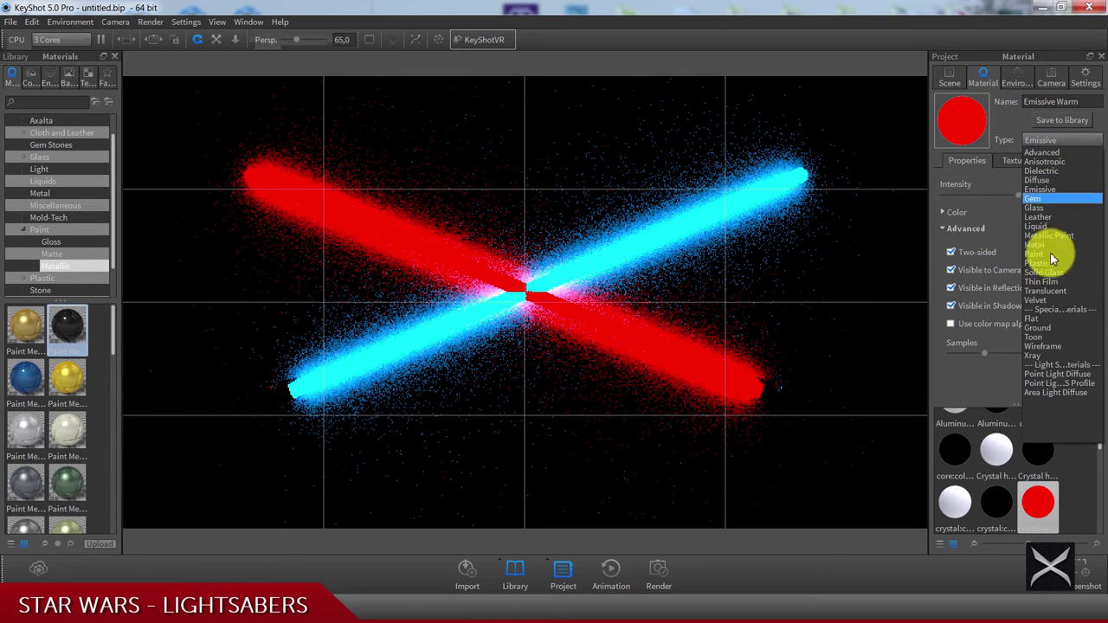
pyautogui.click(1055, 393)
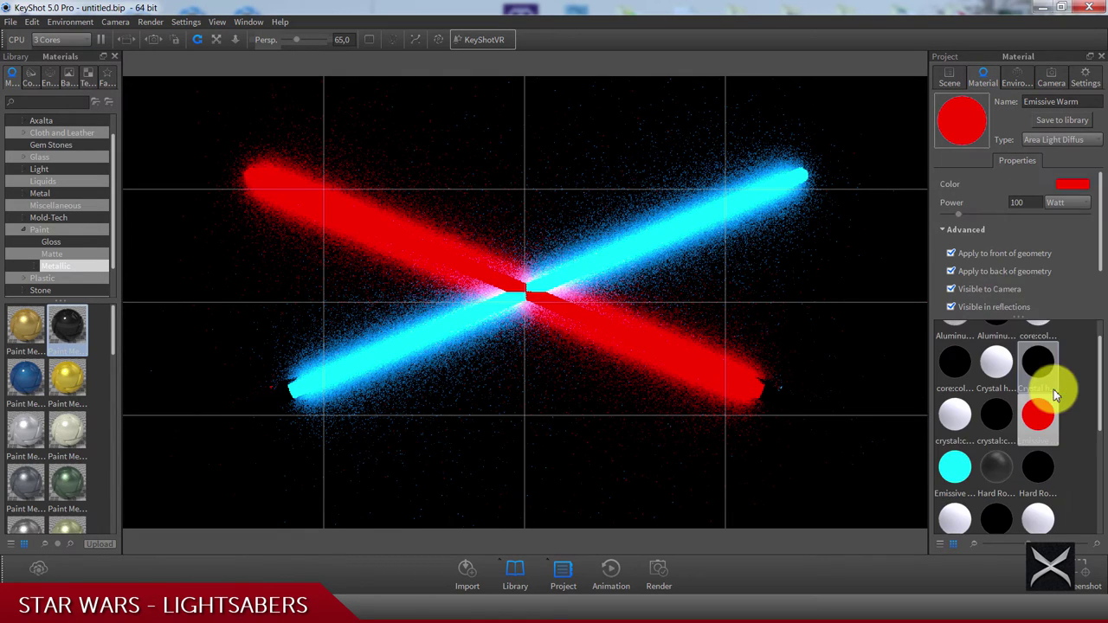
pyautogui.doubleClick(1020, 205)
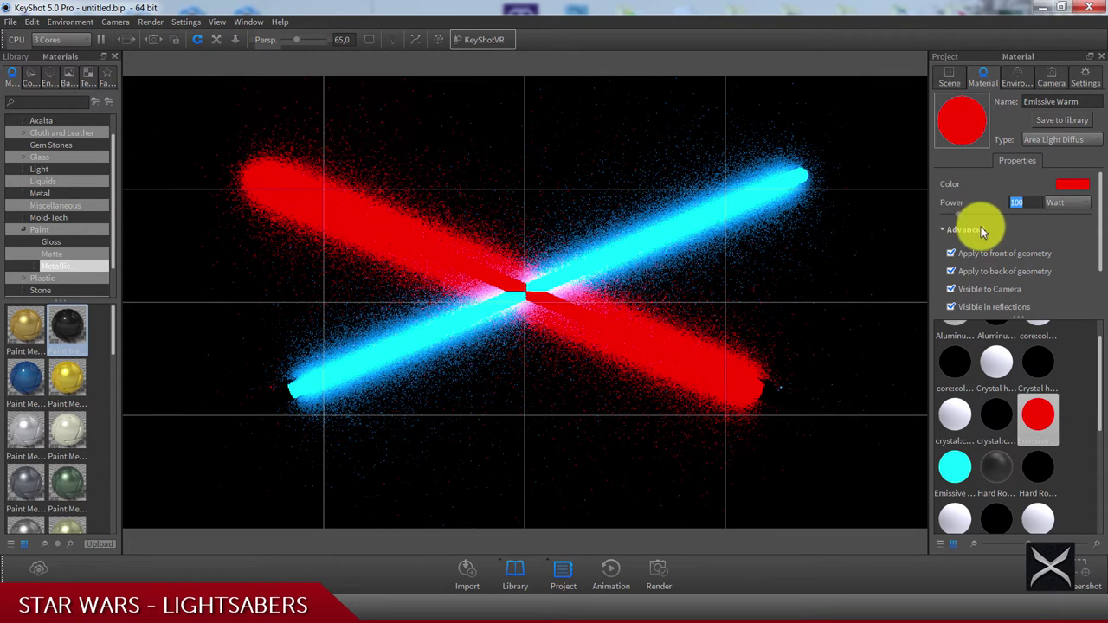
pyautogui.write('25')
pyautogui.press('Return')
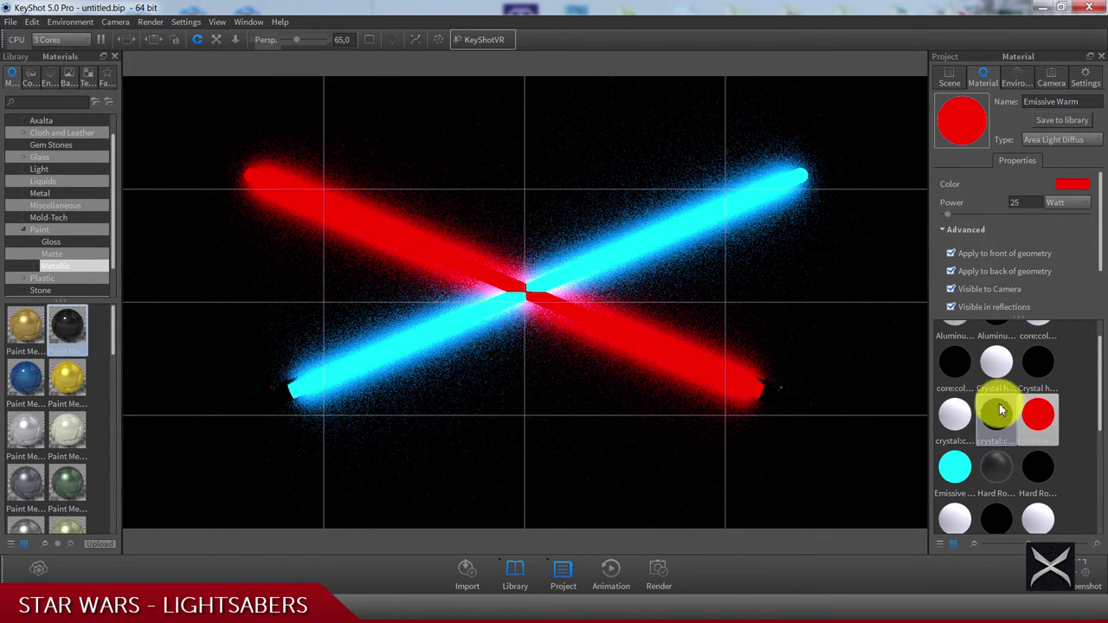
# - Convert the cyan Emissive Warm #1 material to Area Light Diffuse at 20 Watt
pyautogui.click(963, 473)
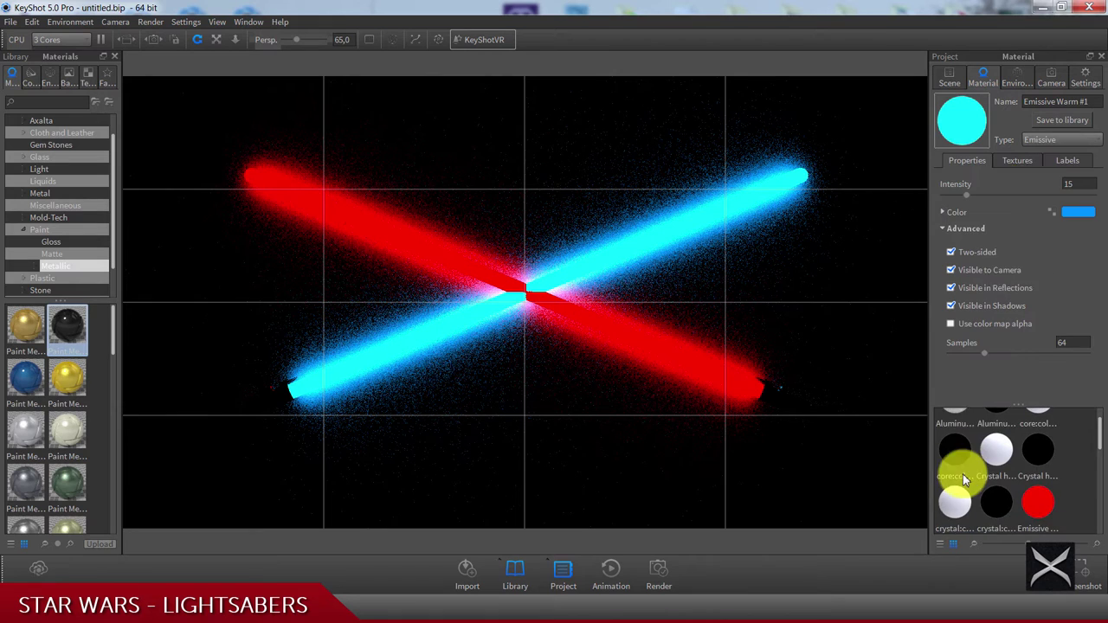
pyautogui.click(1052, 140)
pyautogui.click(1046, 394)
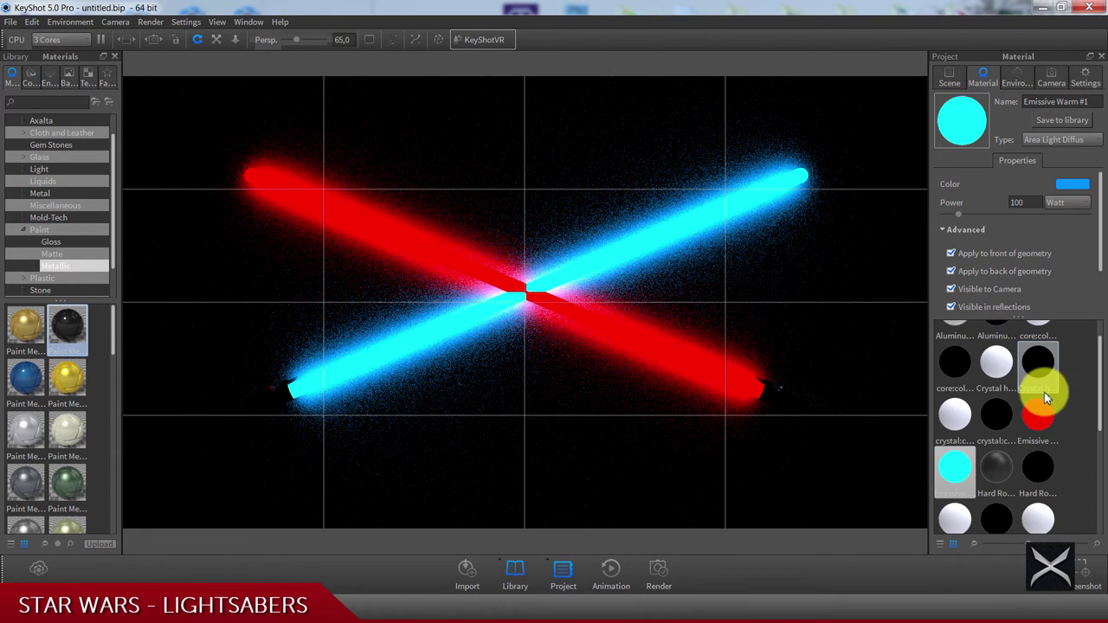
pyautogui.doubleClick(1006, 208)
pyautogui.write('20')
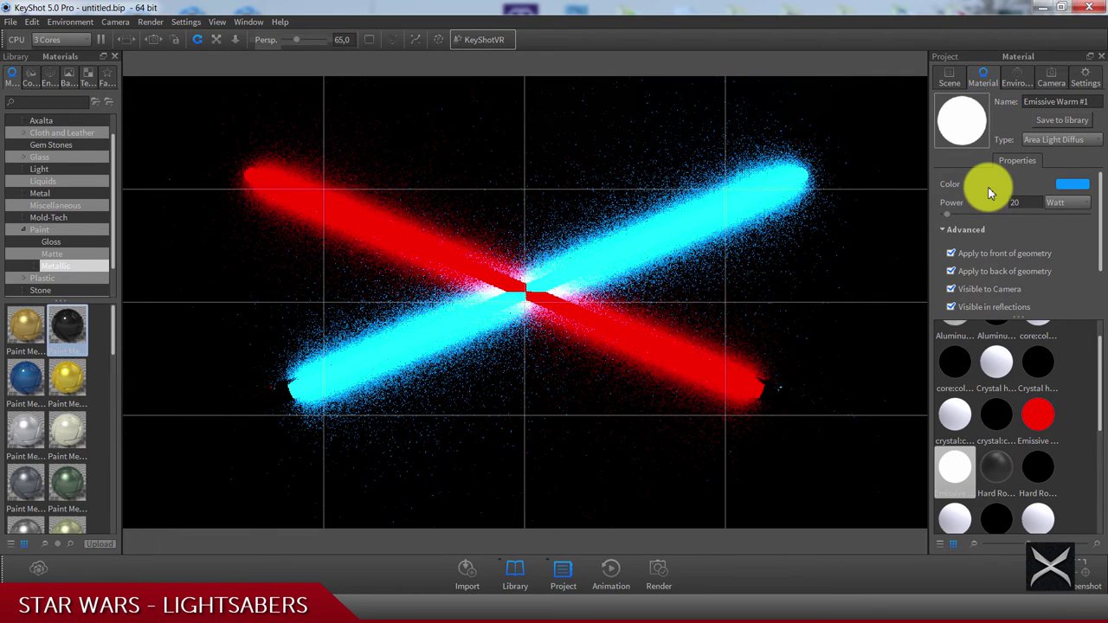
pyautogui.press('Return')
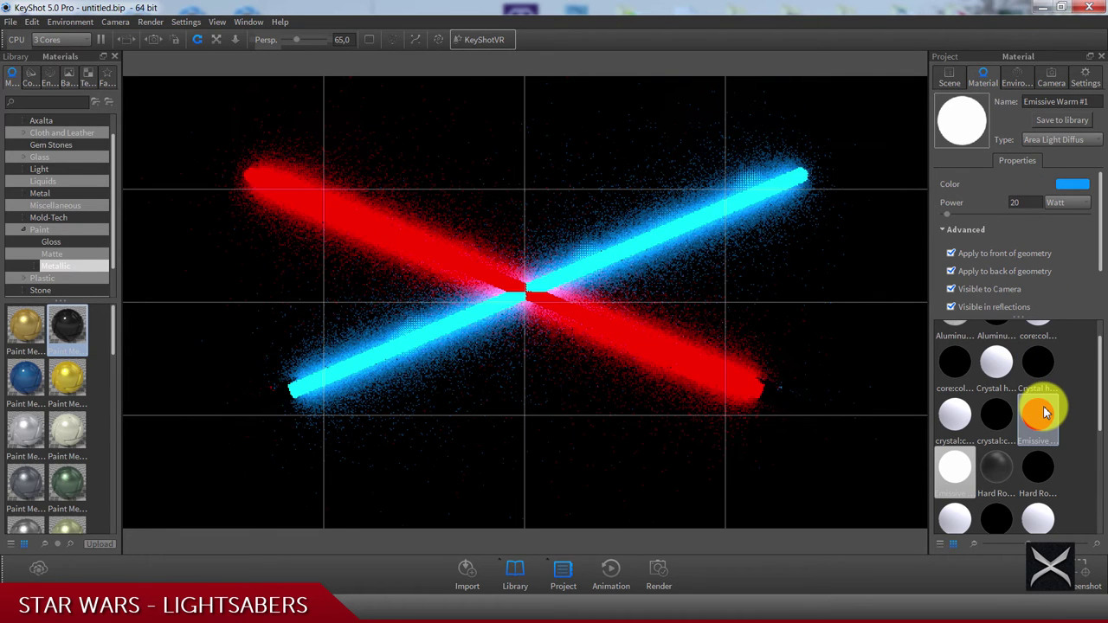
# - Review the red blade's area light settings
pyautogui.click(1040, 414)
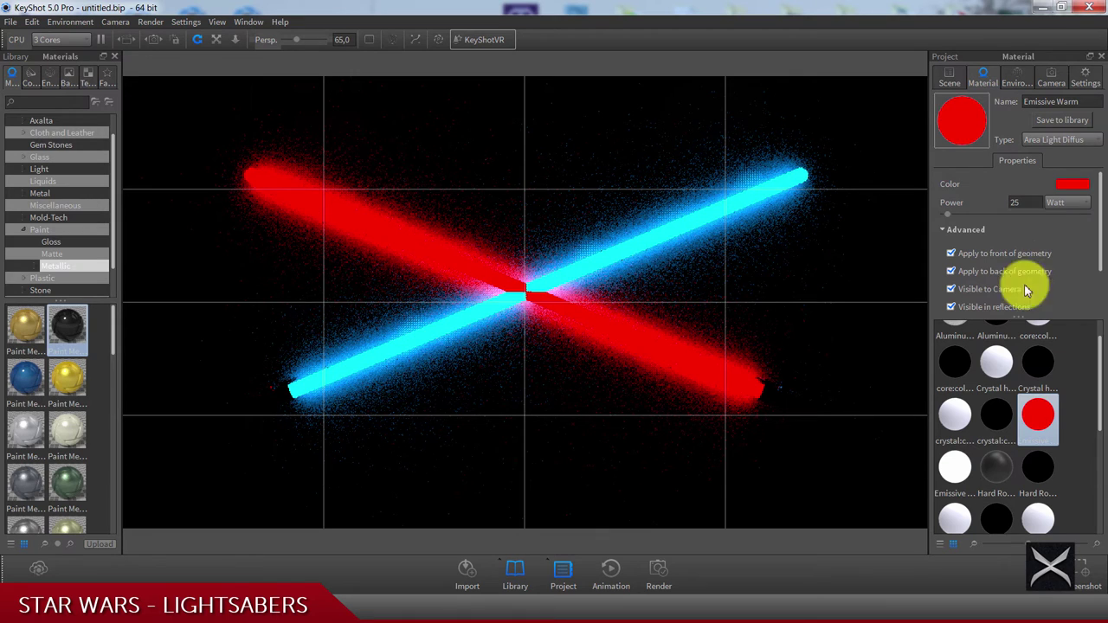
pyautogui.scroll(-2, 993, 469)
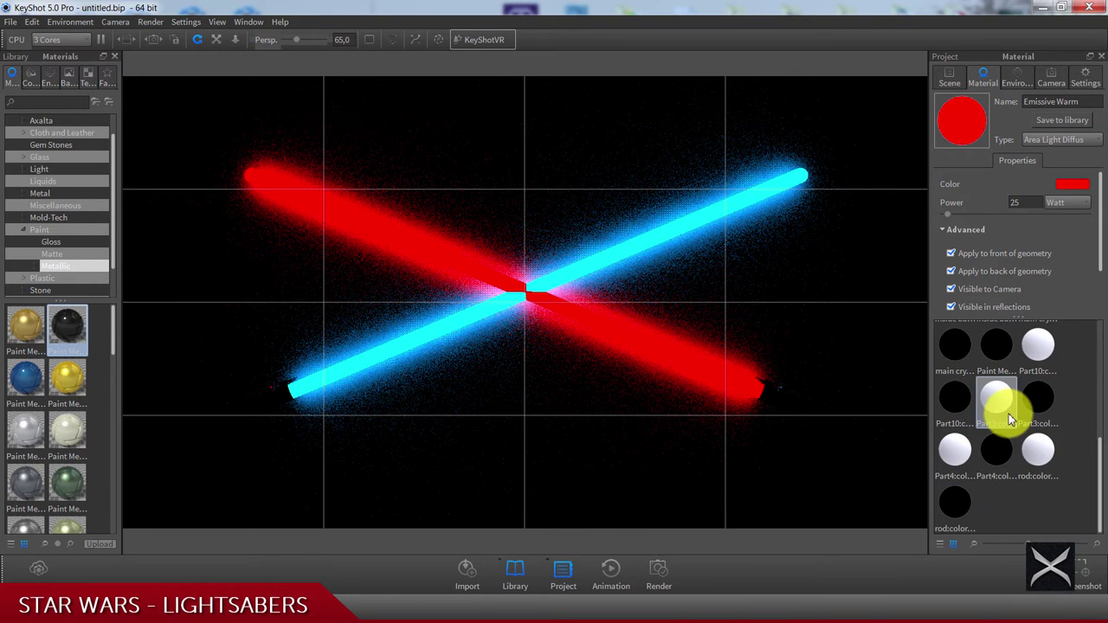
pyautogui.scroll(2, 1009, 413)
pyautogui.scroll(-3, 1008, 413)
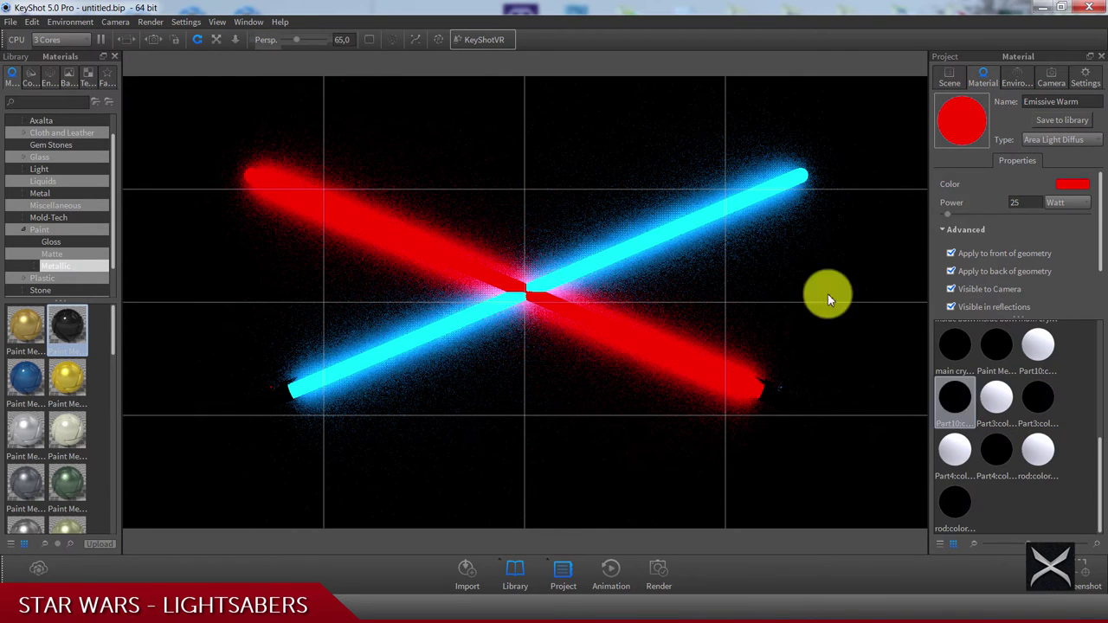
# - Raise the cyan light's power to 25 Watt and set its samples to 32
pyautogui.doubleClick(760, 196)
pyautogui.doubleClick(1009, 203)
pyautogui.write('25')
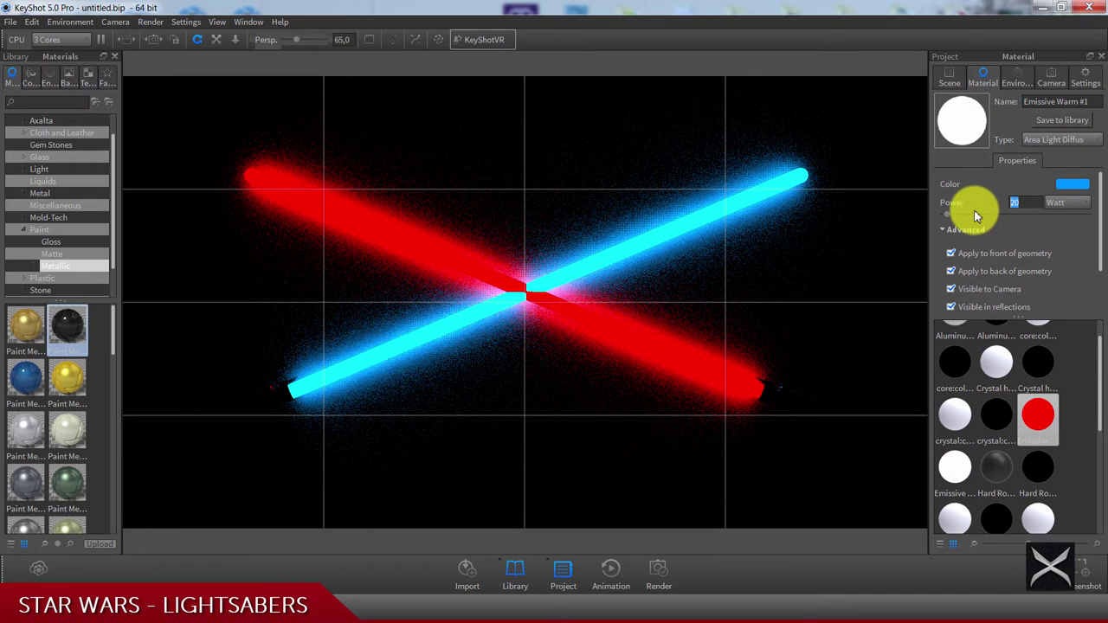
pyautogui.press('Return')
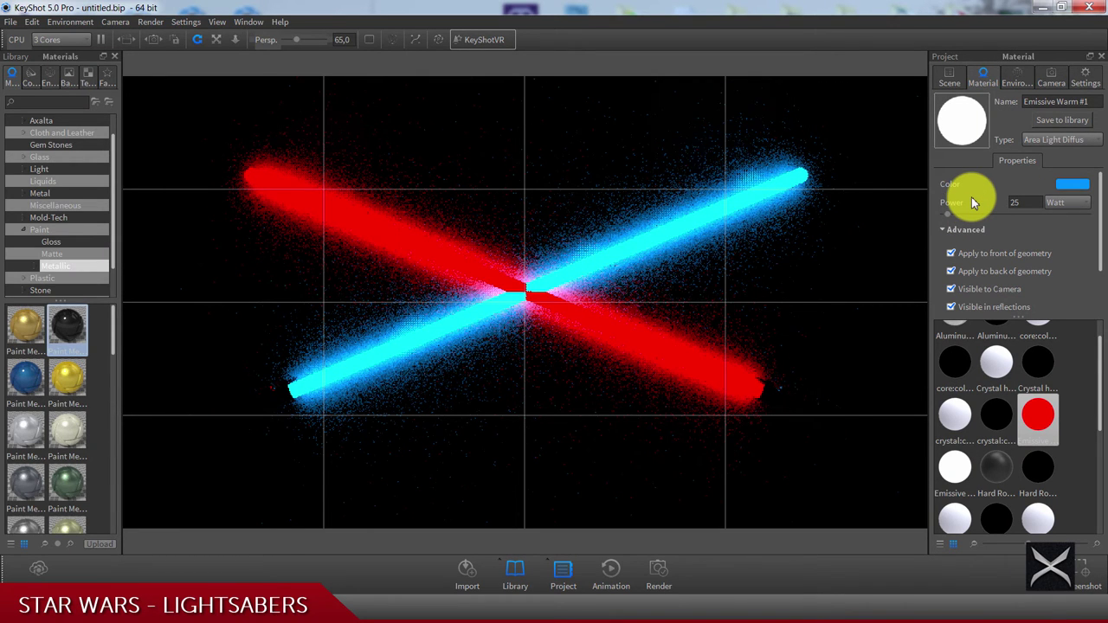
pyautogui.scroll(-2, 987, 217)
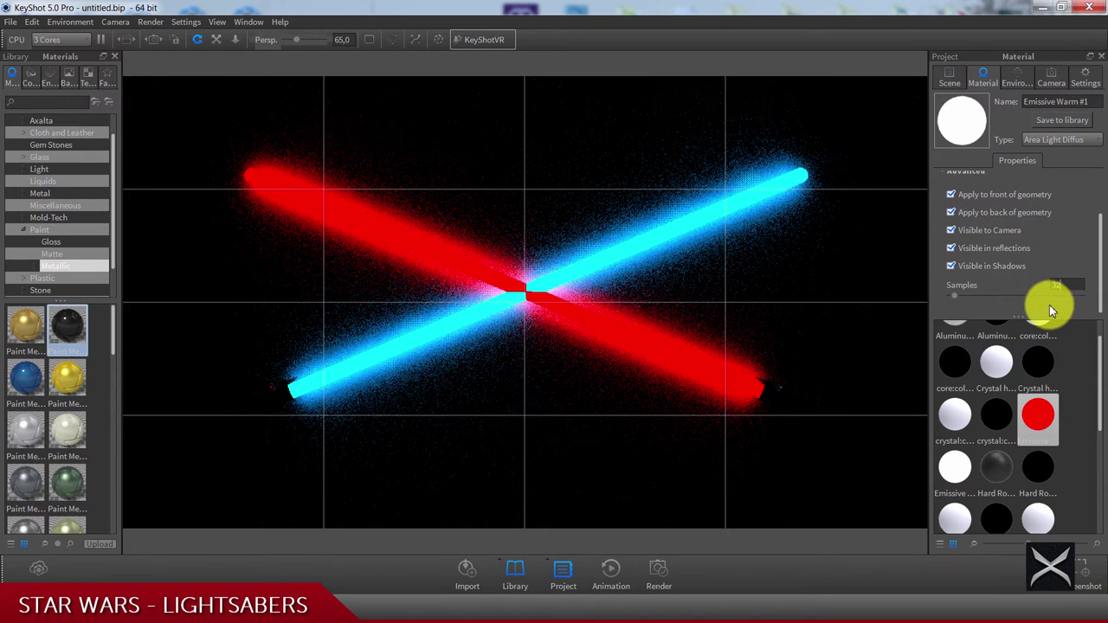
pyautogui.write('32')
pyautogui.press('Return')
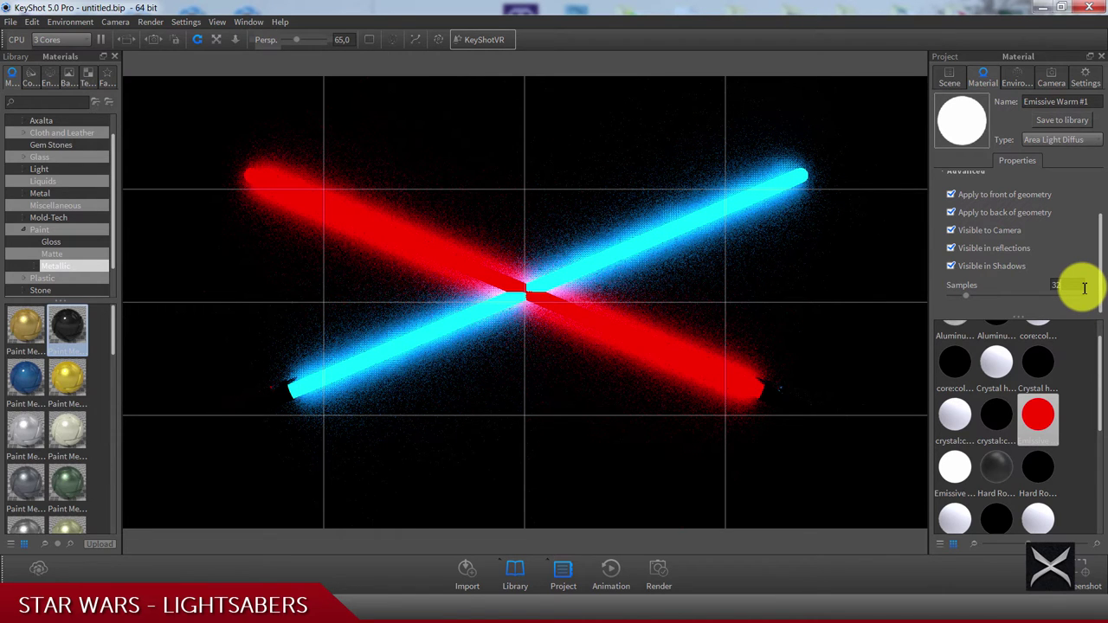
pyautogui.scroll(2, 1071, 256)
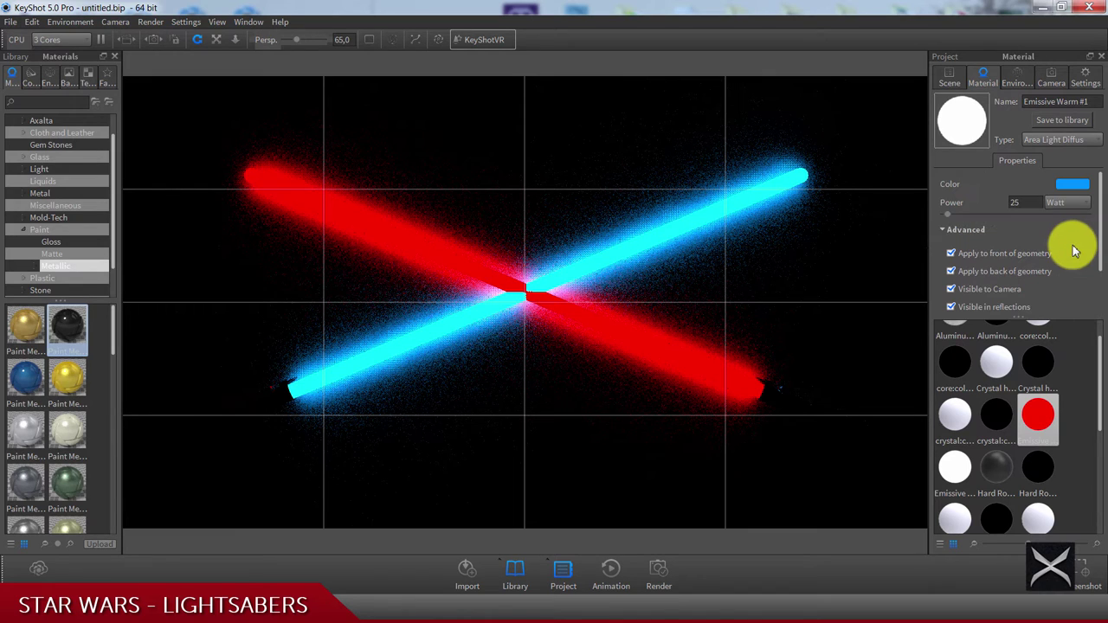
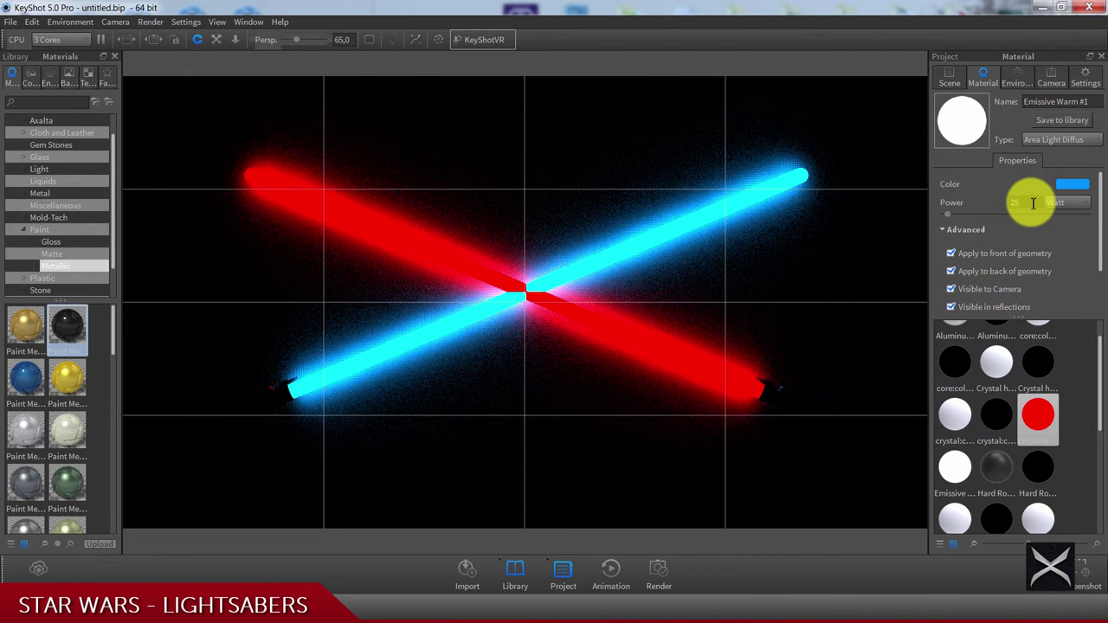
# - Set Paint Metallic Black's clear-coat refraction index to 1,65, briefly trying 2 first
pyautogui.doubleClick(858, 227)
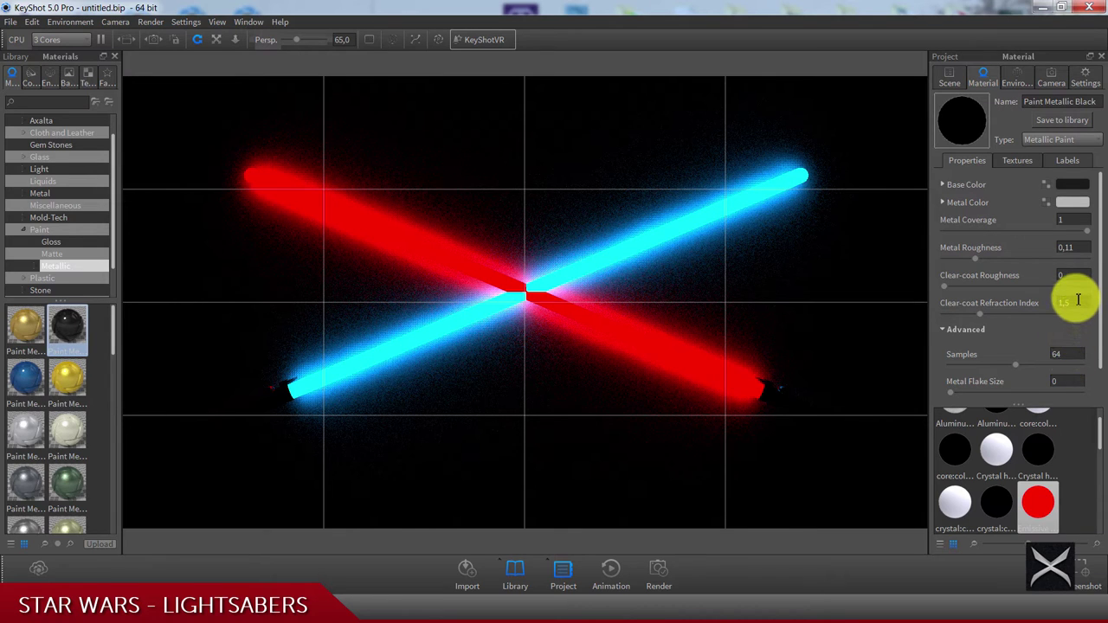
pyautogui.write('2')
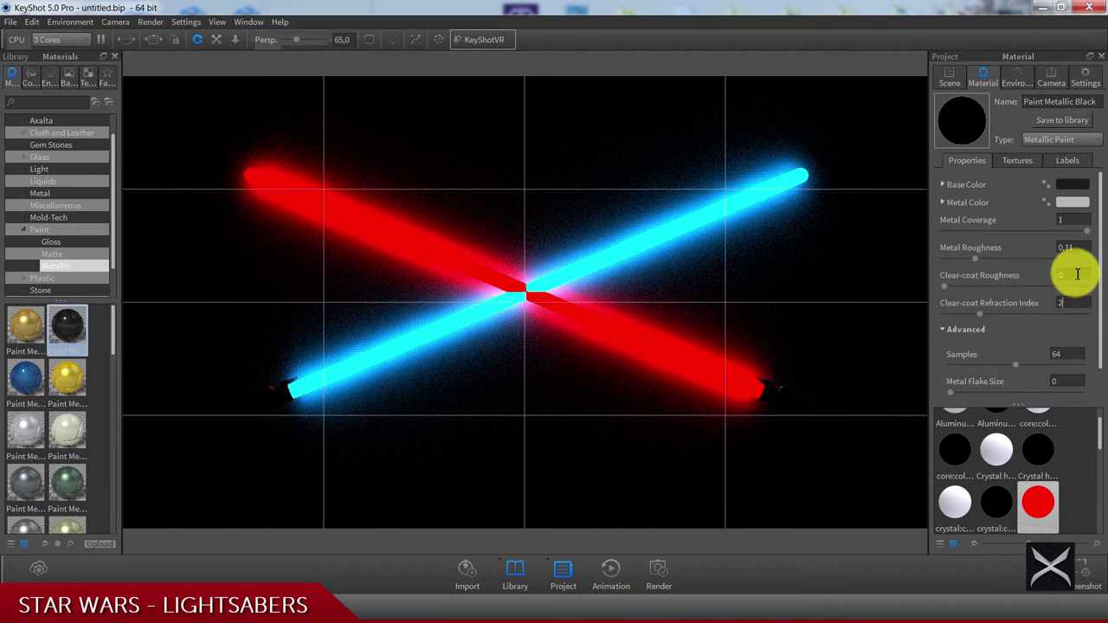
pyautogui.press('Return')
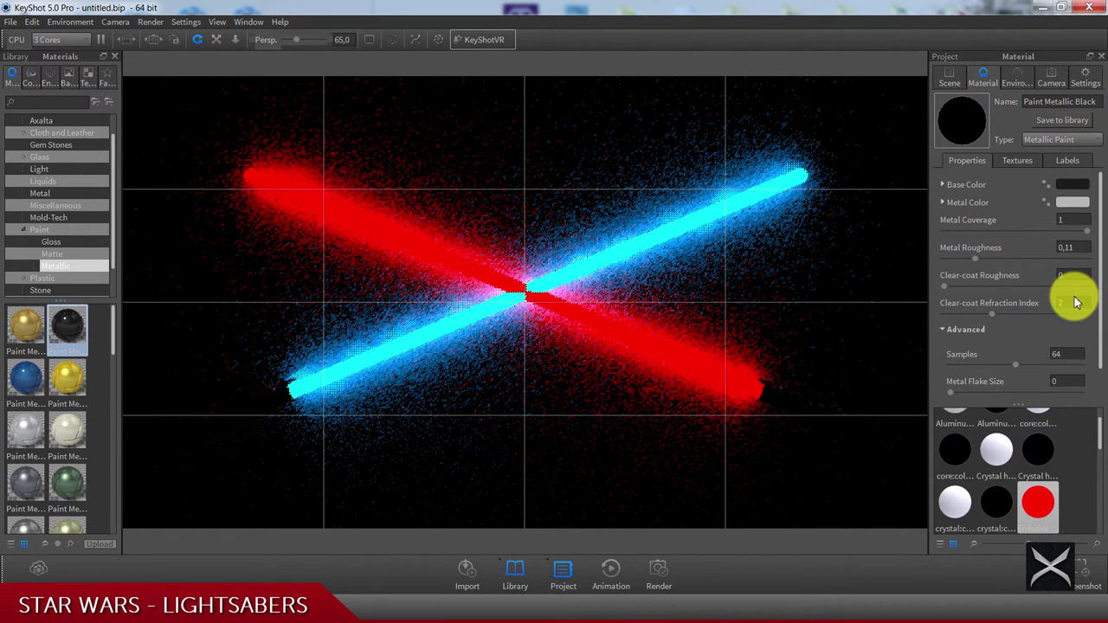
pyautogui.write('1,65')
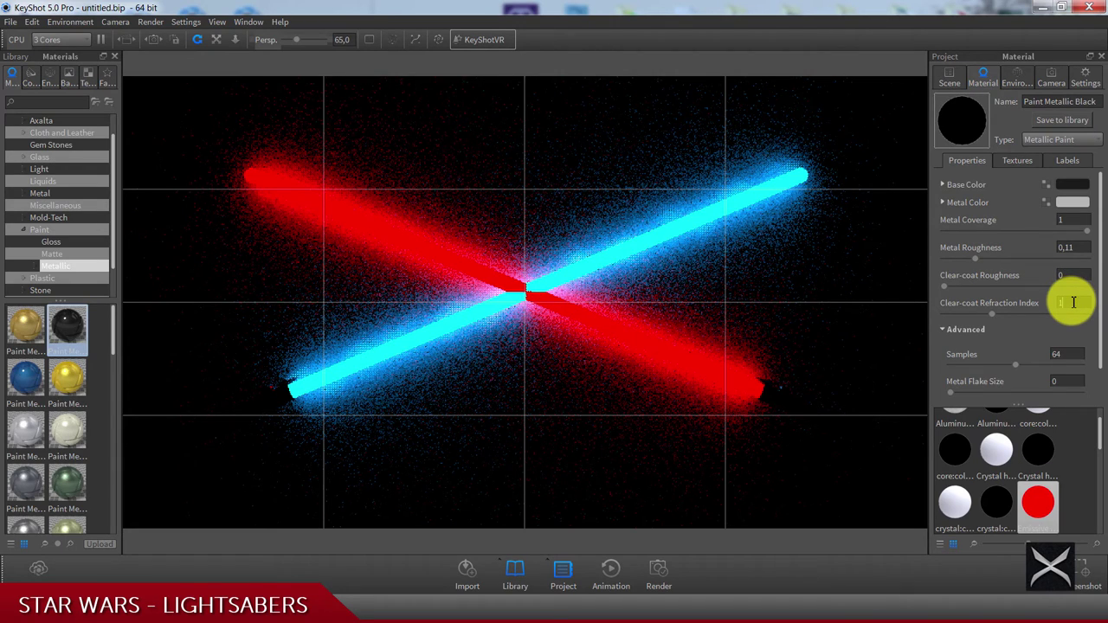
pyautogui.press('Return')
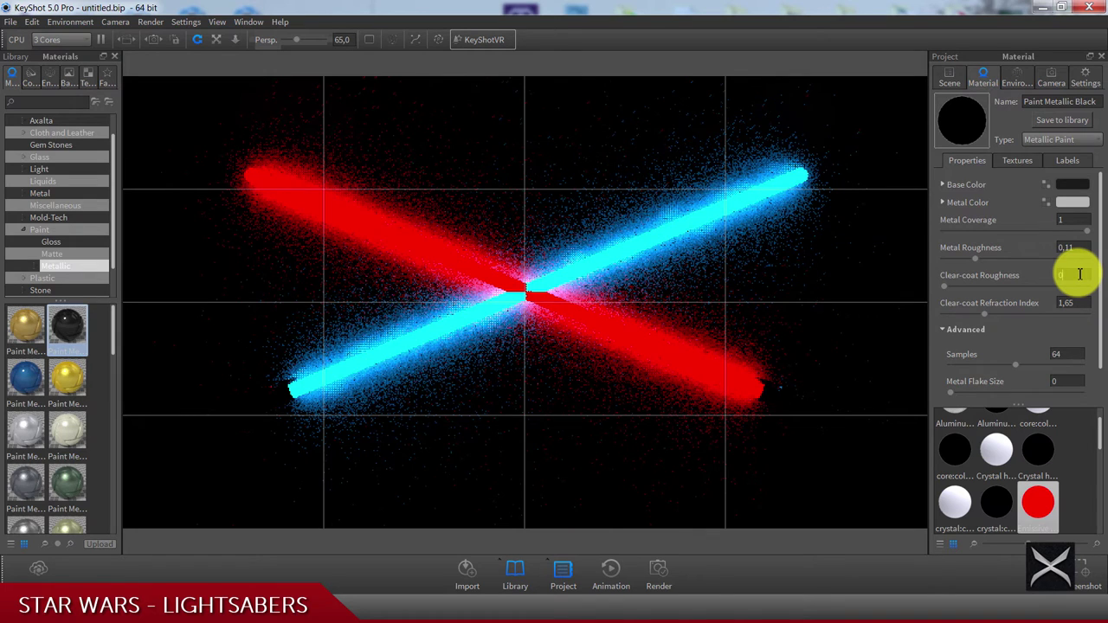
# - Set the red saber's glow material samples to 32
pyautogui.doubleClick(585, 321)
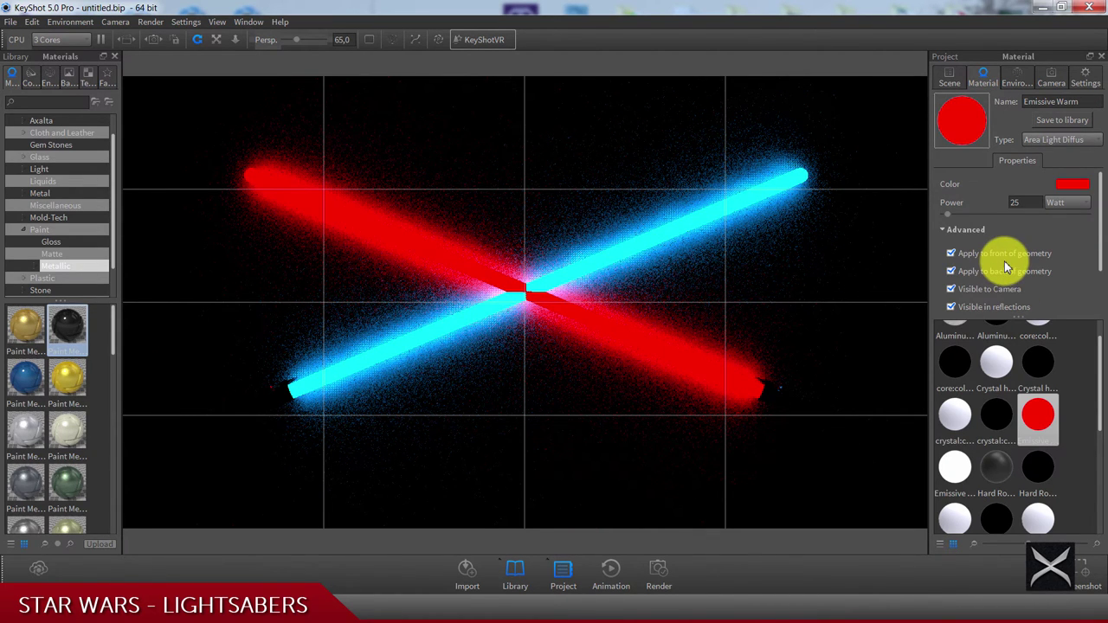
pyautogui.scroll(-2, 1004, 266)
pyautogui.doubleClick(1056, 286)
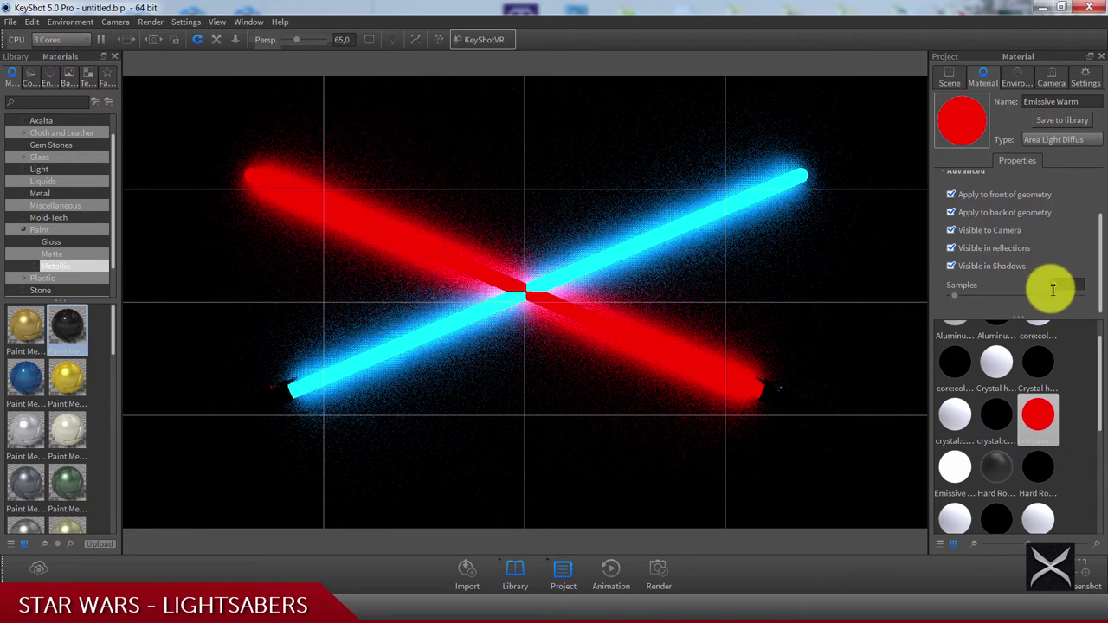
pyautogui.write('32')
pyautogui.press('Return')
# - Switch the red saber's Emissive Warm material to Emissive type with 32 samples
pyautogui.doubleClick(623, 253)
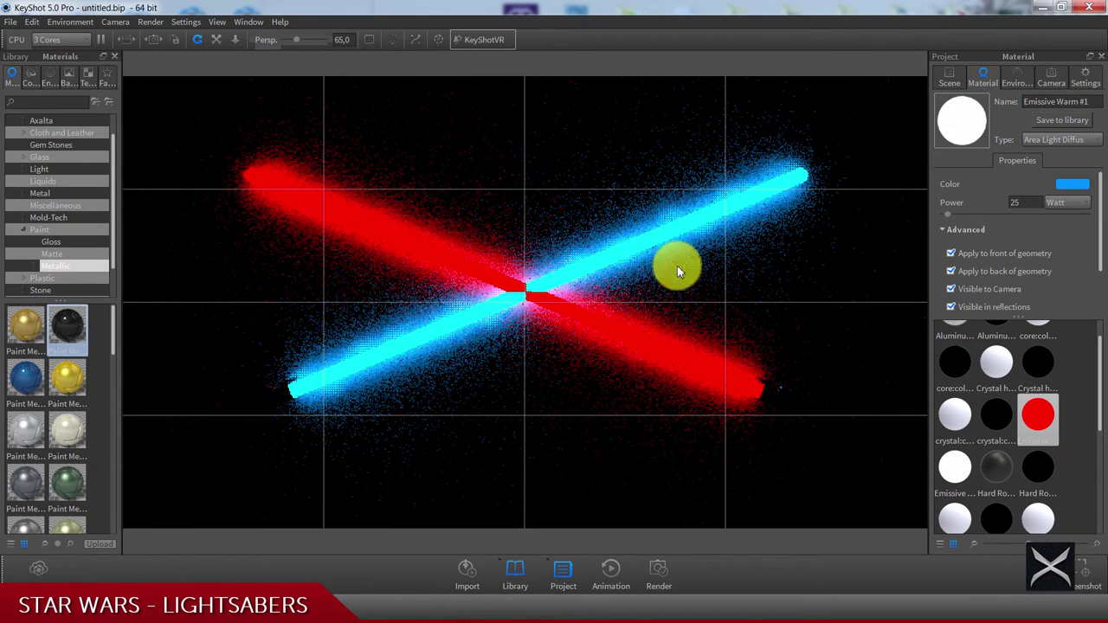
pyautogui.scroll(-2, 1043, 275)
pyautogui.scroll(2, 1010, 290)
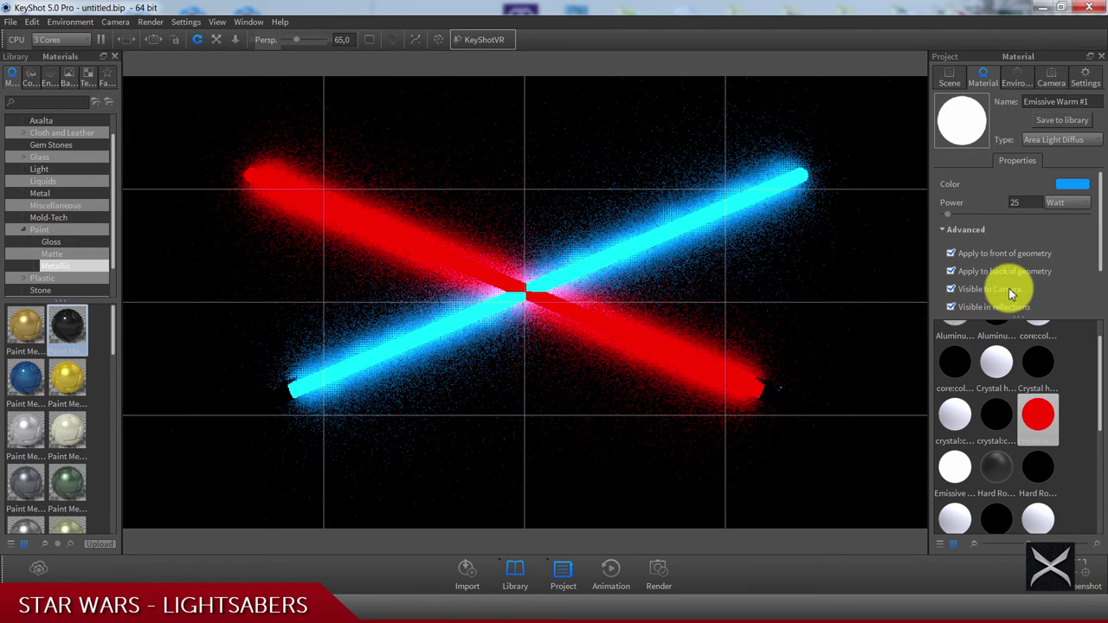
pyautogui.doubleClick(1038, 416)
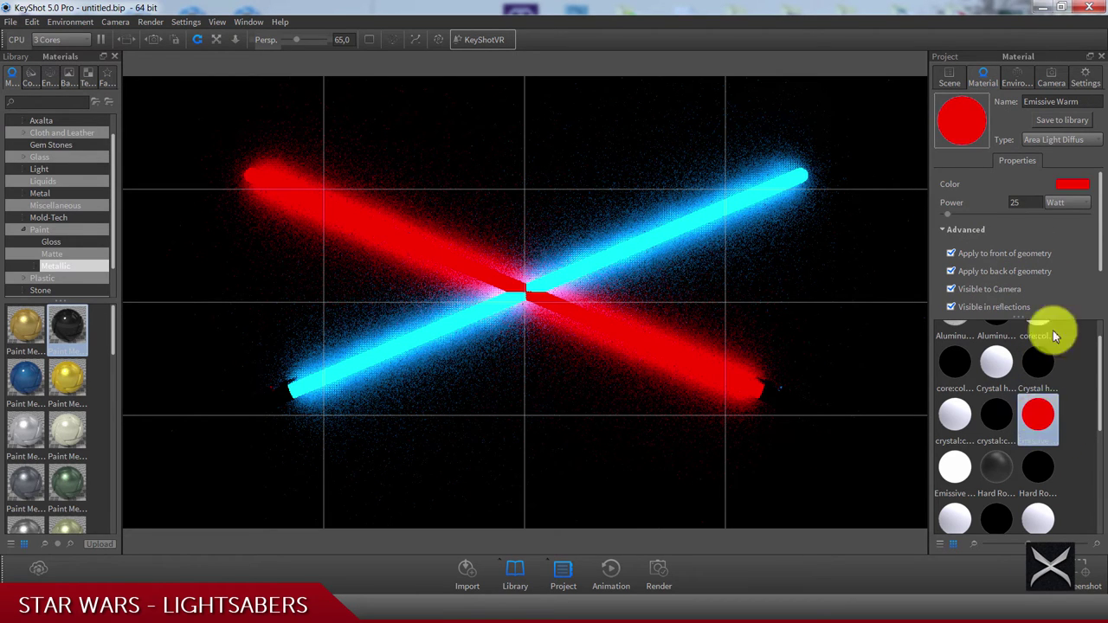
pyautogui.click(1072, 141)
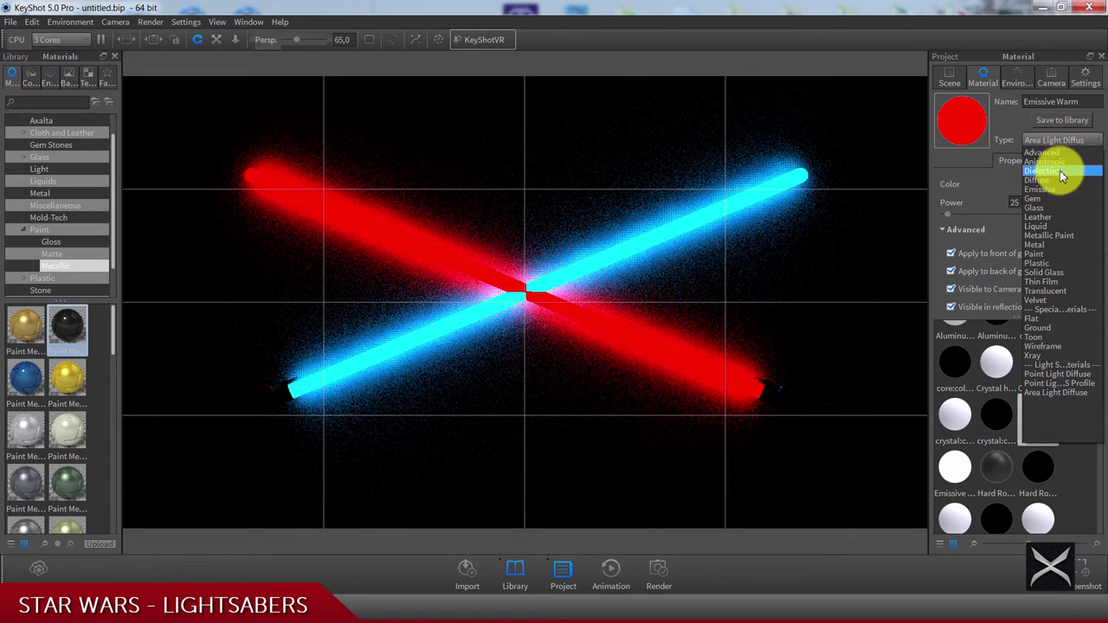
pyautogui.click(1054, 190)
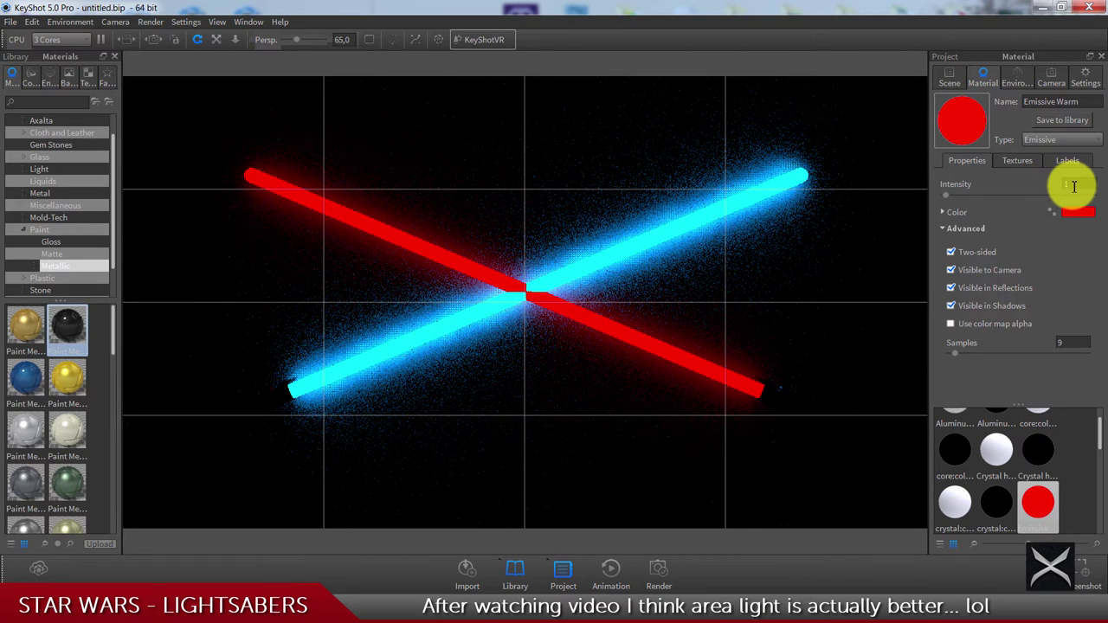
pyautogui.click(1068, 183)
pyautogui.click(1073, 343)
pyautogui.write('32')
pyautogui.press('Return')
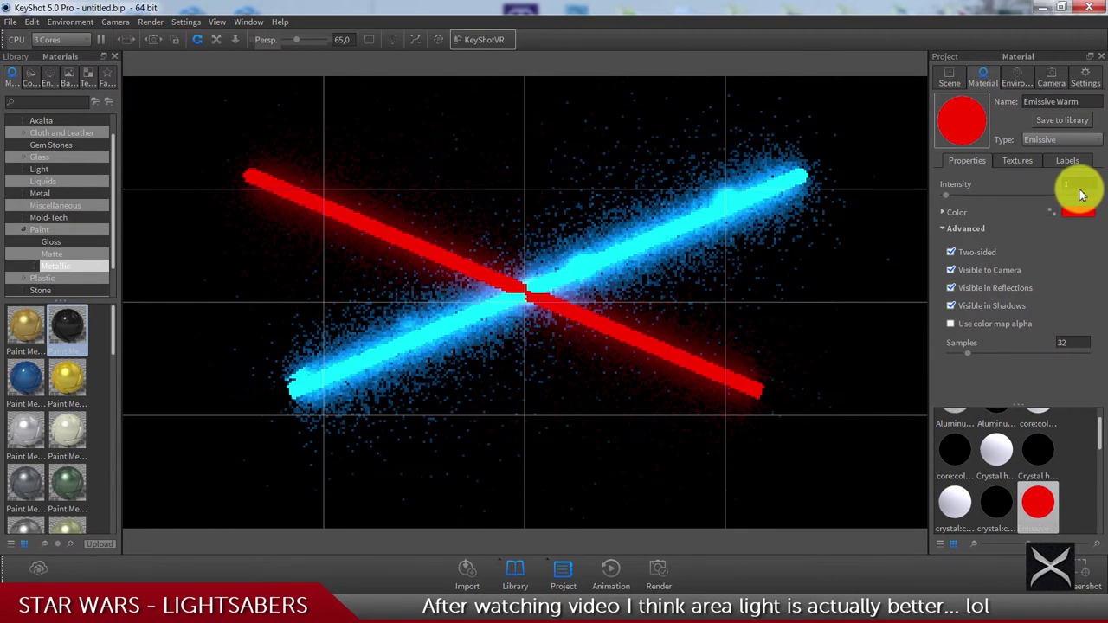
# - Try red glow intensities of 5 and then 3
pyautogui.click(1078, 184)
pyautogui.write('5')
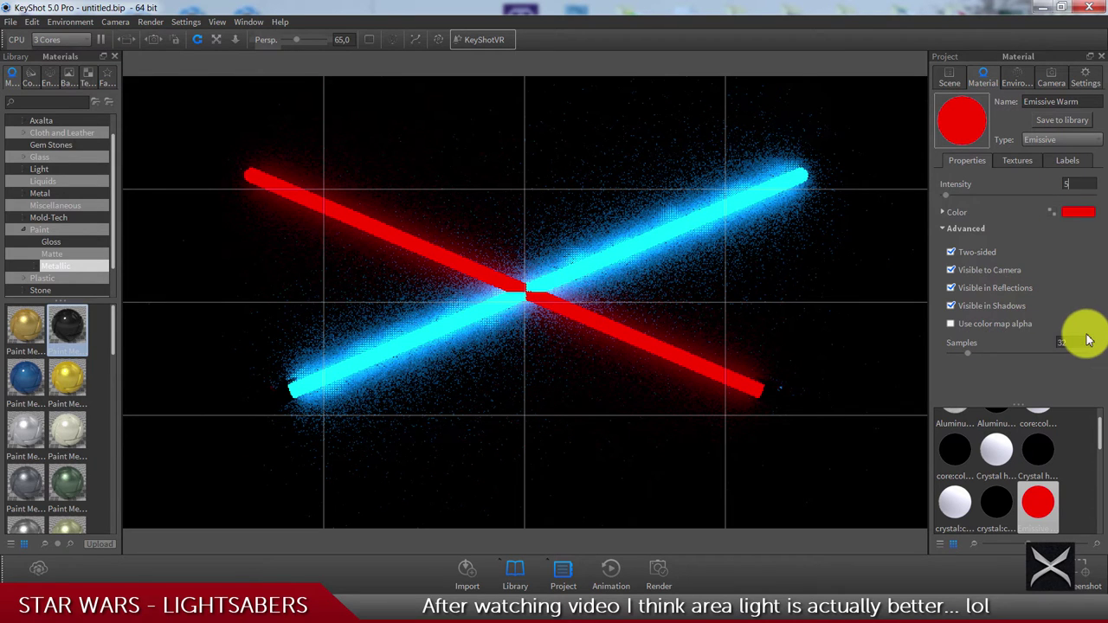
pyautogui.click(1086, 343)
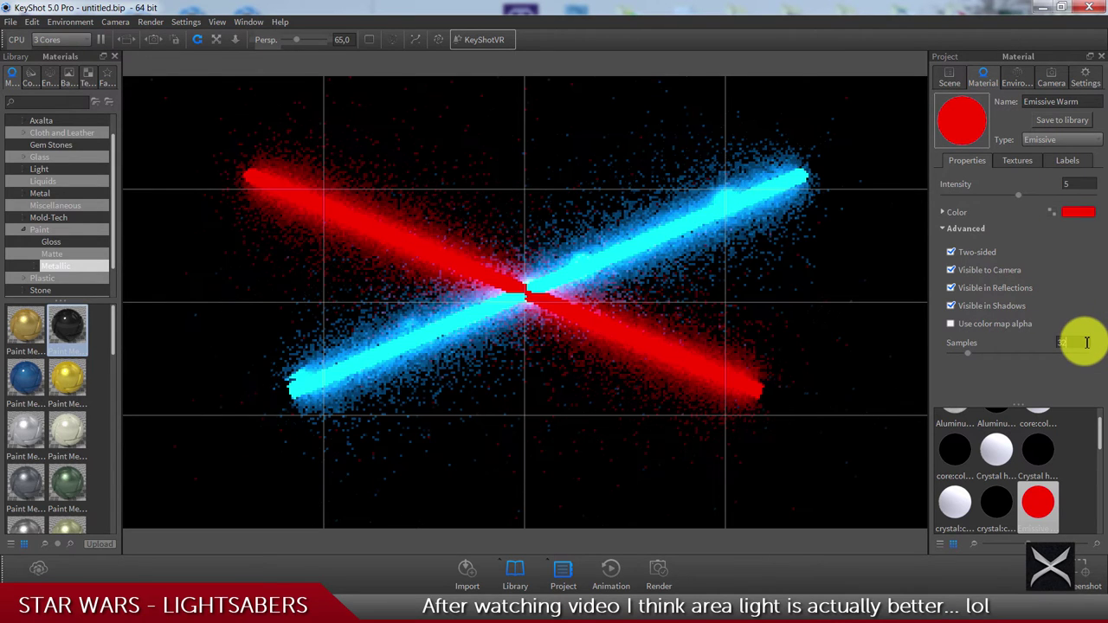
pyautogui.click(1077, 183)
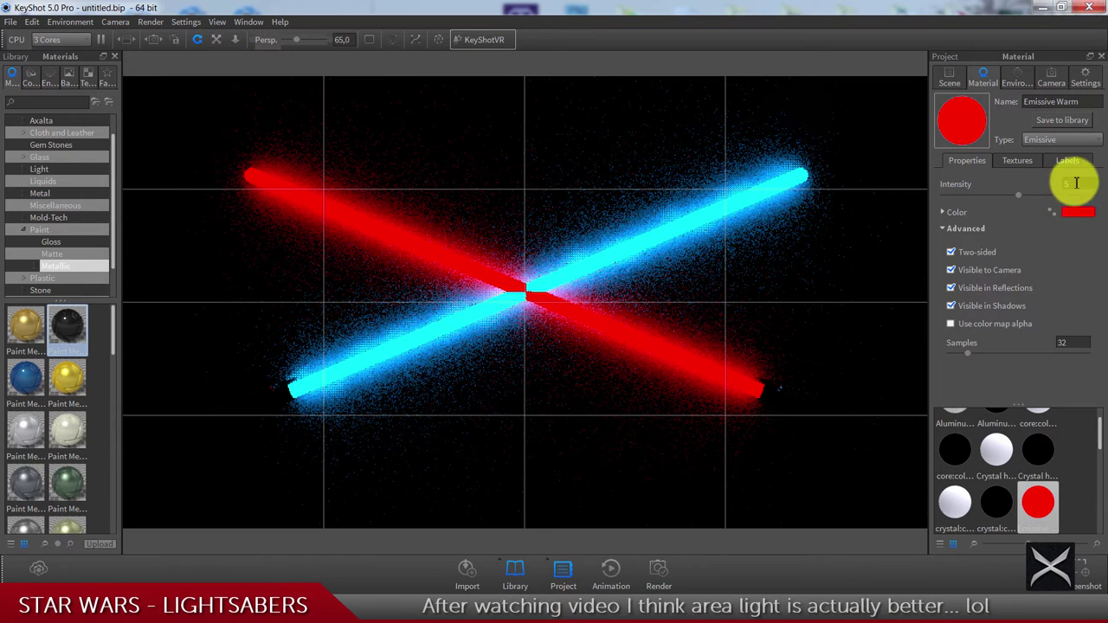
pyautogui.write('3')
pyautogui.click(1082, 340)
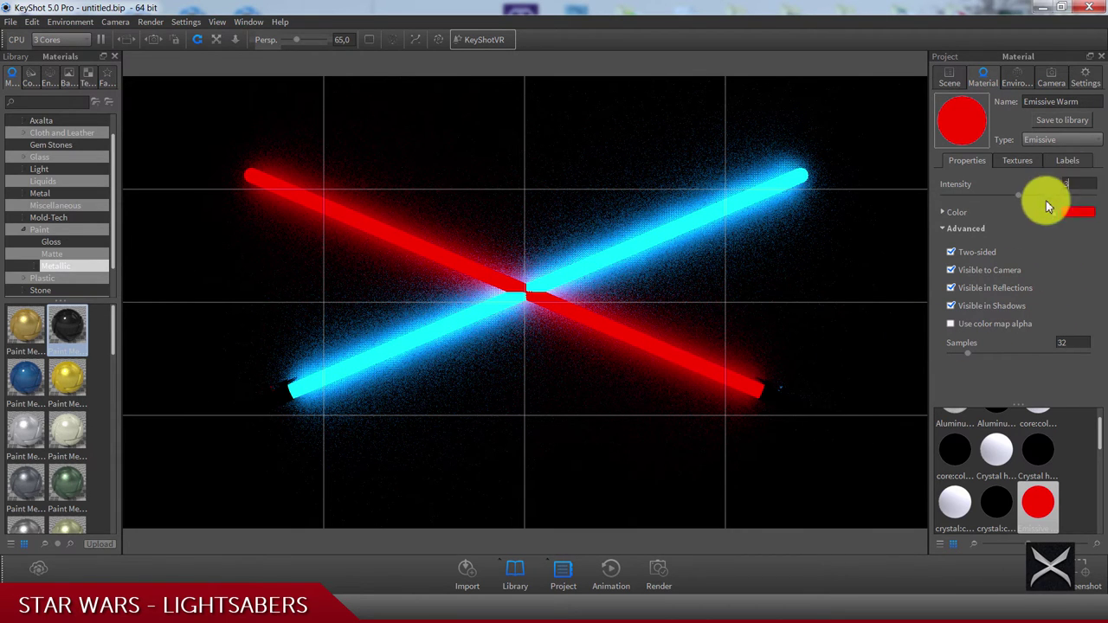
# - Settle the red saber's emissive intensity at 4
pyautogui.doubleClick(1081, 183)
pyautogui.write('4')
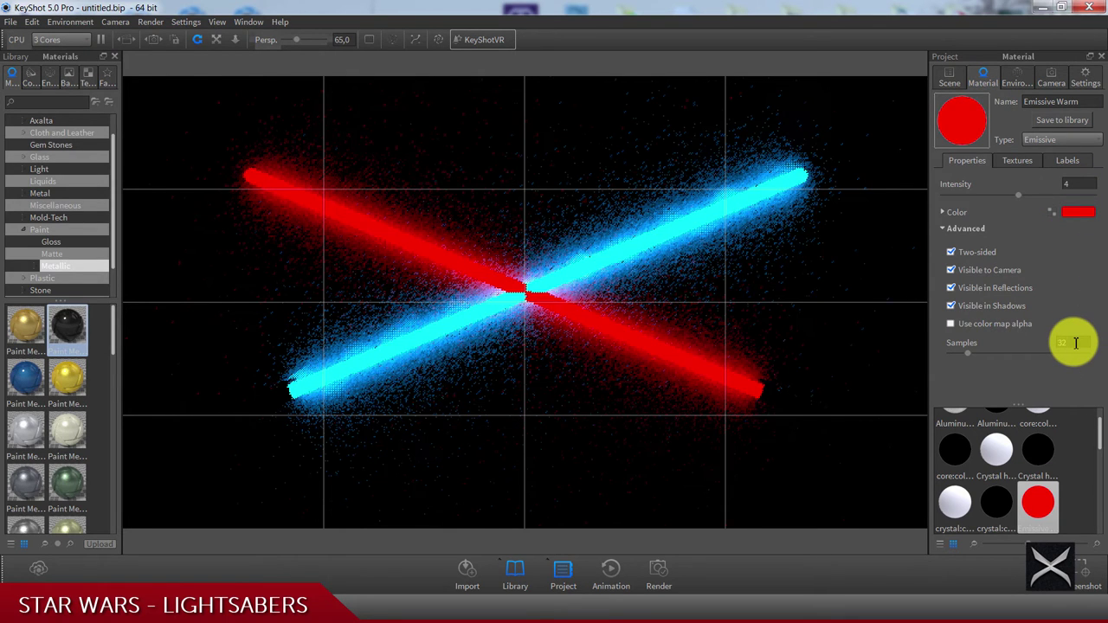
pyautogui.doubleClick(1080, 185)
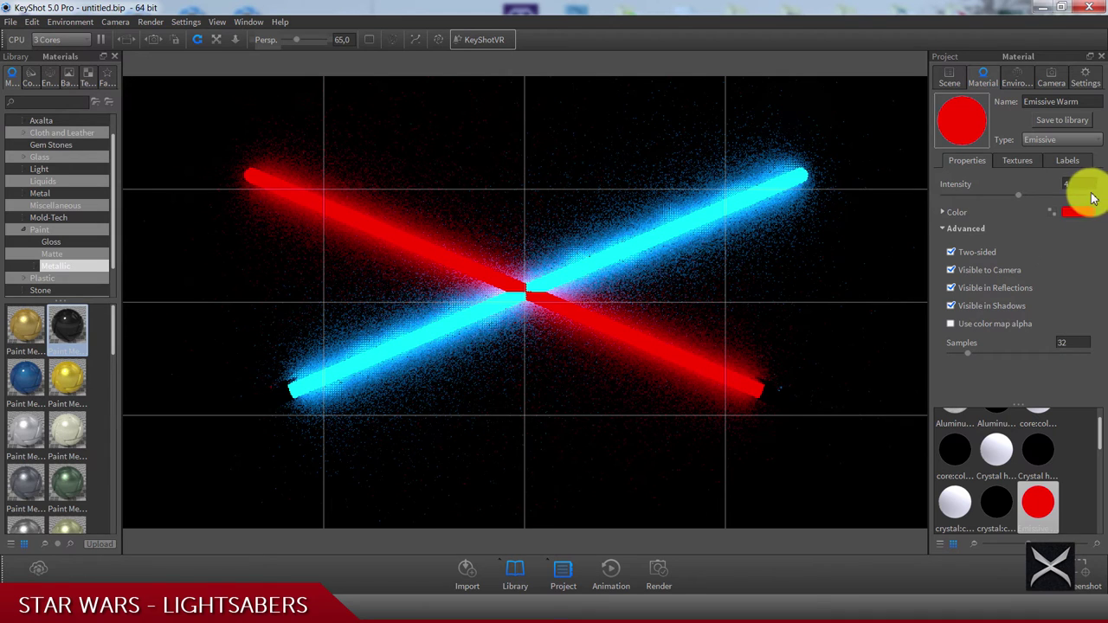
pyautogui.write('5')
pyautogui.press('Return')
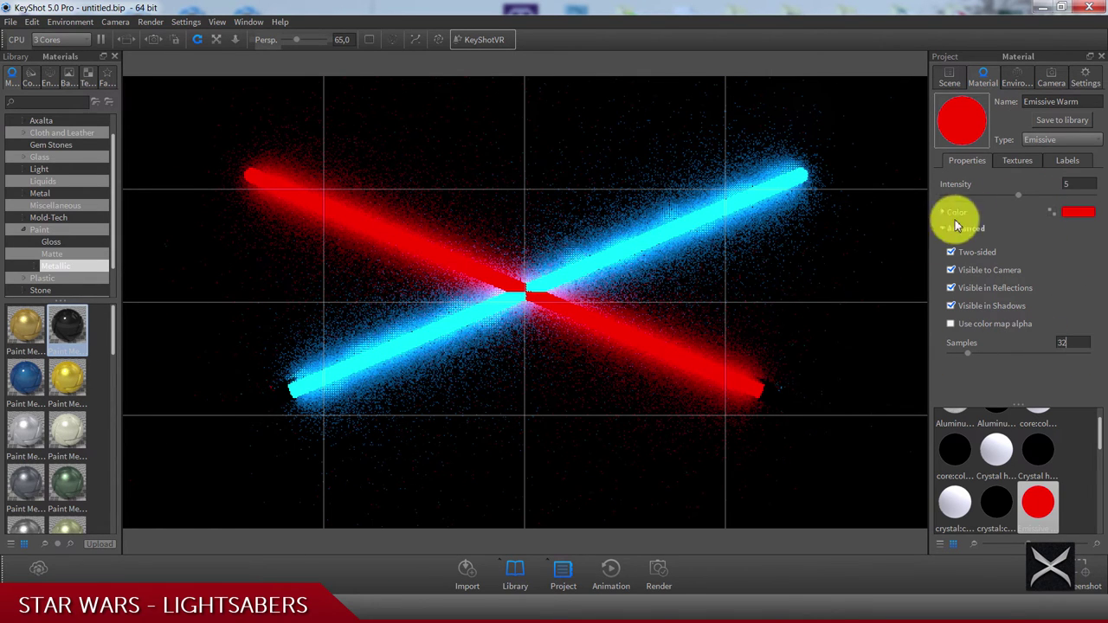
pyautogui.doubleClick(1081, 184)
pyautogui.write('4')
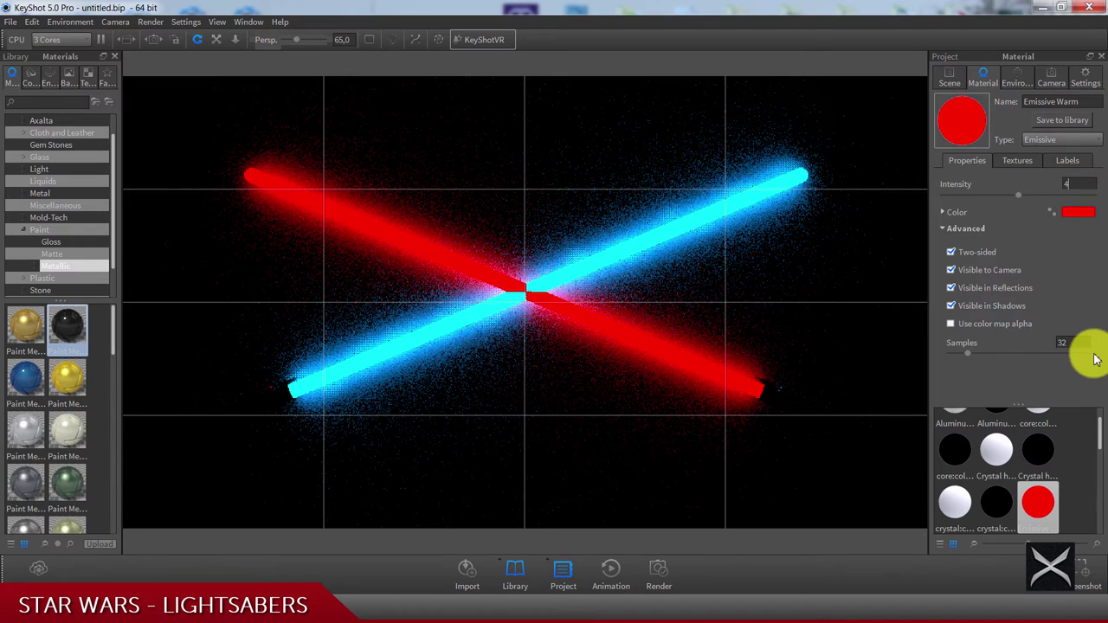
pyautogui.press('Return')
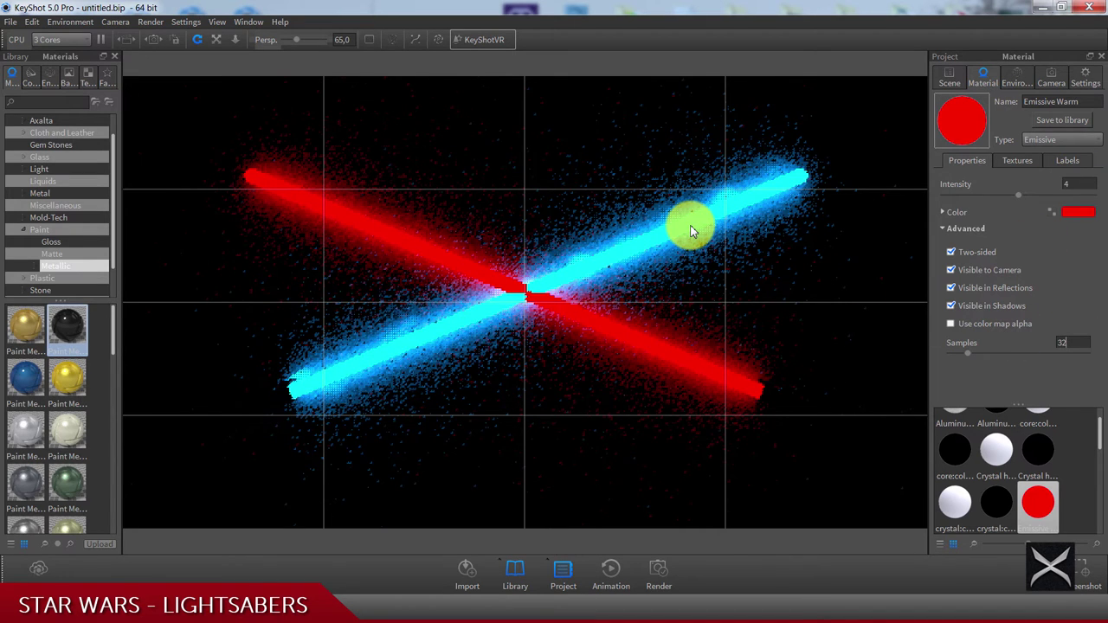
pyautogui.doubleClick(691, 232)
# - Switch the blue saber's material to Emissive type and raise its samples to 32
pyautogui.click(1064, 149)
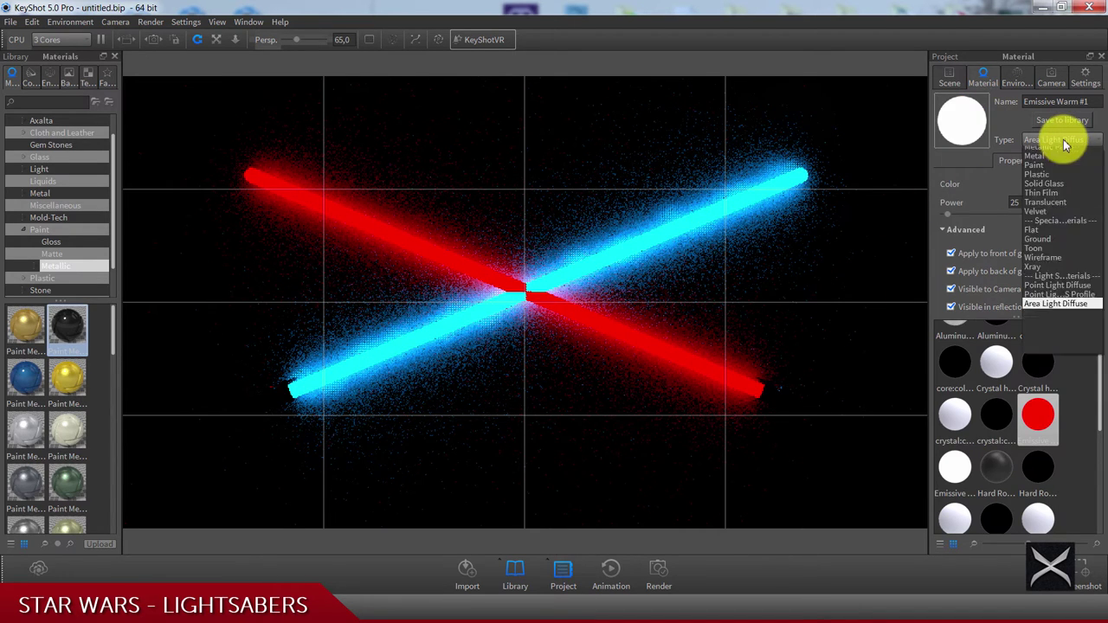
pyautogui.click(1047, 191)
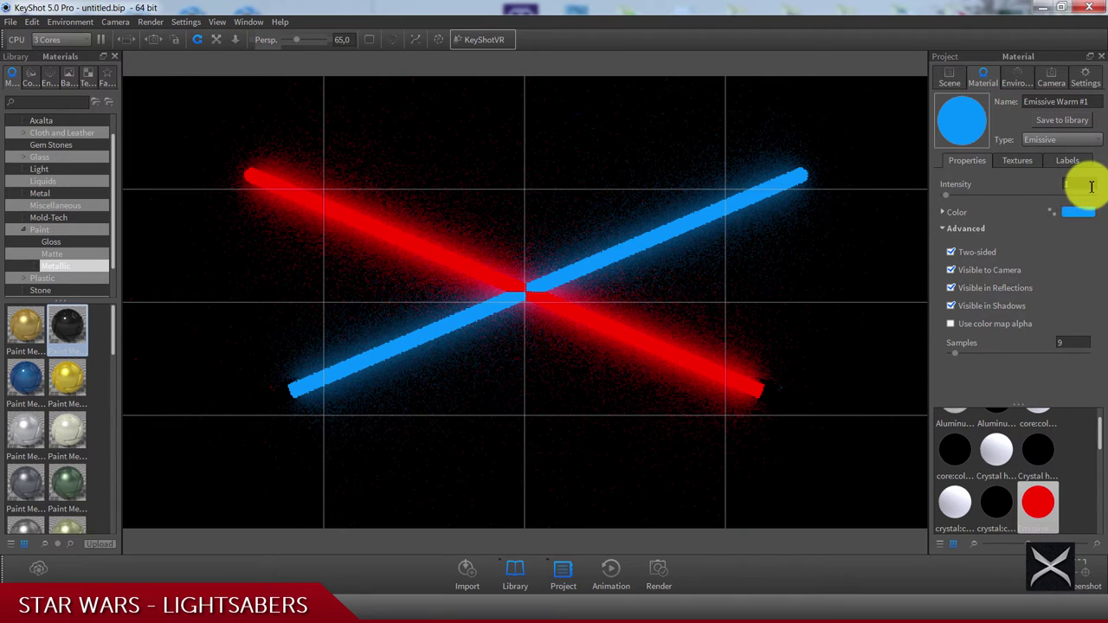
pyautogui.moveTo(956, 353); pyautogui.dragTo(968, 354)
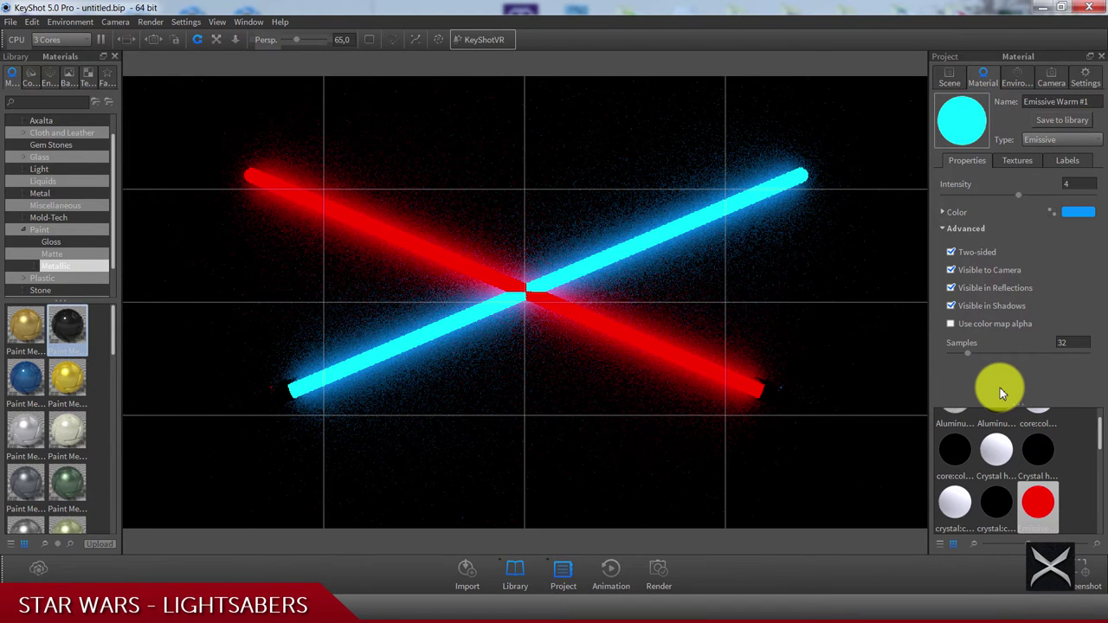
# - Set the black hilt paint's clear-coat roughness to 0
pyautogui.doubleClick(802, 272)
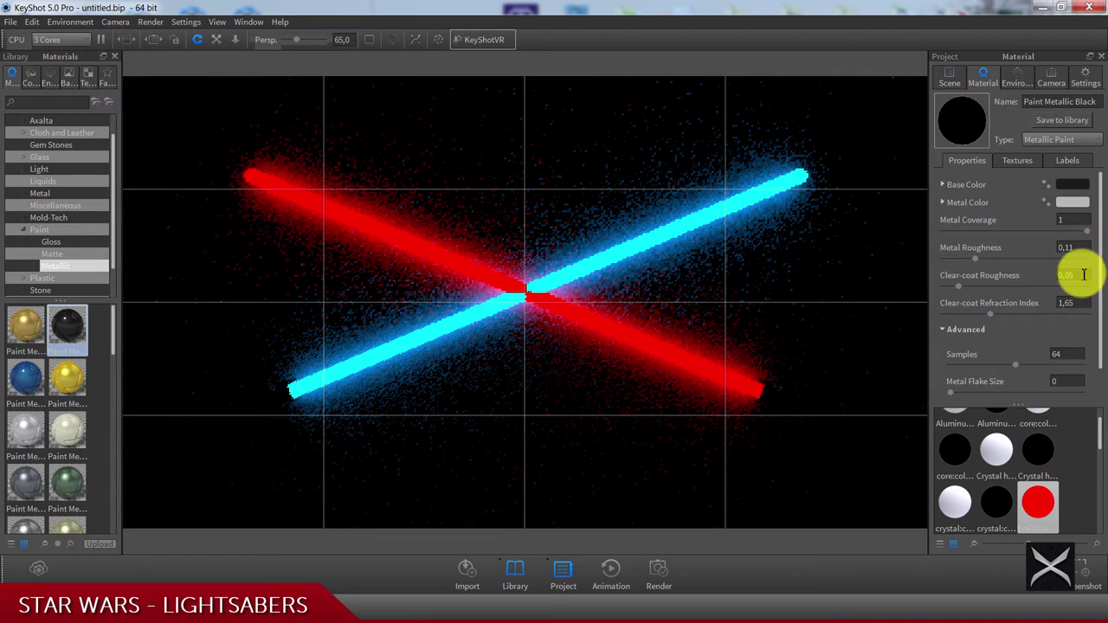
pyautogui.click(1072, 275)
pyautogui.write('0')
pyautogui.click(1084, 248)
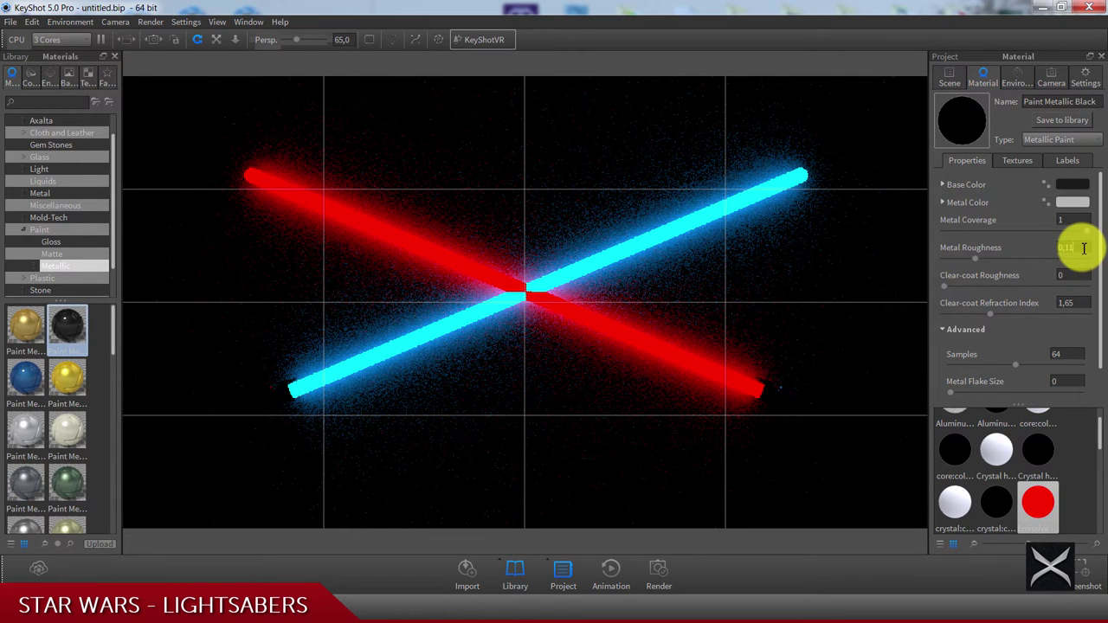
# - Keep the metal colour unchanged, set Metal Roughness to 0,125 and show render settings
pyautogui.click(1073, 204)
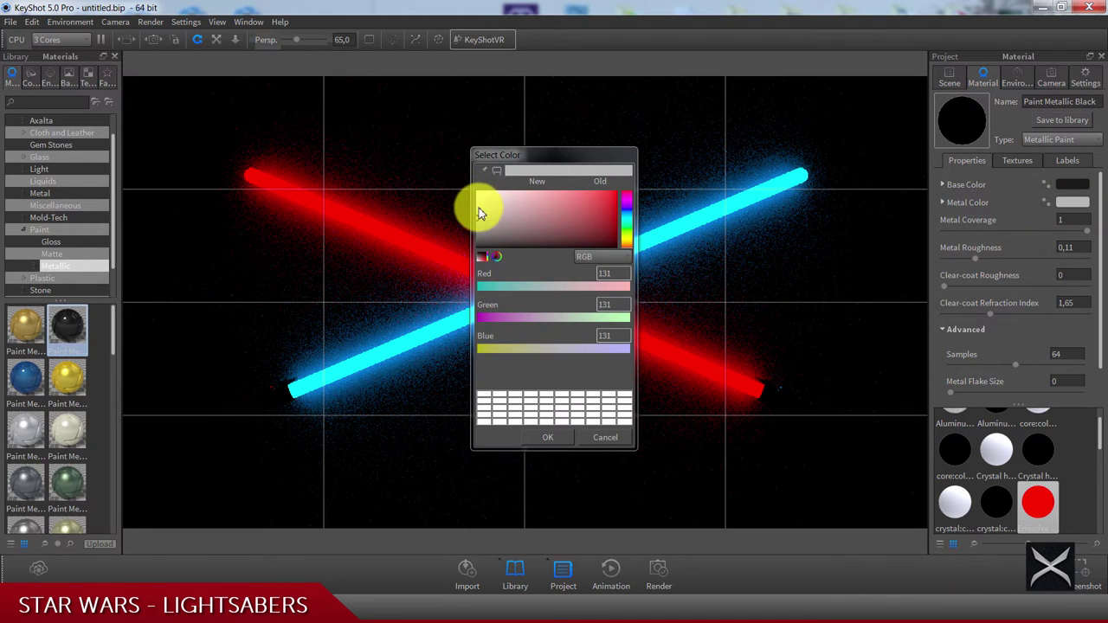
pyautogui.click(477, 209)
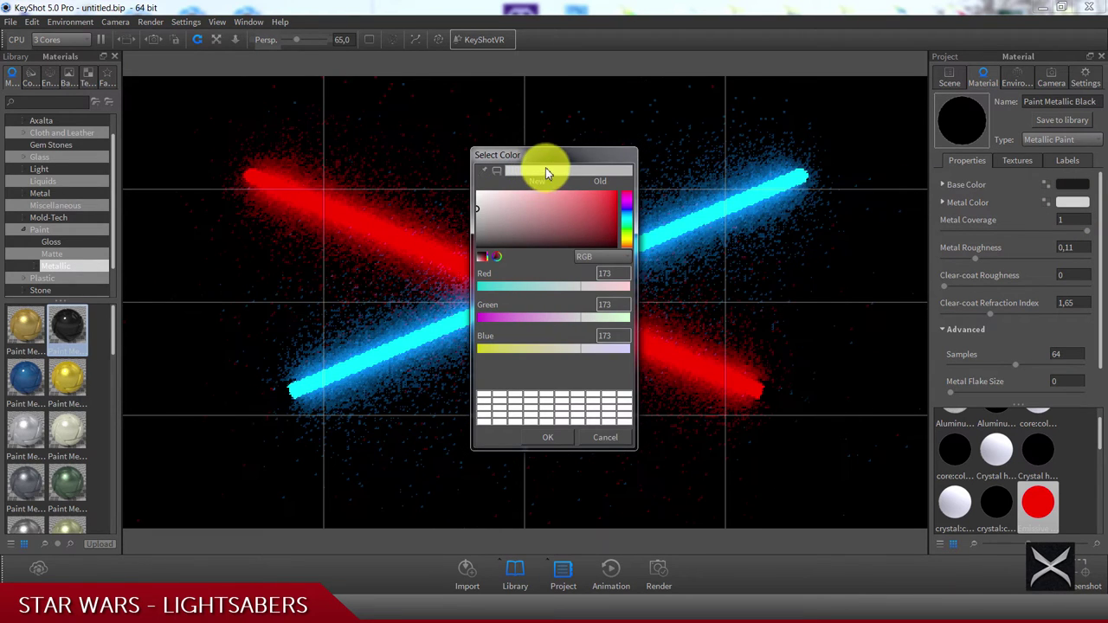
pyautogui.moveTo(554, 161); pyautogui.dragTo(822, 142)
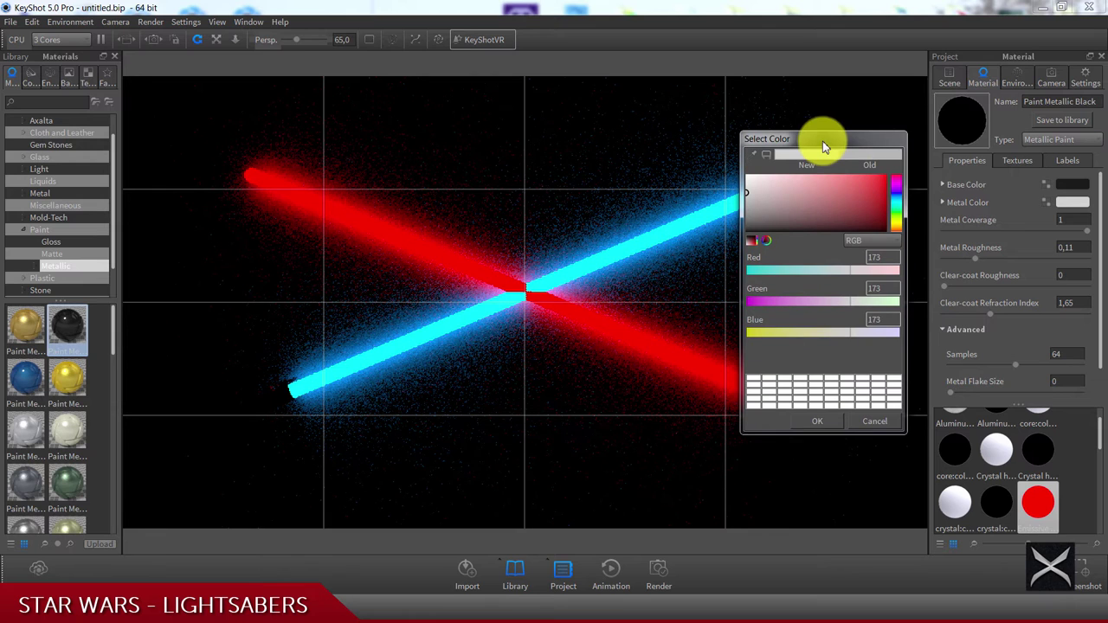
pyautogui.click(875, 421)
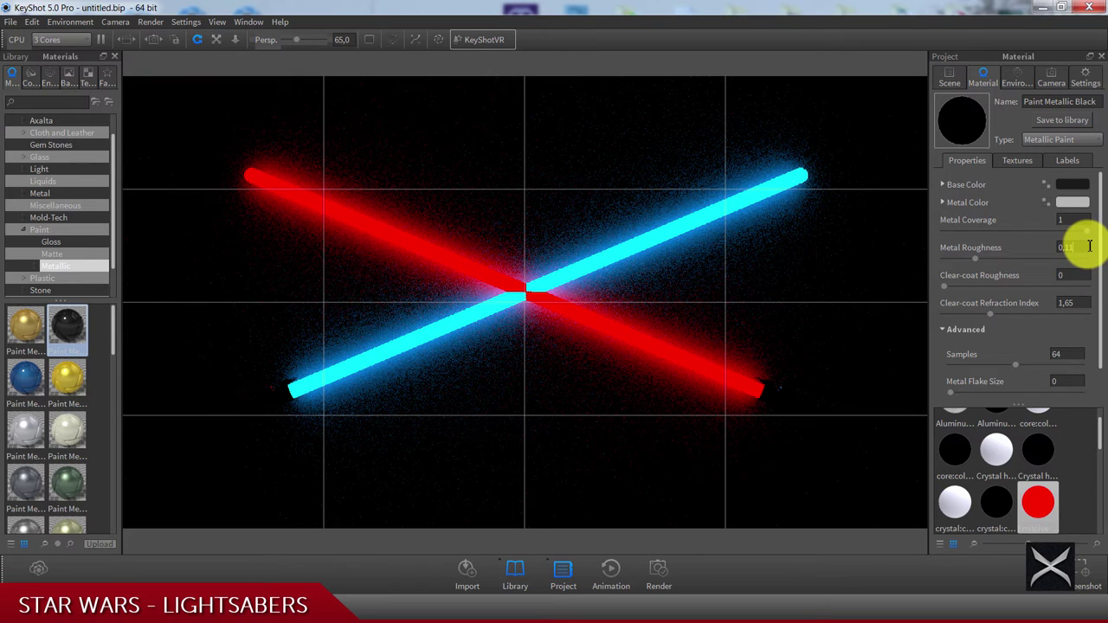
pyautogui.write('25')
pyautogui.click(1079, 276)
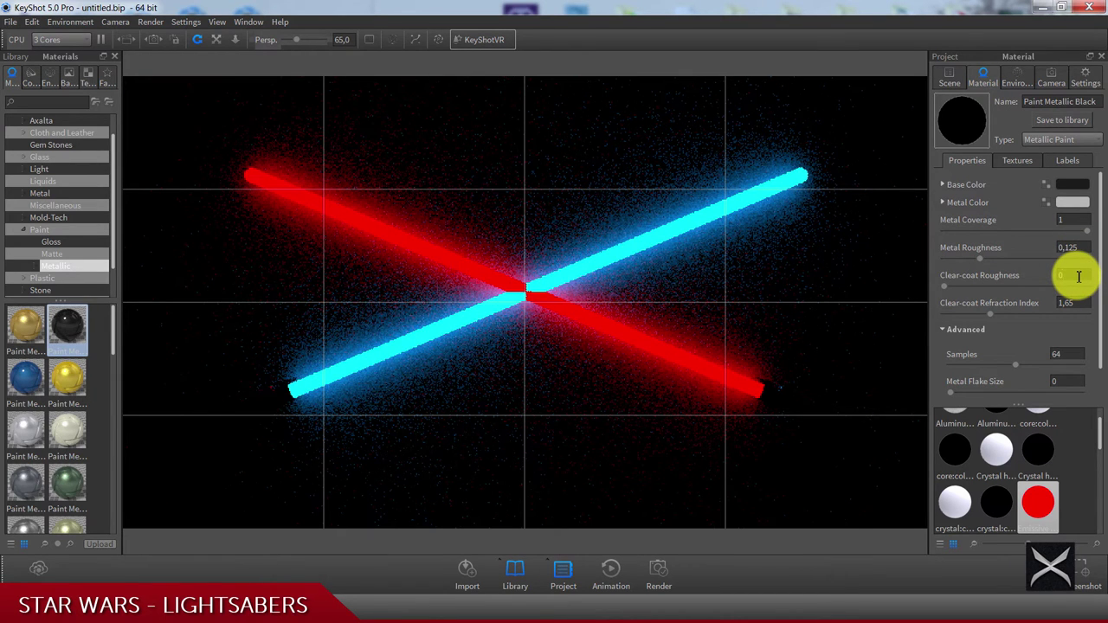
pyautogui.press('Return')
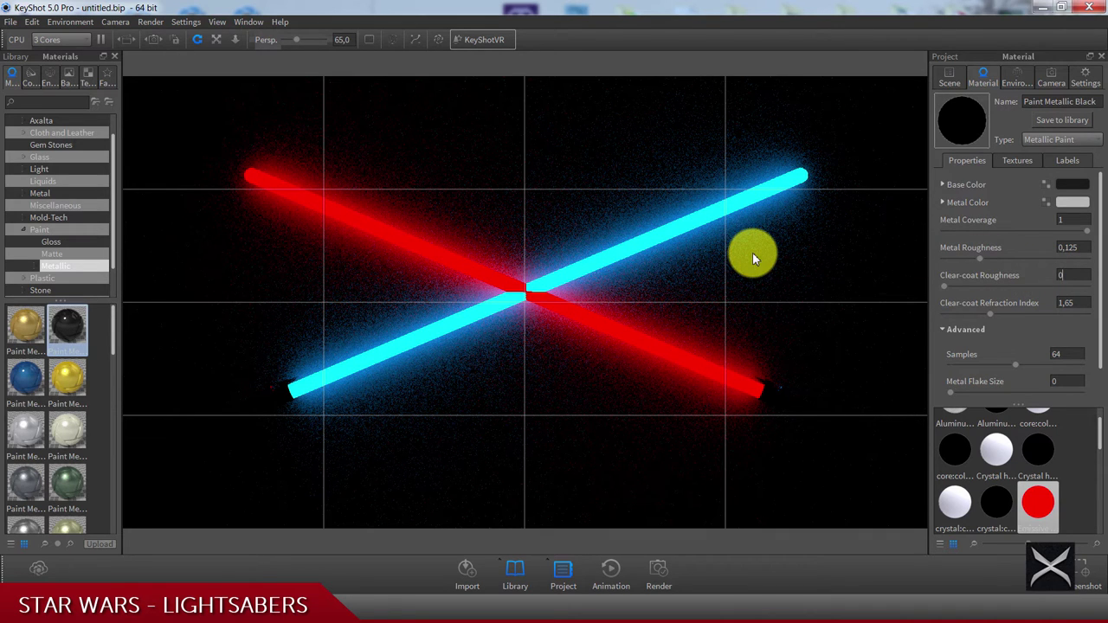
pyautogui.click(1078, 78)
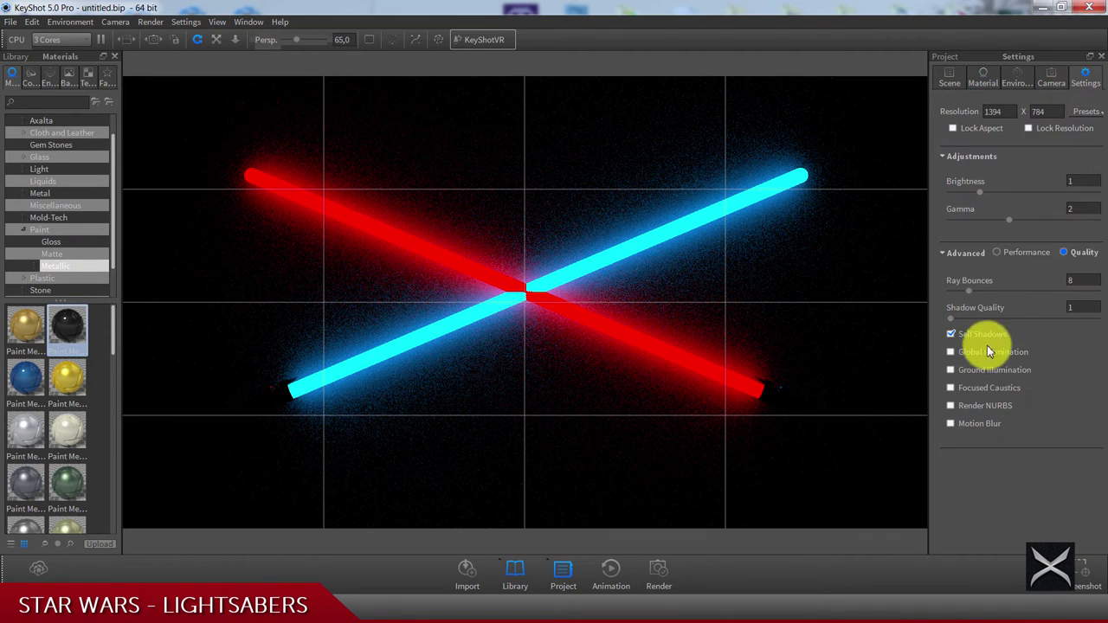
# - Enable Global Illumination with 8 ray bounces and give the cyan glow 128 samples
pyautogui.click(965, 352)
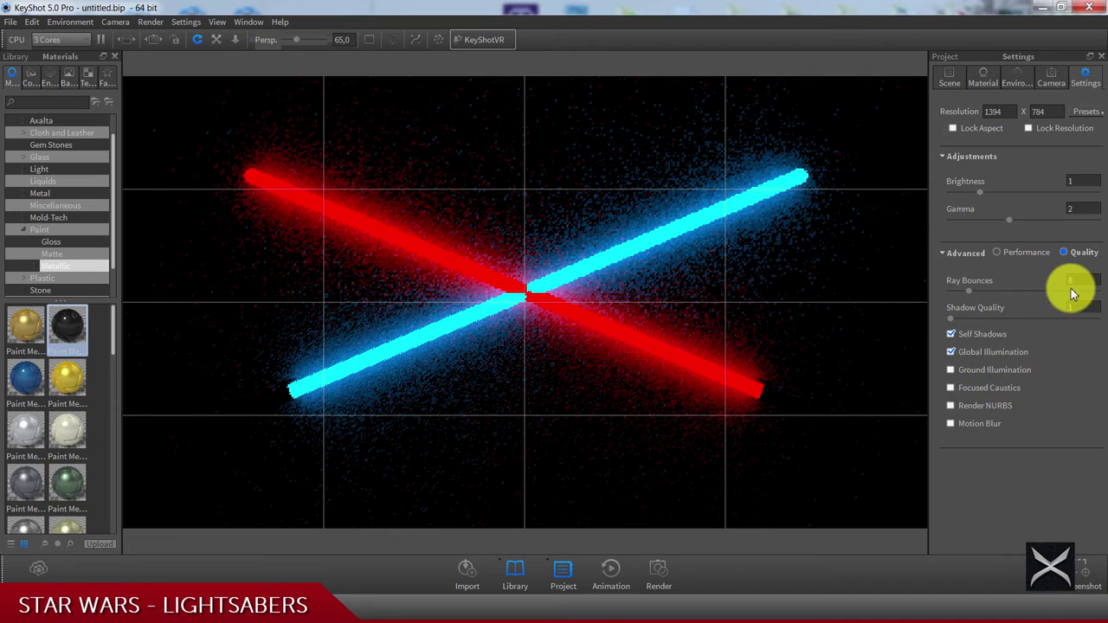
pyautogui.press('Return')
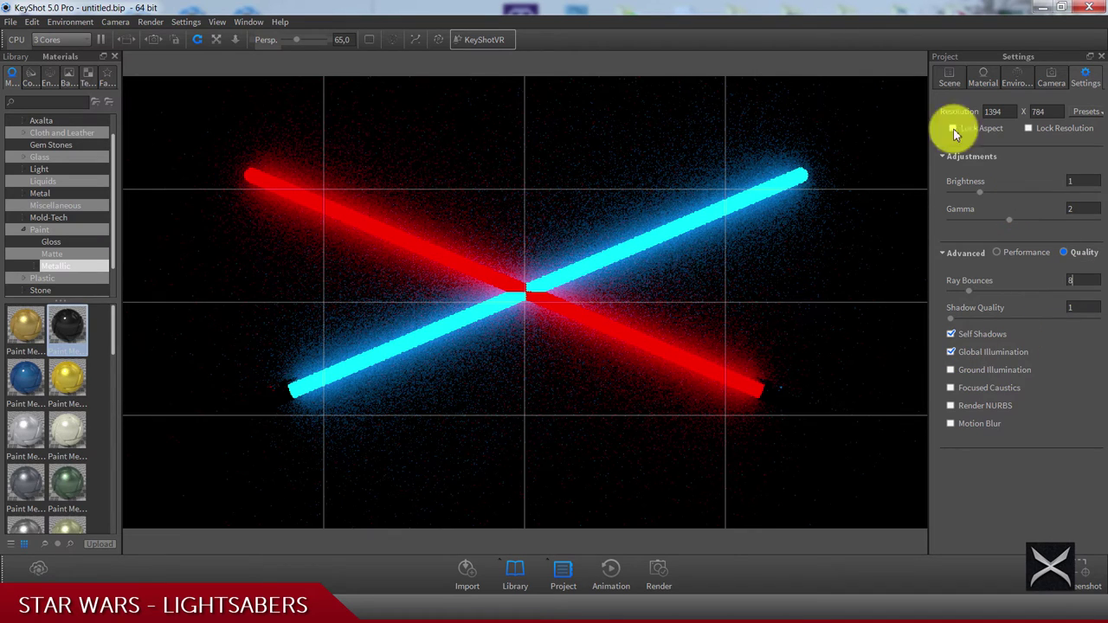
pyautogui.doubleClick(663, 244)
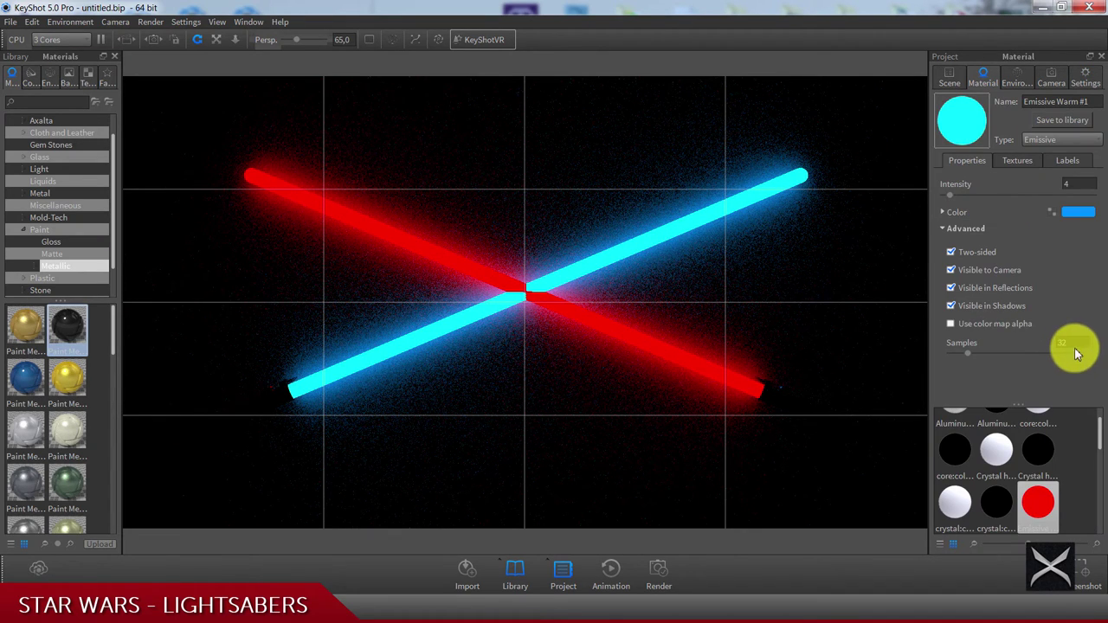
pyautogui.click(1063, 343)
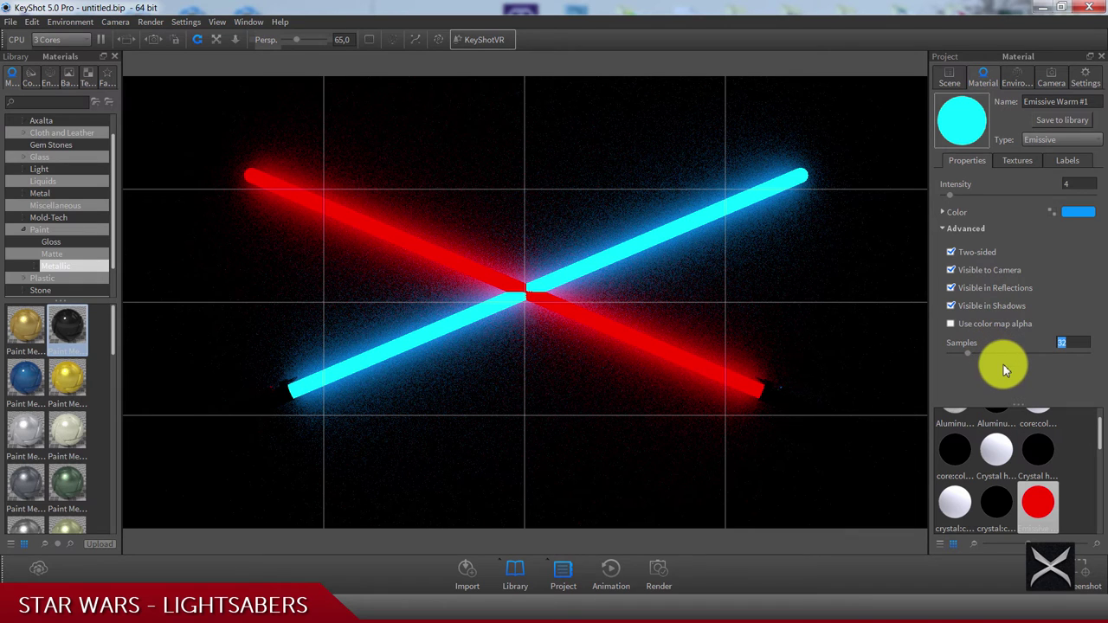
pyautogui.write('128')
pyautogui.press('Return')
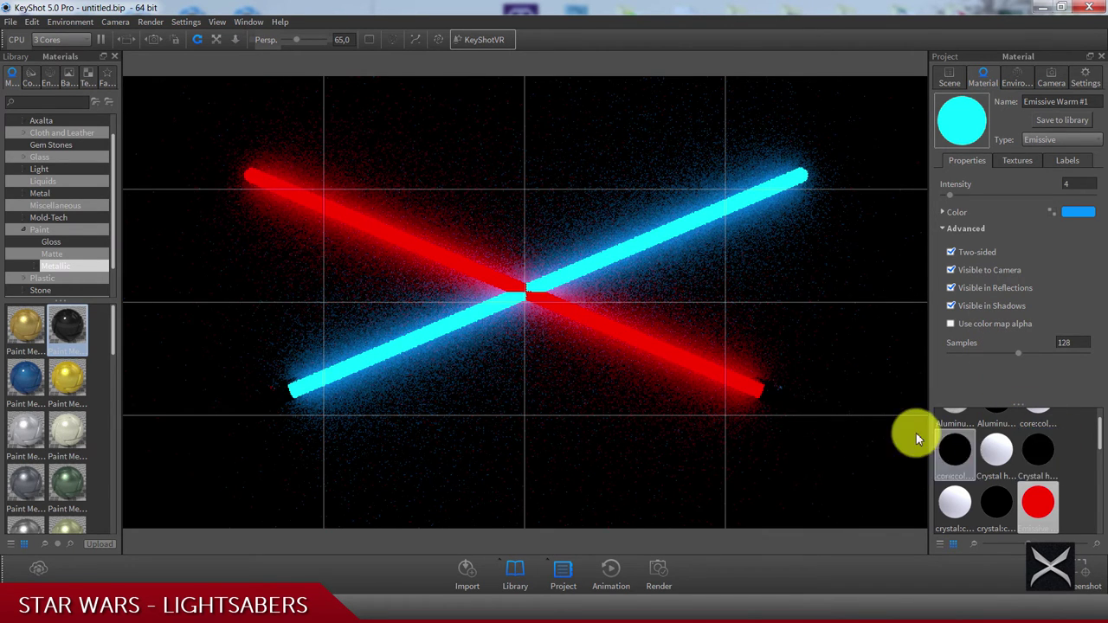
# - Set the red glow and the black hilt paint samples to 128
pyautogui.click(1037, 503)
pyautogui.click(1082, 343)
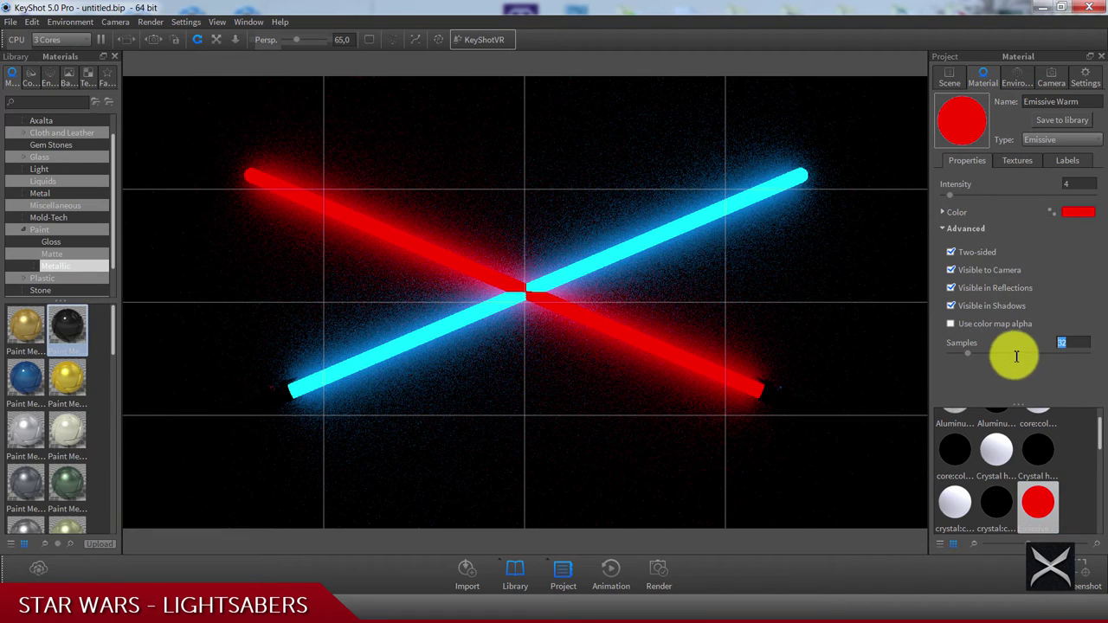
pyautogui.write('128')
pyautogui.press('Return')
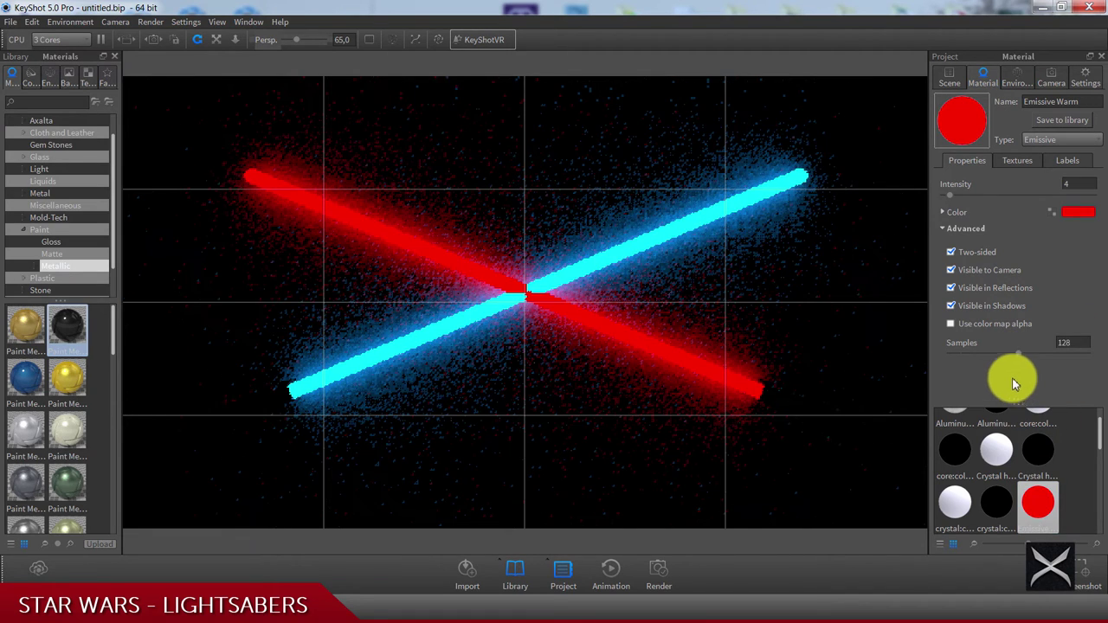
pyautogui.doubleClick(834, 294)
pyautogui.write('128')
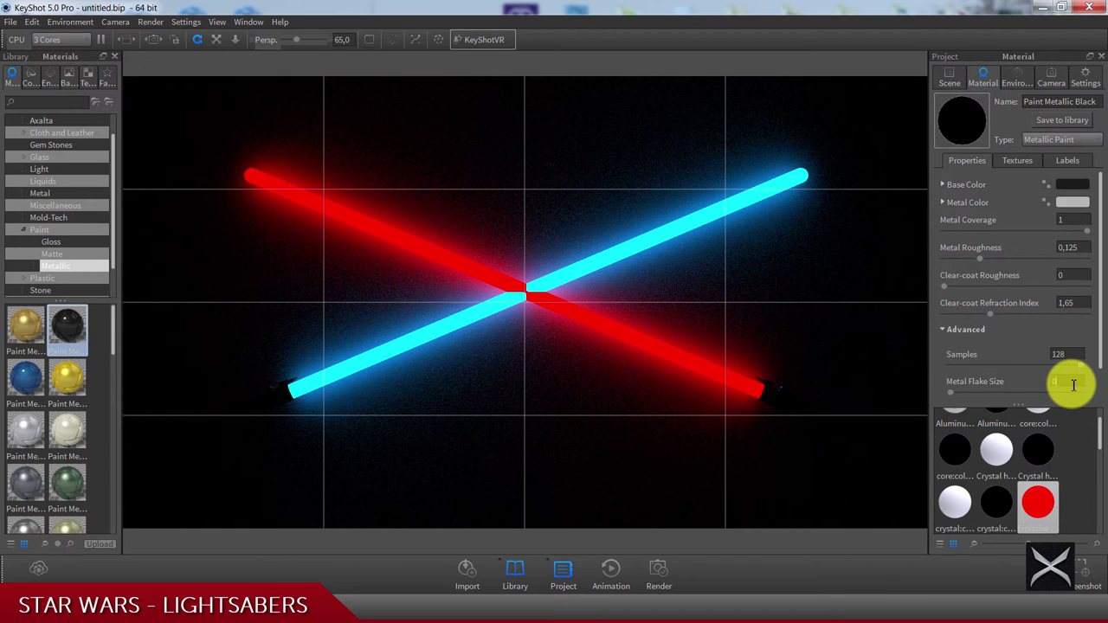
pyautogui.write('0')
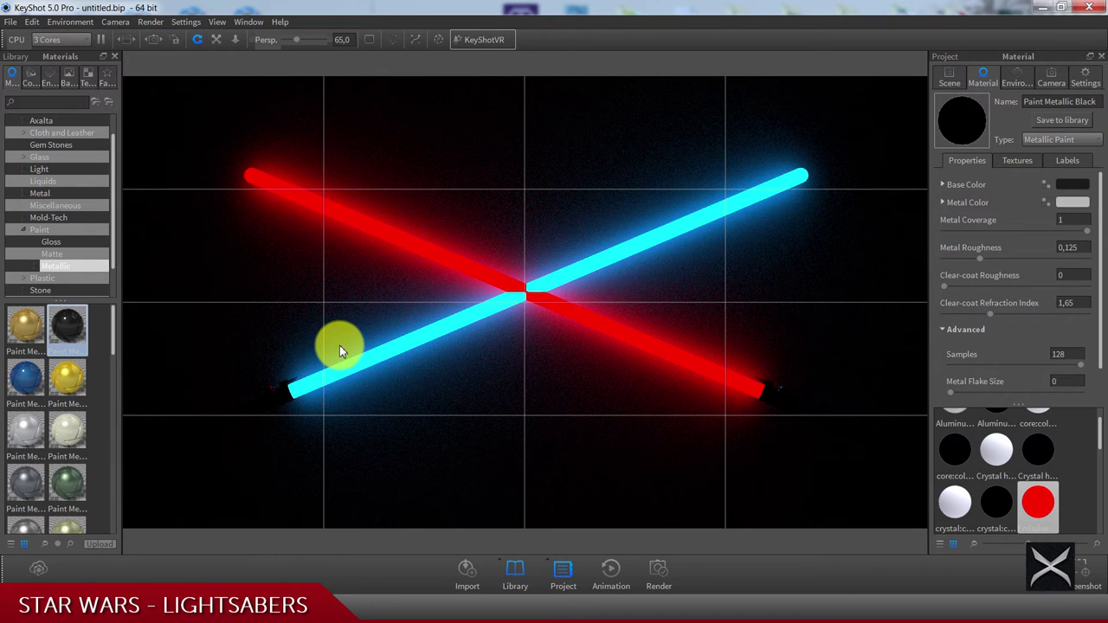
# - Save the scene under the new name STAR WARS inside the Star Wars folder
pyautogui.hotkey('ctrl', 's')
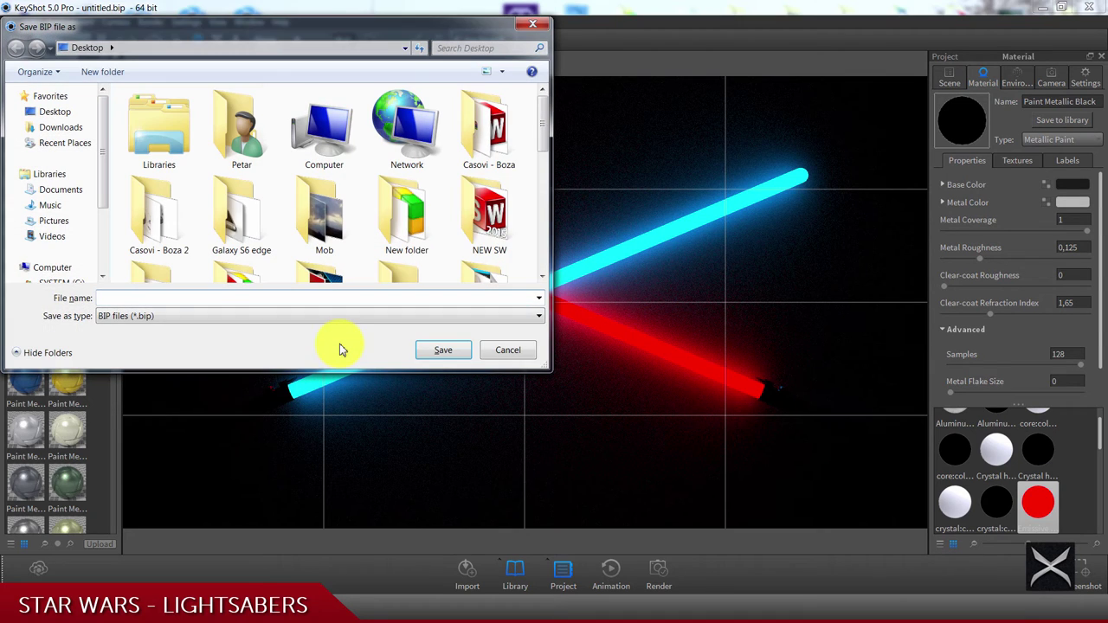
pyautogui.write('STAR')
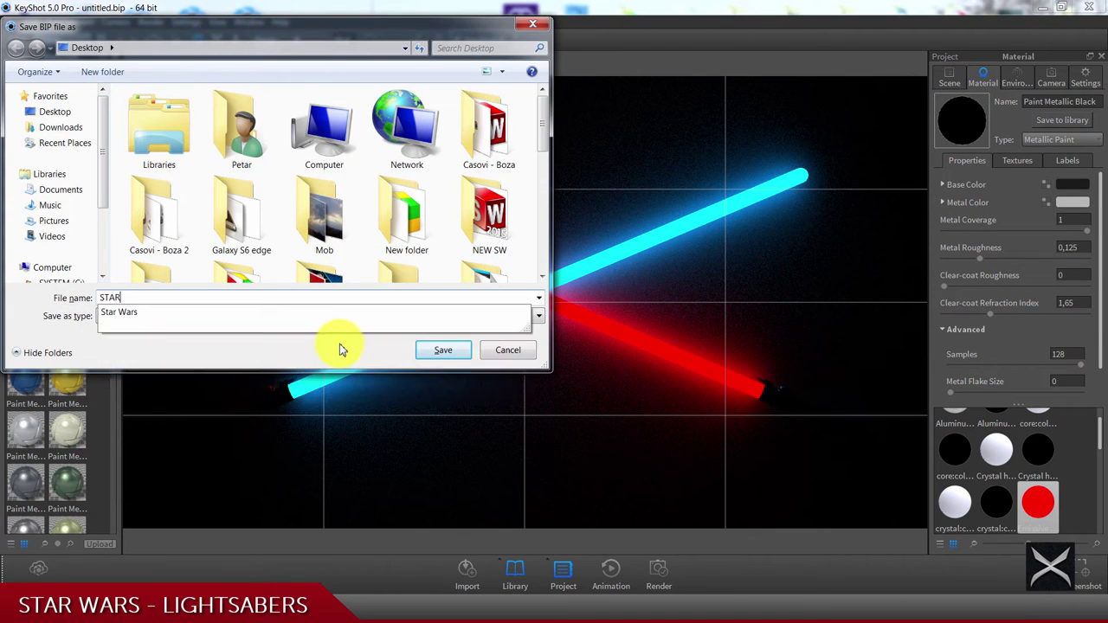
pyautogui.write(' WARS')
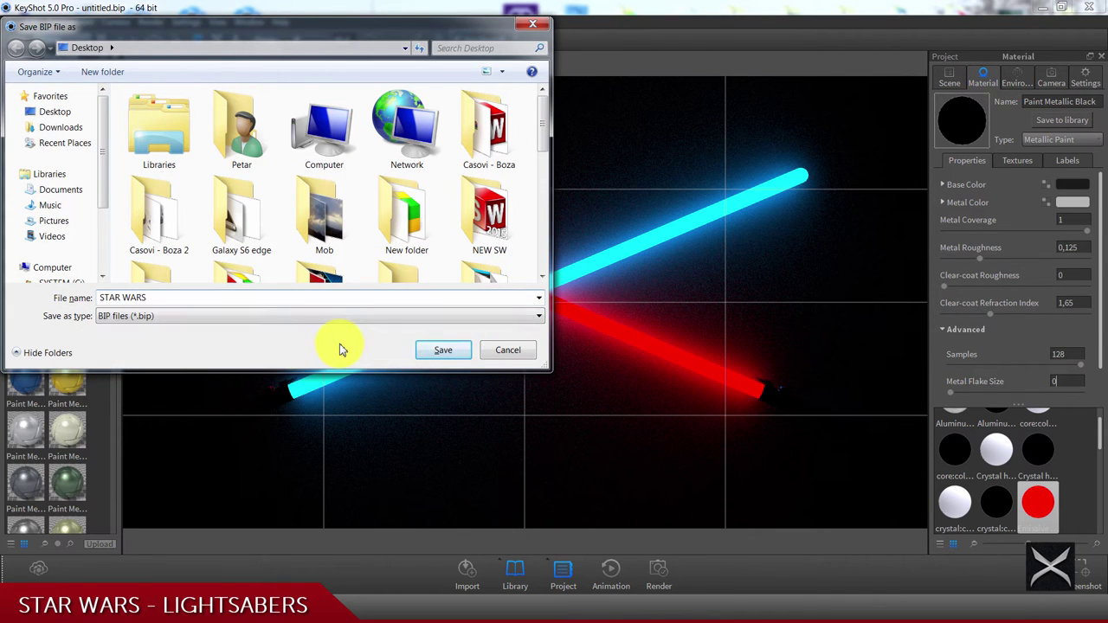
pyautogui.press('Return')
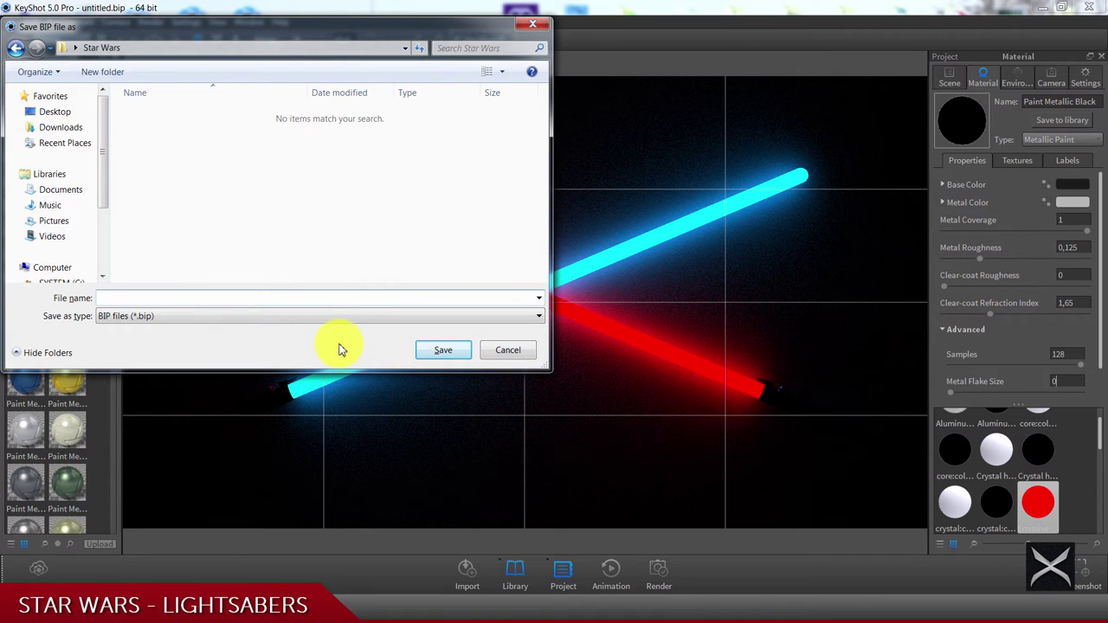
pyautogui.write('STA R WARS')
pyautogui.press('Return')
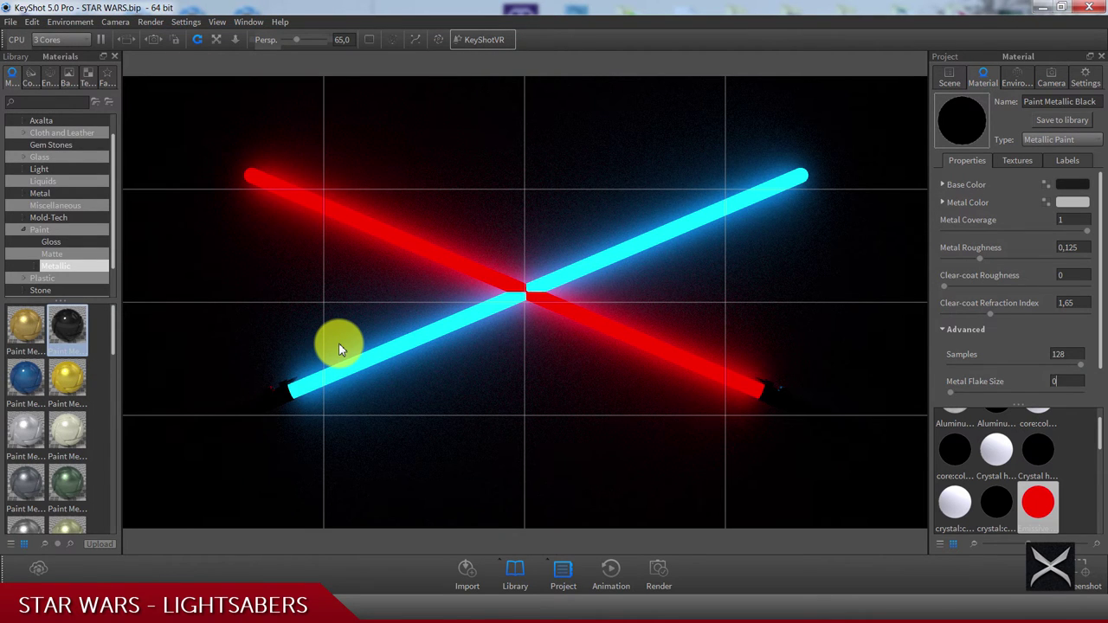
pyautogui.click(535, 340)
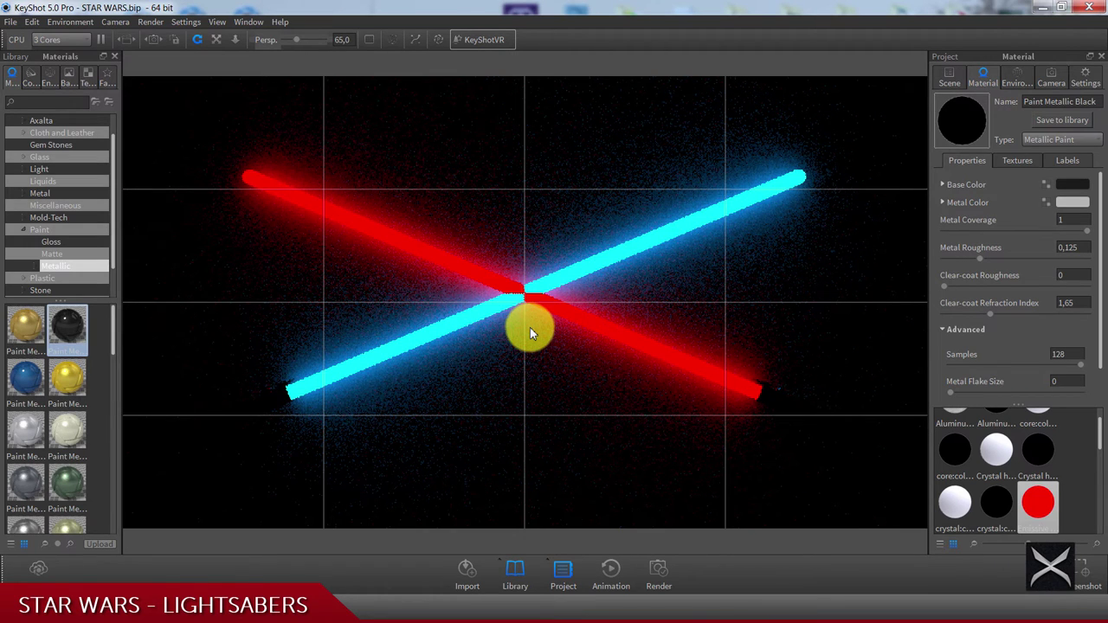
pyautogui.click(530, 329)
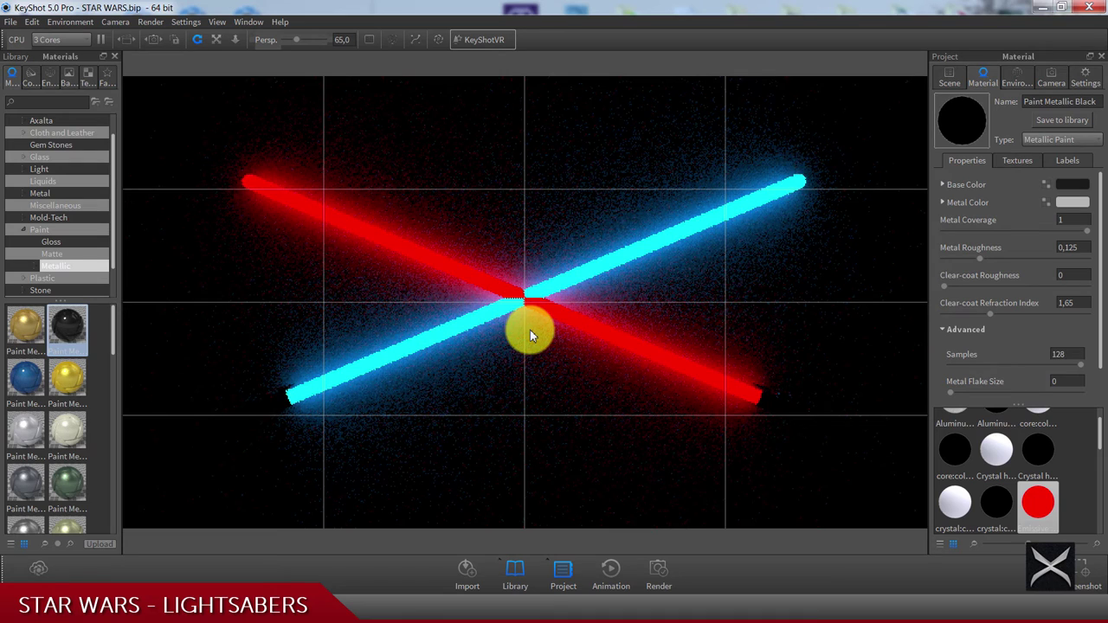
pyautogui.click(530, 331)
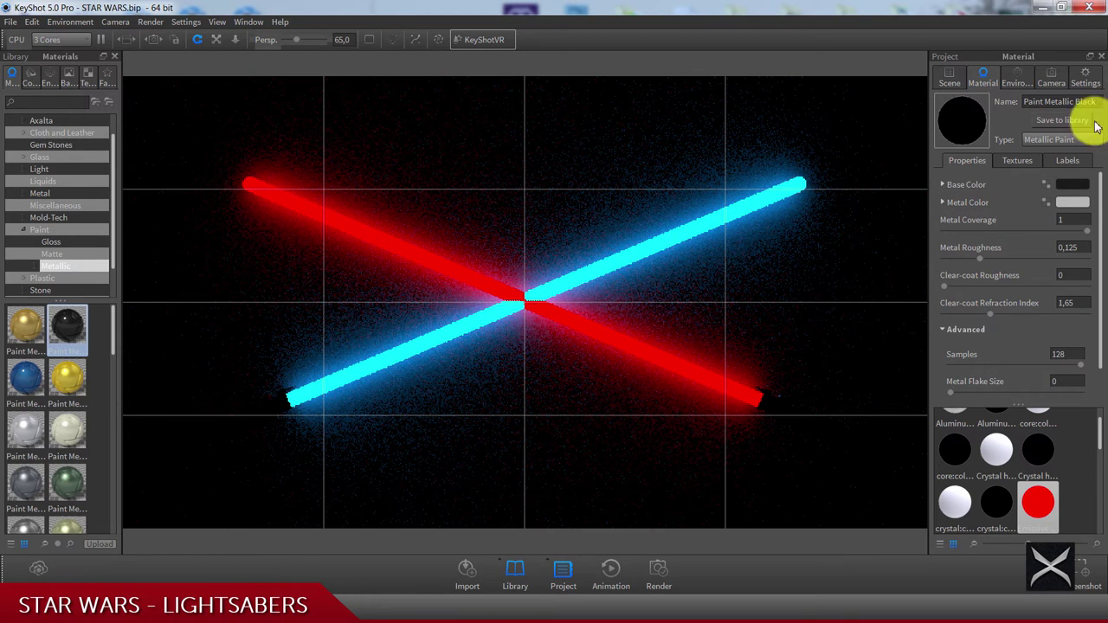
# - Set the free camera to distance 7600, azimuth -90 and inclination 0
pyautogui.click(1018, 74)
pyautogui.click(1047, 80)
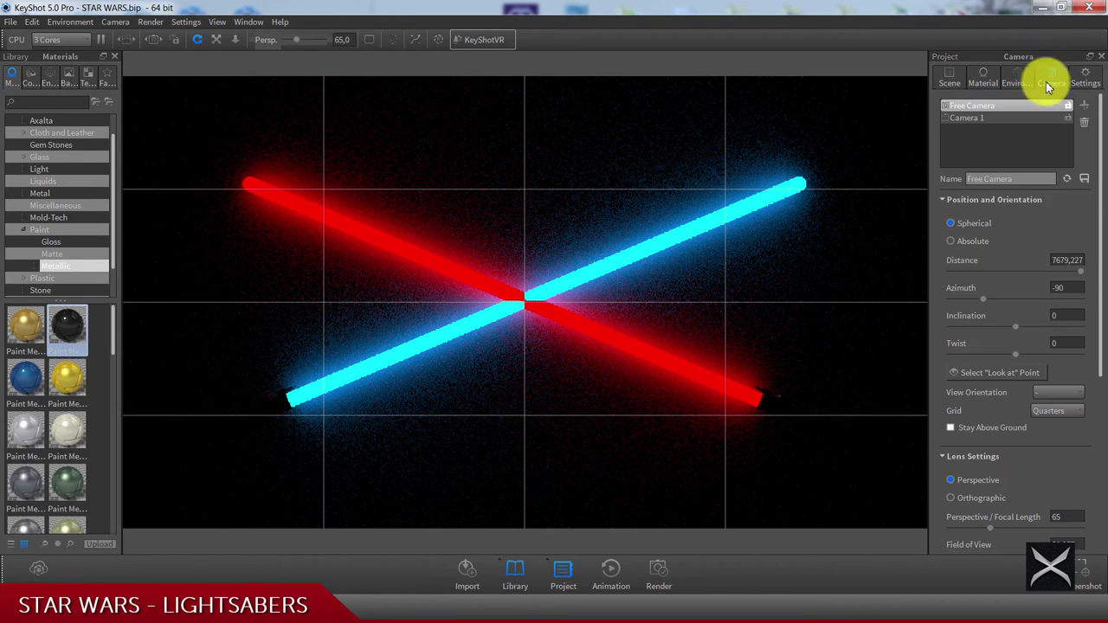
pyautogui.click(1067, 260)
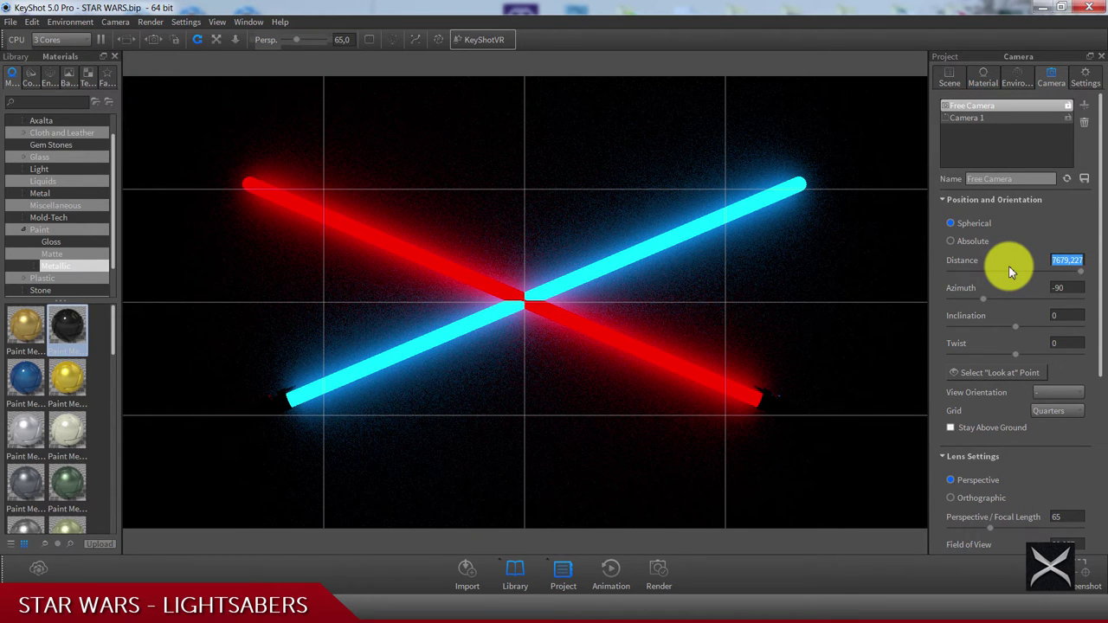
pyautogui.write('7600')
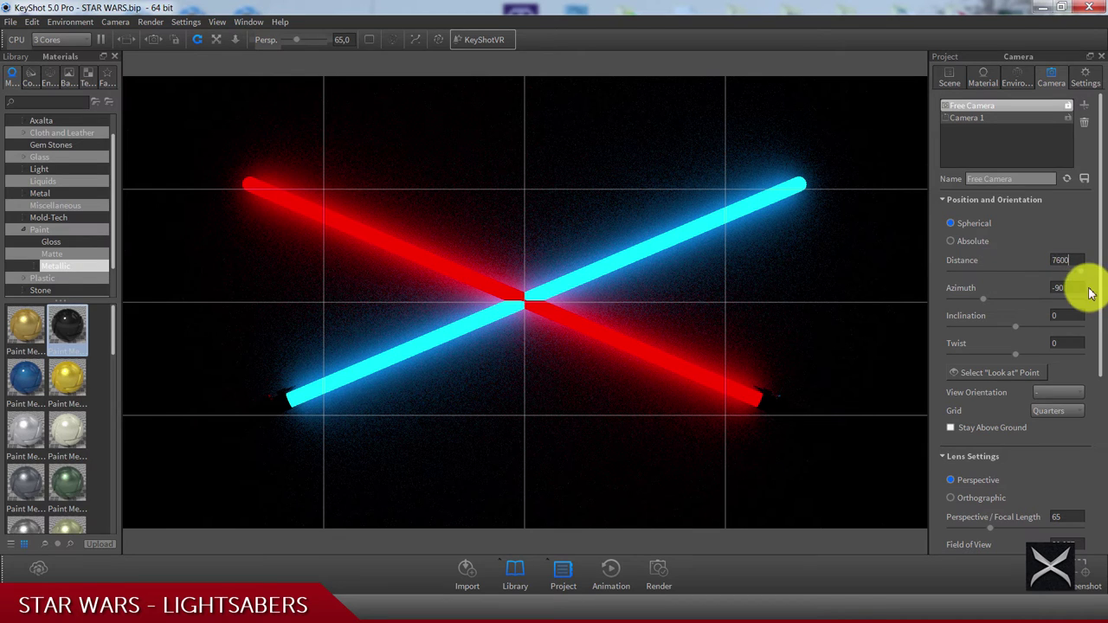
pyautogui.click(1082, 287)
pyautogui.press('Return')
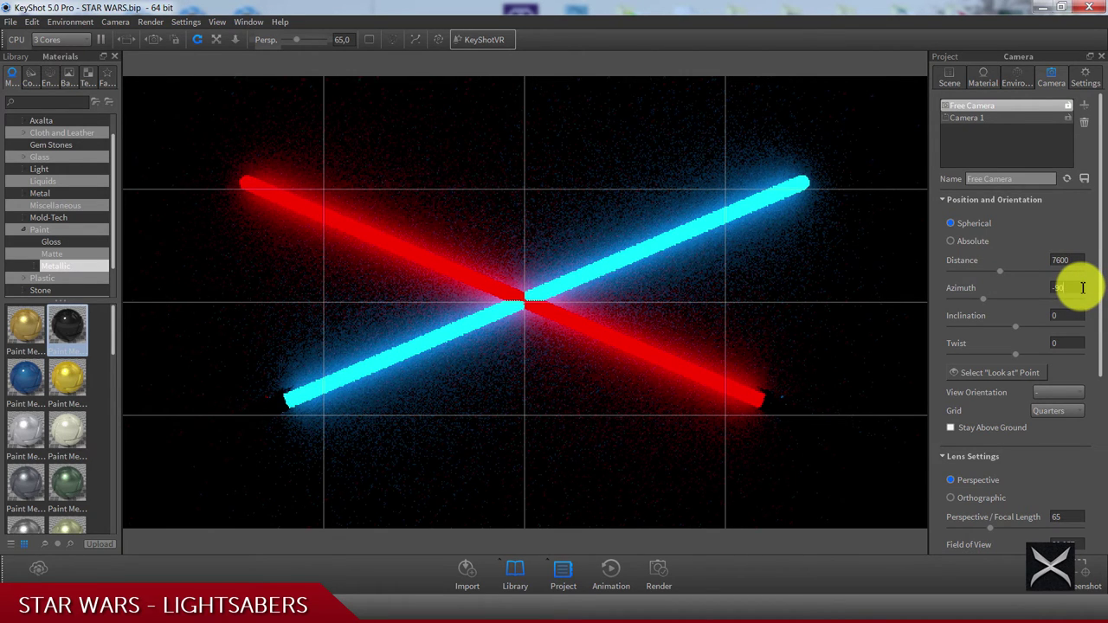
pyautogui.click(1068, 315)
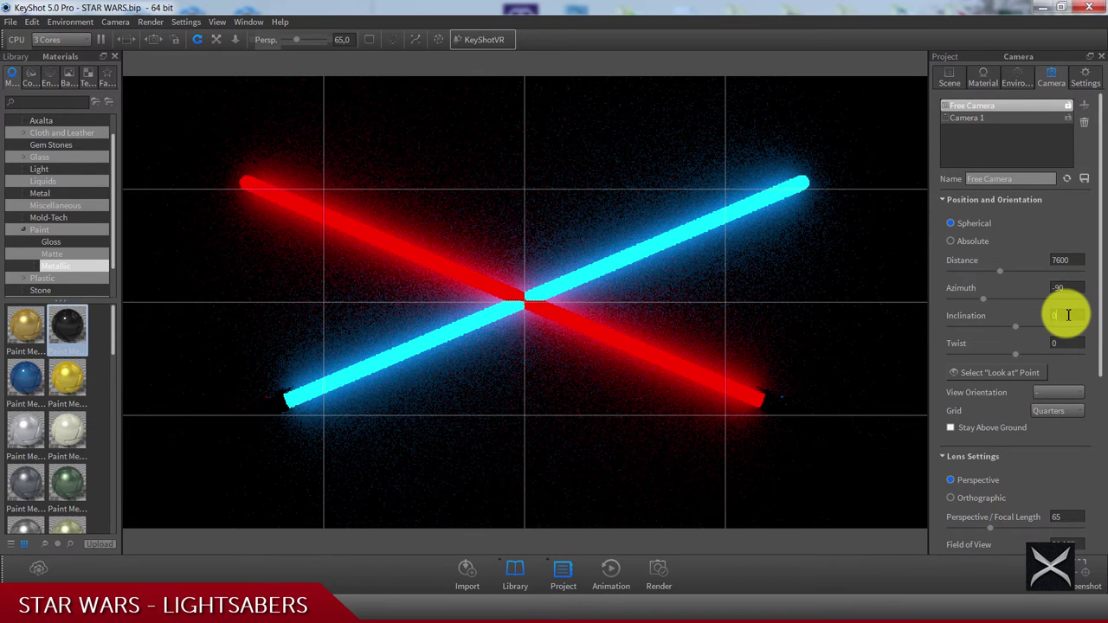
pyautogui.write('0')
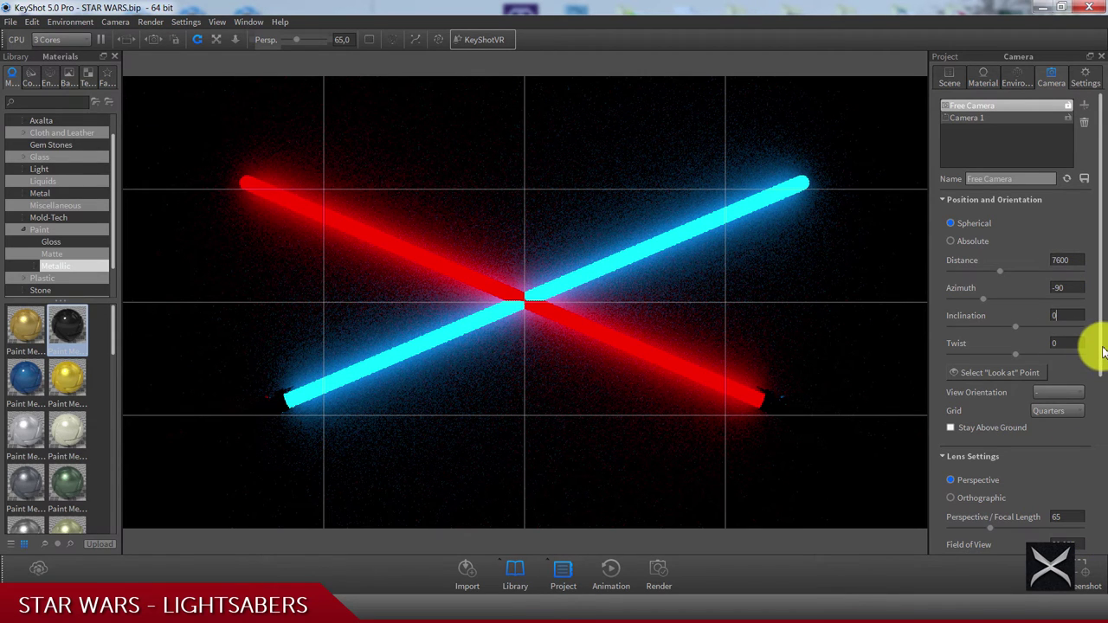
pyautogui.moveTo(1098, 355); pyautogui.dragTo(1088, 216)
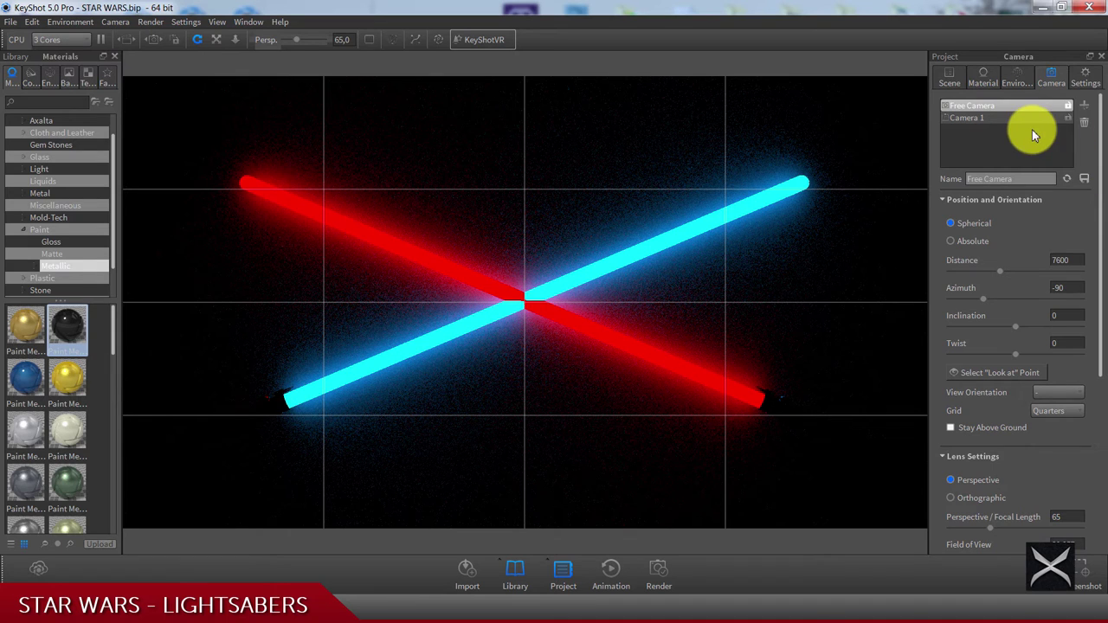
# - Add a new camera and name it LIGHT SABER
pyautogui.click(1083, 105)
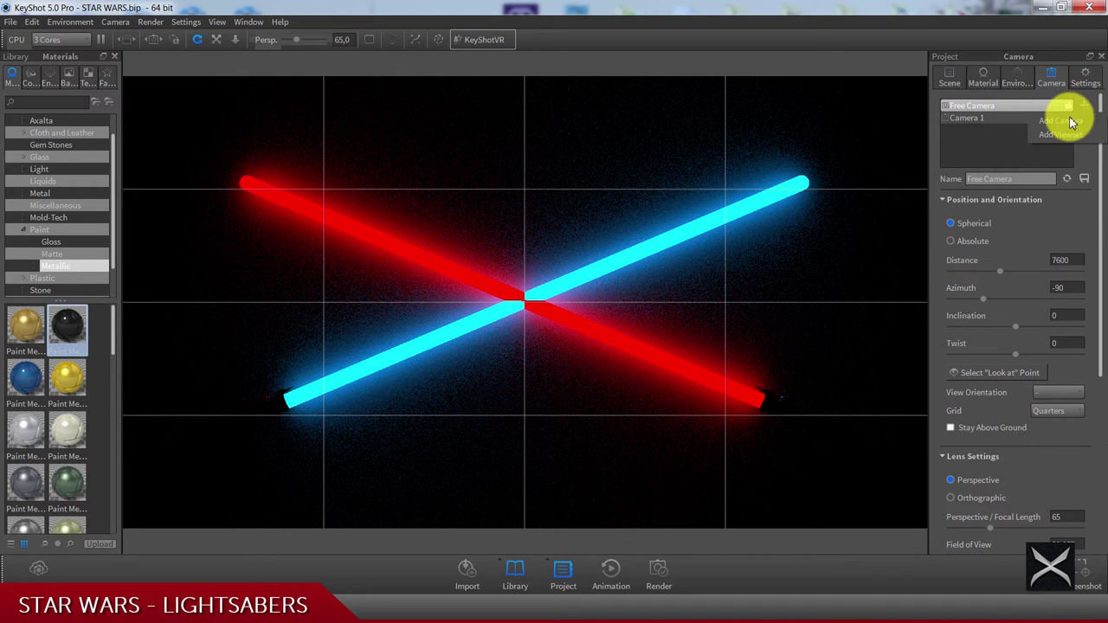
pyautogui.click(1072, 122)
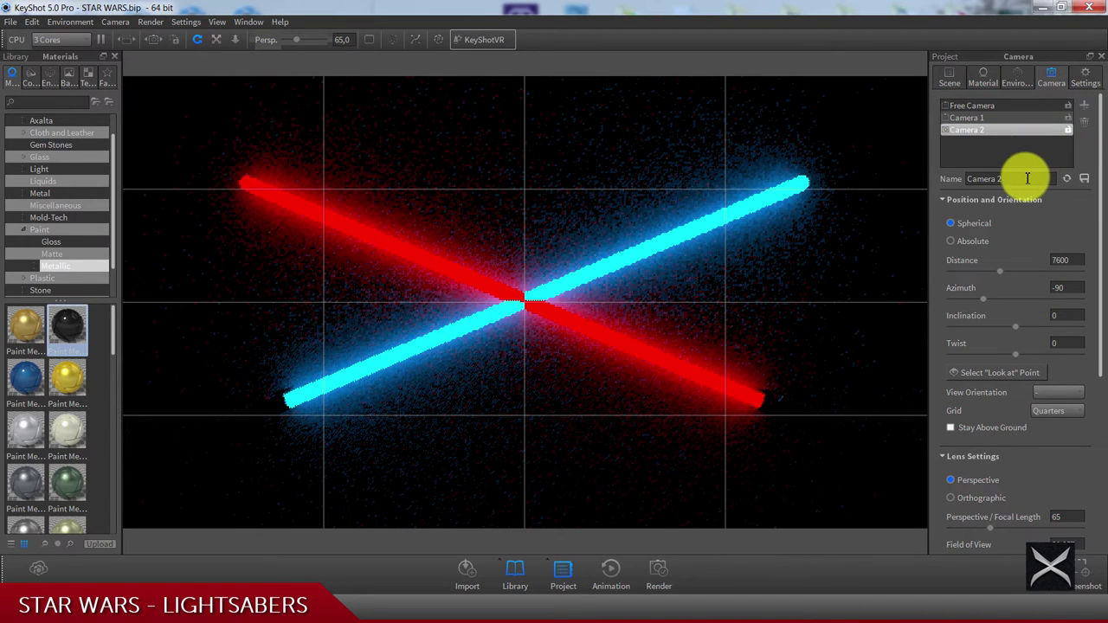
pyautogui.moveTo(1027, 178); pyautogui.dragTo(968, 184)
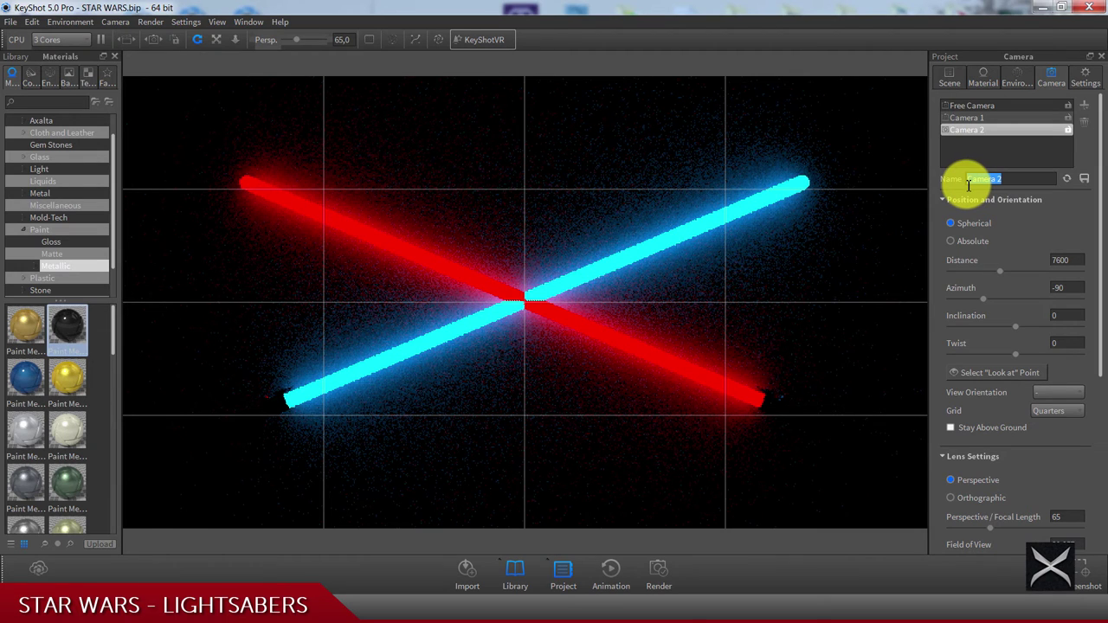
pyautogui.write('LIGHT SABER')
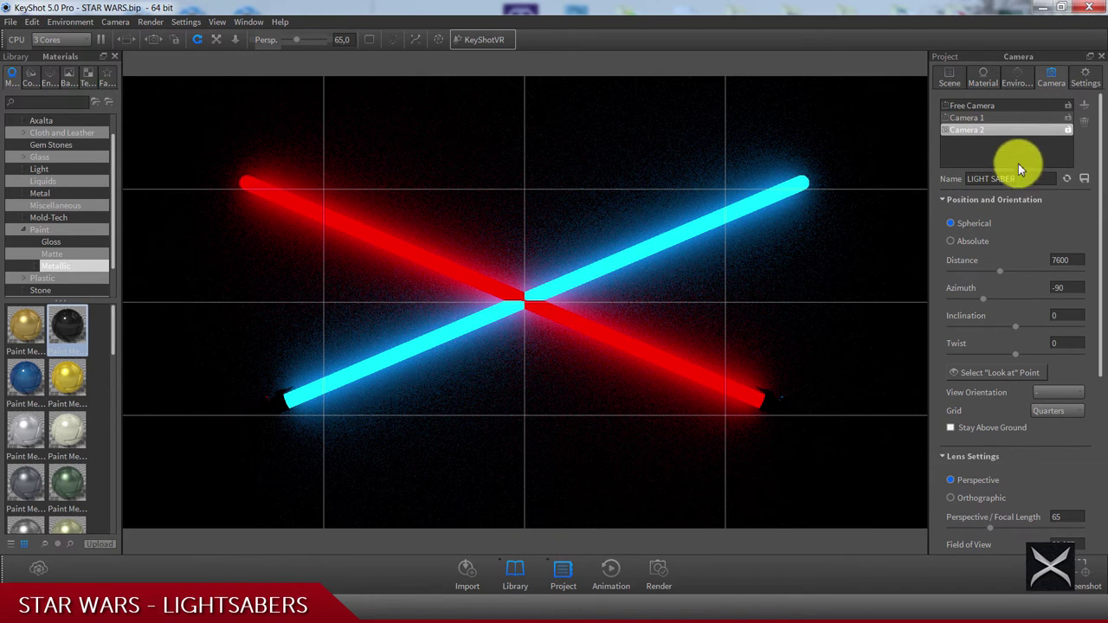
# - Lock the LIGHT SABER camera and check the reference lightsaber image
pyautogui.rightClick(1061, 134)
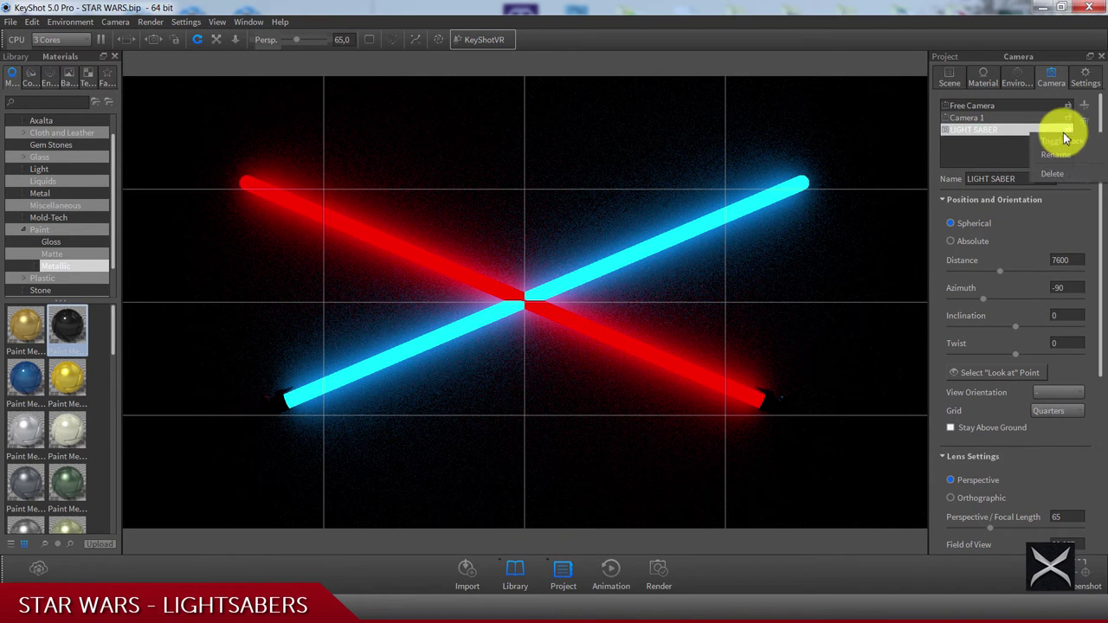
pyautogui.click(1063, 141)
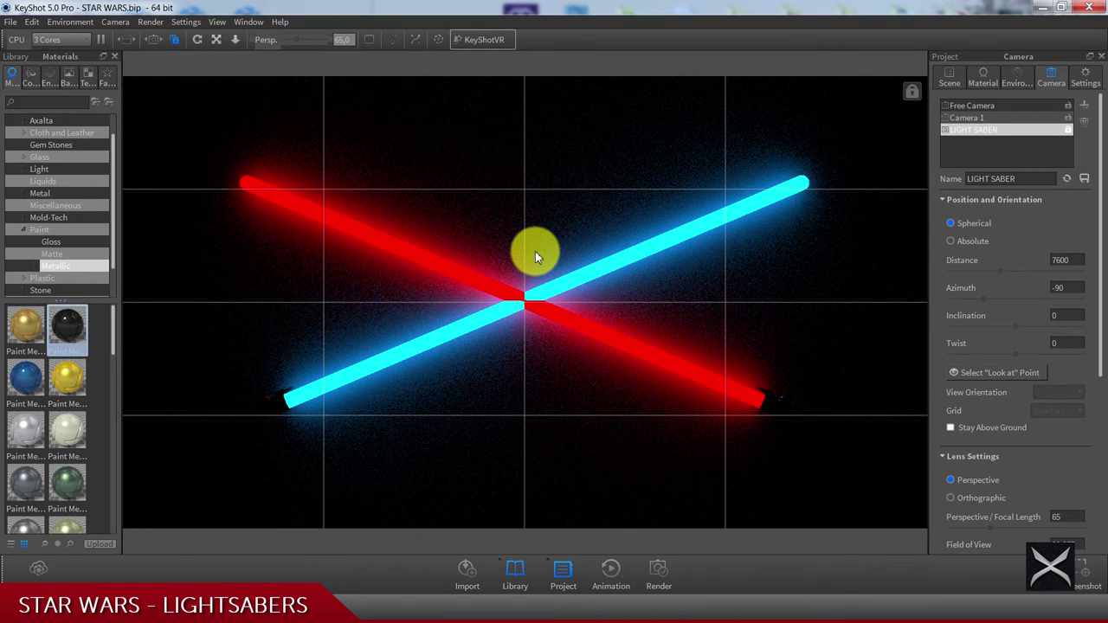
pyautogui.click(487, 277)
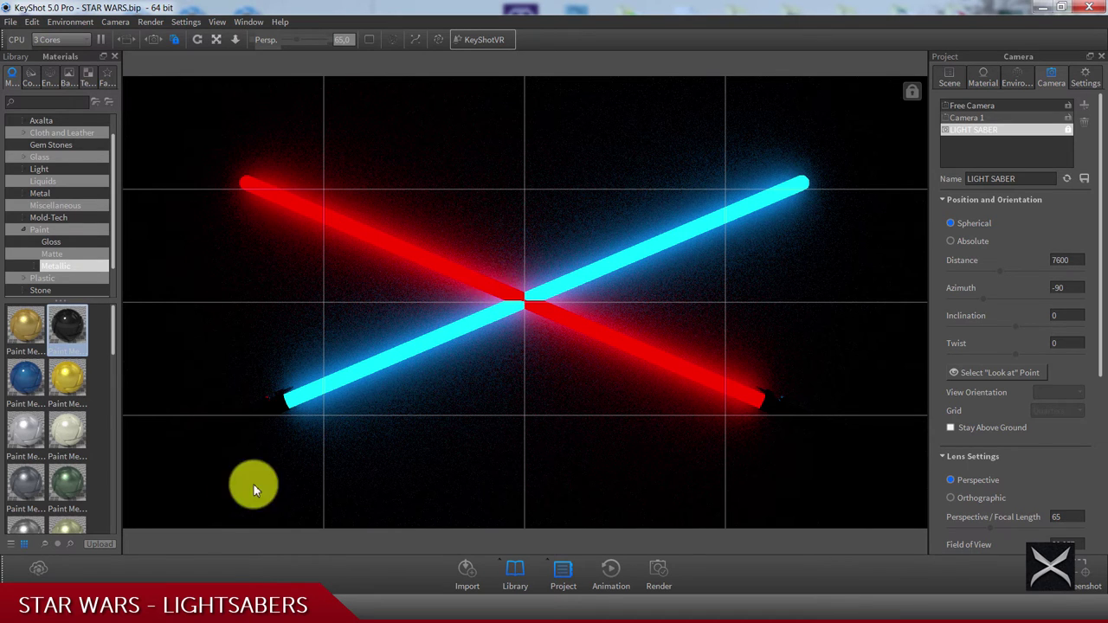
pyautogui.click(104, 610)
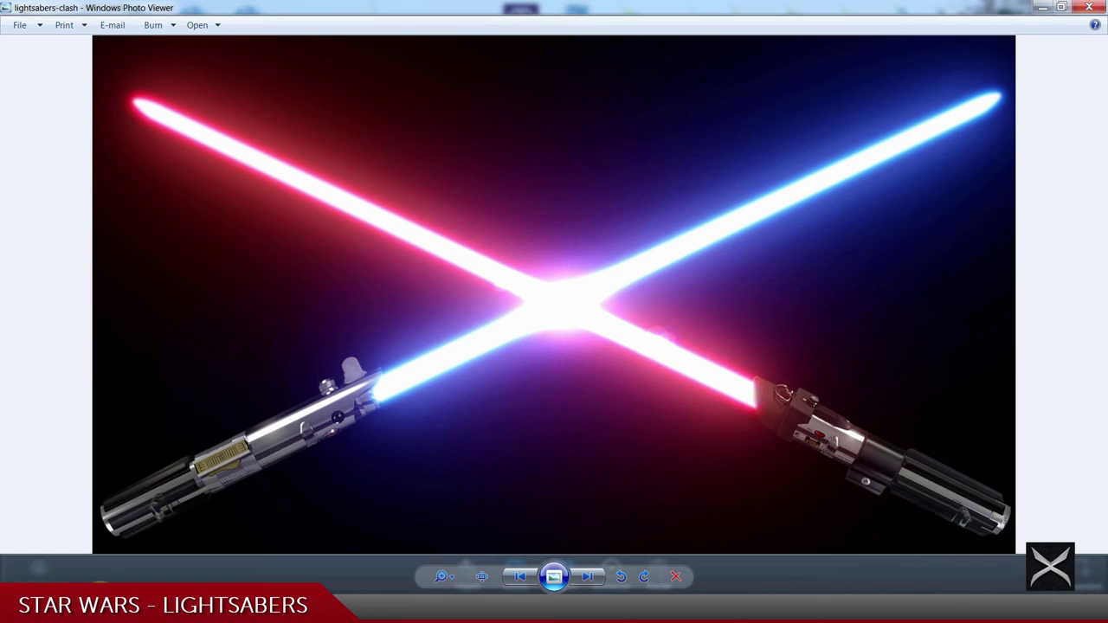
pyautogui.click(104, 610)
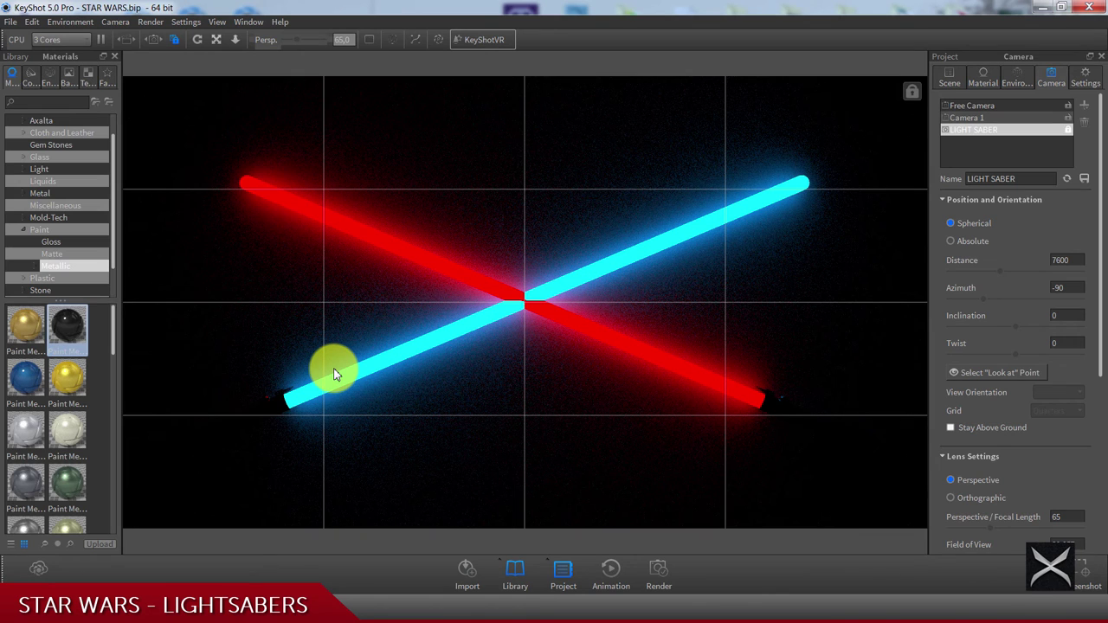
# - Give the red saber's glow intensity 4,5 and 128 samples
pyautogui.doubleClick(578, 319)
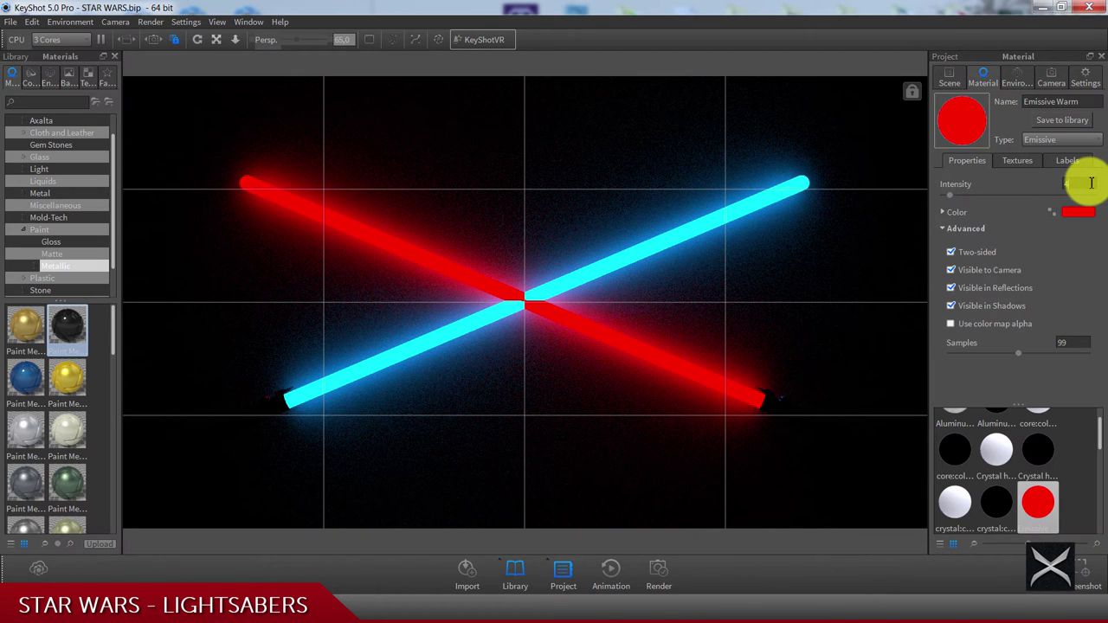
pyautogui.click(1092, 182)
pyautogui.write('4,5')
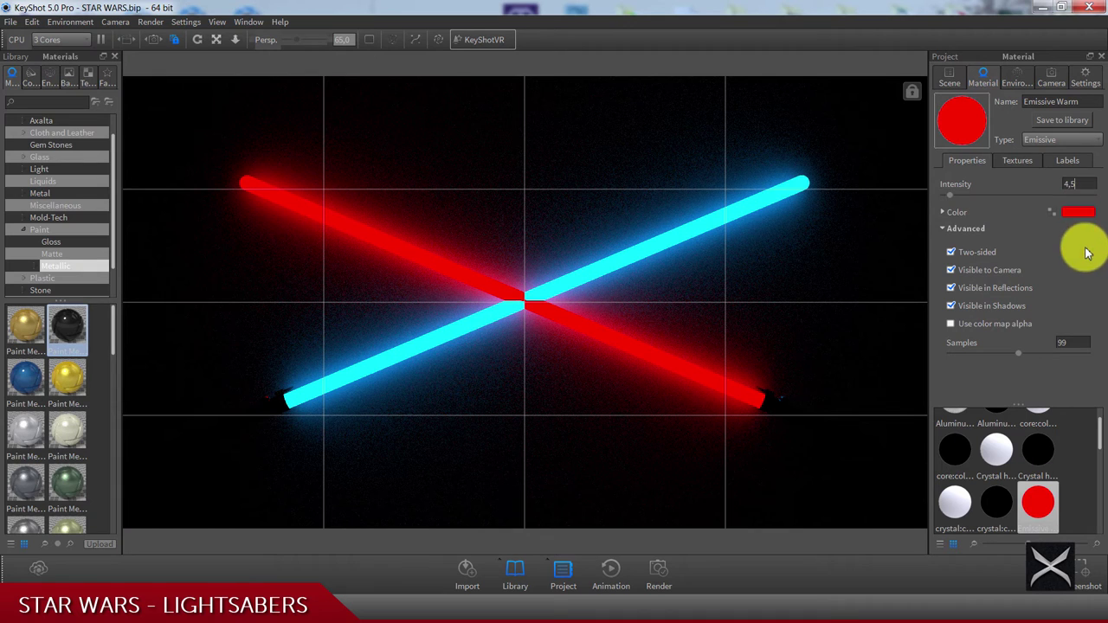
pyautogui.click(1078, 343)
pyautogui.press('BackSpace')
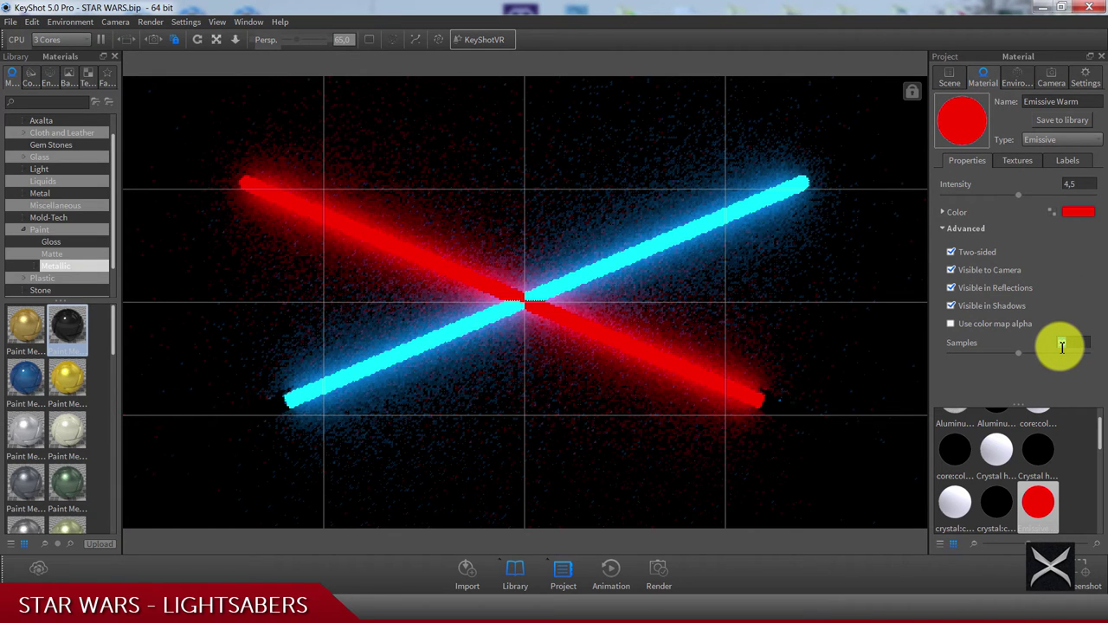
pyautogui.write('128')
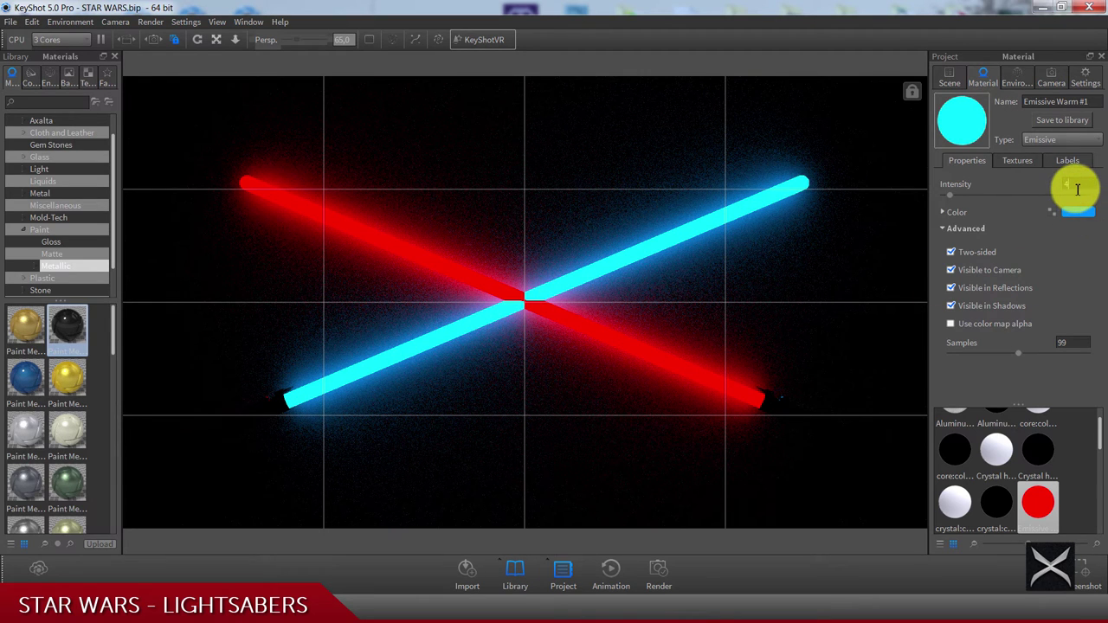
# - Give the blue saber's Emissive Warm #1 intensity 4,5 and 128 samples
pyautogui.write(',5')
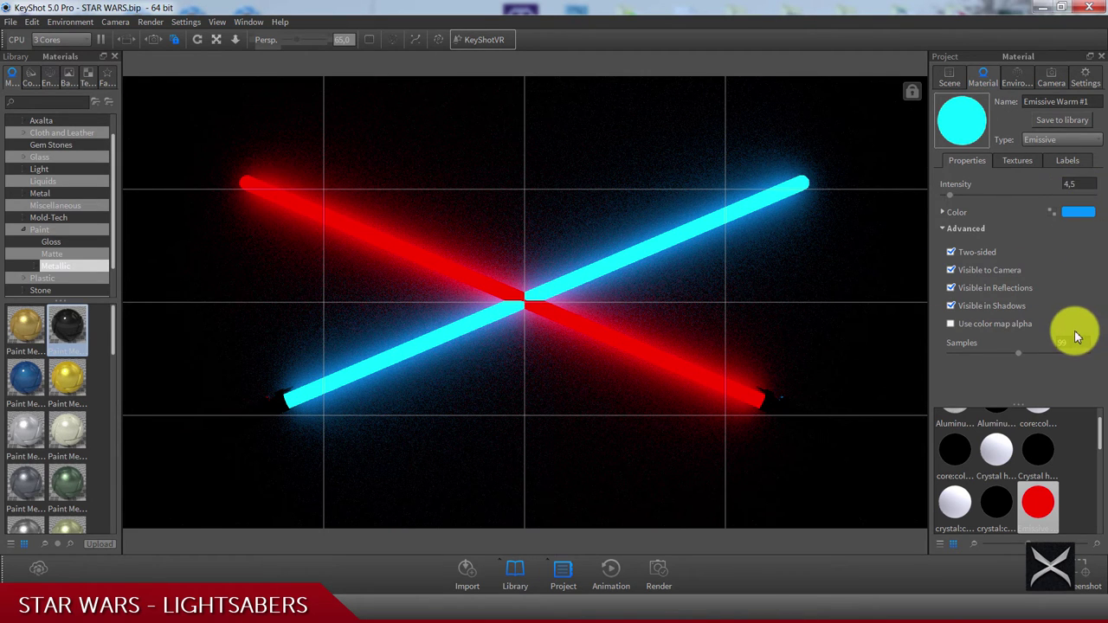
pyautogui.click(1050, 343)
pyautogui.write('128')
pyautogui.press('Return')
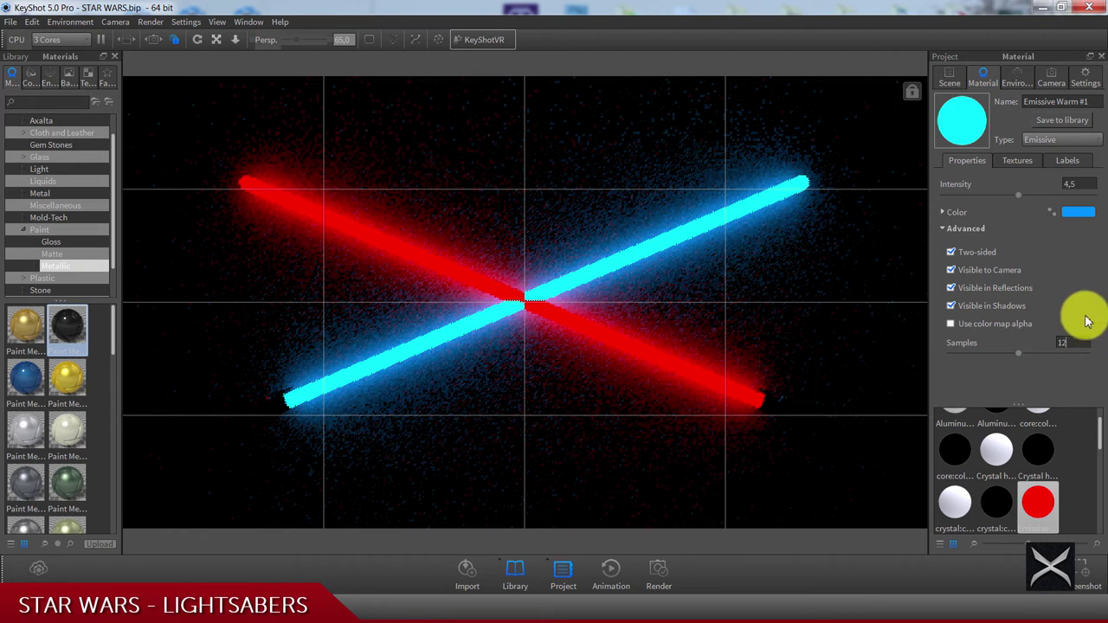
pyautogui.click(1084, 184)
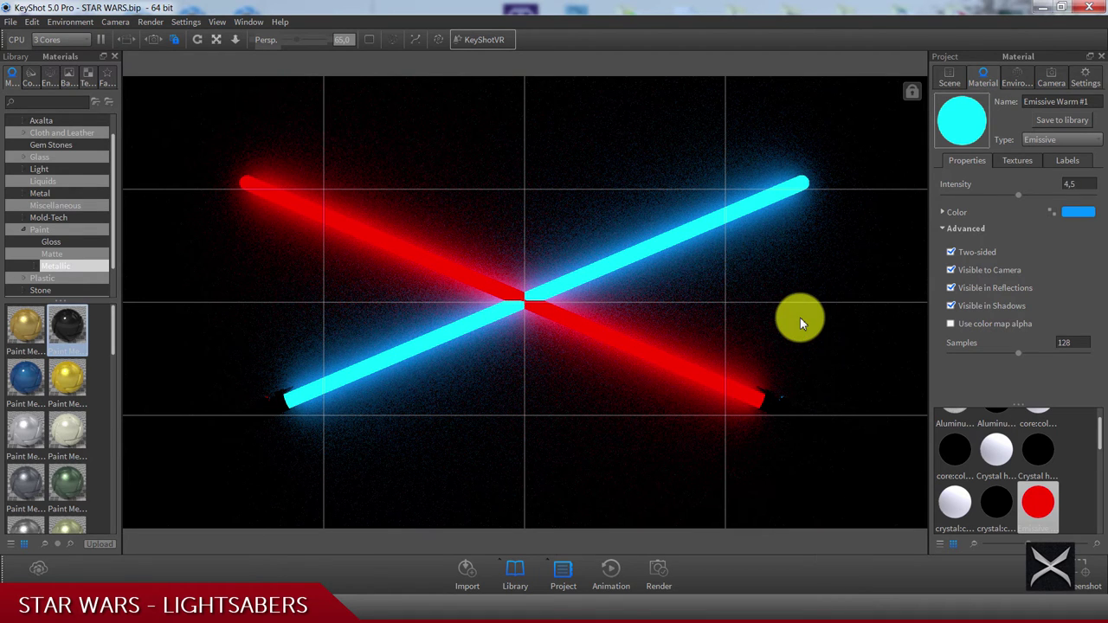
# - Switch to the free camera and orbit around the crossed sabers
pyautogui.click(1053, 79)
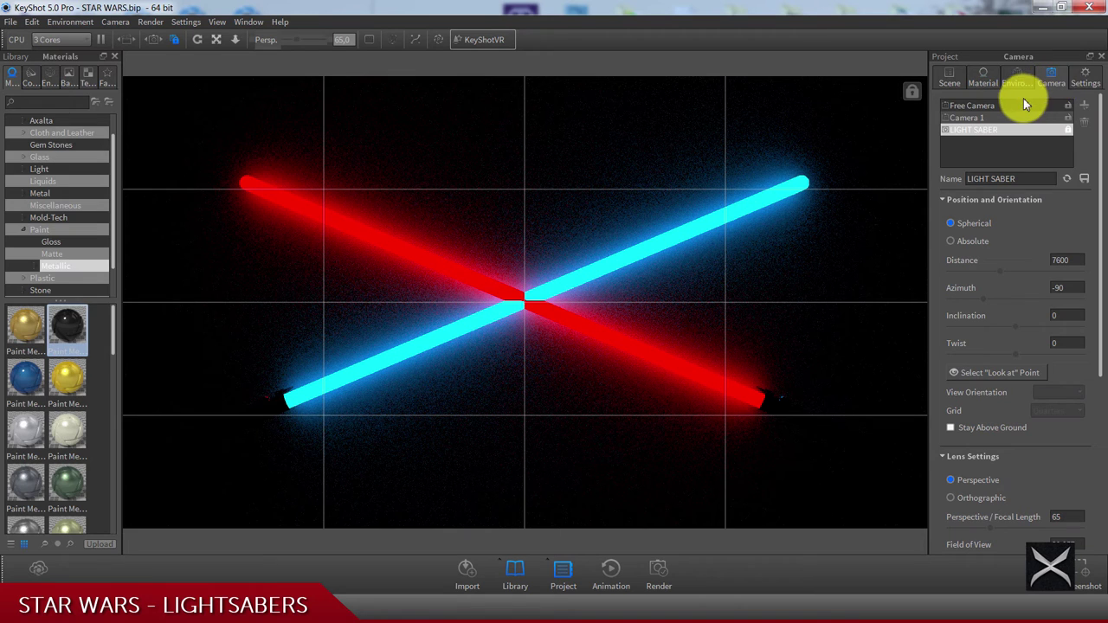
pyautogui.click(1021, 104)
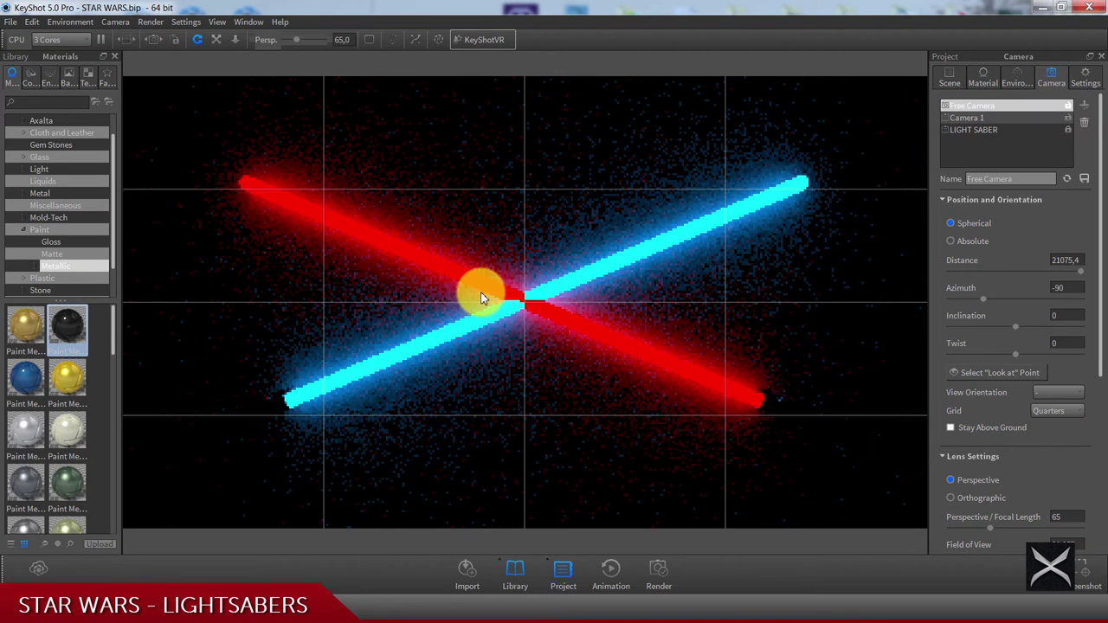
pyautogui.moveTo(499, 306); pyautogui.dragTo(777, 317)
pyautogui.scroll(5, 510, 292)
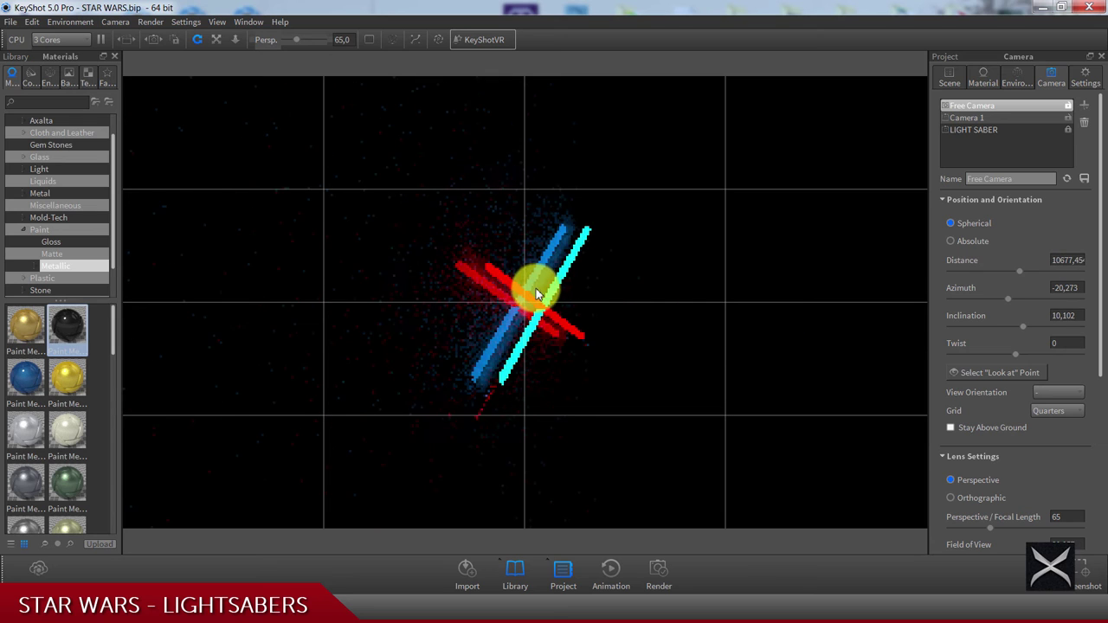
pyautogui.moveTo(537, 294); pyautogui.dragTo(561, 288)
pyautogui.scroll(3, 567, 283)
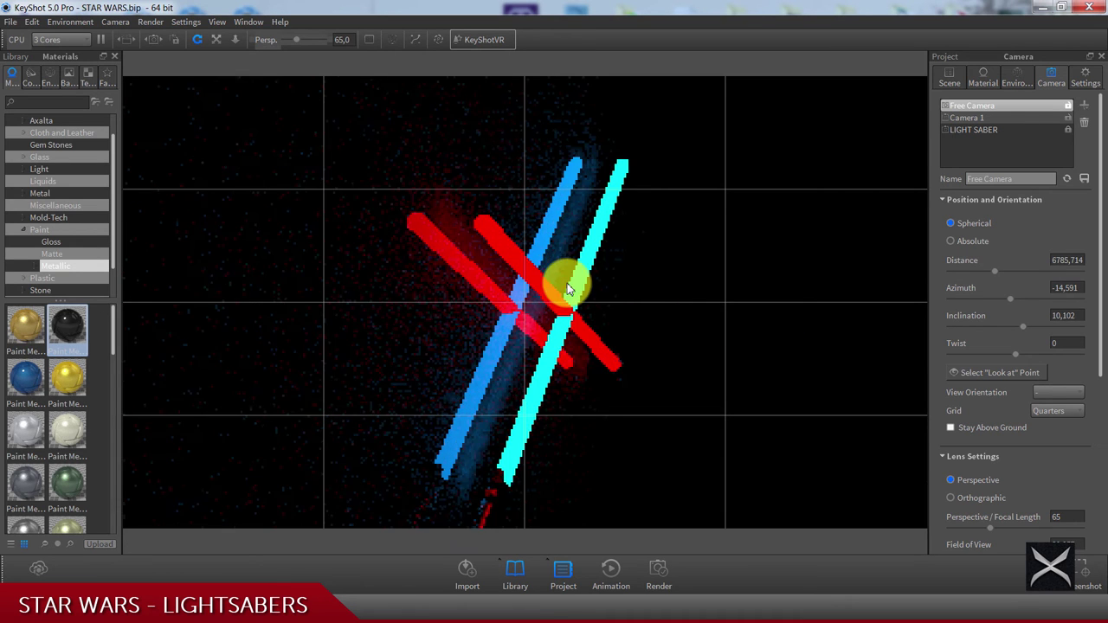
# - Move the background Plane along Z closer behind the sabers
pyautogui.click(952, 75)
pyautogui.click(989, 174)
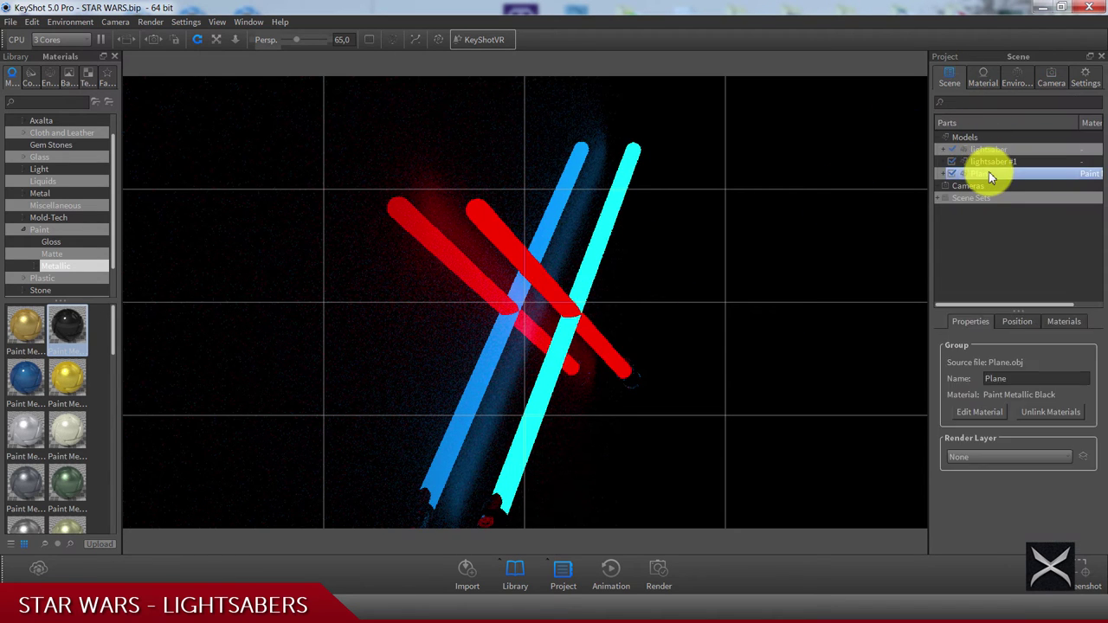
pyautogui.click(1017, 322)
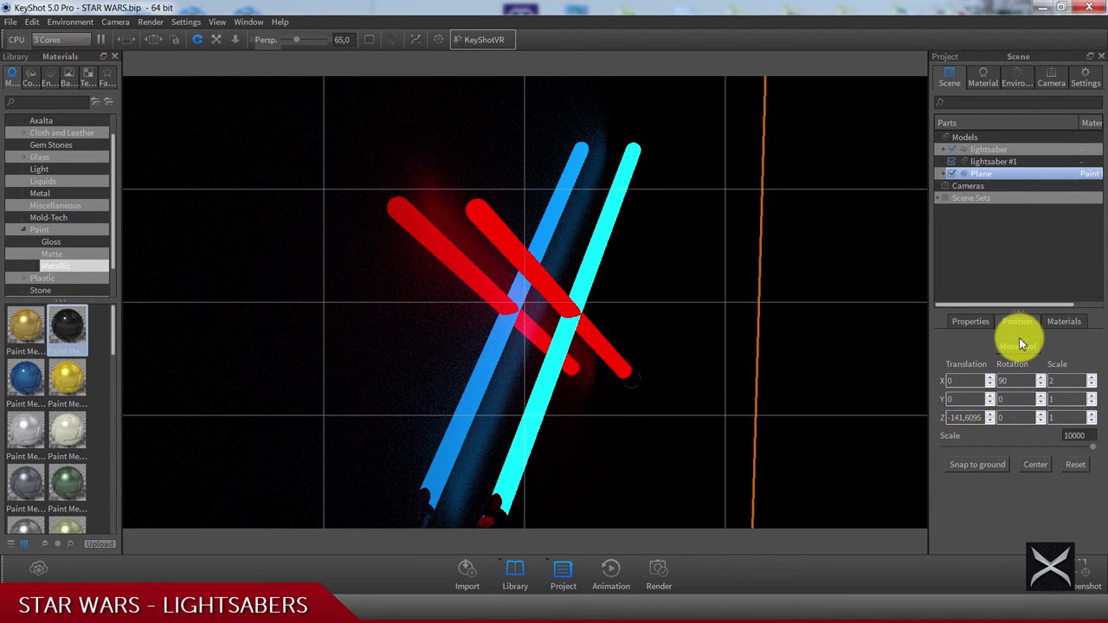
pyautogui.click(995, 346)
pyautogui.moveTo(613, 475); pyautogui.dragTo(621, 475)
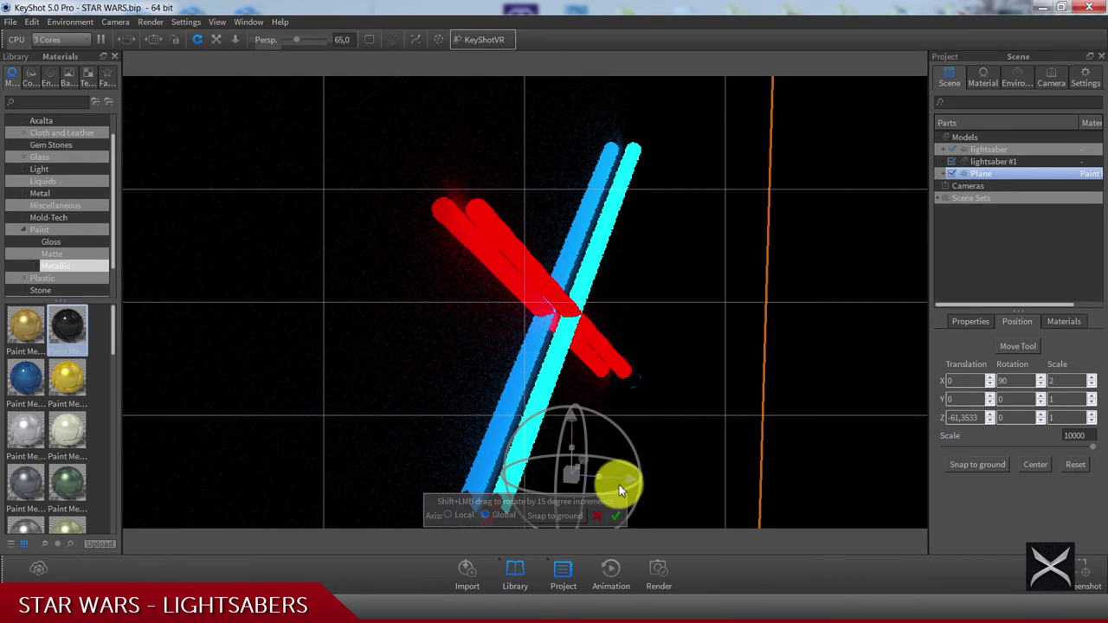
pyautogui.click(615, 515)
# - Return to the LIGHT SABER camera view
pyautogui.click(1051, 76)
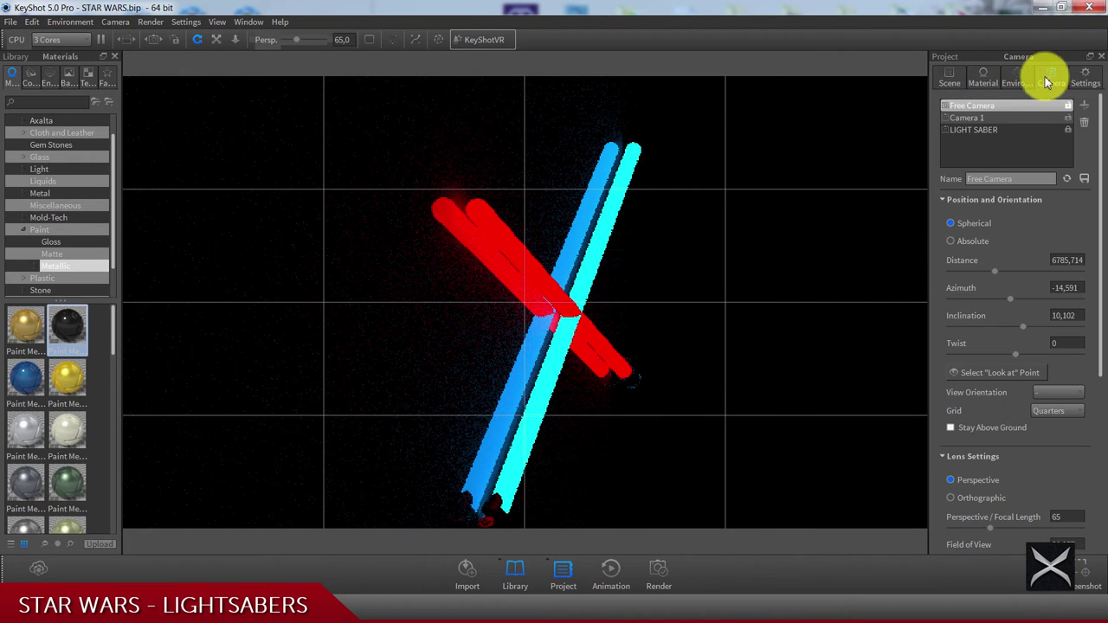
pyautogui.click(992, 130)
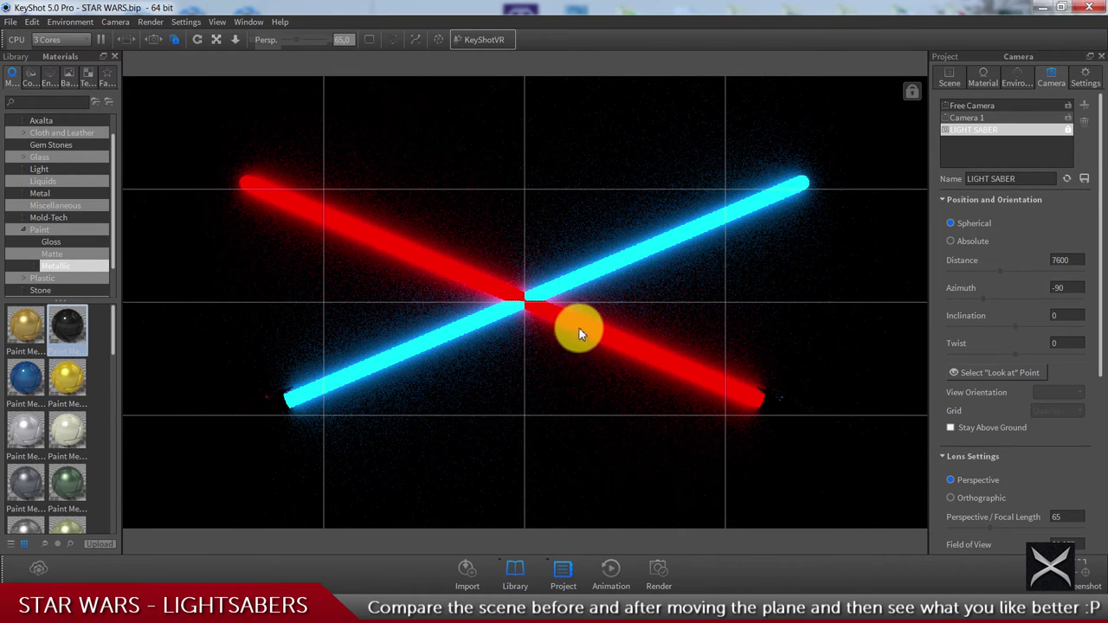
pyautogui.doubleClick(580, 329)
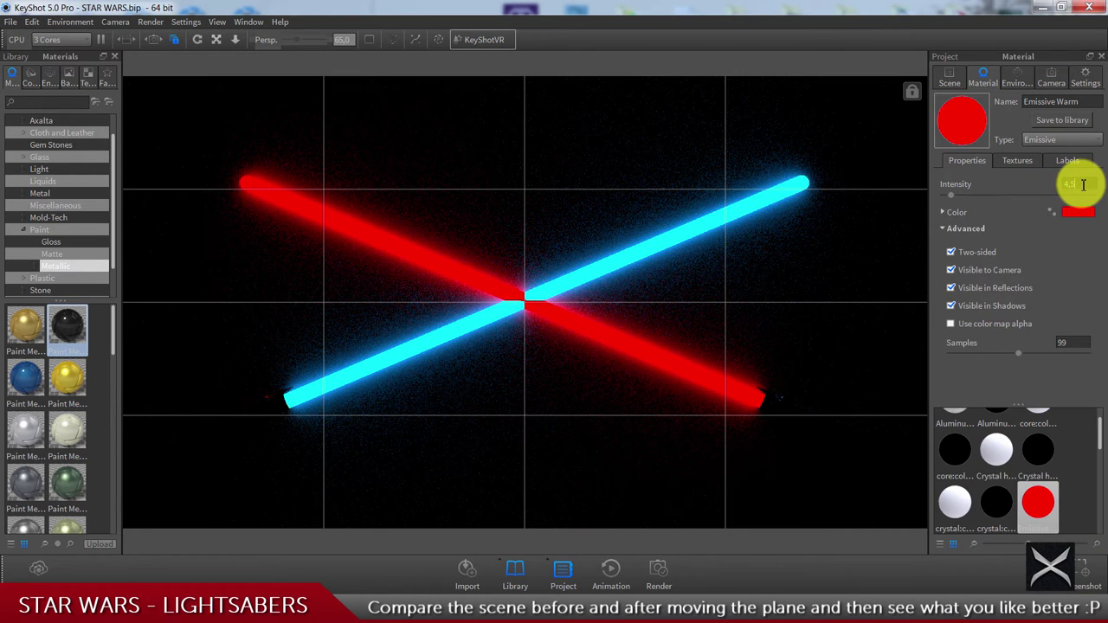
# - Set the red saber's glow intensity to 4, then open the background plane's Paint Metallic Black material
pyautogui.write('4')
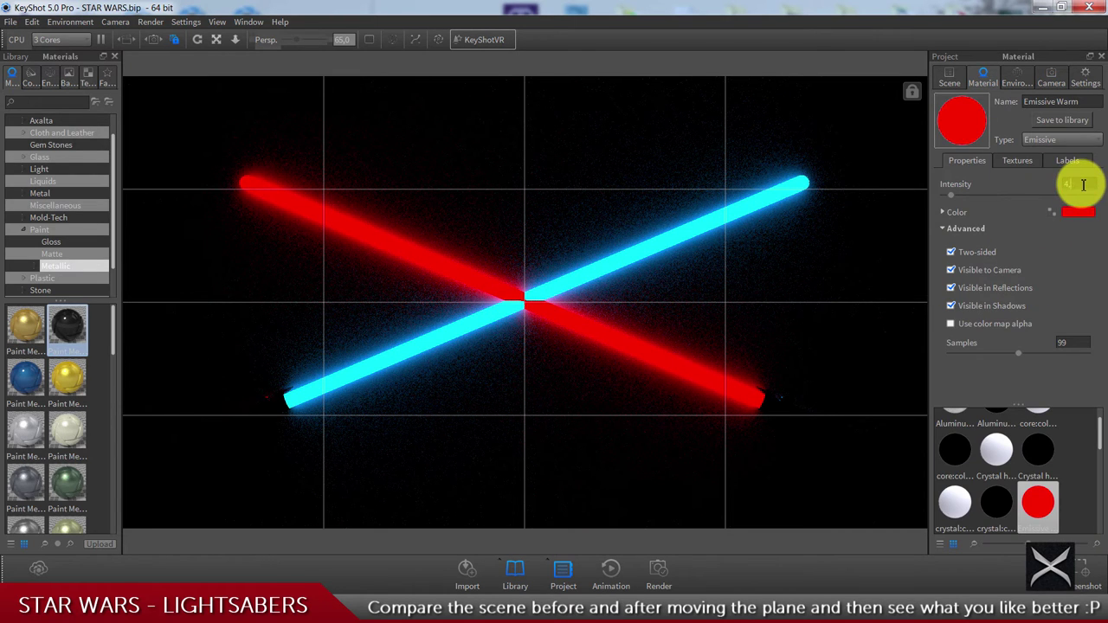
pyautogui.click(1087, 343)
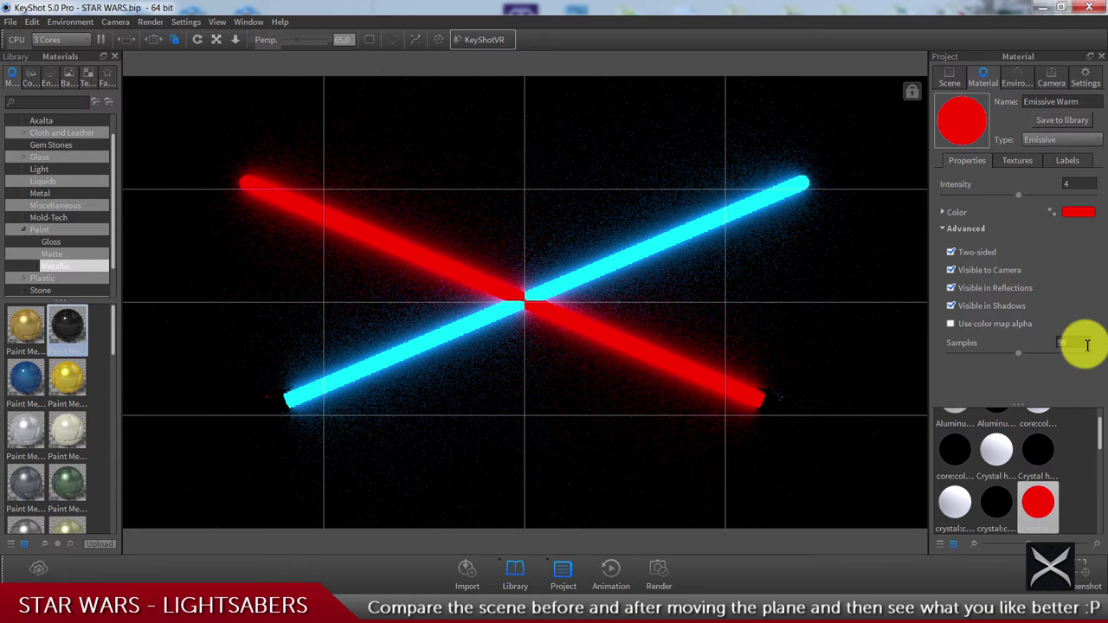
pyautogui.doubleClick(790, 272)
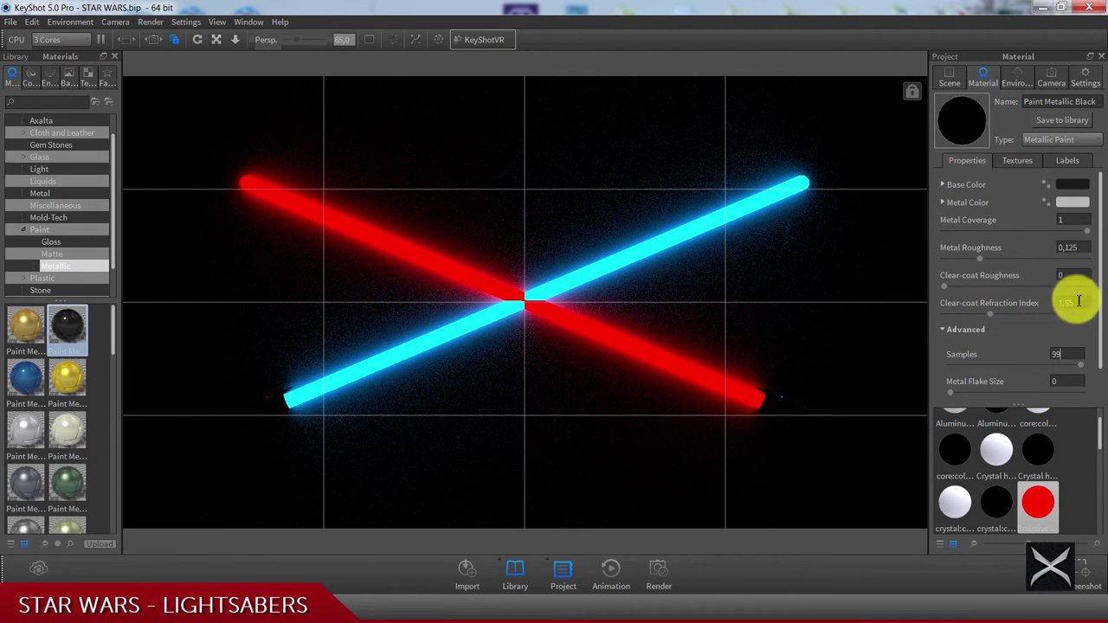
# - Try Metal Roughness at 0,11 and 0,1 and Clear-coat Refraction Index at 1,8 and 1,25
pyautogui.click(1089, 249)
pyautogui.press('BackSpace')
pyautogui.press('BackSpace')
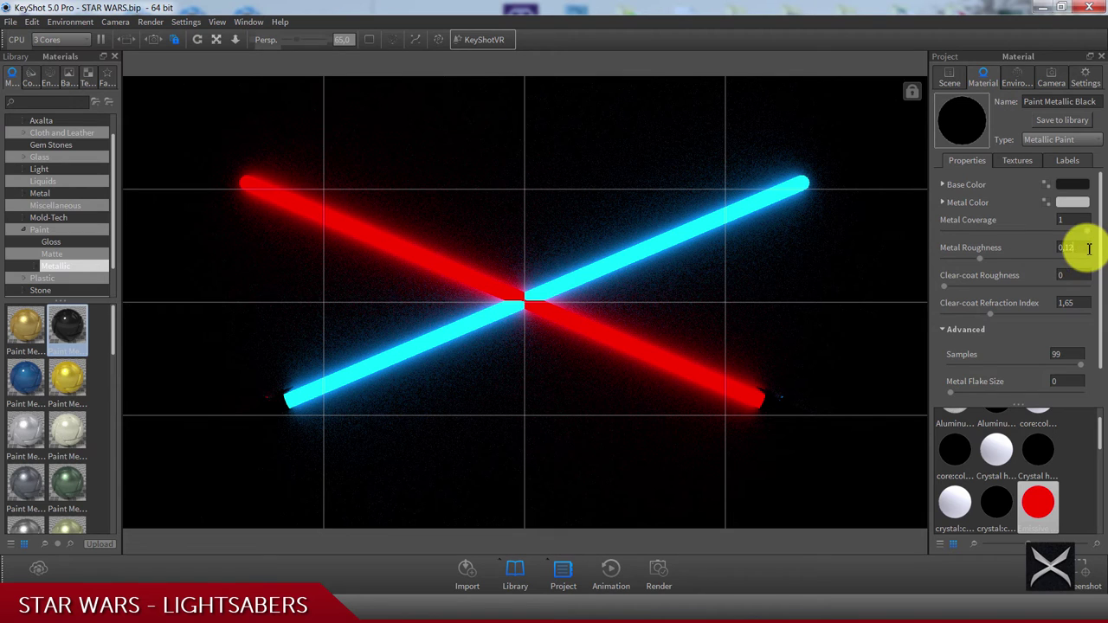
pyautogui.write('1')
pyautogui.press('Return')
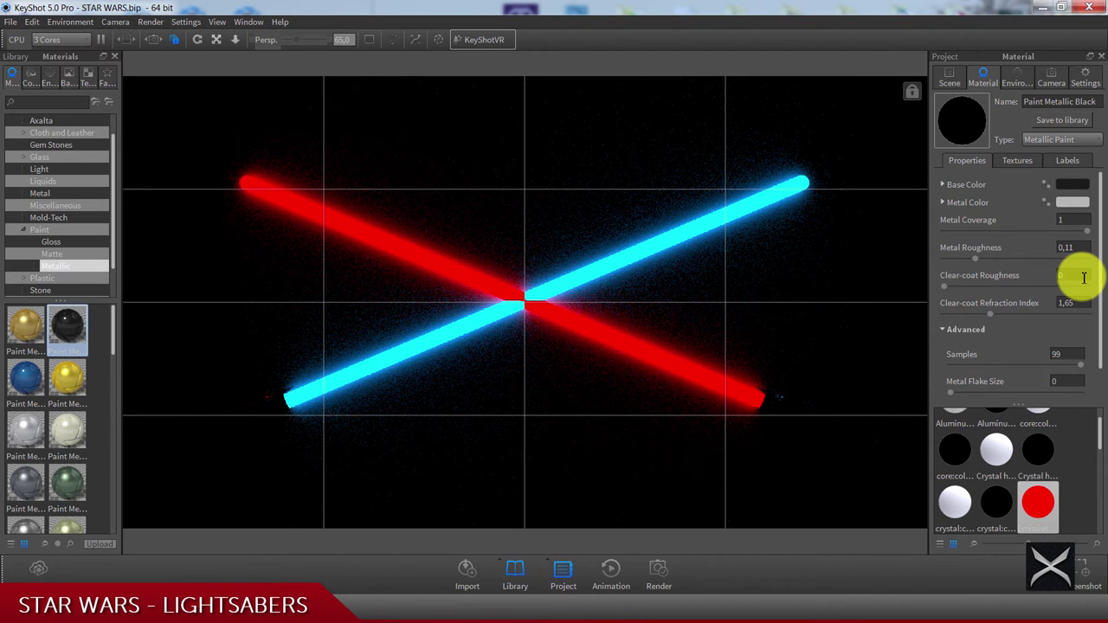
pyautogui.click(1083, 302)
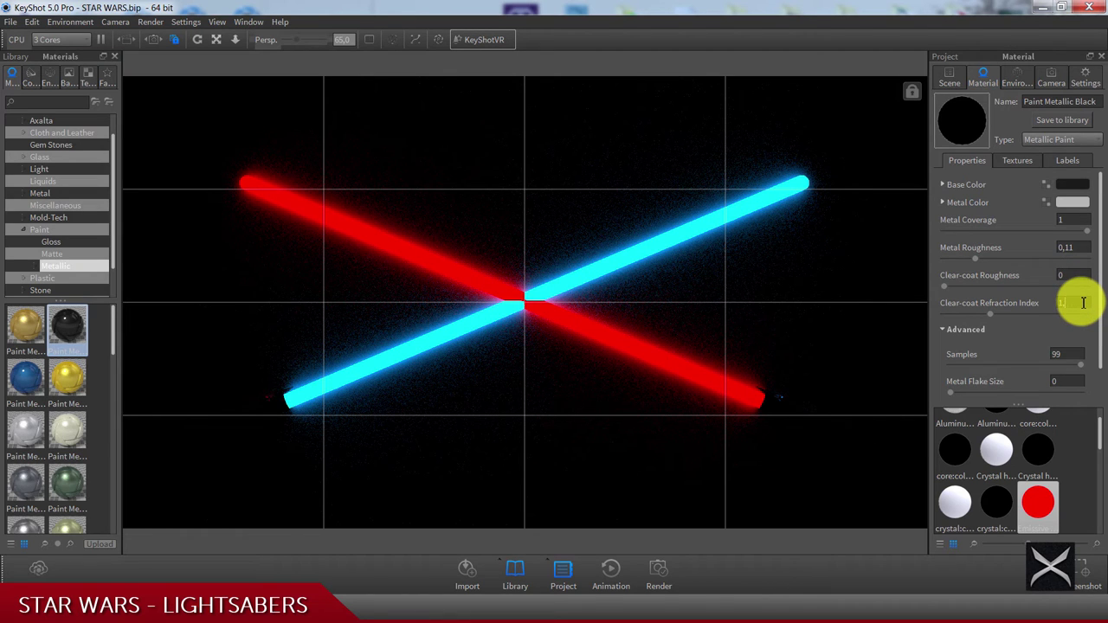
pyautogui.click(1080, 277)
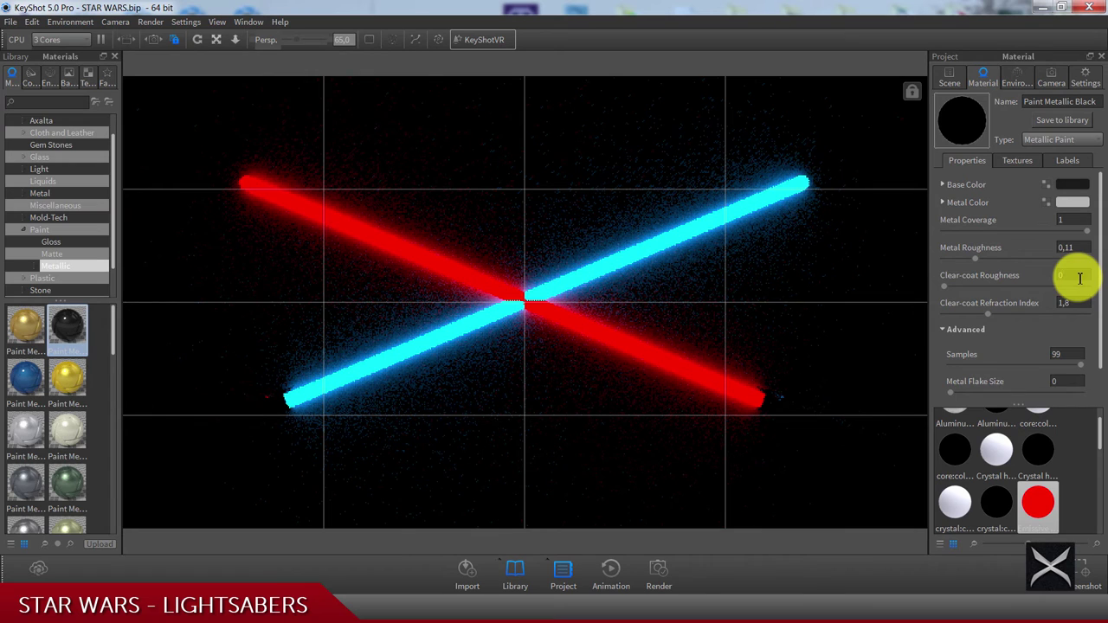
pyautogui.click(1083, 246)
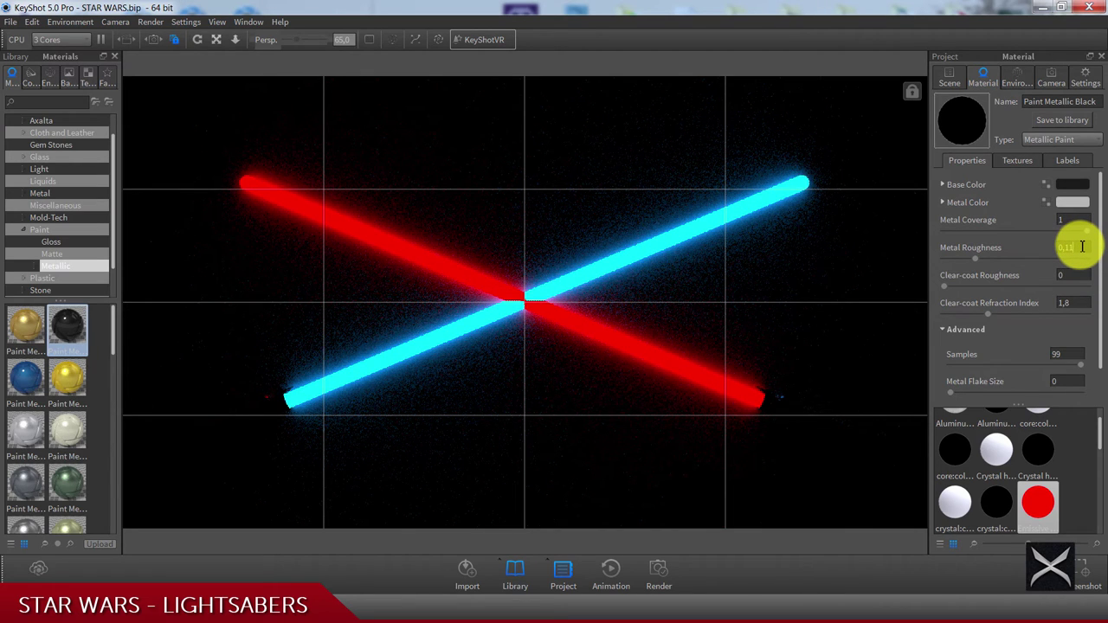
pyautogui.write('0,1')
pyautogui.click(1081, 301)
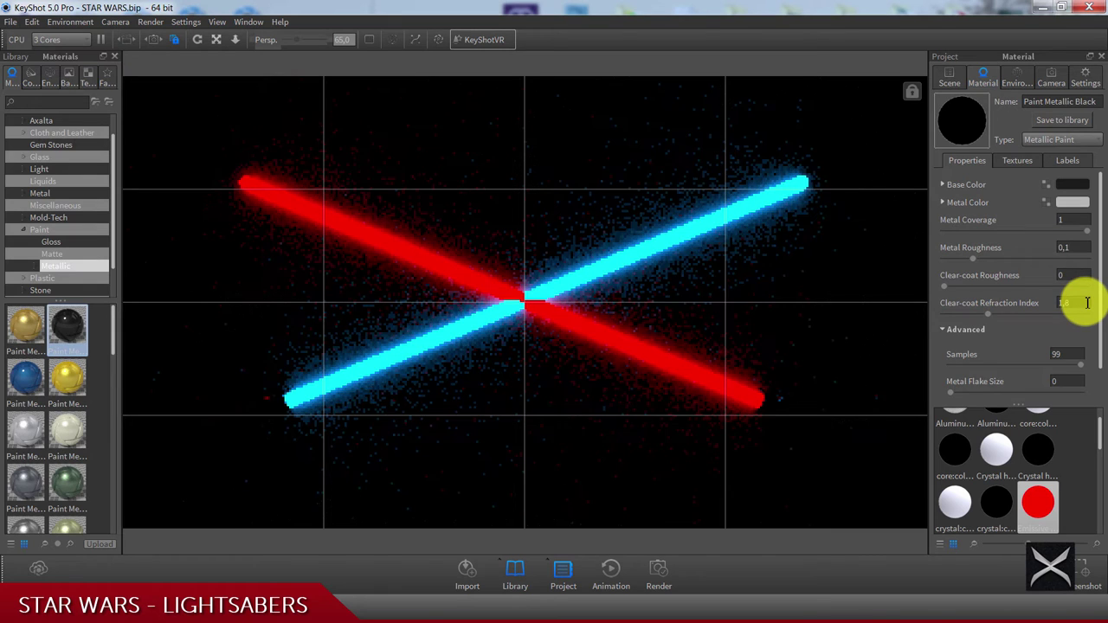
pyautogui.write('1,25')
pyautogui.click(1084, 277)
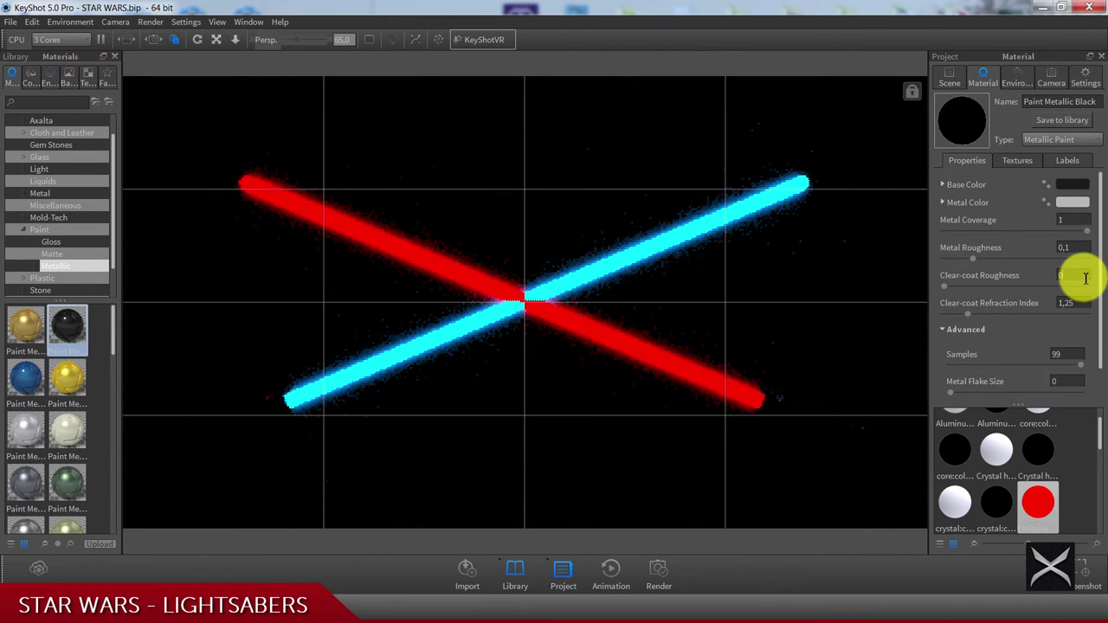
# - Settle on Metal Roughness 0,125 and Clear-coat Refraction Index 1,4, comparing against the reference image
pyautogui.click(1081, 251)
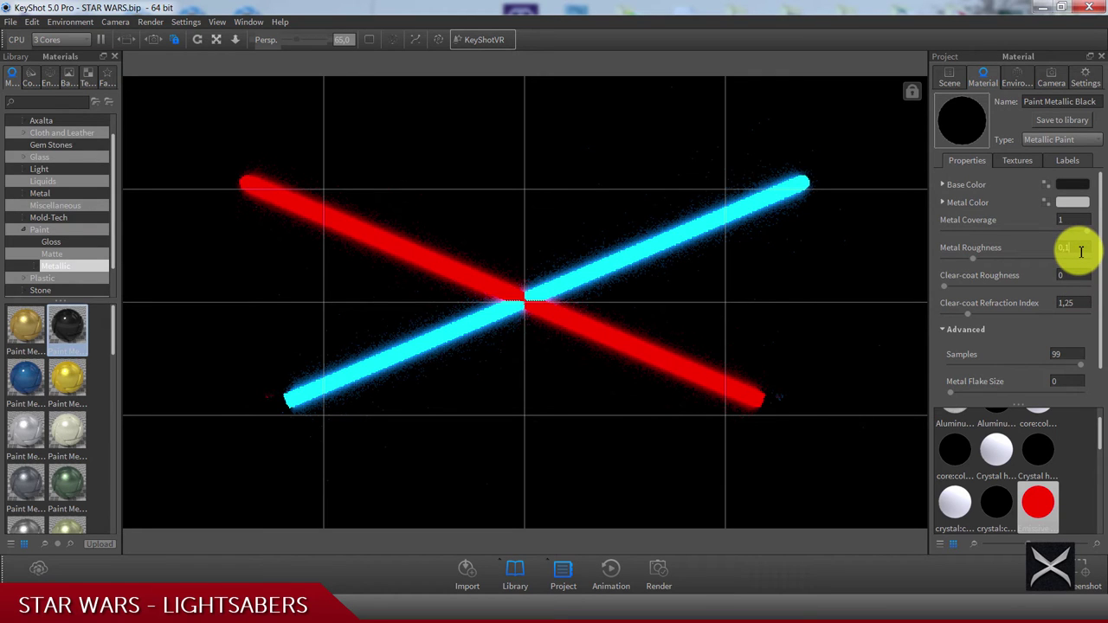
pyautogui.write('0,2')
pyautogui.click(1078, 275)
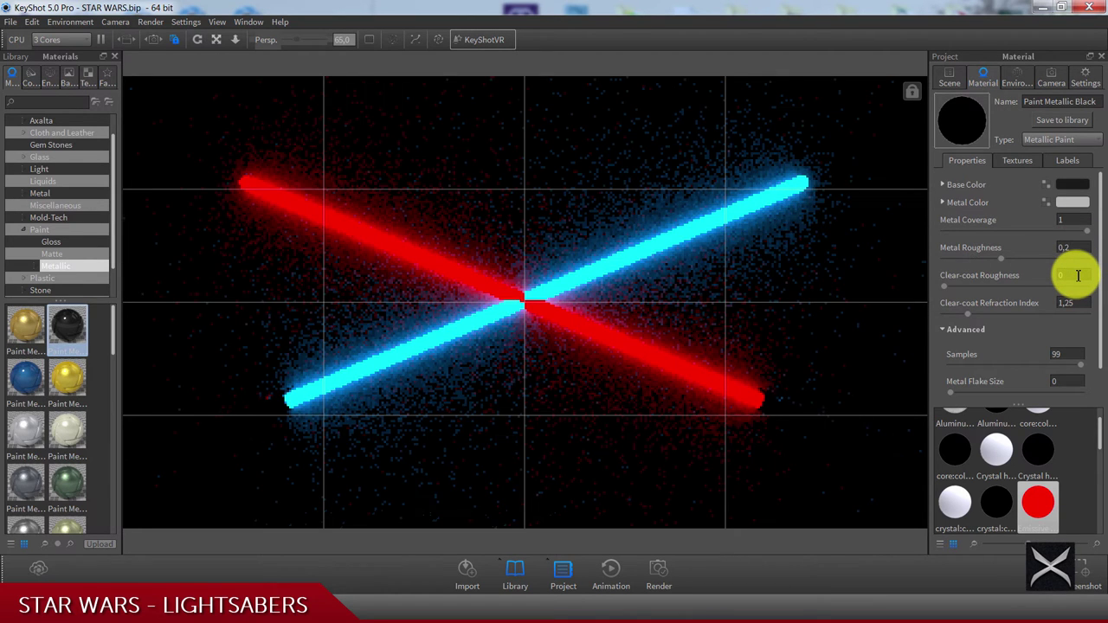
pyautogui.click(1080, 248)
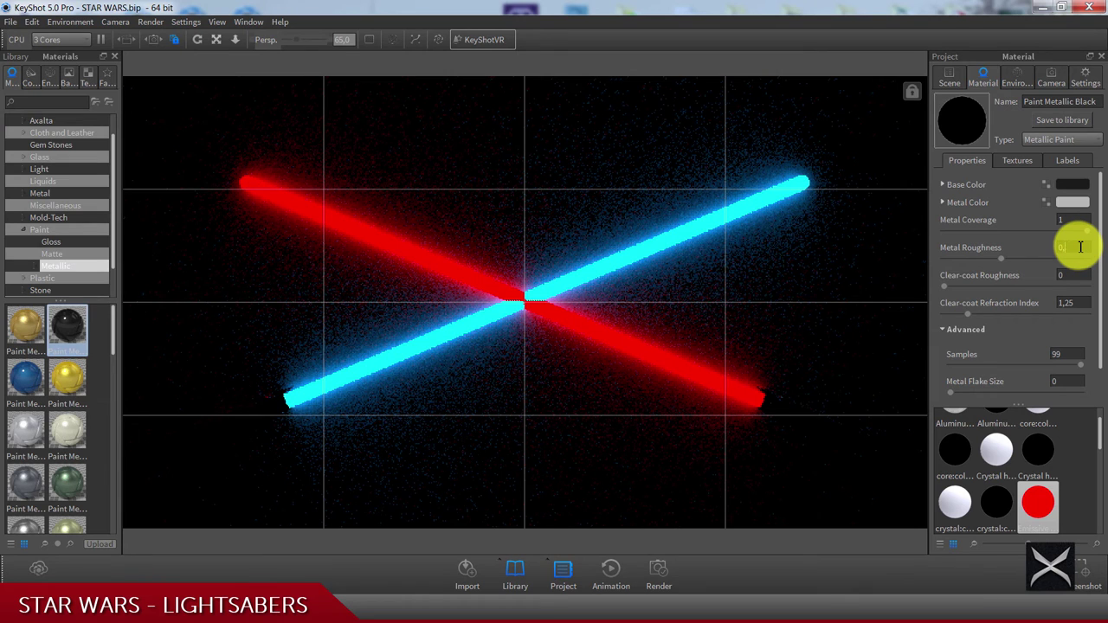
pyautogui.write('0,15')
pyautogui.click(1080, 276)
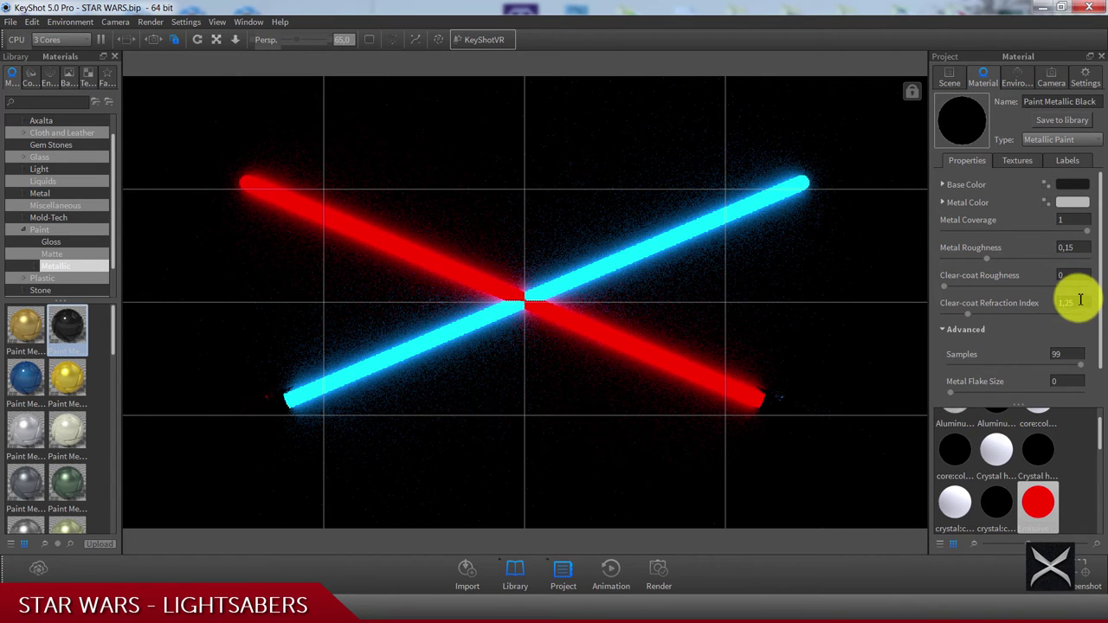
pyautogui.click(1080, 302)
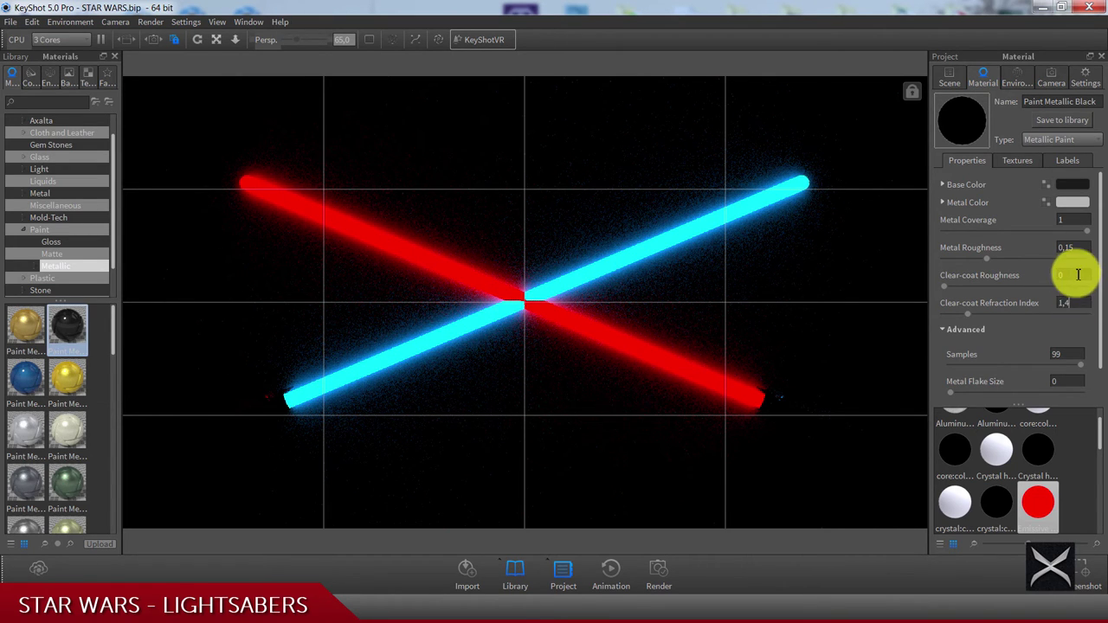
pyautogui.click(1078, 274)
pyautogui.click(1080, 246)
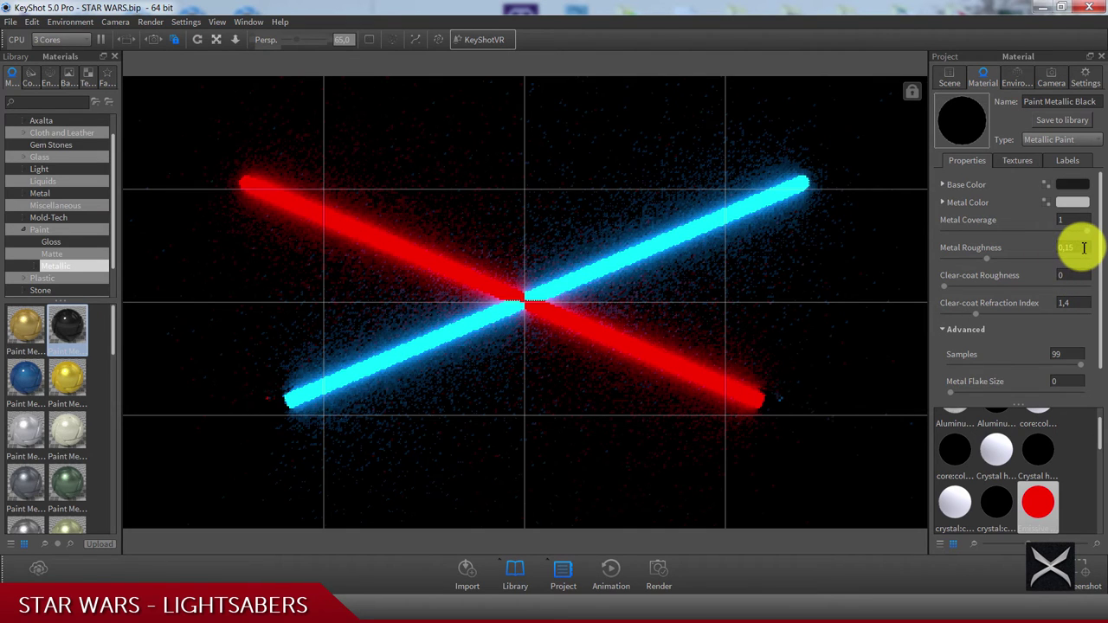
pyautogui.press('BackSpace')
pyautogui.write('25')
pyautogui.click(1082, 276)
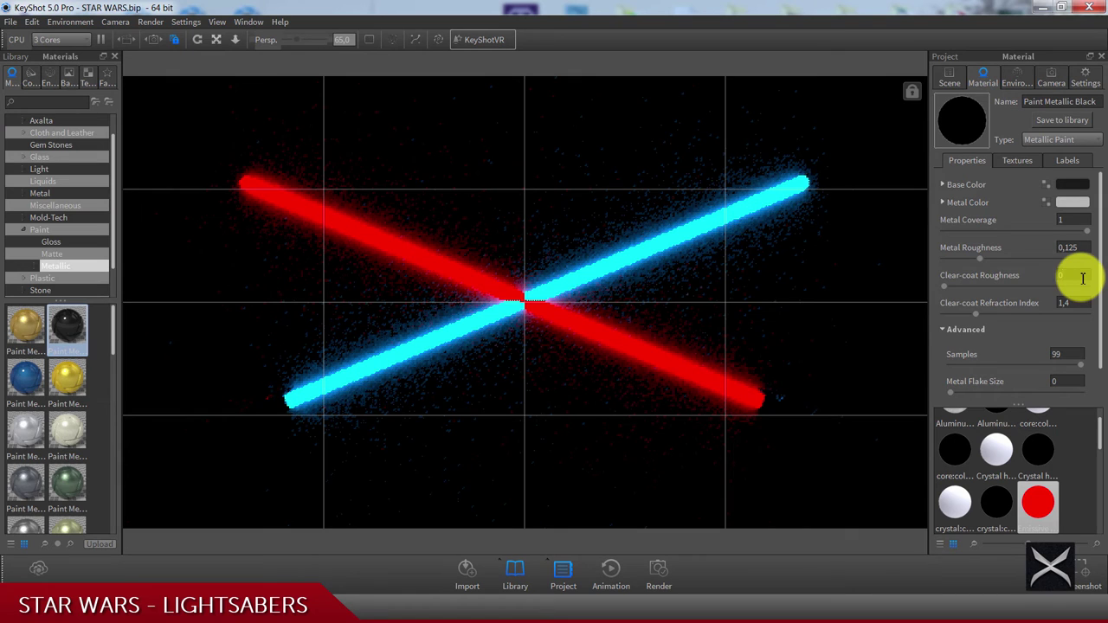
pyautogui.click(205, 606)
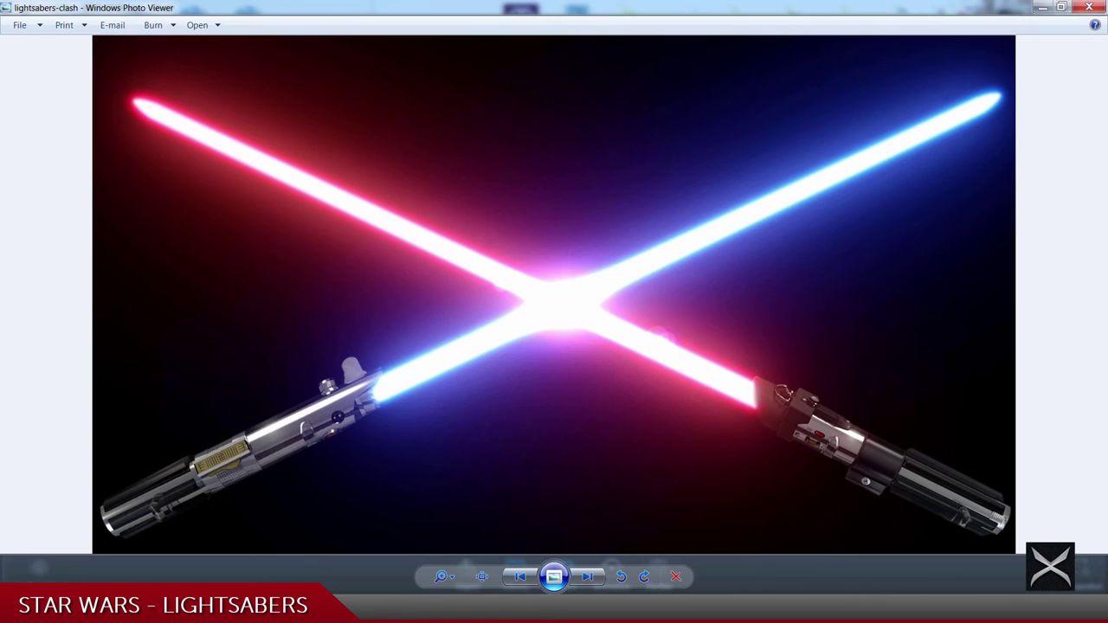
pyautogui.click(205, 606)
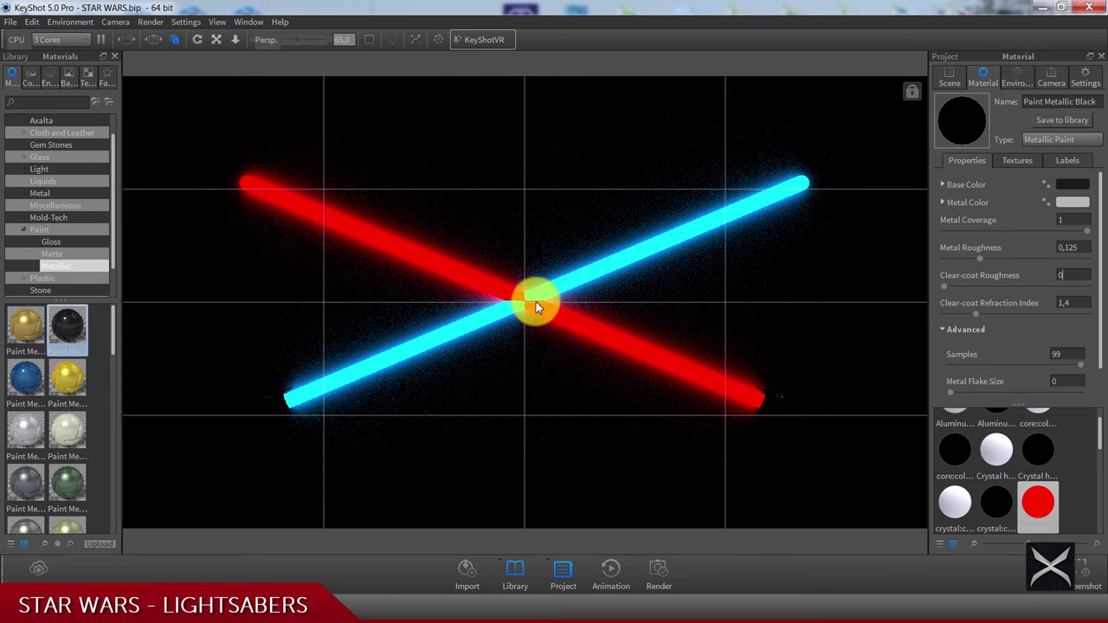
# - Deepen the blue saber's glow by lowering its emissive colour's Green component to 68
pyautogui.click(205, 606)
pyautogui.doubleClick(578, 287)
pyautogui.click(1074, 212)
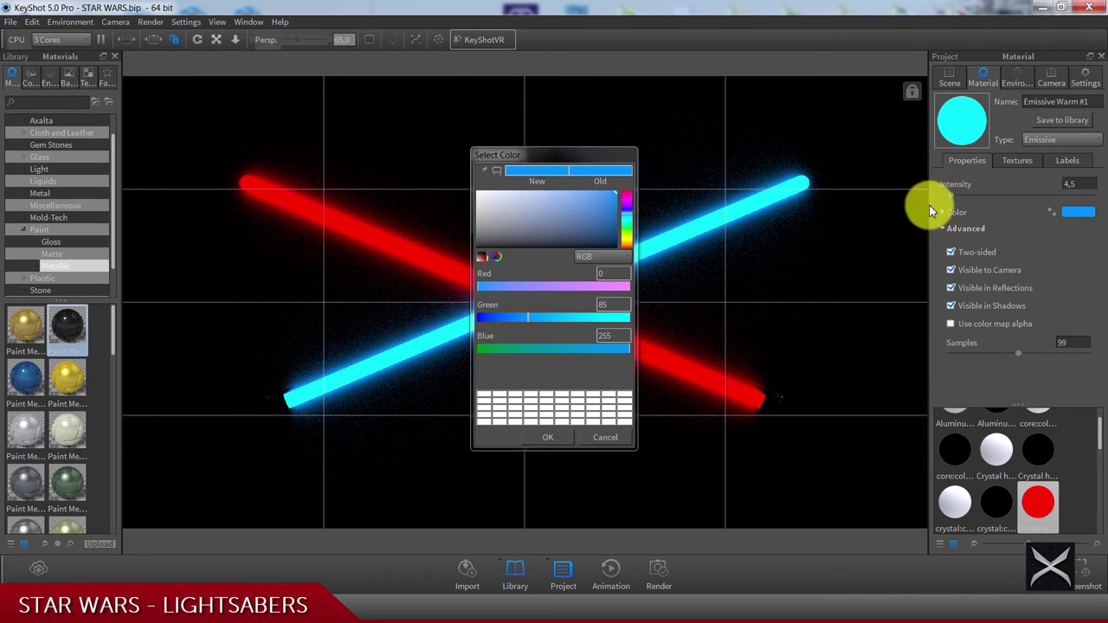
pyautogui.moveTo(592, 156); pyautogui.dragTo(837, 158)
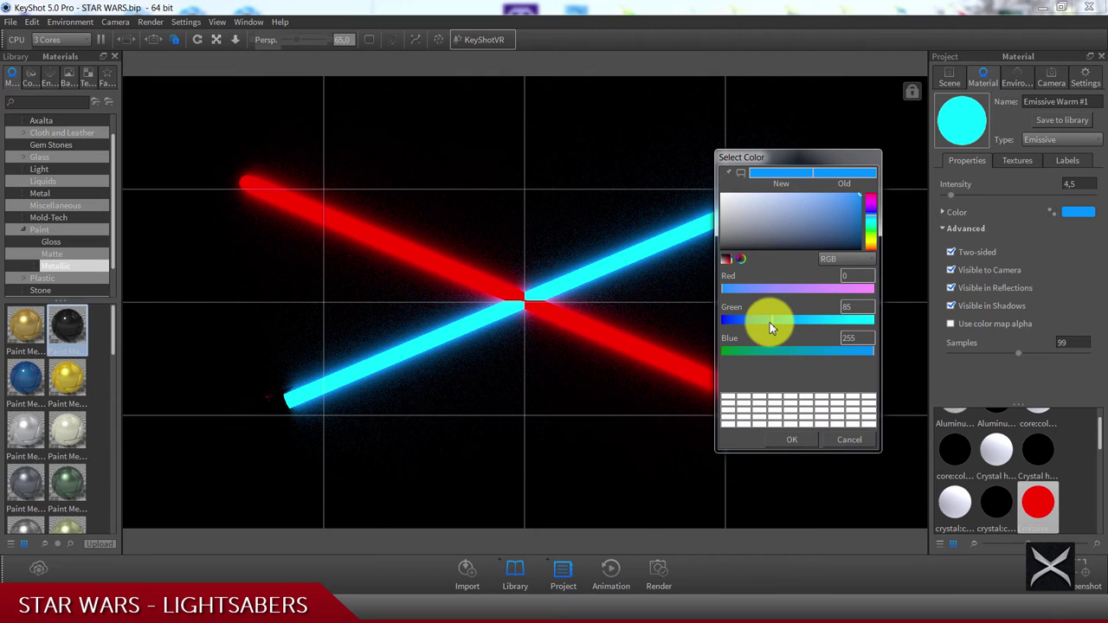
pyautogui.moveTo(770, 326); pyautogui.dragTo(761, 327)
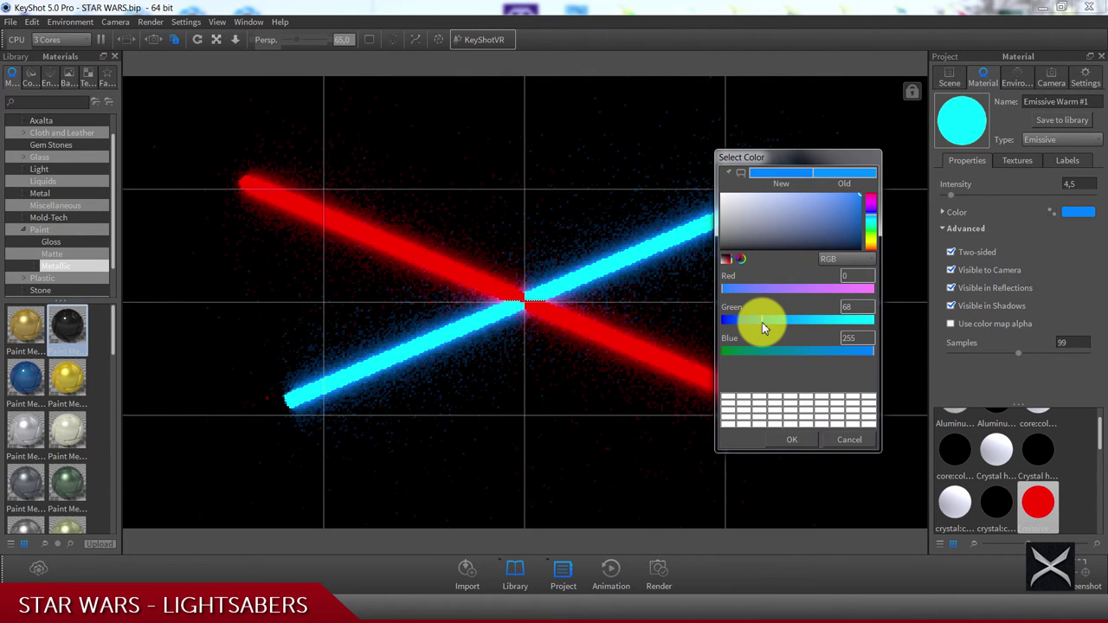
pyautogui.click(800, 439)
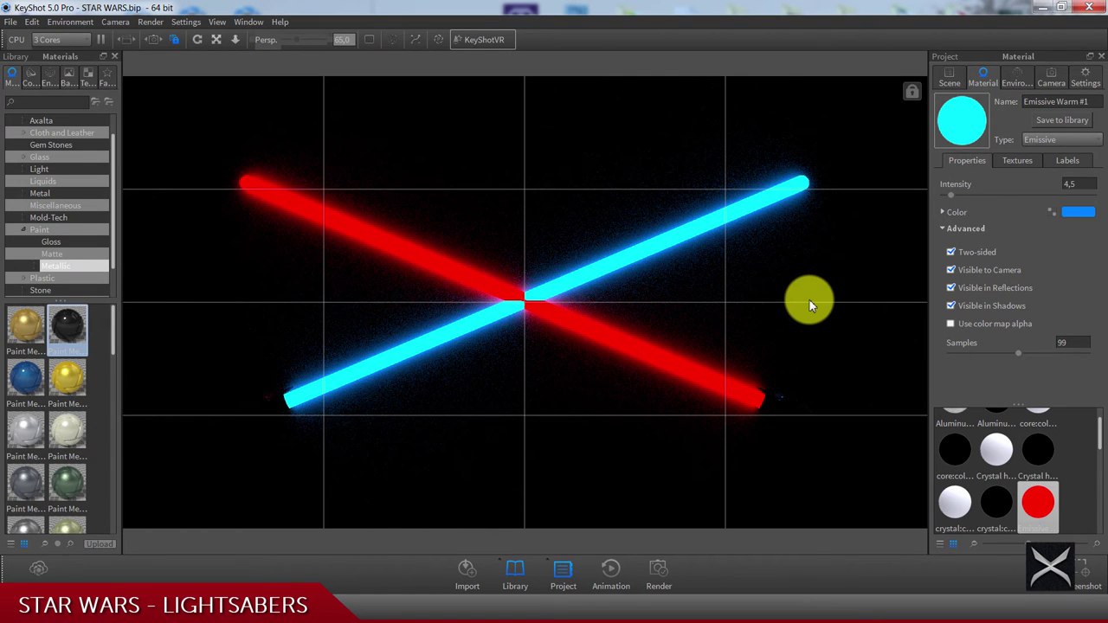
pyautogui.hotkey('ctrl', 'p')
# - Set the output resolution to 1920x1080 and render in background mode
pyautogui.click(717, 255)
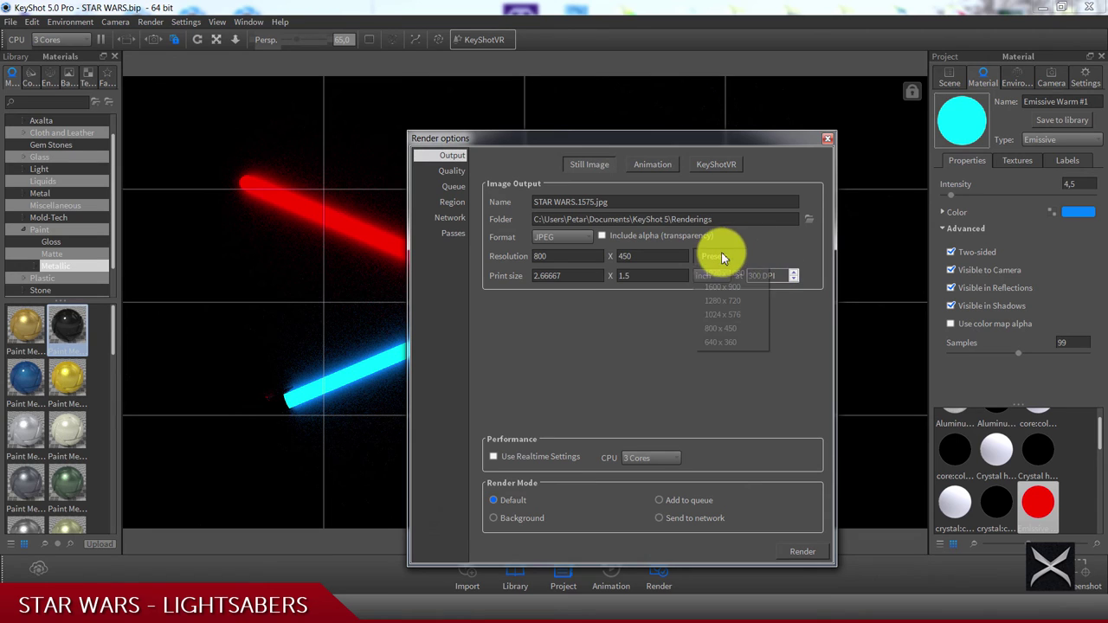
pyautogui.click(719, 273)
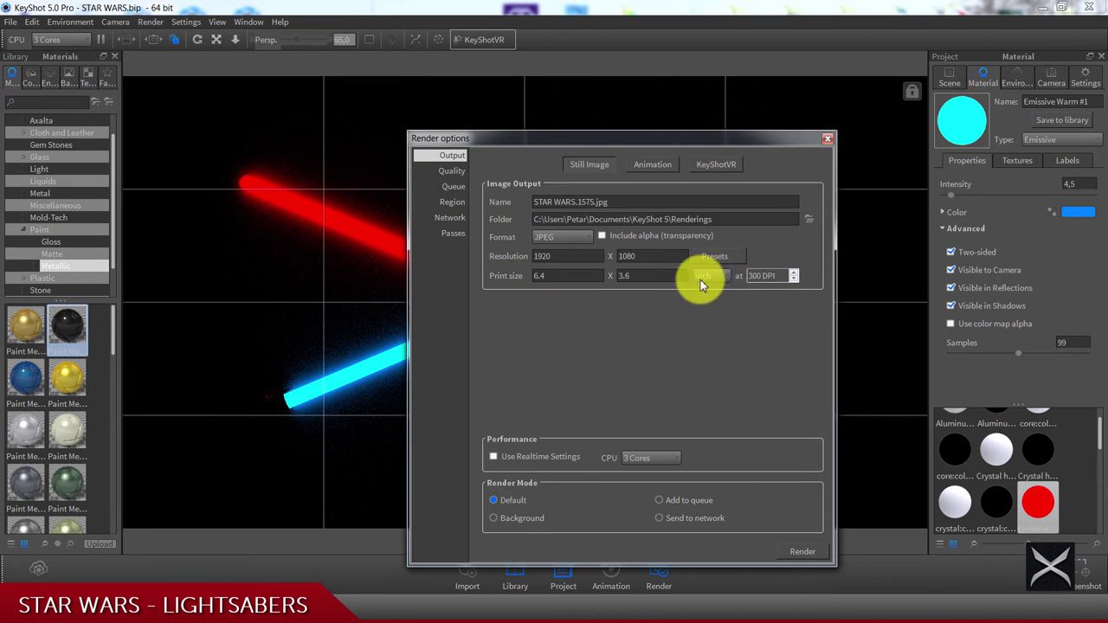
pyautogui.click(495, 518)
# - Set render quality Shadow to 3 and Global illumination to 5
pyautogui.click(445, 172)
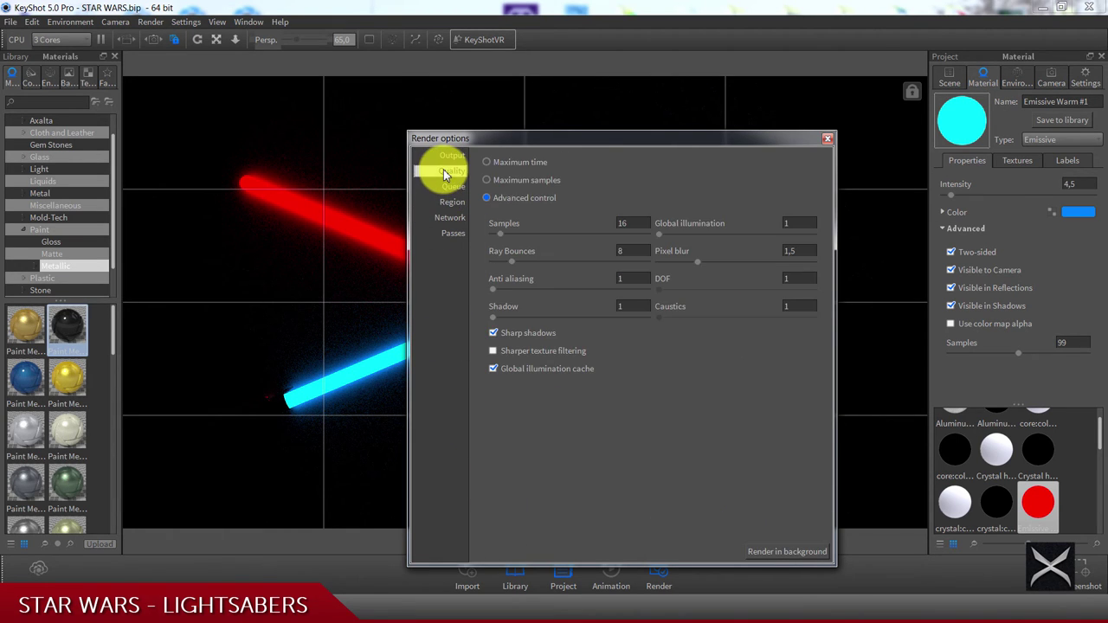
pyautogui.doubleClick(625, 222)
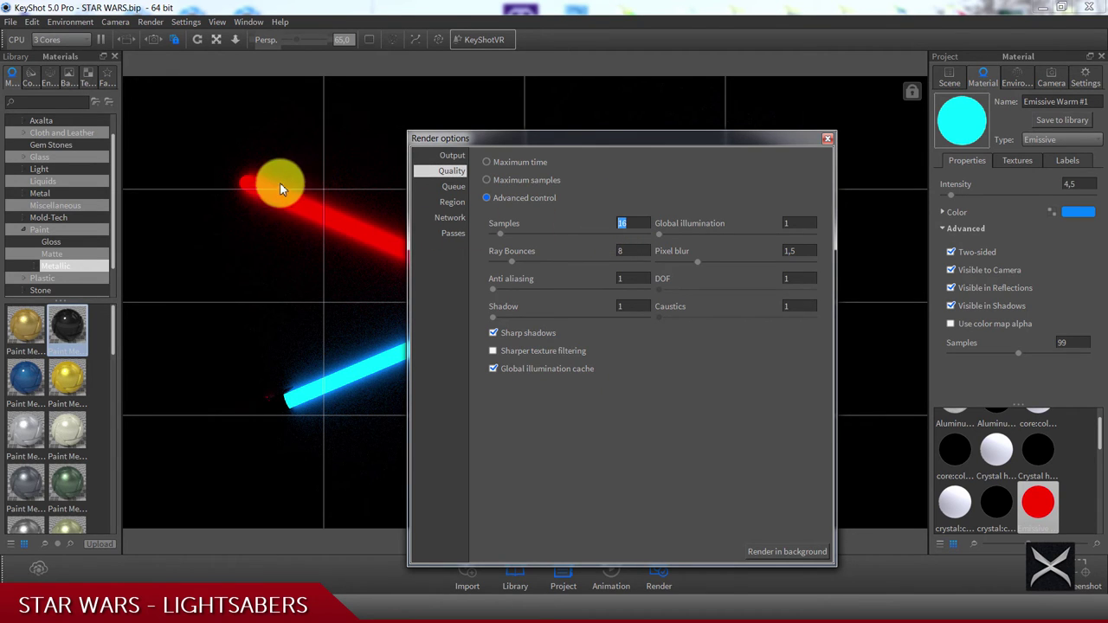
pyautogui.click(645, 251)
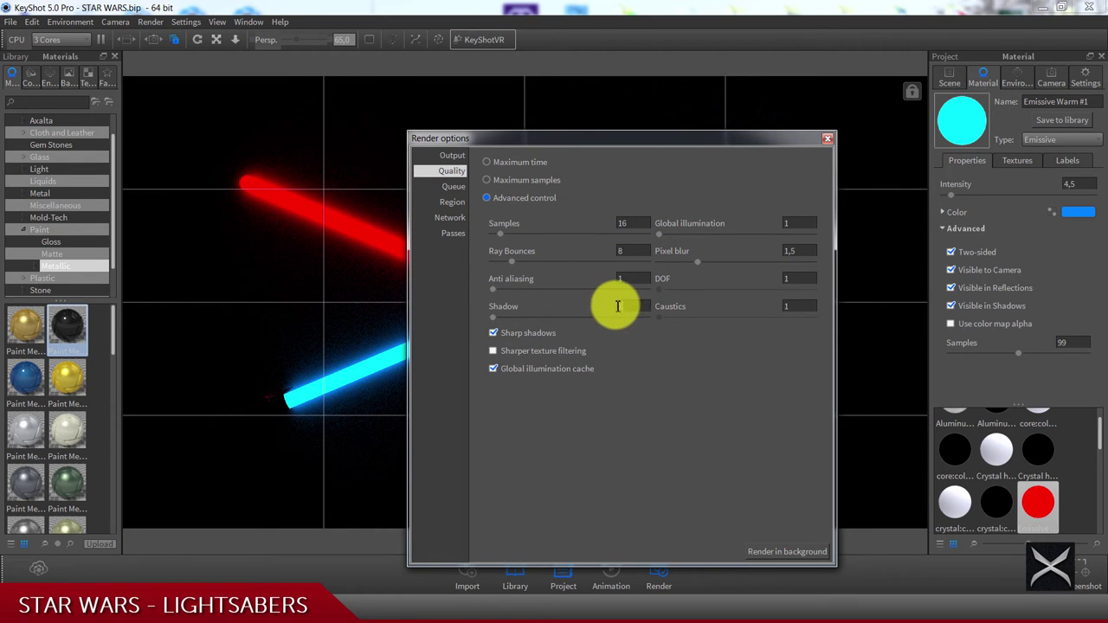
pyautogui.write('3')
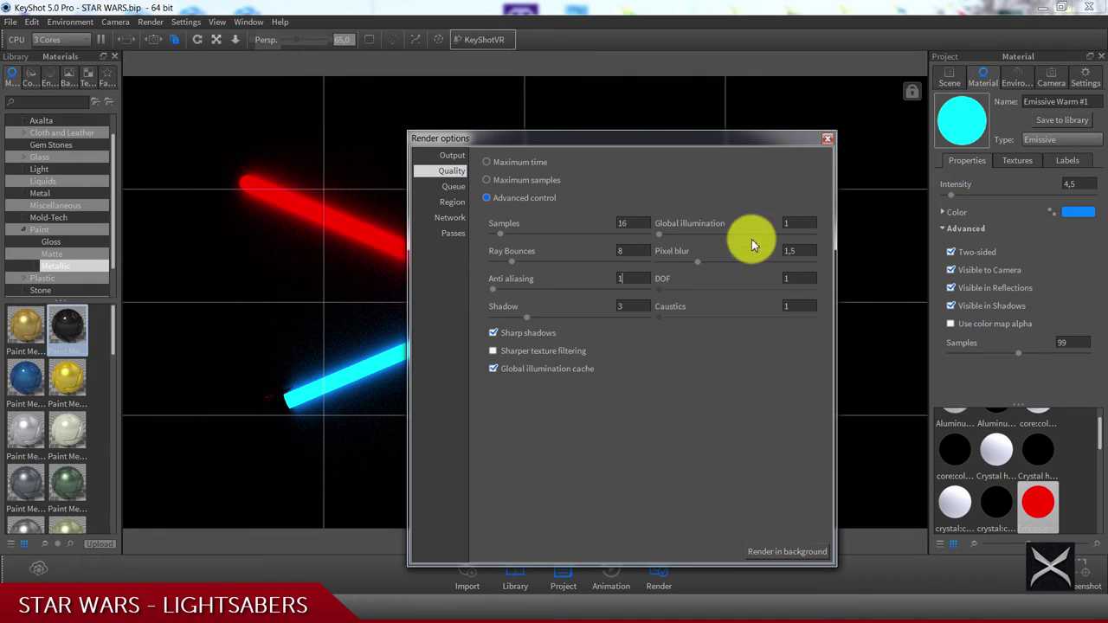
pyautogui.click(805, 221)
pyautogui.write('5')
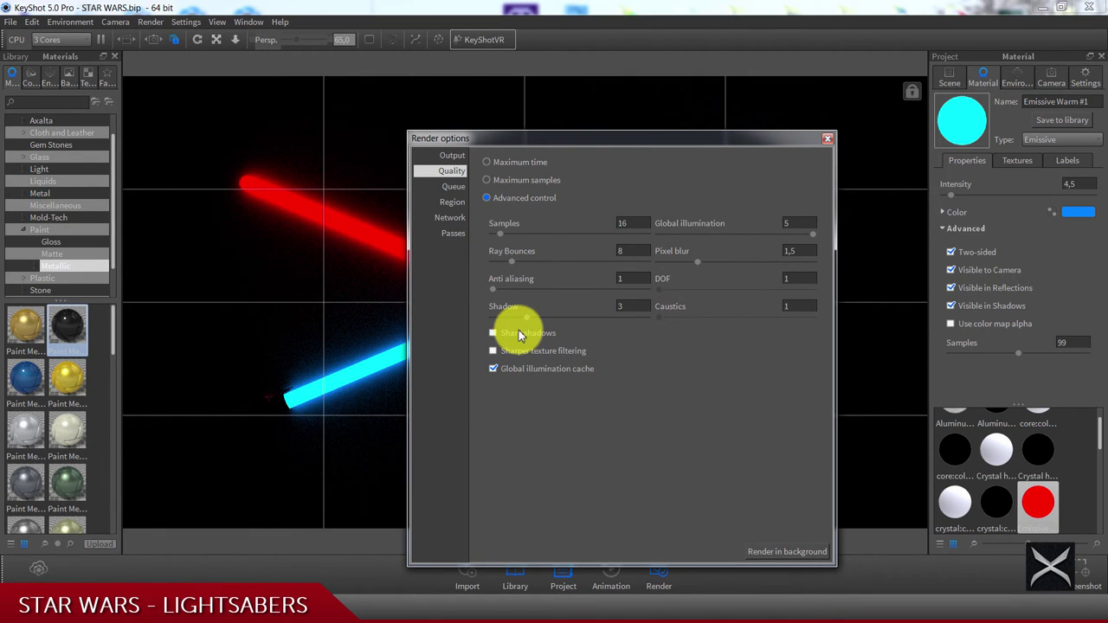
# - Keep JPEG as the output format and close Render options
pyautogui.click(452, 234)
pyautogui.click(451, 171)
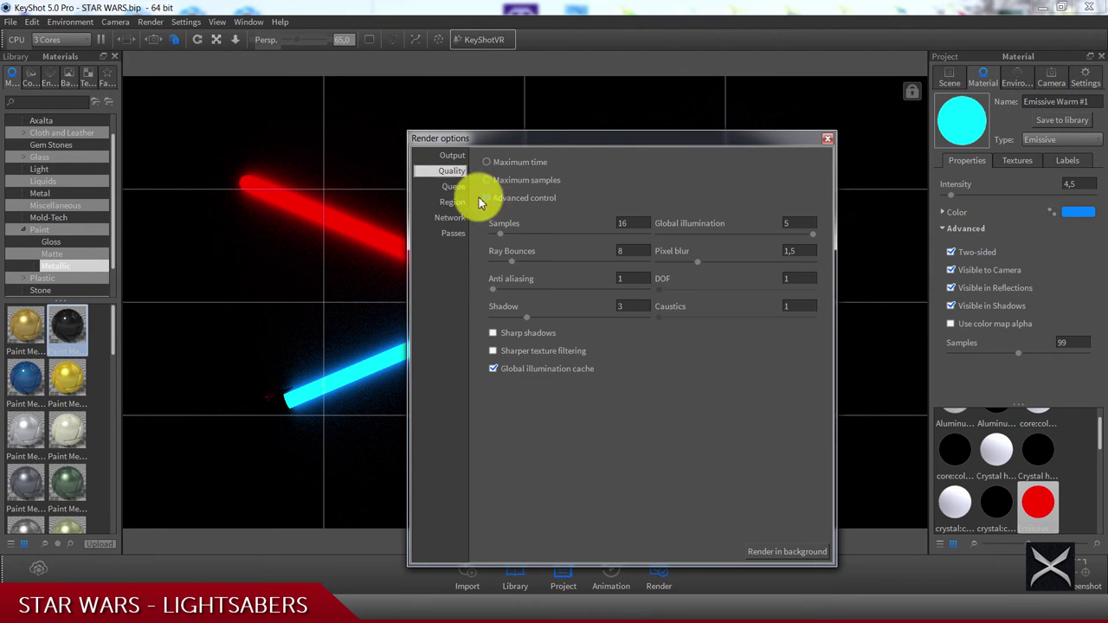
pyautogui.click(451, 155)
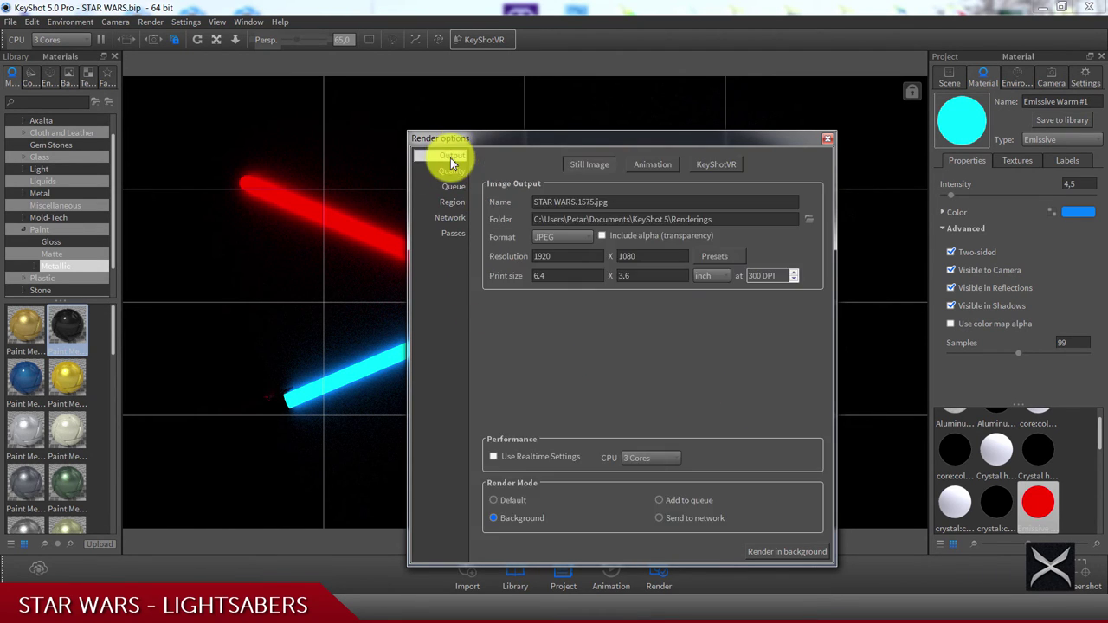
pyautogui.click(558, 237)
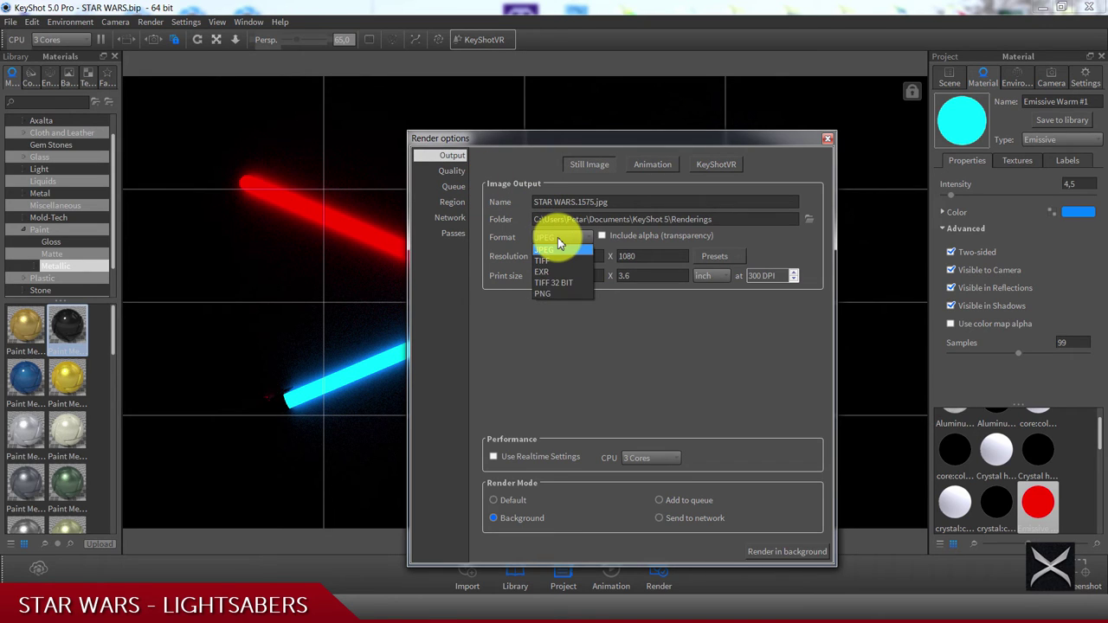
pyautogui.click(557, 237)
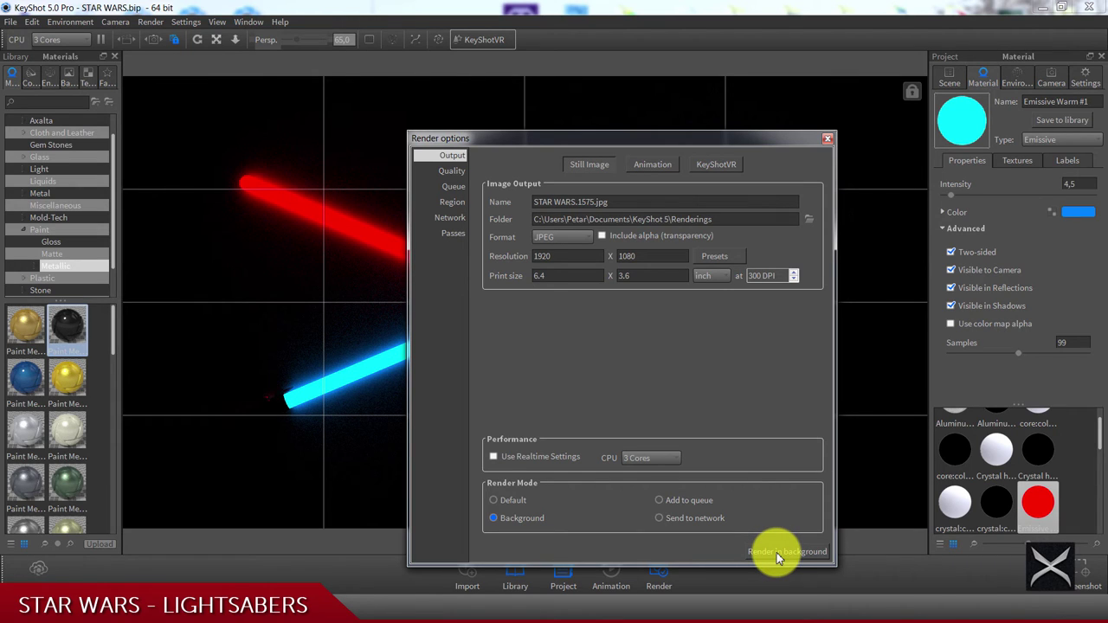
pyautogui.click(827, 140)
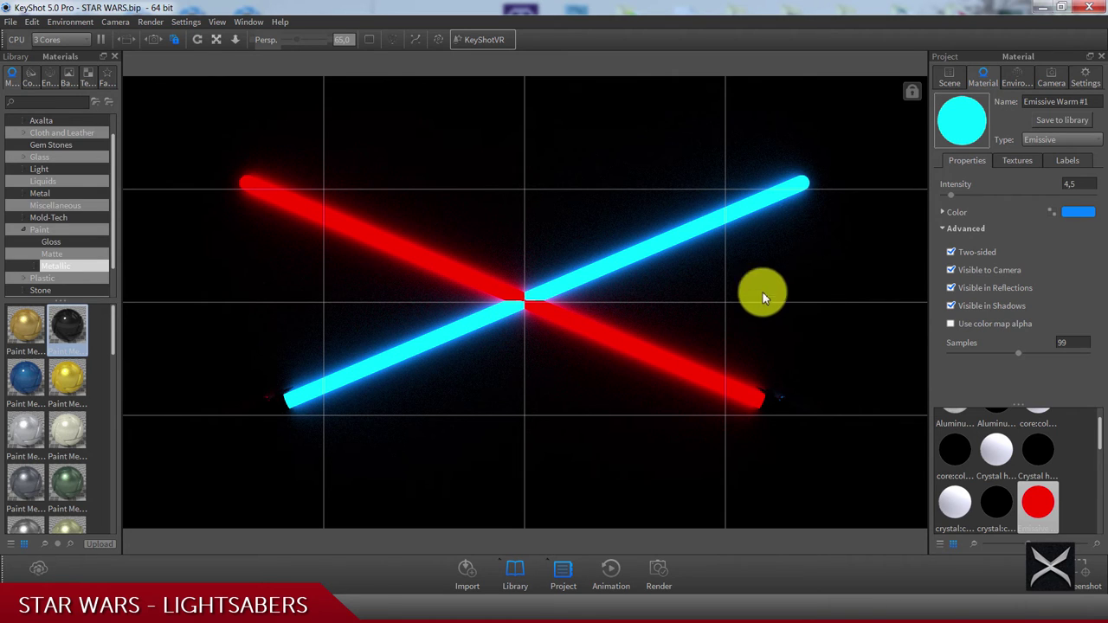
# - Apply the 3 Panels Straight studio environment from the Library's Environments
pyautogui.click(58, 81)
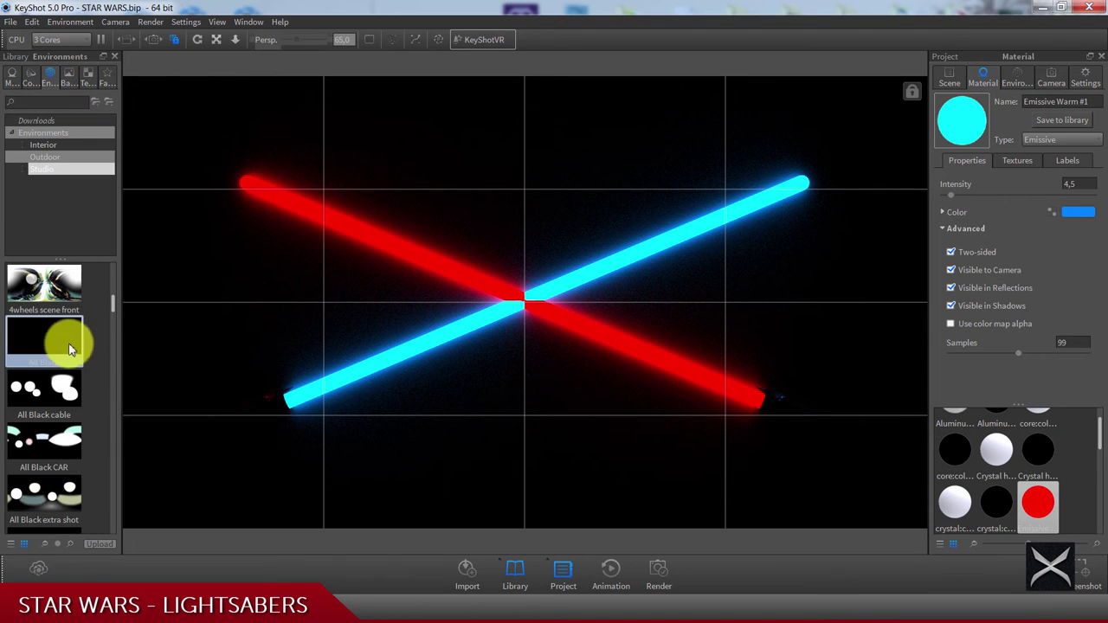
pyautogui.moveTo(60, 339); pyautogui.dragTo(97, 323)
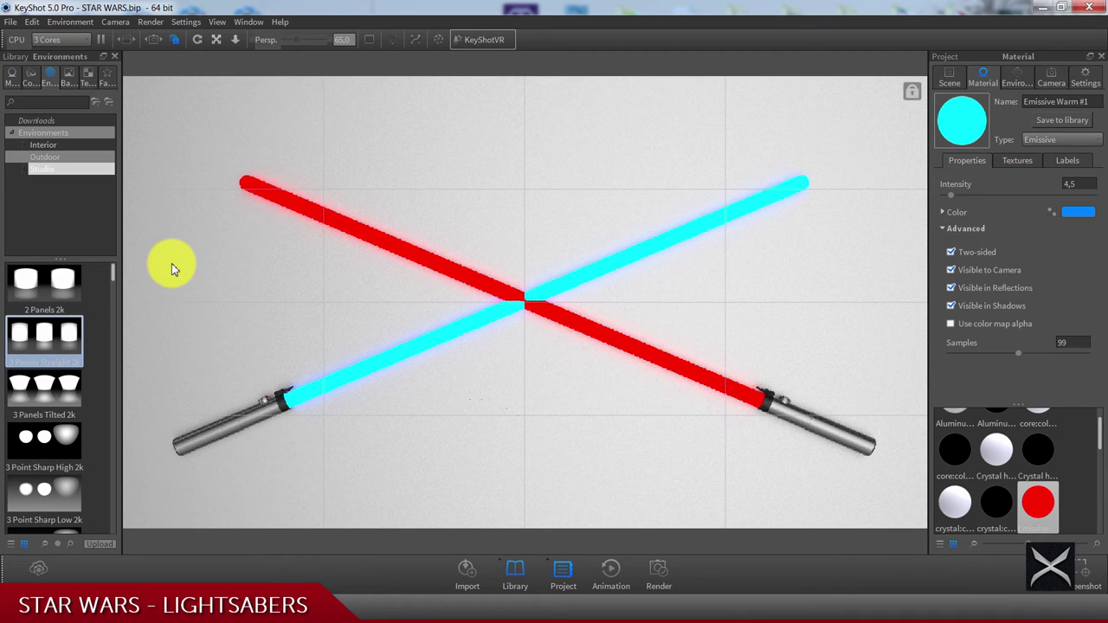
pyautogui.click(952, 77)
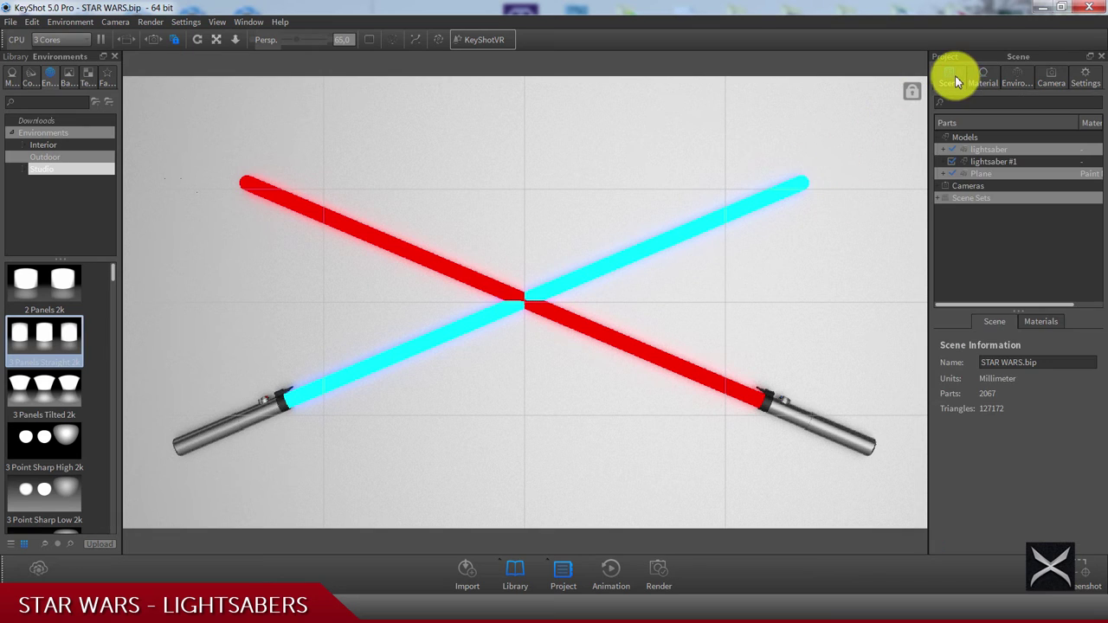
# - Hide the red and cyan laser blades and the ground plane, leaving only the two hilts
pyautogui.click(416, 252)
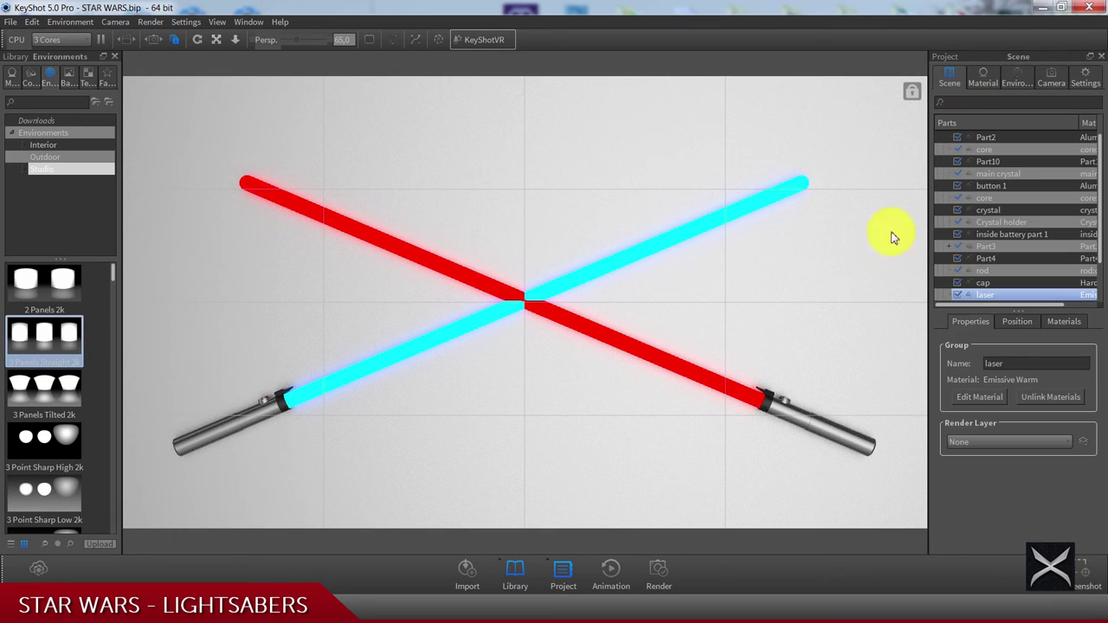
pyautogui.click(958, 295)
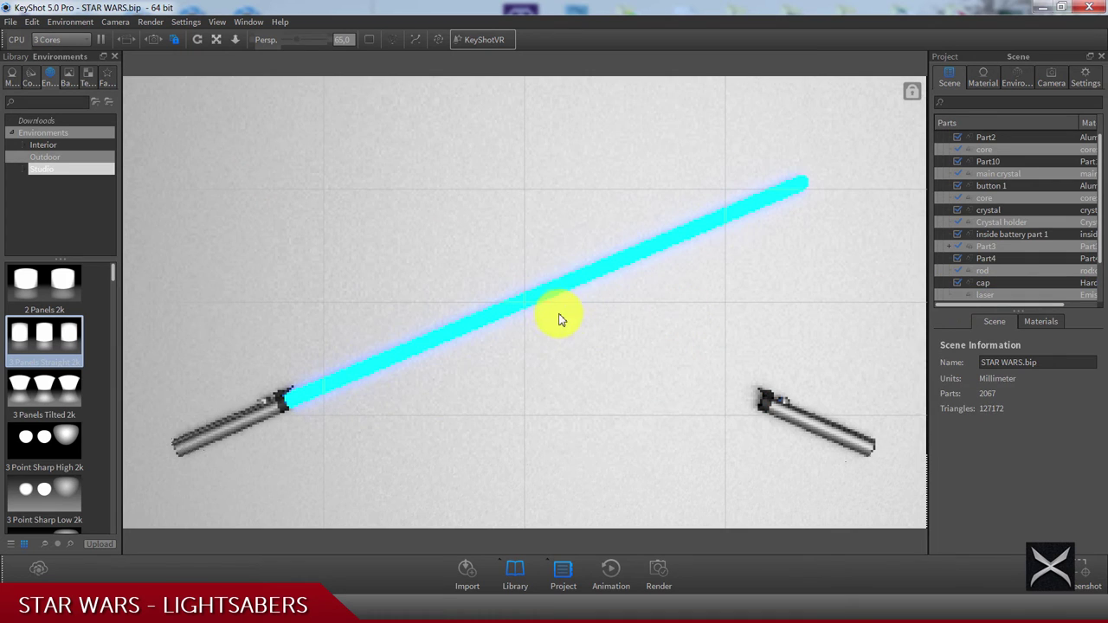
pyautogui.click(540, 296)
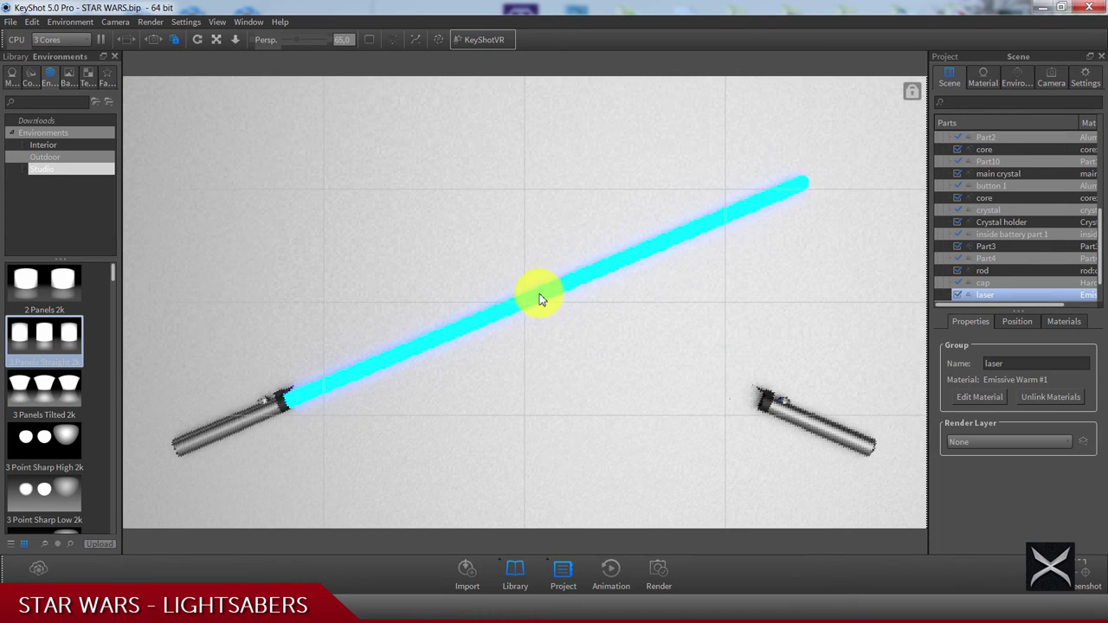
pyautogui.click(958, 295)
pyautogui.scroll(3, 942, 217)
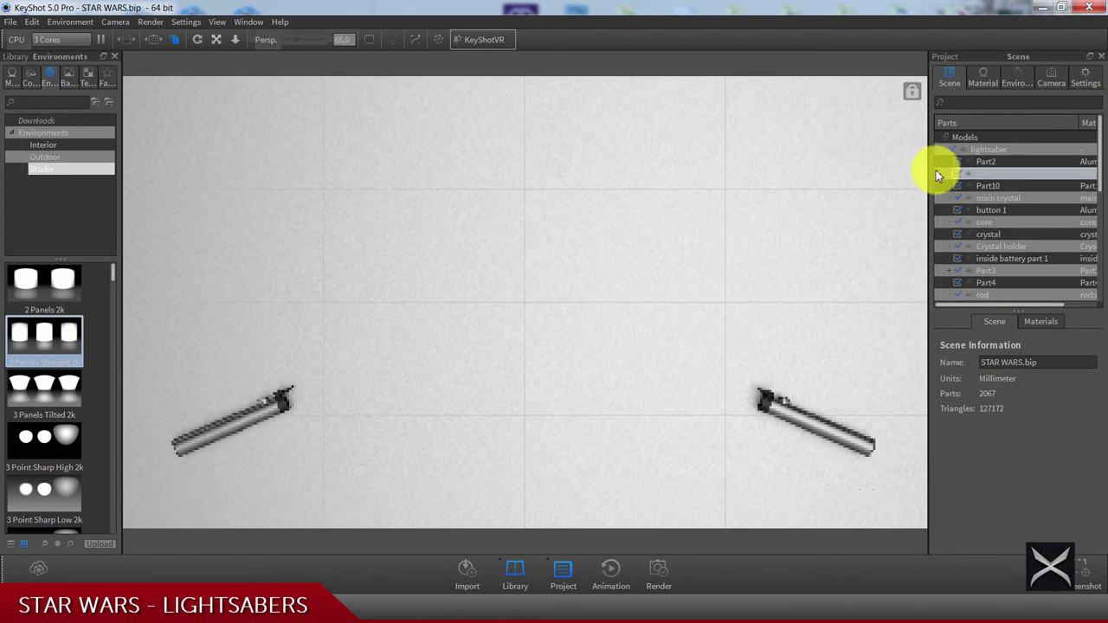
pyautogui.click(944, 149)
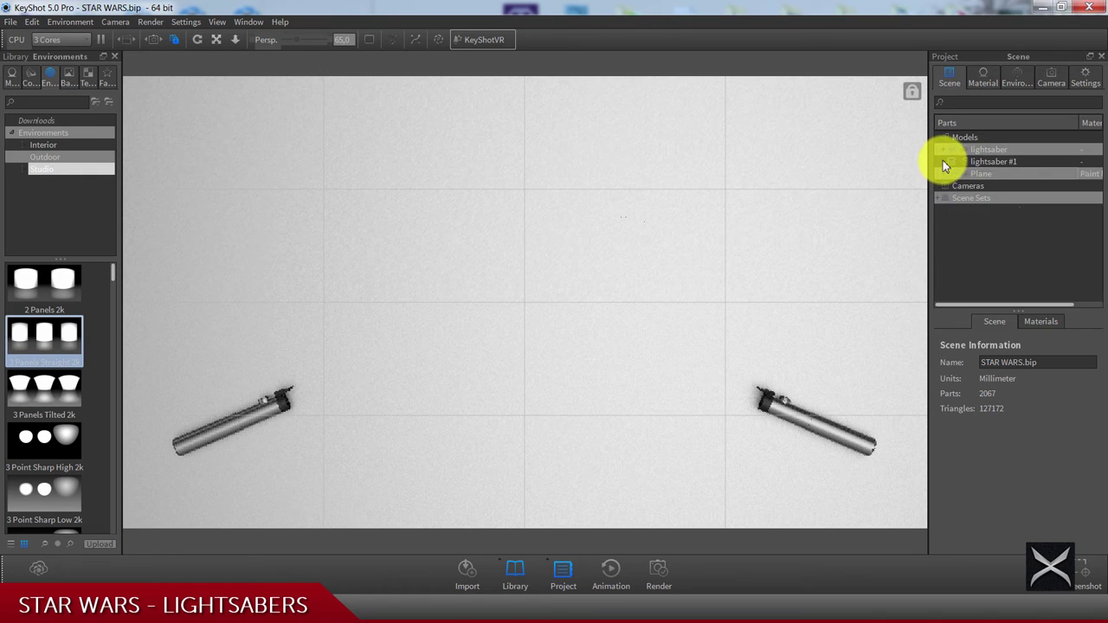
pyautogui.click(952, 174)
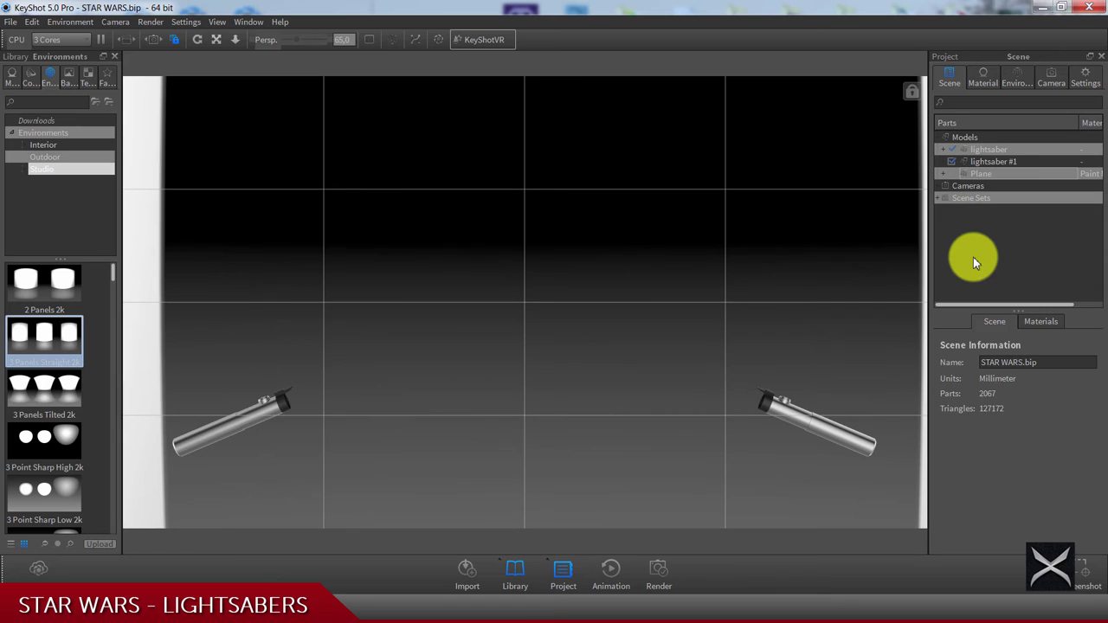
pyautogui.click(1017, 78)
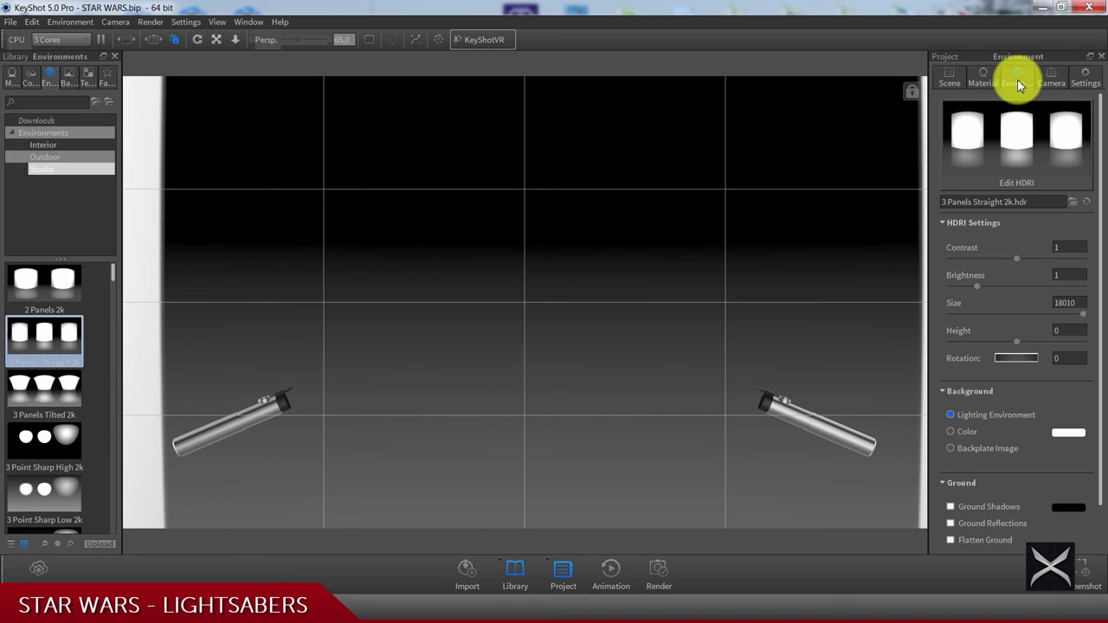
# - Make the background a plain white colour, then review the hilt material and camera settings
pyautogui.click(967, 437)
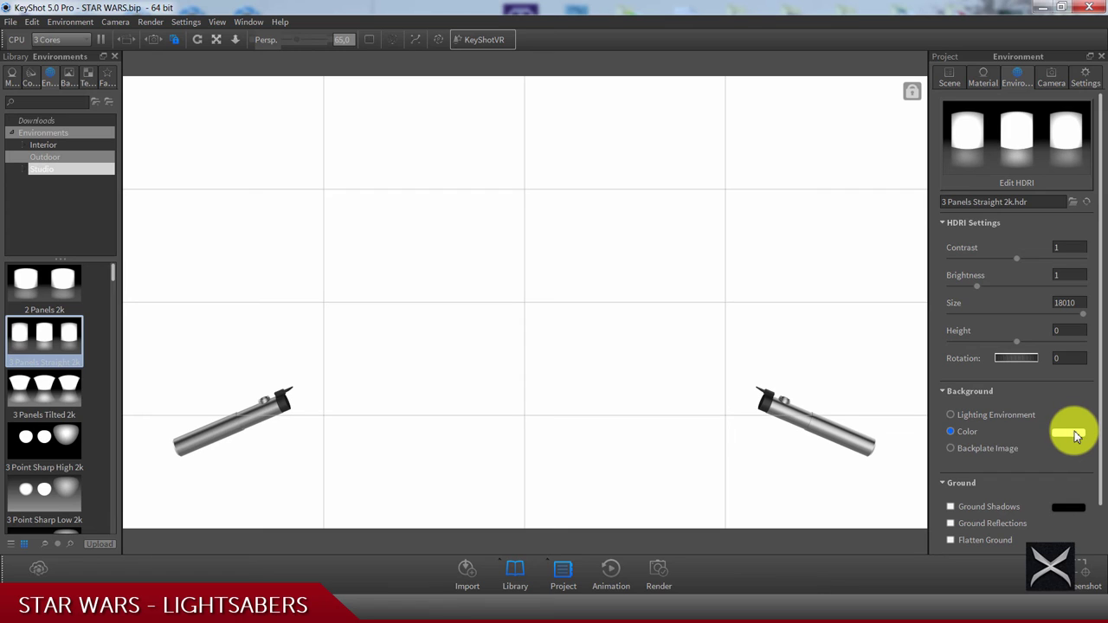
pyautogui.doubleClick(816, 421)
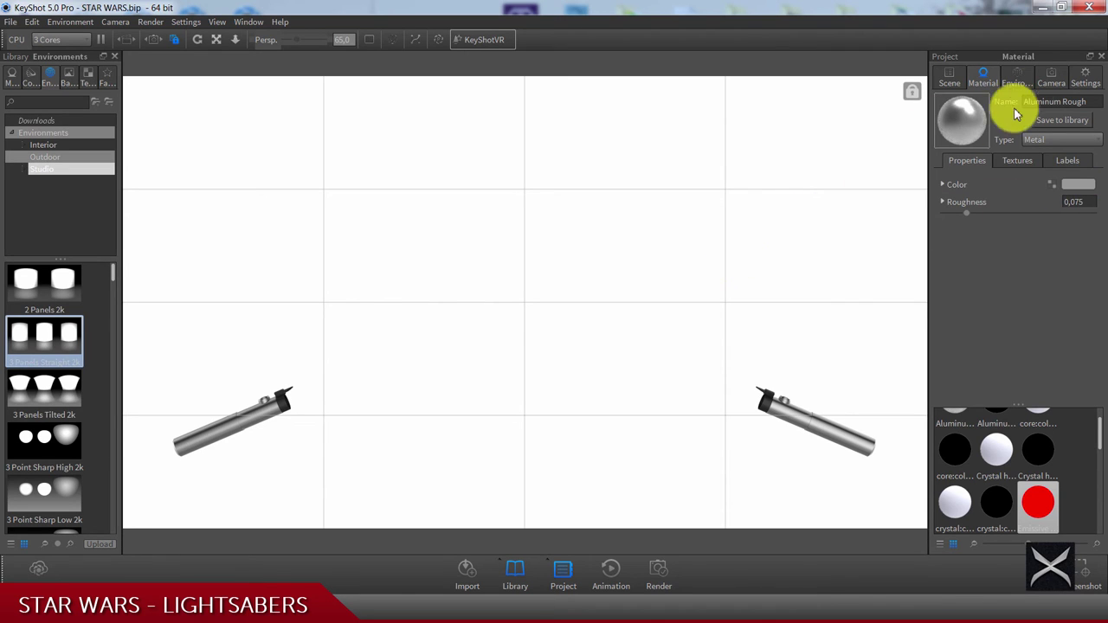
pyautogui.click(1051, 77)
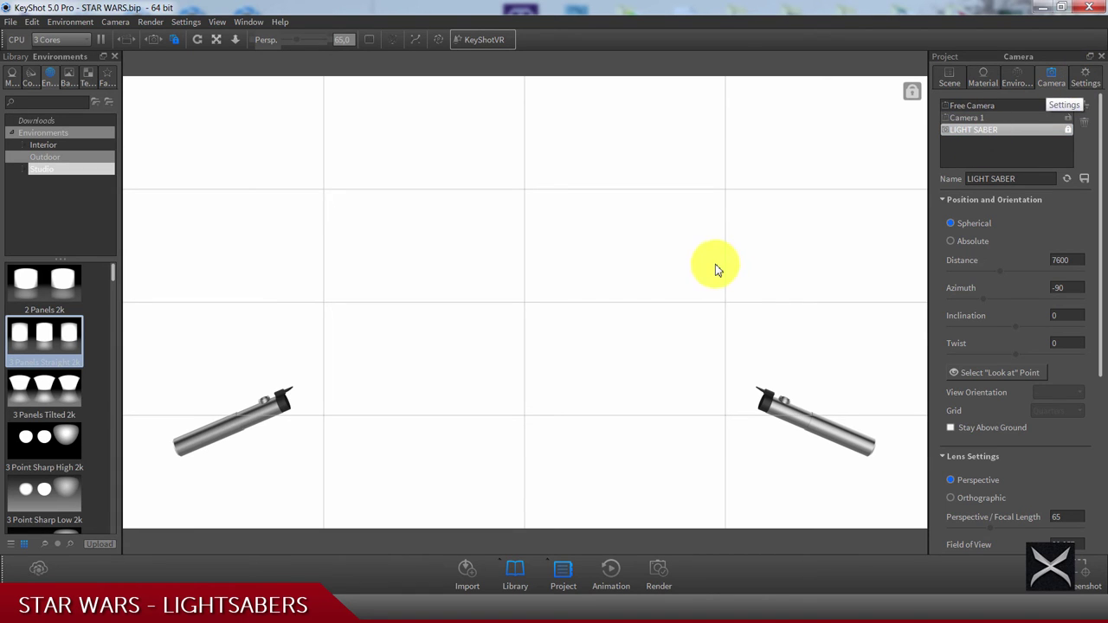
pyautogui.hotkey('ctrl', 'p')
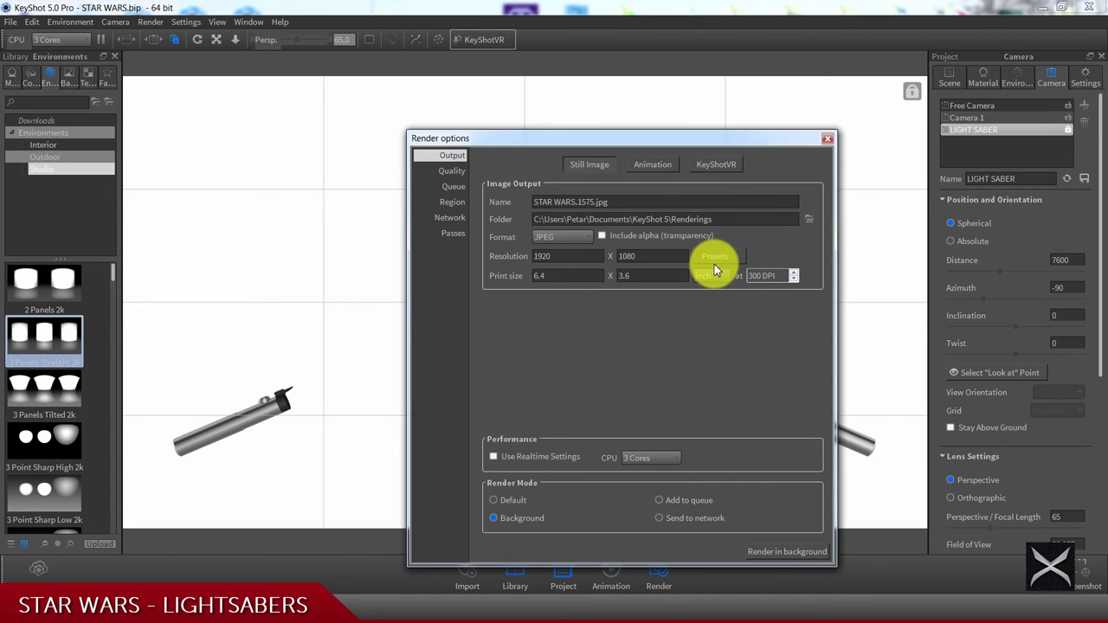
# - Choose PNG as the render output format and review the Quality settings
pyautogui.click(538, 238)
pyautogui.click(543, 294)
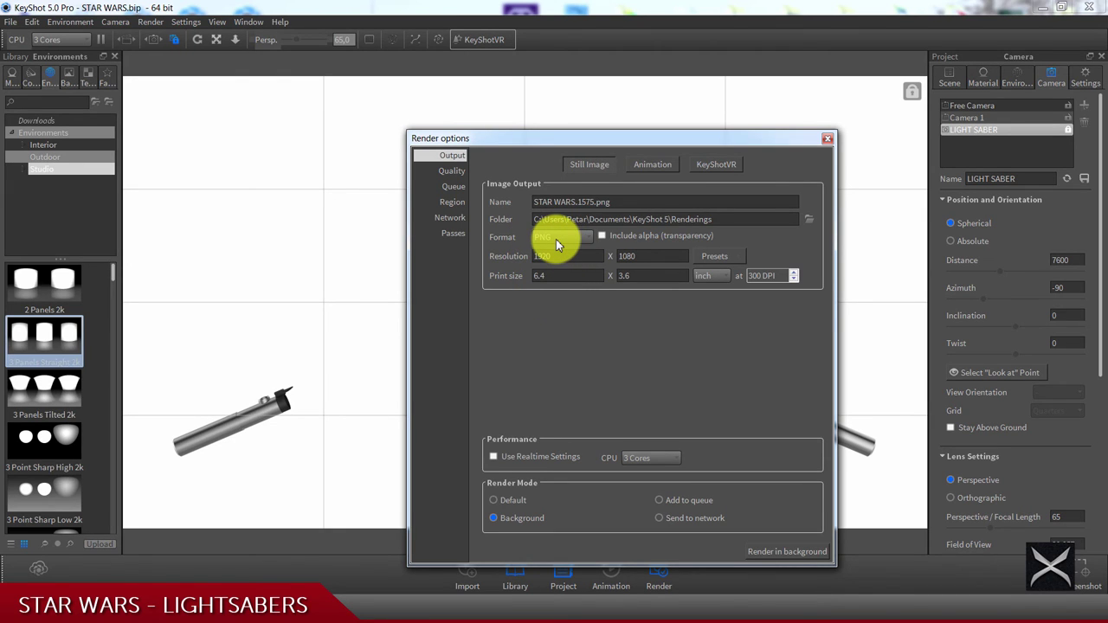
pyautogui.moveTo(625, 145); pyautogui.dragTo(530, 94)
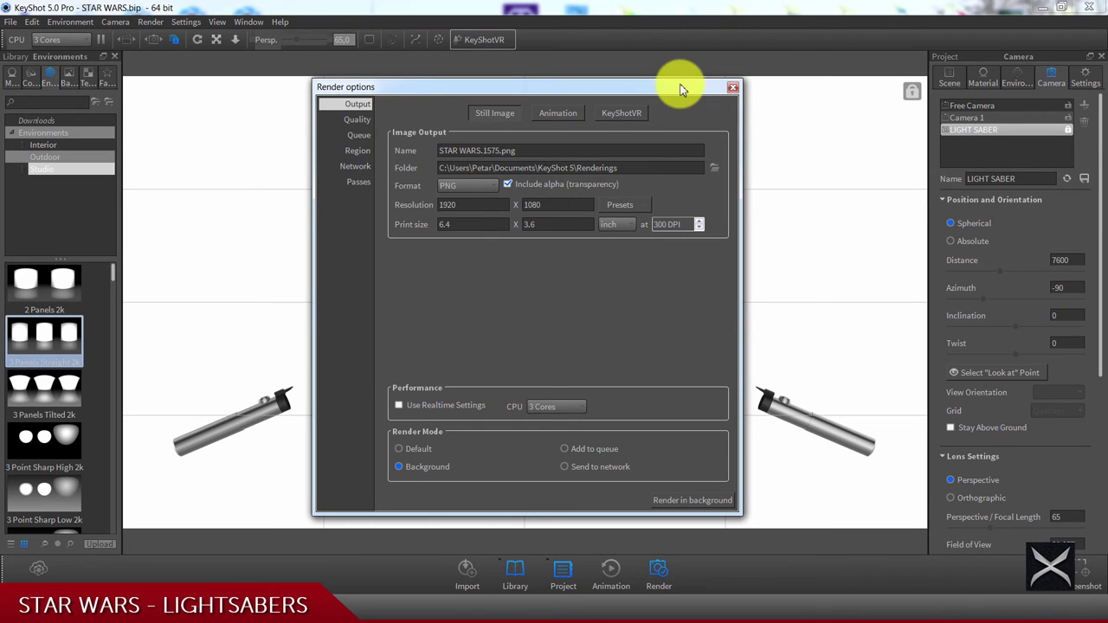
pyautogui.moveTo(673, 92); pyautogui.dragTo(596, 405)
pyautogui.moveTo(595, 329); pyautogui.dragTo(677, 85)
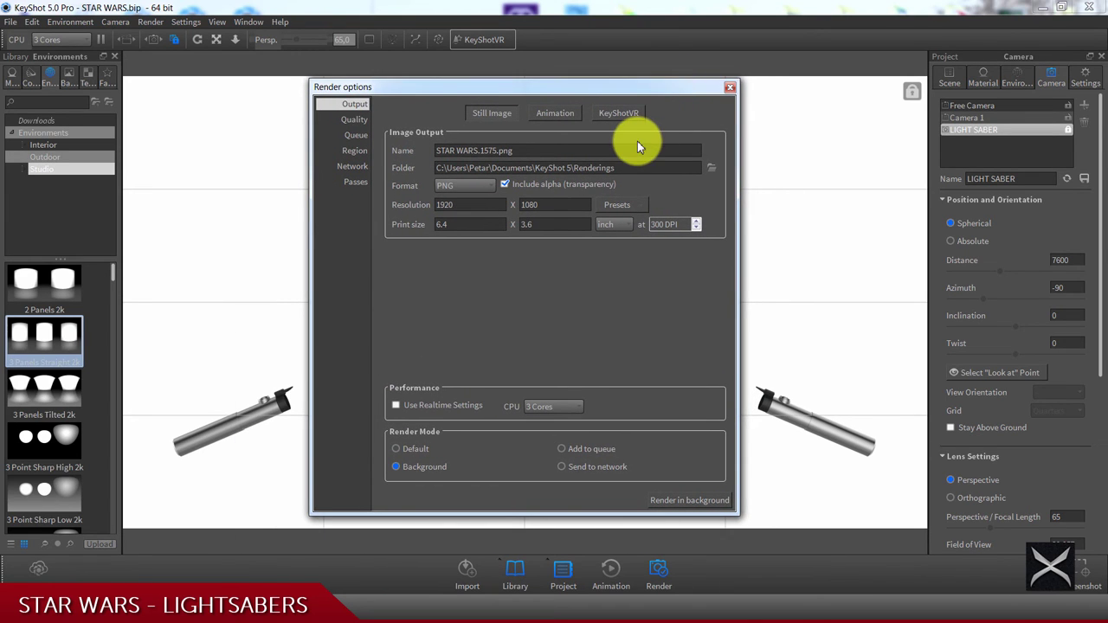
pyautogui.click(355, 120)
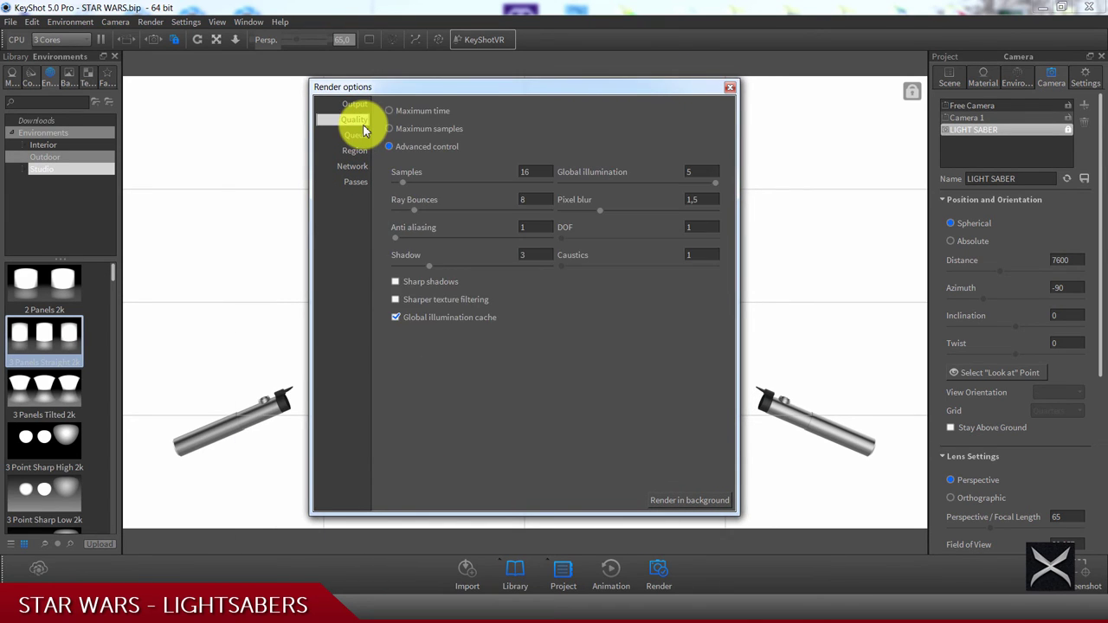
pyautogui.click(355, 105)
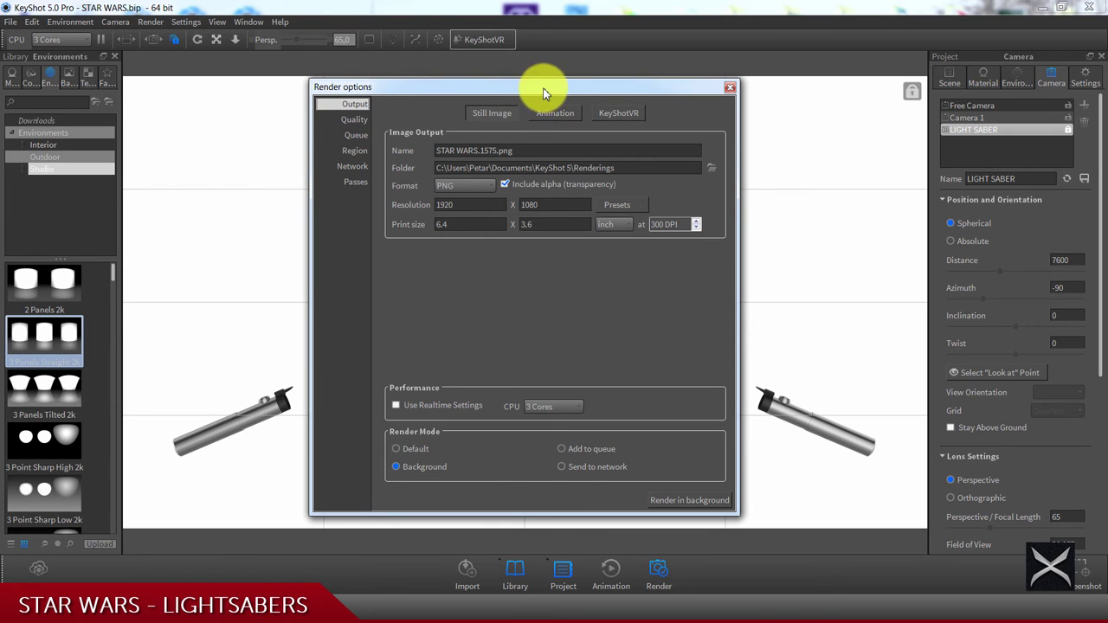
pyautogui.moveTo(531, 95)
pyautogui.mouseDown()
pyautogui.moveTo(508, 543)
pyautogui.moveTo(539, 91)
pyautogui.mouseUp()
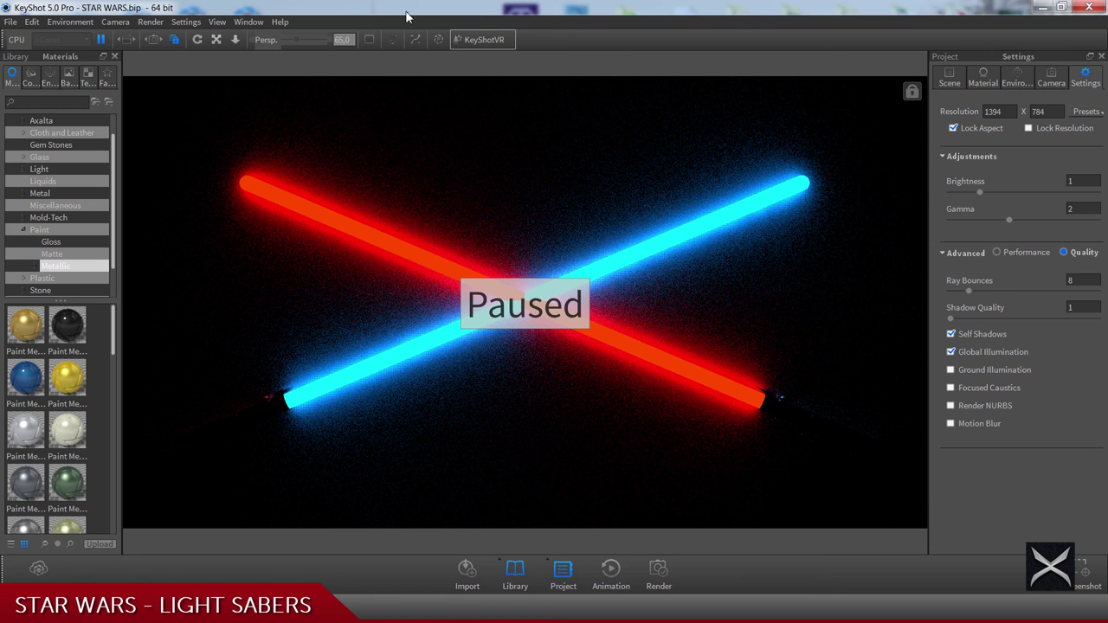
# - Resume the real-time render and inspect the ground Plane's position values
pyautogui.click(100, 40)
pyautogui.click(949, 78)
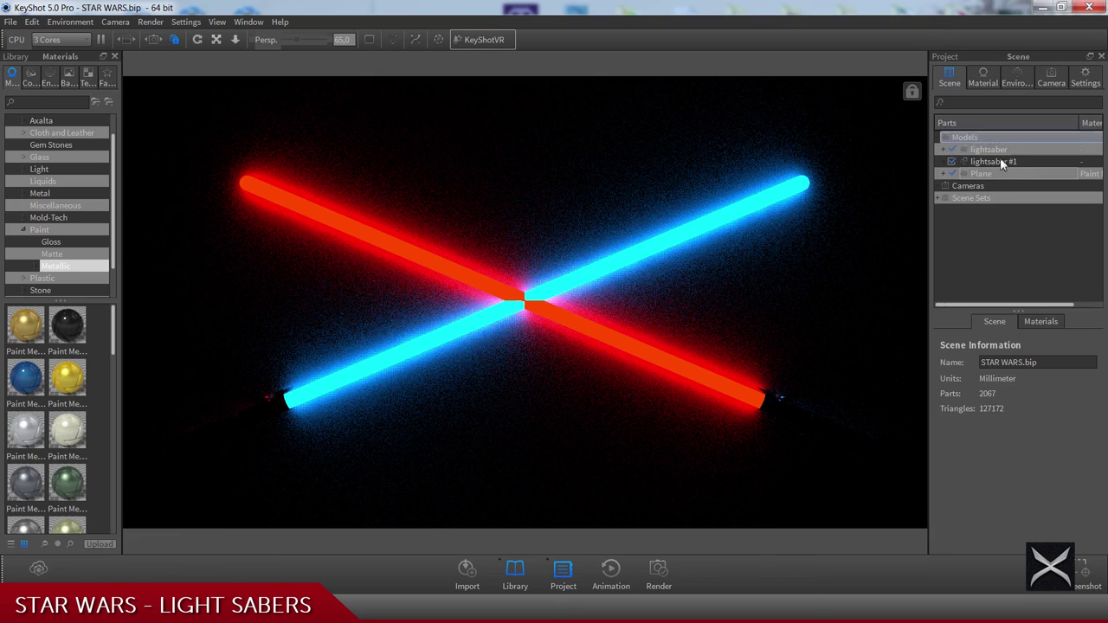
pyautogui.click(991, 173)
pyautogui.click(1017, 320)
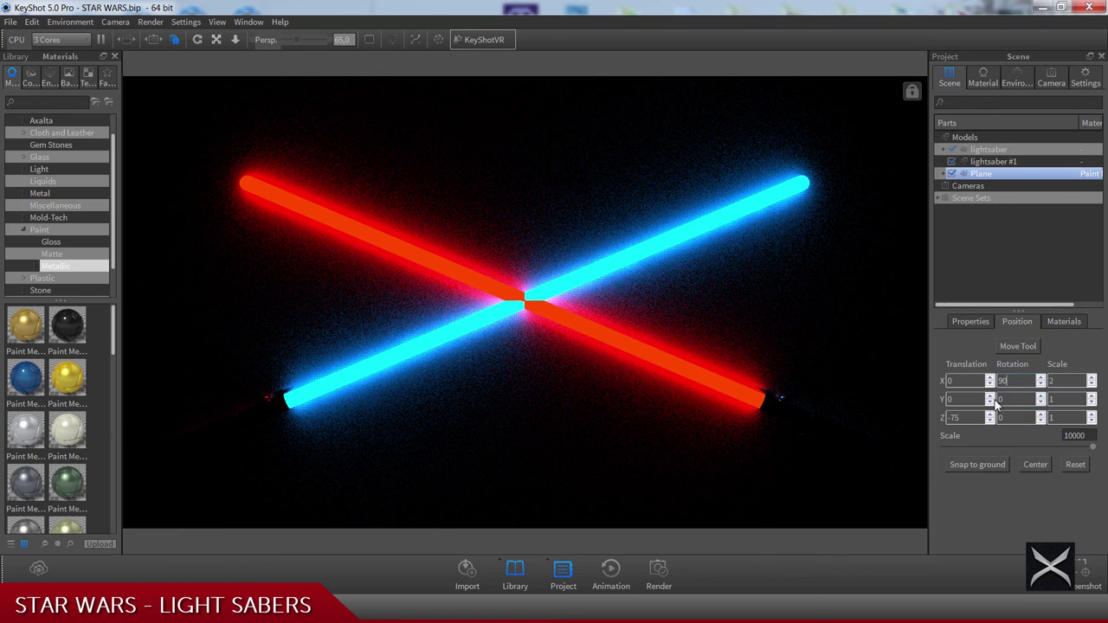
pyautogui.click(985, 233)
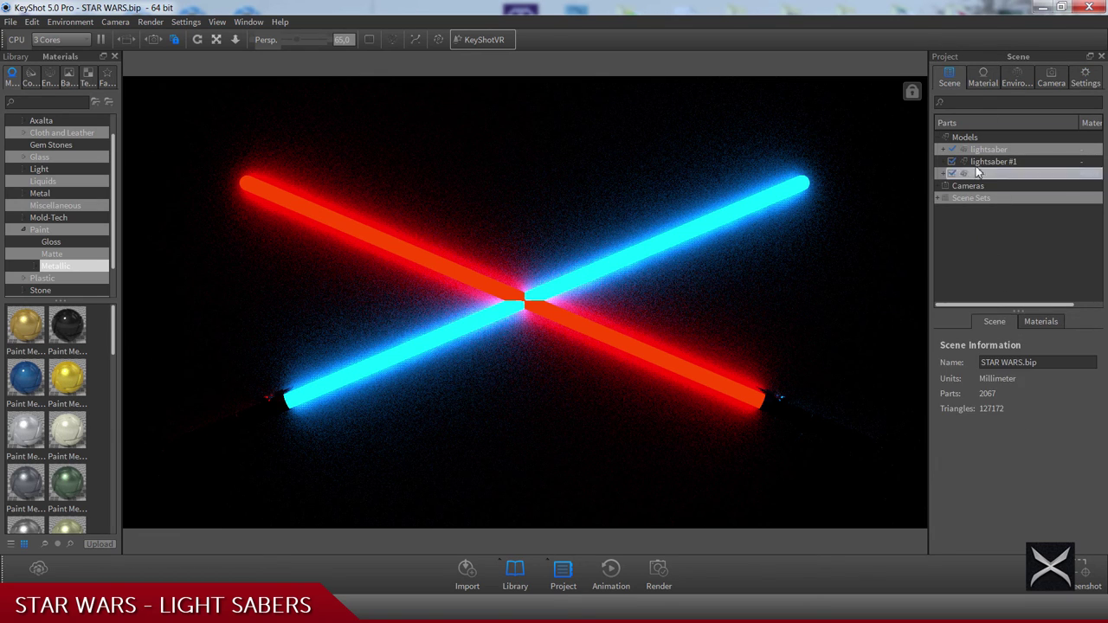
pyautogui.click(983, 77)
# - Adjust the blue blade's Area Light Diffuse colour in RGB and set its samples to 64
pyautogui.doubleClick(798, 189)
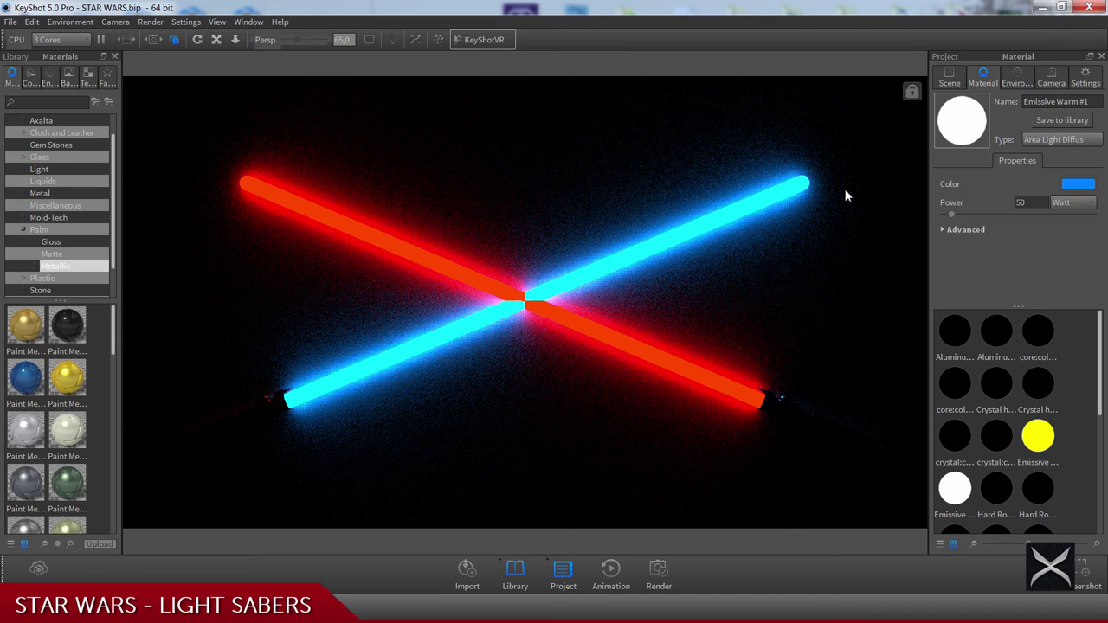
pyautogui.click(1078, 139)
pyautogui.click(1055, 386)
pyautogui.click(1079, 185)
pyautogui.click(604, 254)
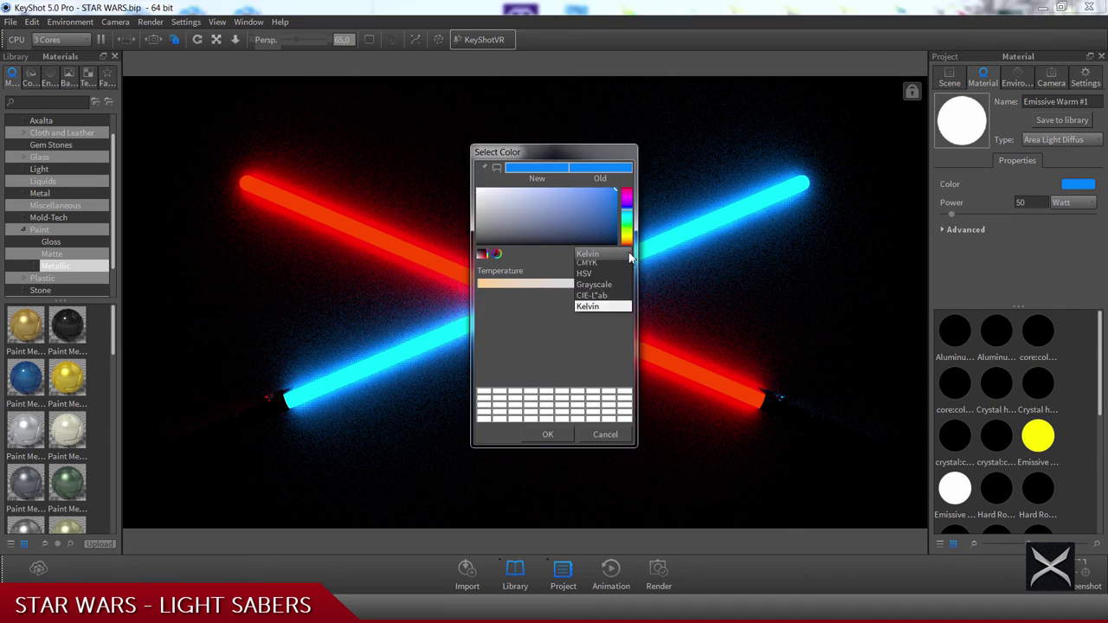
pyautogui.click(610, 267)
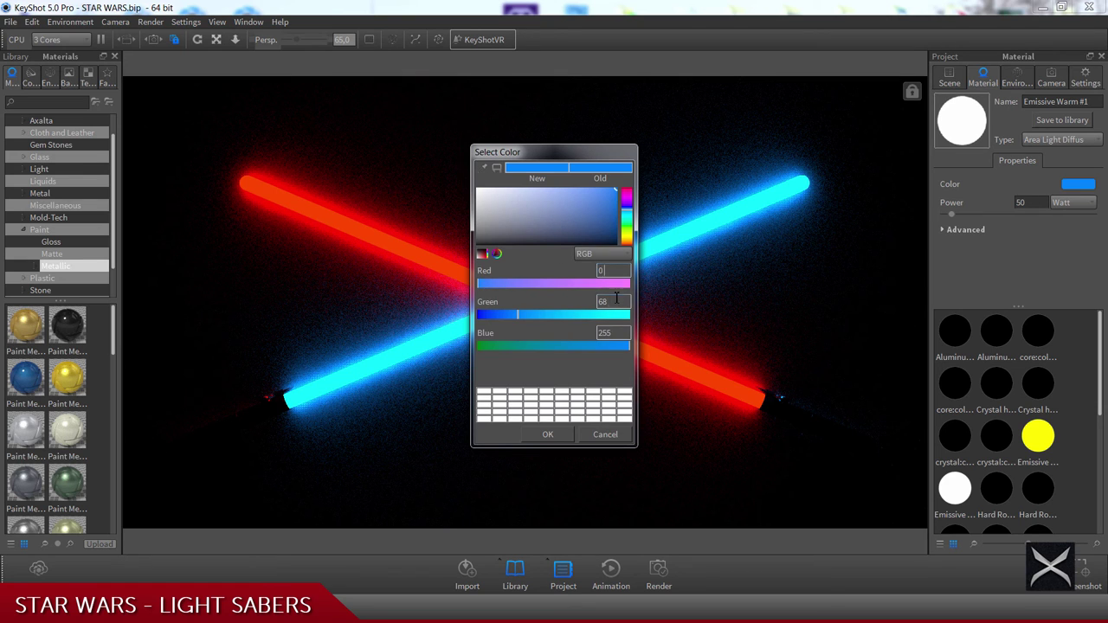
pyautogui.click(618, 335)
pyautogui.click(565, 430)
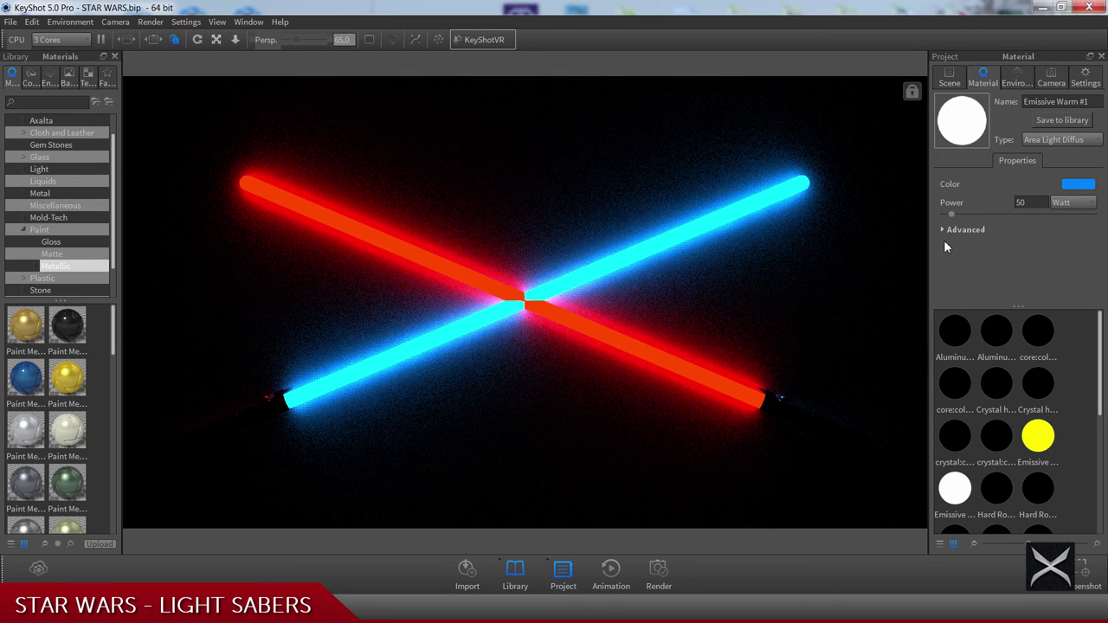
pyautogui.click(952, 231)
pyautogui.scroll(-3, 1013, 251)
pyautogui.doubleClick(1073, 277)
pyautogui.write('64')
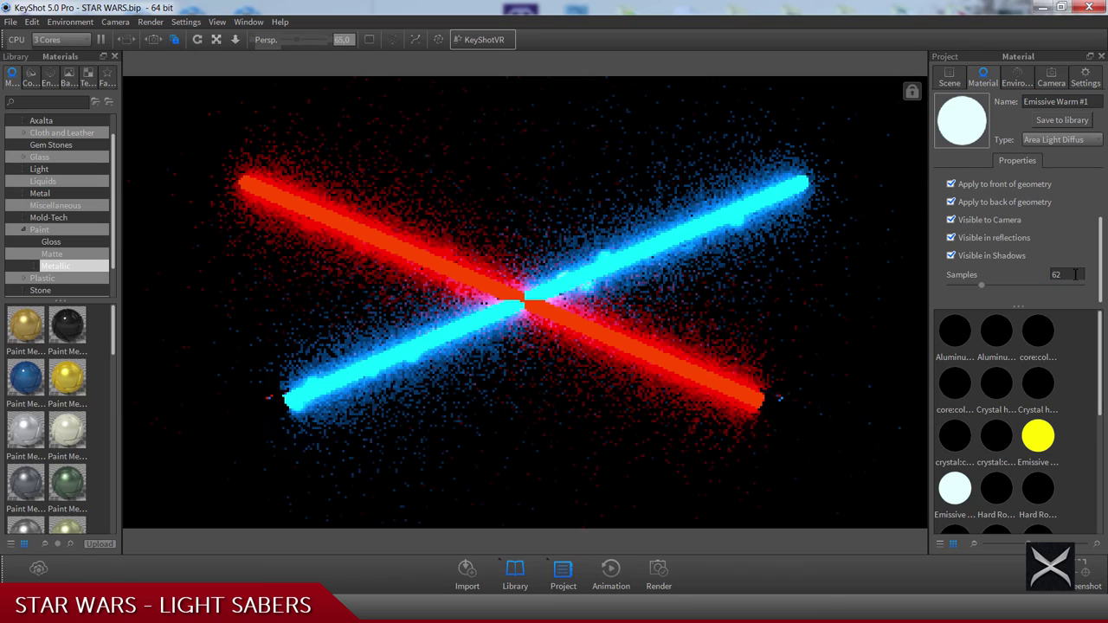
pyautogui.press('Return')
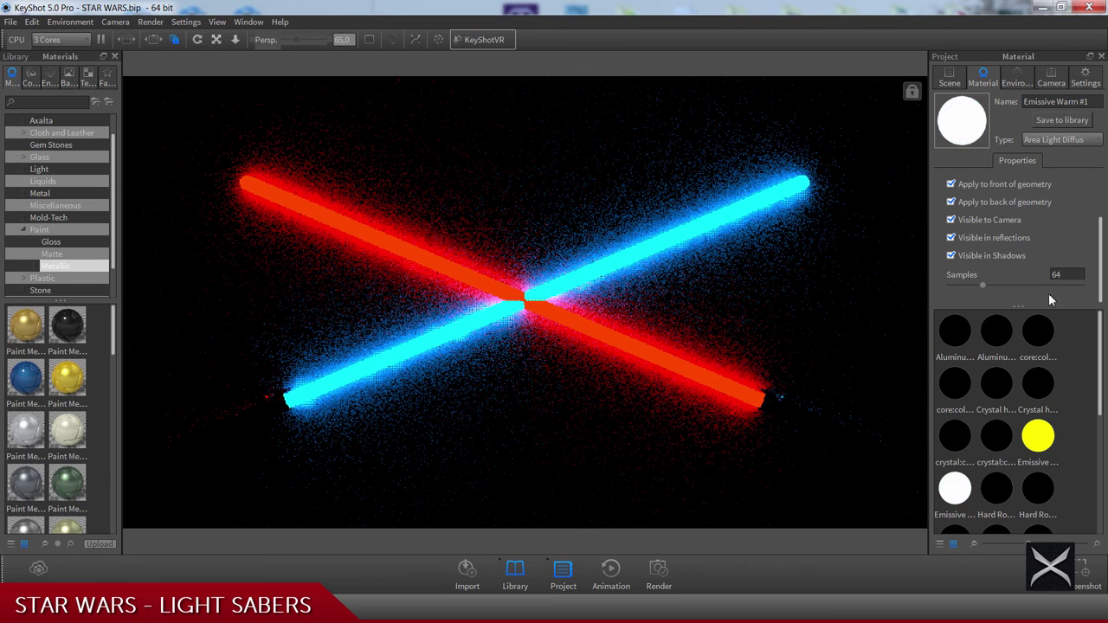
# - Set the red blade's emission colour to pure red, RGB 255, 1, 0
pyautogui.doubleClick(415, 252)
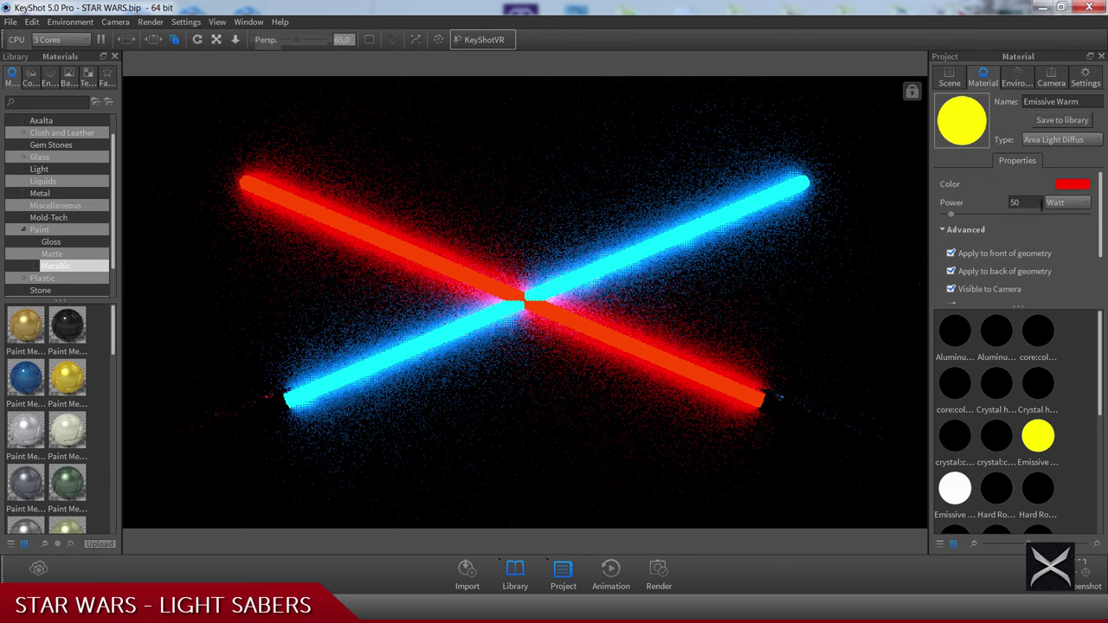
pyautogui.click(1062, 139)
pyautogui.click(1063, 374)
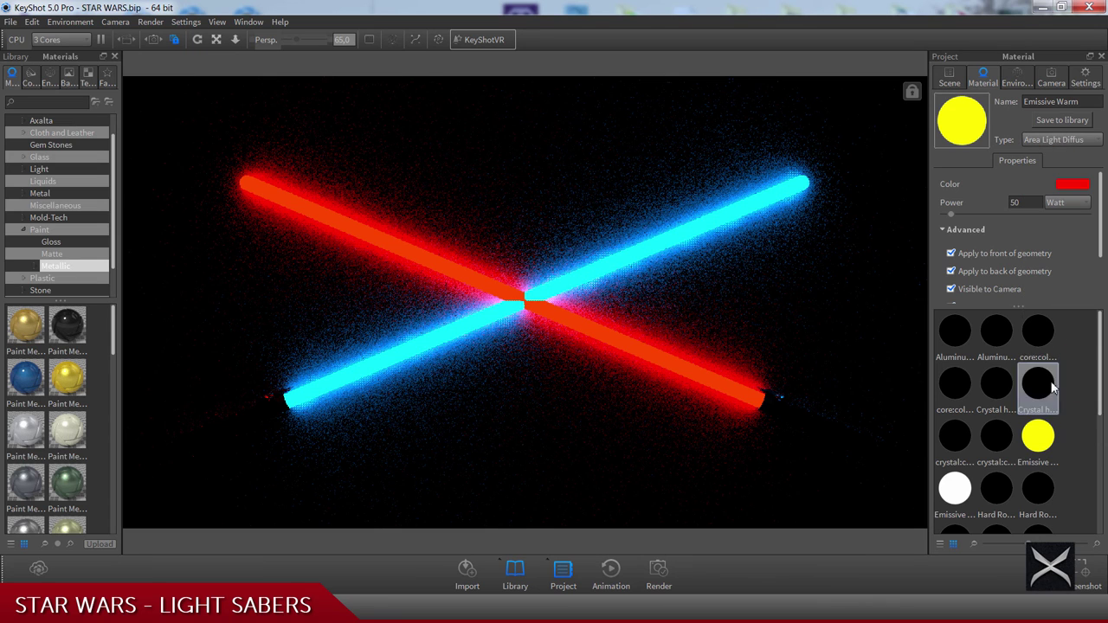
pyautogui.click(1071, 184)
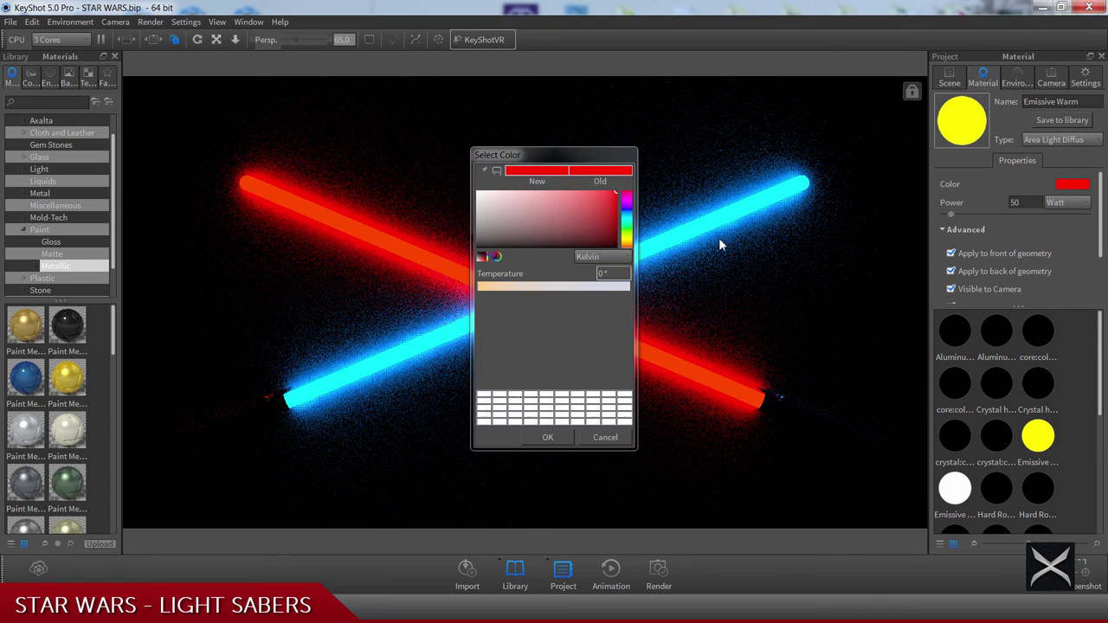
pyautogui.click(616, 258)
pyautogui.click(612, 270)
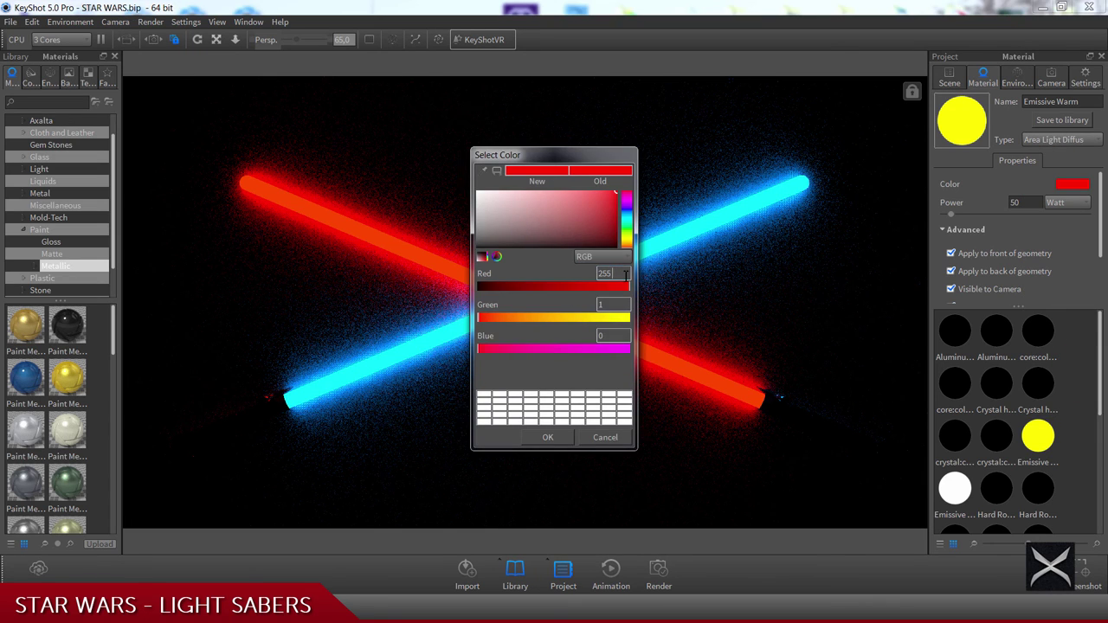
pyautogui.click(618, 305)
pyautogui.write('1')
pyautogui.click(563, 437)
pyautogui.scroll(-2, 1090, 251)
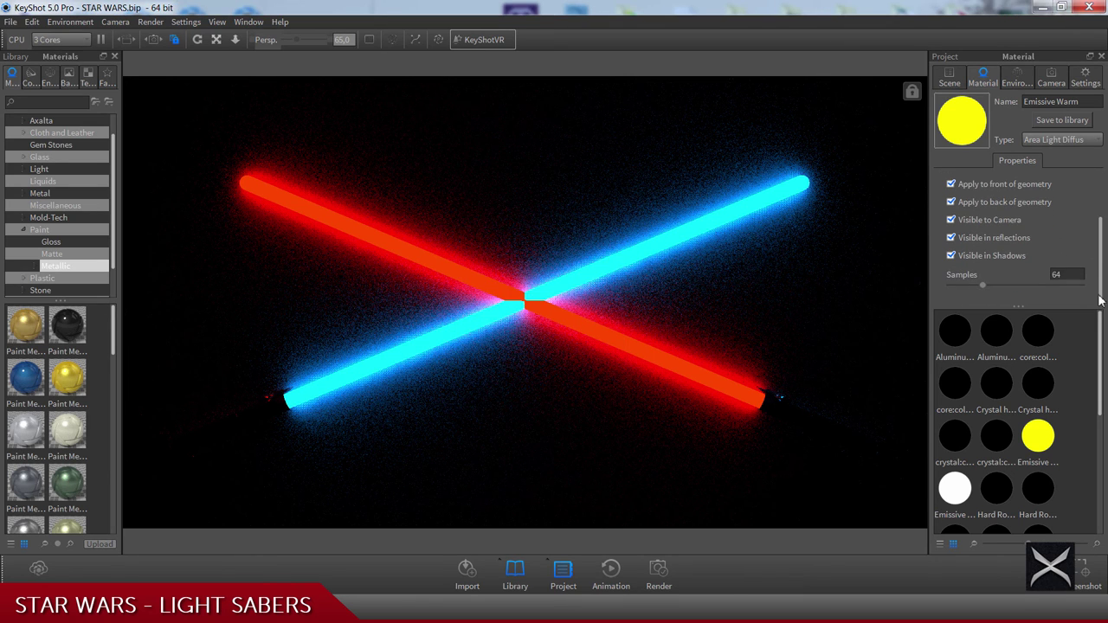
pyautogui.click(1018, 76)
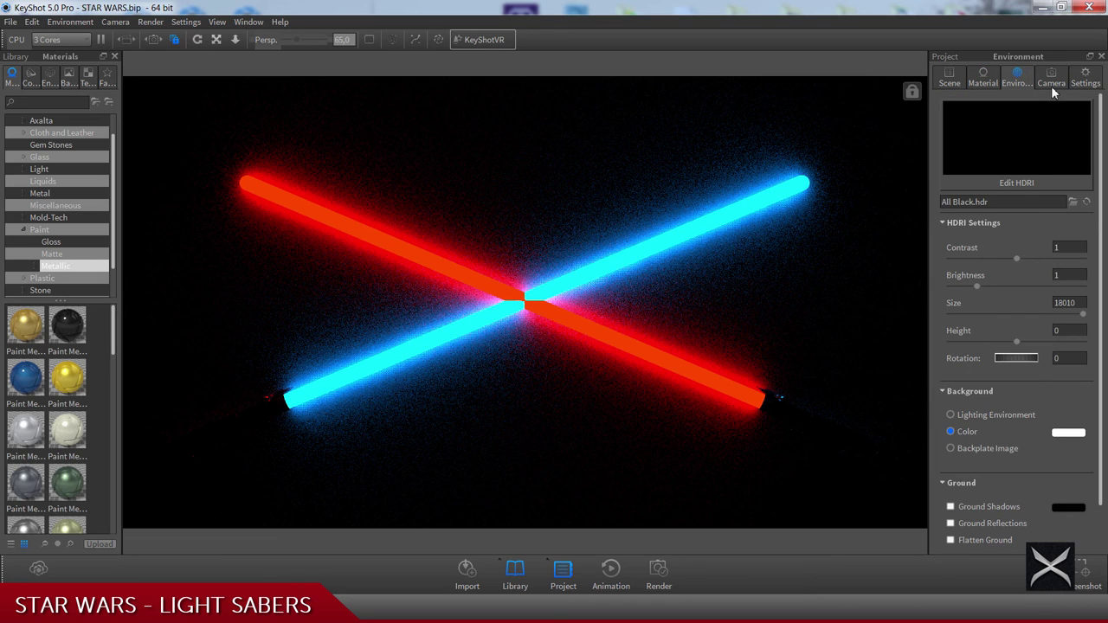
# - In Render options, check the Quality page and set the resolution preset to 1920 x 1080
pyautogui.click(1052, 84)
pyautogui.click(1085, 78)
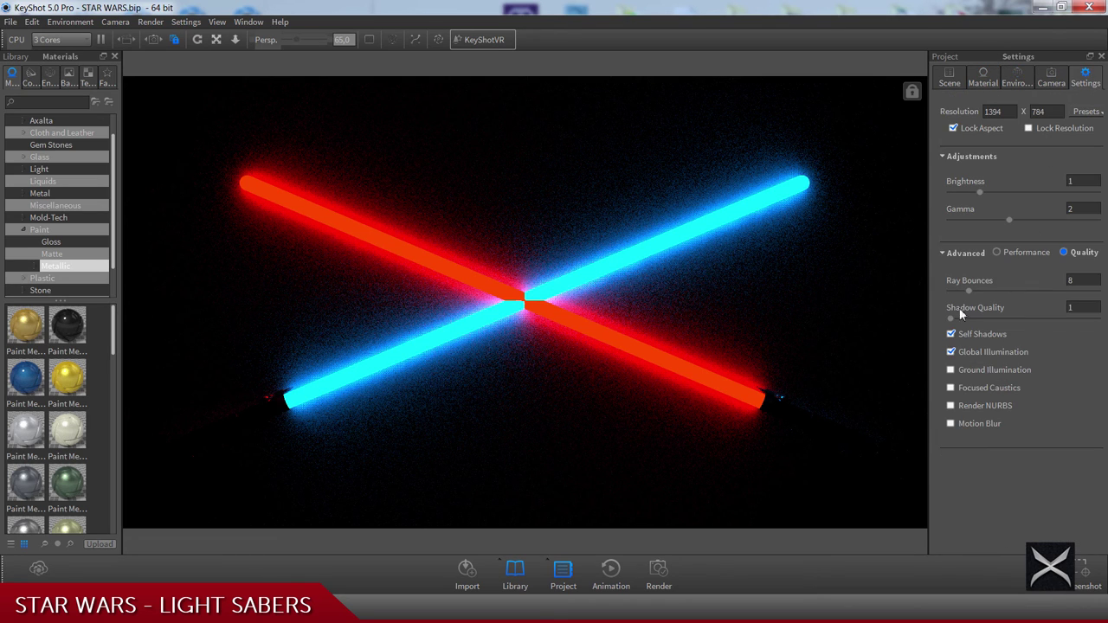
pyautogui.hotkey('ctrl', 'p')
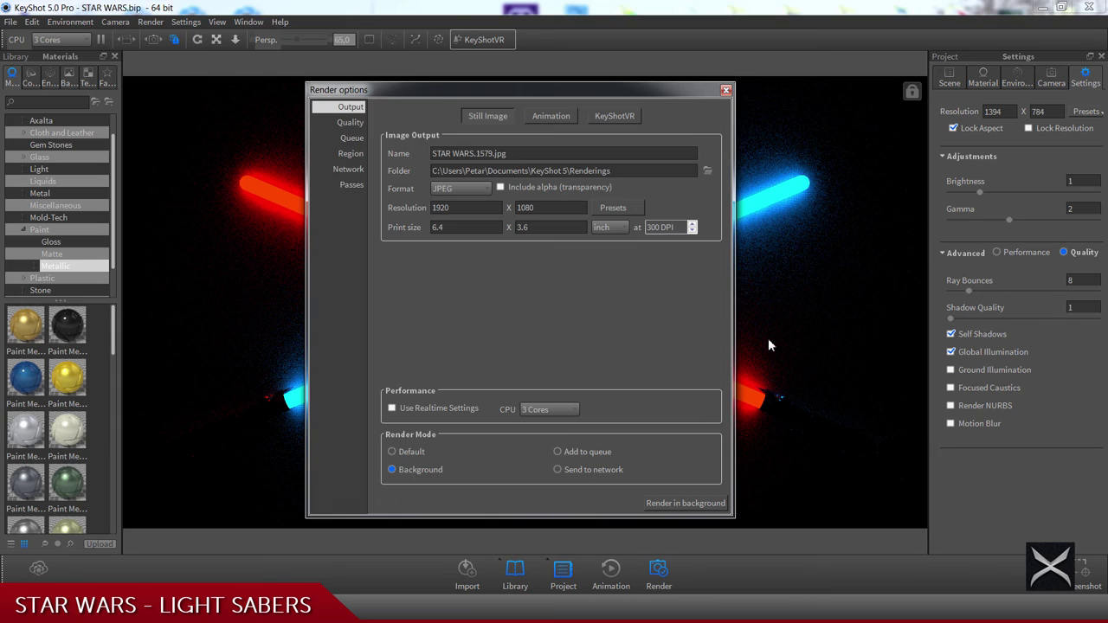
pyautogui.click(350, 123)
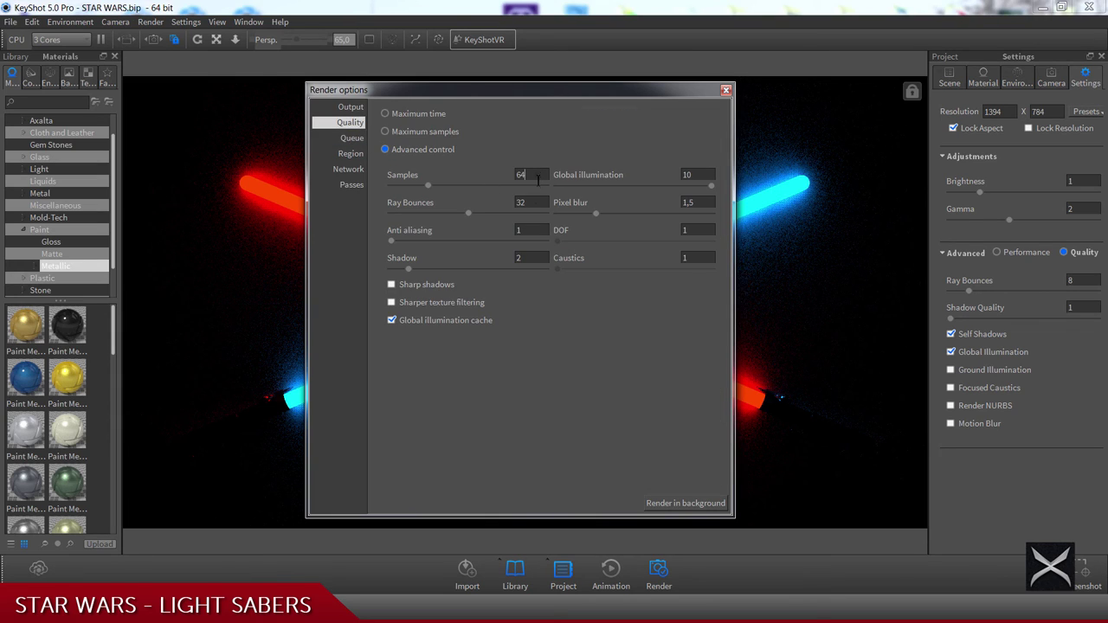
pyautogui.press('Tab')
pyautogui.click(351, 107)
pyautogui.click(615, 209)
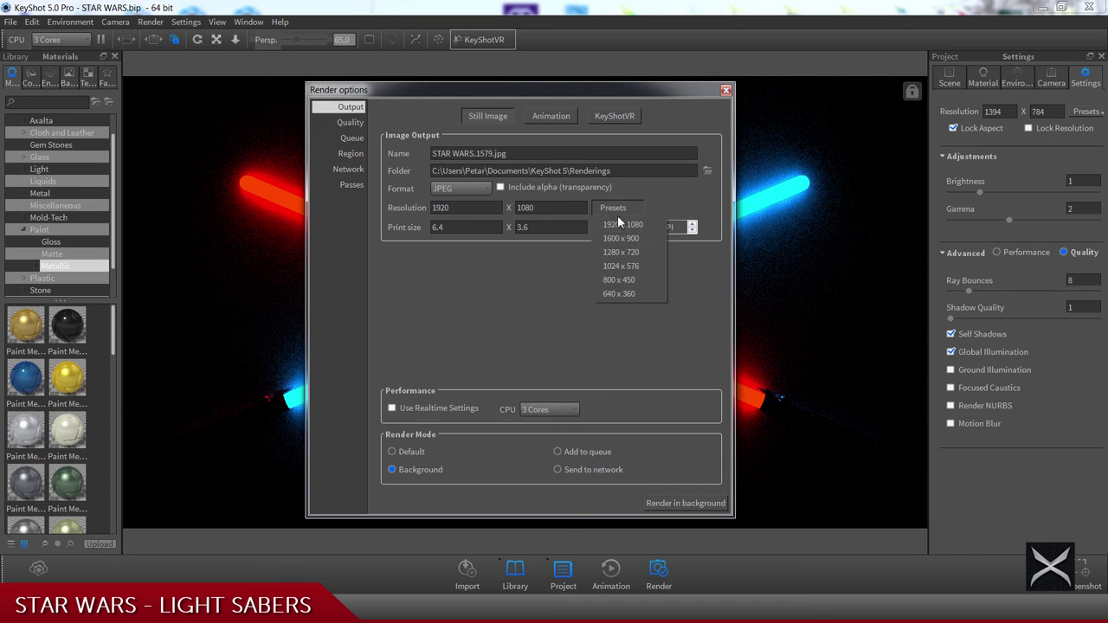
pyautogui.click(591, 275)
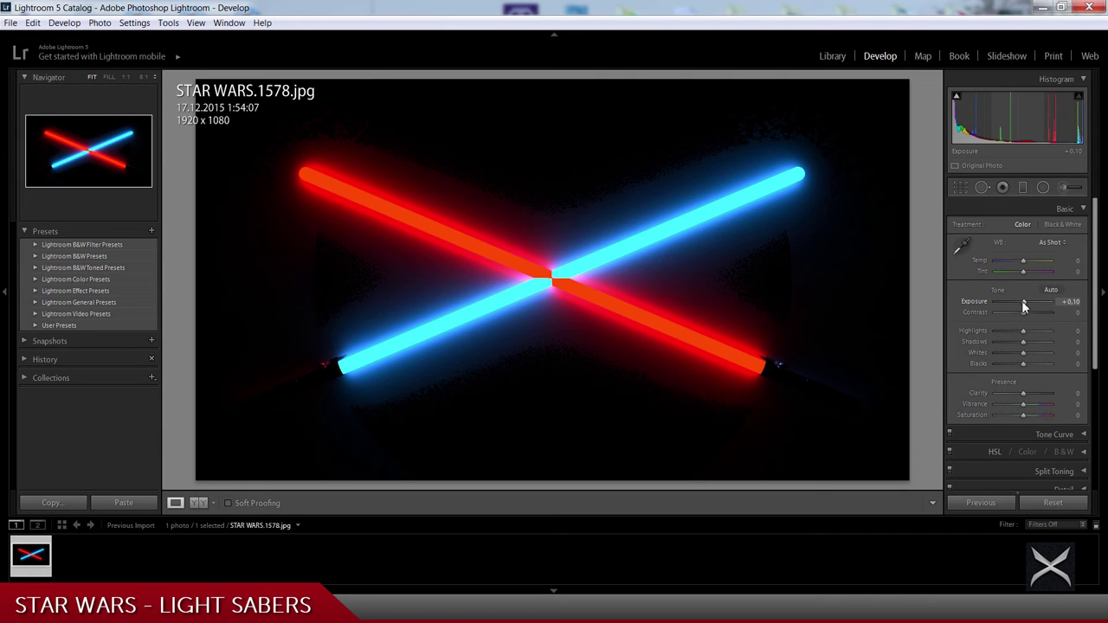
# - Set Shadows to −35 and raise Contrast to +10 in the Basic panel
pyautogui.press('Down')
pyautogui.press('Down')
pyautogui.press('Down')
pyautogui.press('Down')
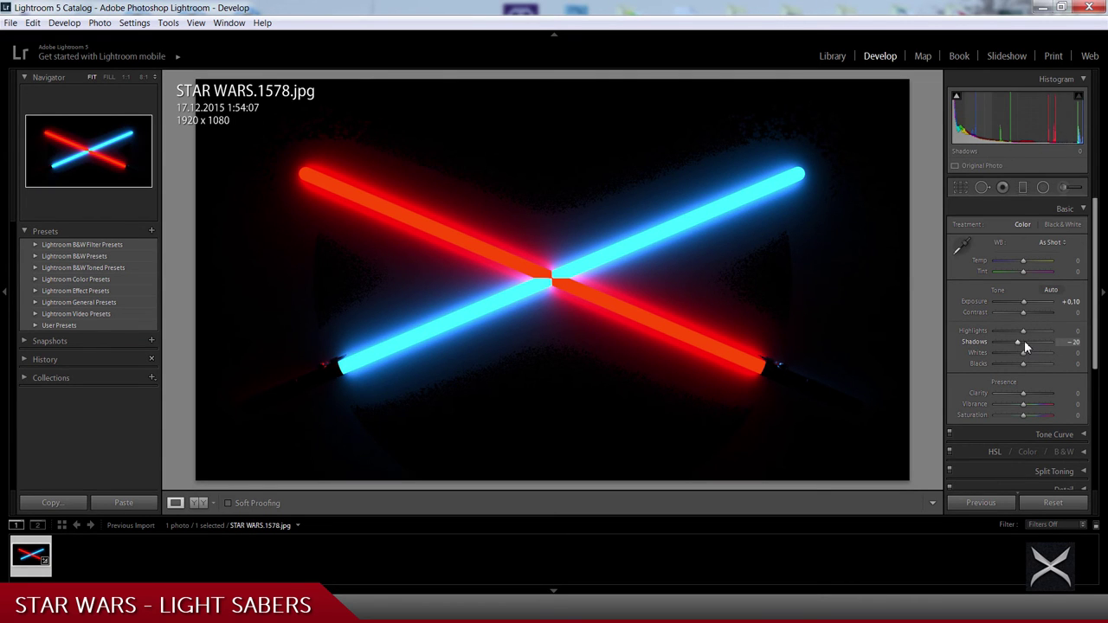
pyautogui.press('Down')
pyautogui.press('Down')
pyautogui.press('Down')
pyautogui.press('Down')
pyautogui.press('Down')
pyautogui.press('Down')
pyautogui.press('Down')
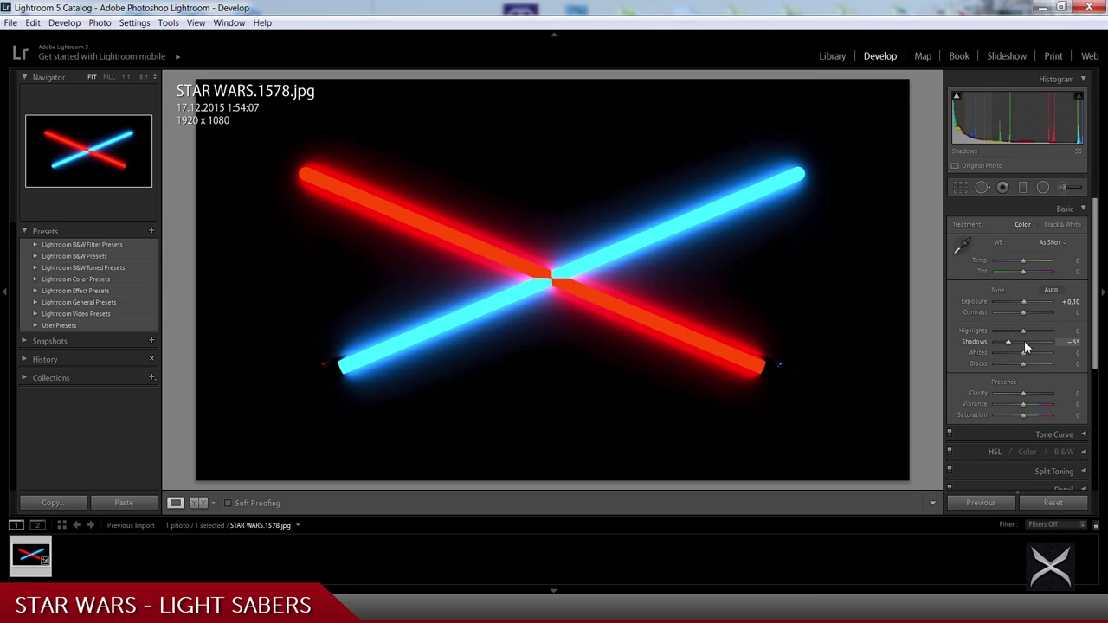
pyautogui.press('Up')
pyautogui.press('Up')
pyautogui.press('Up')
pyautogui.press('Up')
pyautogui.press('Up')
pyautogui.press('Down')
pyautogui.press('Down')
pyautogui.press('Down')
pyautogui.press('Down')
pyautogui.press('Down')
pyautogui.press('Down')
pyautogui.press('Down')
pyautogui.press('Down')
pyautogui.press('Down')
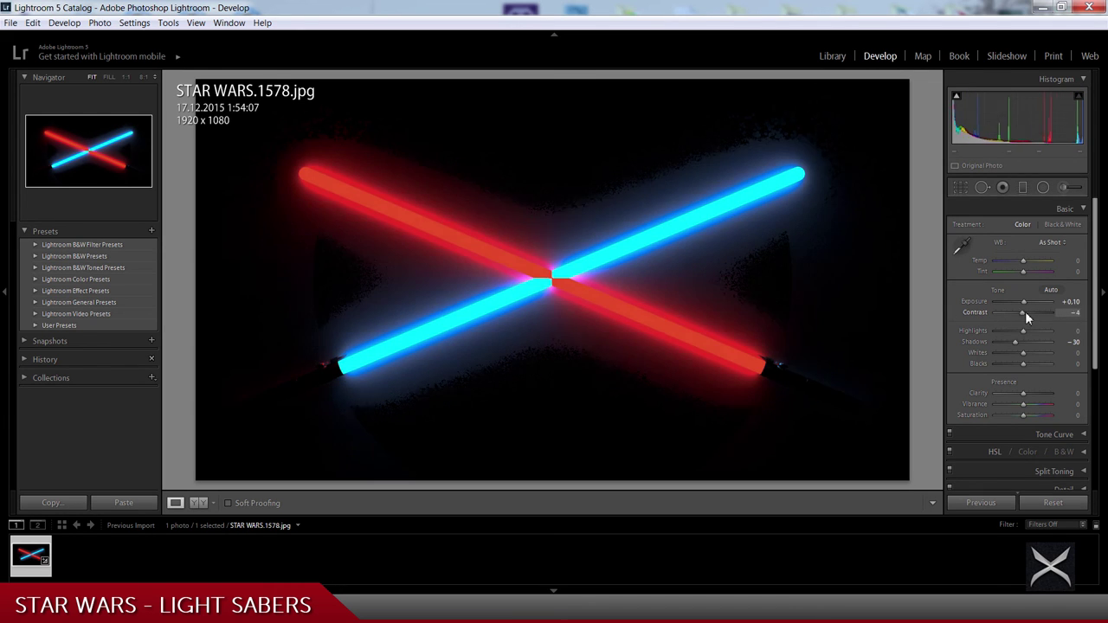
pyautogui.click(1025, 311)
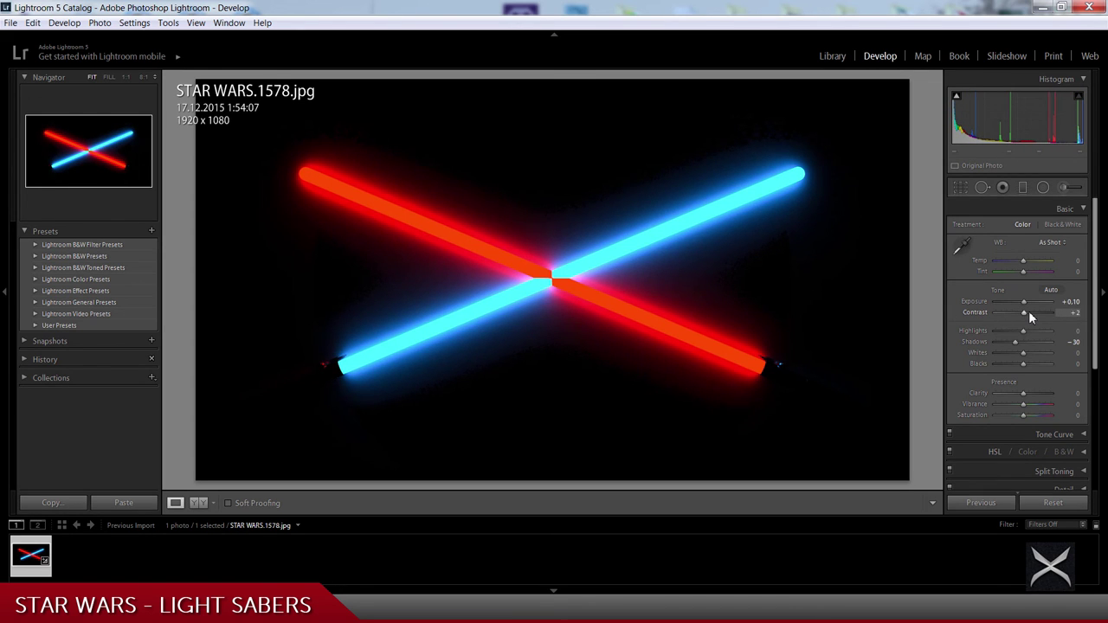
pyautogui.click(1024, 313)
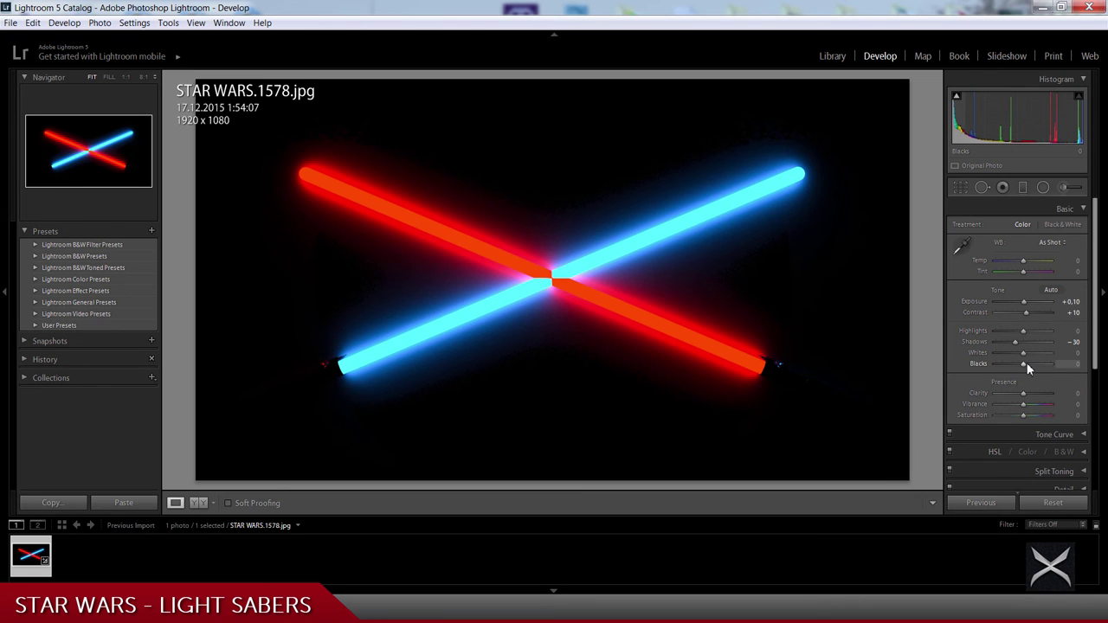
# - Pull Whites down and bring Highlights up to +15 to brighten the glow
pyautogui.scroll(-3, 1024, 362)
pyautogui.scroll(-1, 1024, 362)
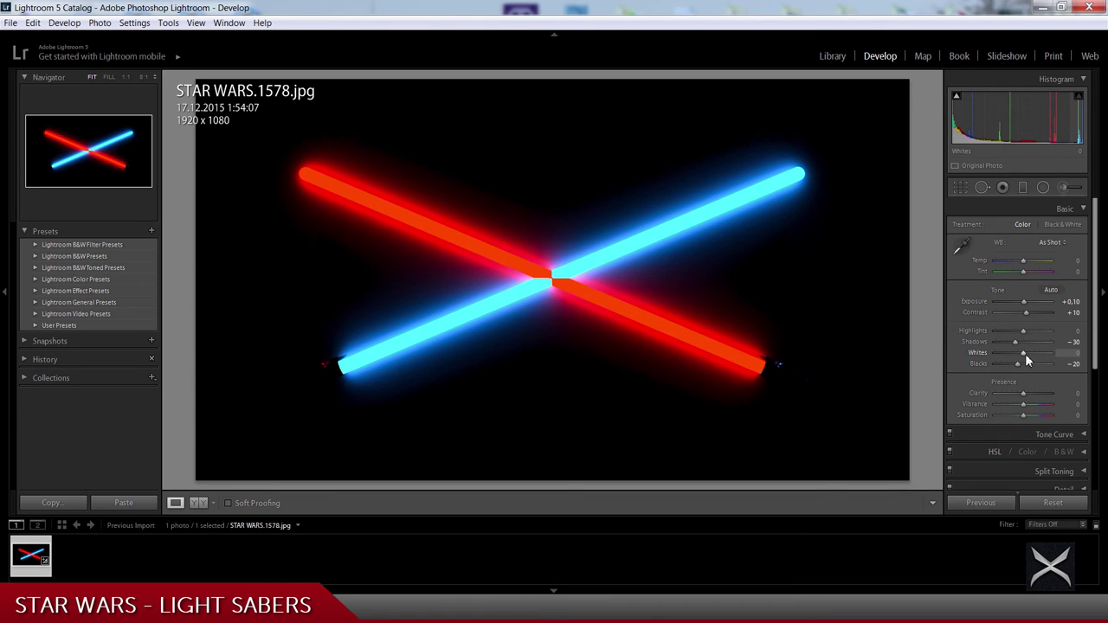
pyautogui.scroll(8, 1027, 360)
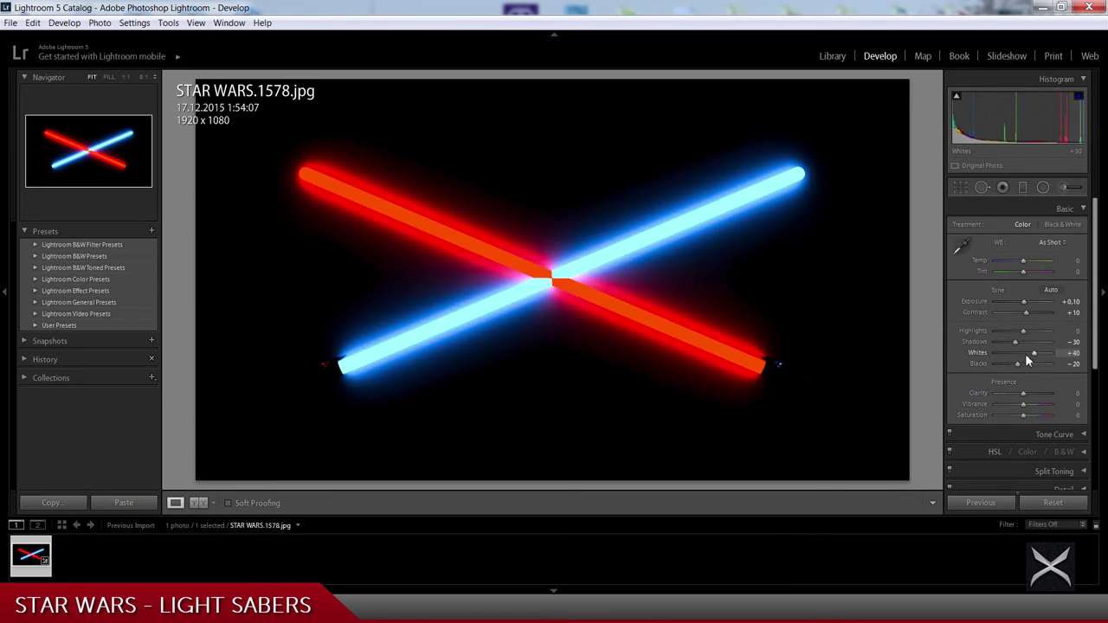
pyautogui.scroll(7, 1026, 360)
pyautogui.moveTo(1048, 353); pyautogui.dragTo(1021, 362)
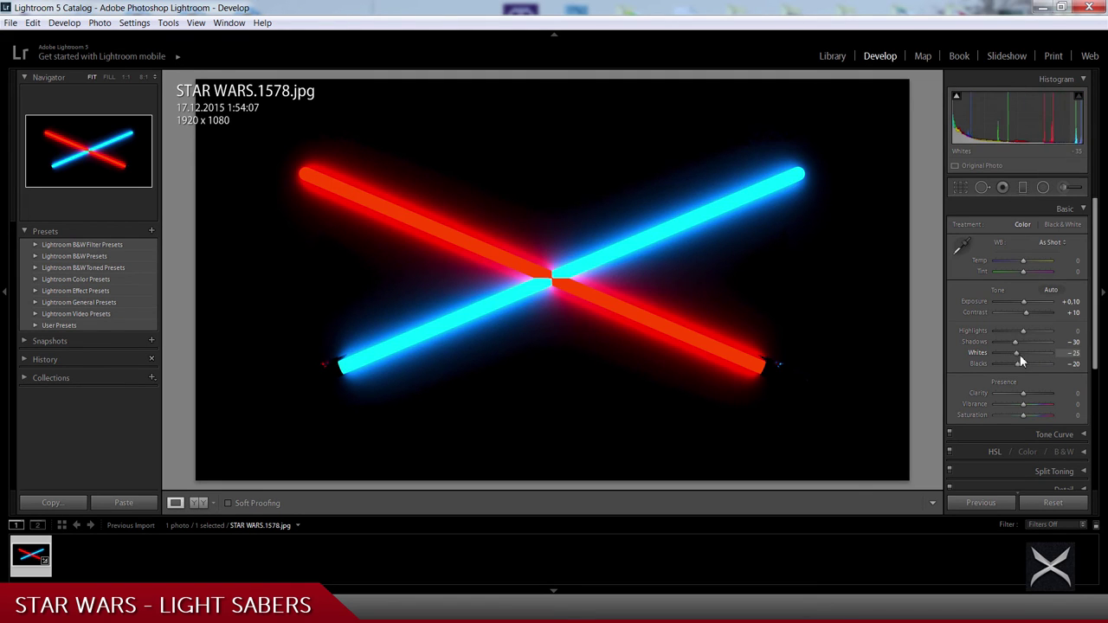
pyautogui.scroll(11, 1020, 362)
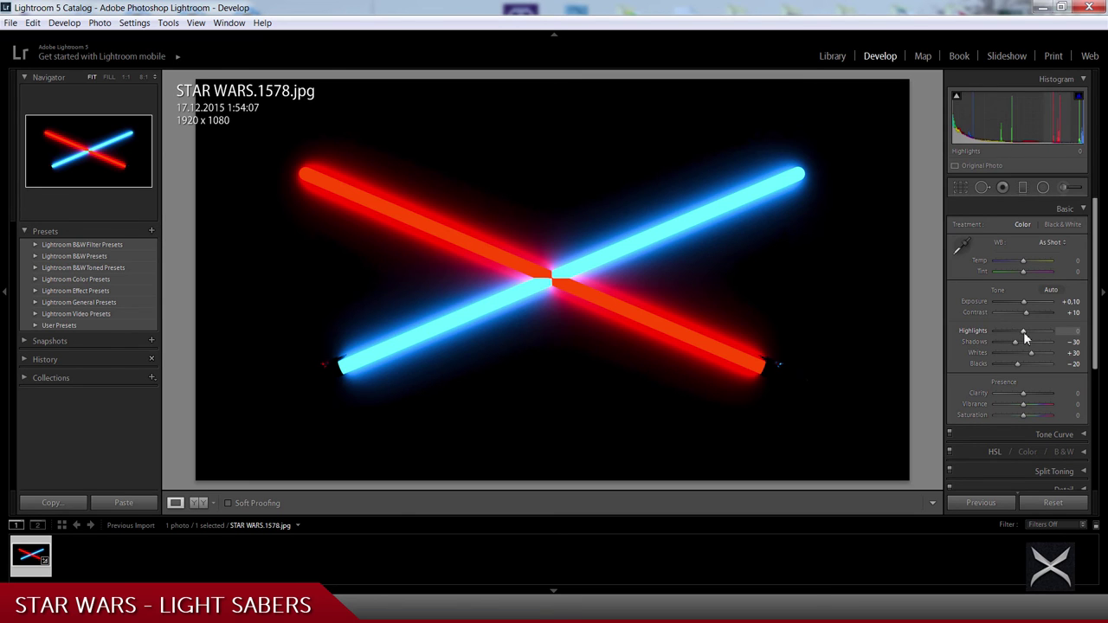
pyautogui.moveTo(1024, 331)
pyautogui.mouseDown()
pyautogui.moveTo(1066, 337)
pyautogui.moveTo(1022, 332)
pyautogui.mouseUp()
pyautogui.press('Up')
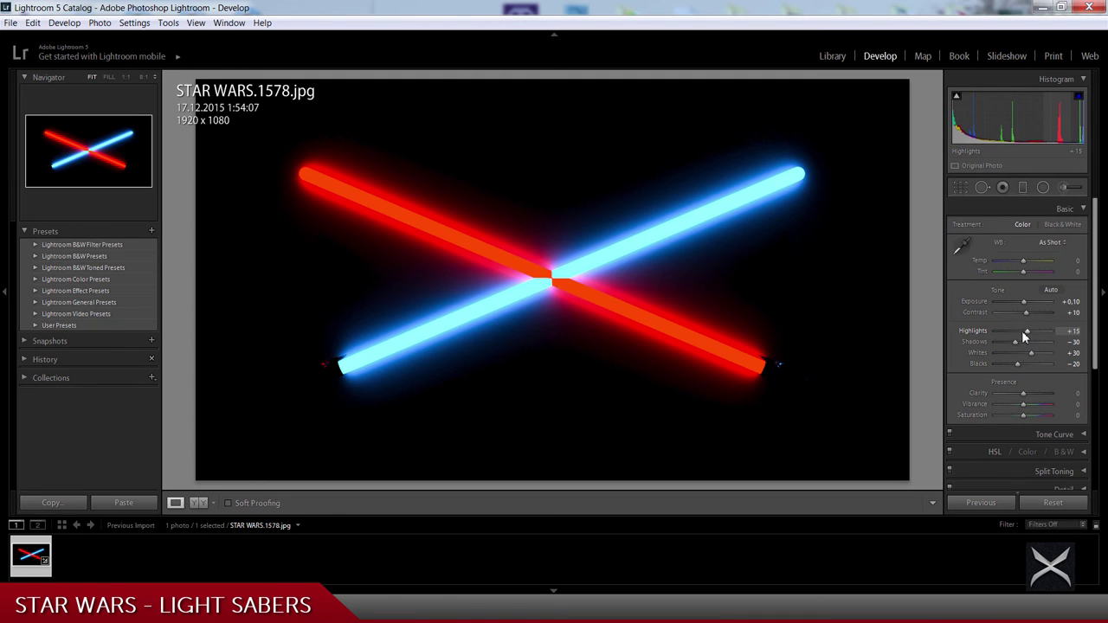
pyautogui.press('Down')
pyautogui.press('Up')
pyautogui.press('Up')
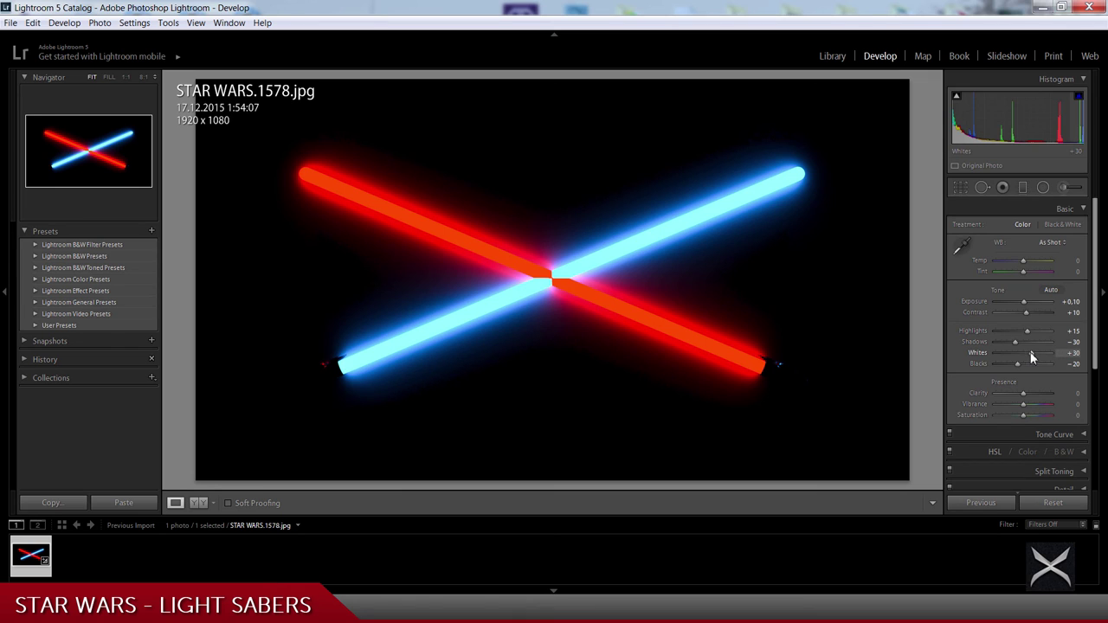
# - Set Whites to +20 and fine-tune Exposure to +0.30
pyautogui.press('Down')
pyautogui.press('Down')
pyautogui.press('Up')
pyautogui.press('Up')
pyautogui.press('Up')
pyautogui.press('Up')
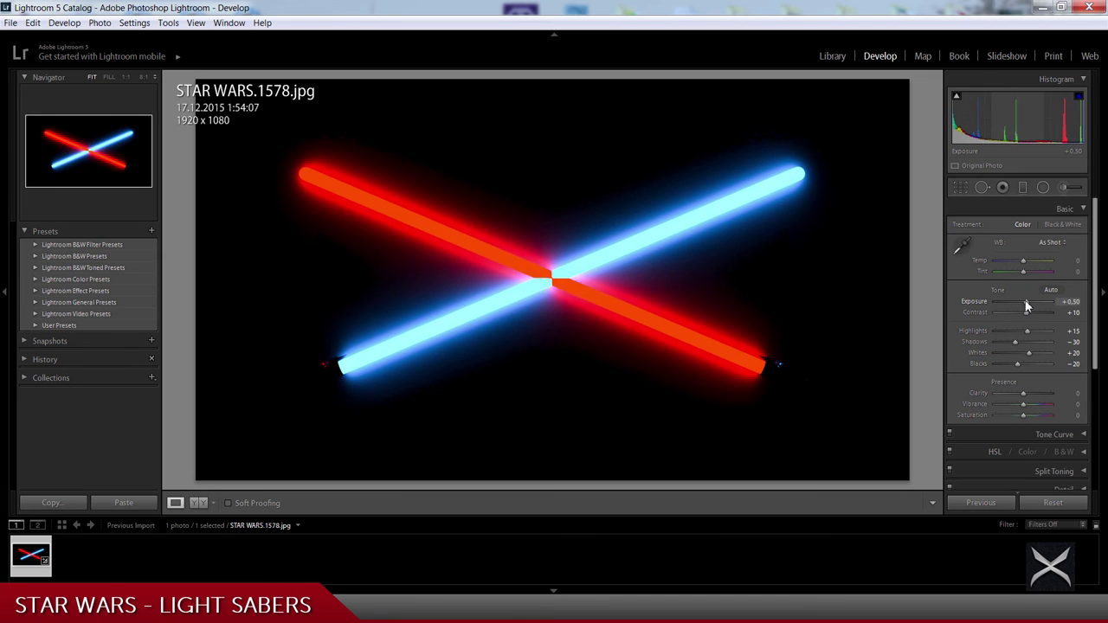
pyautogui.press('Up')
pyautogui.press('Up')
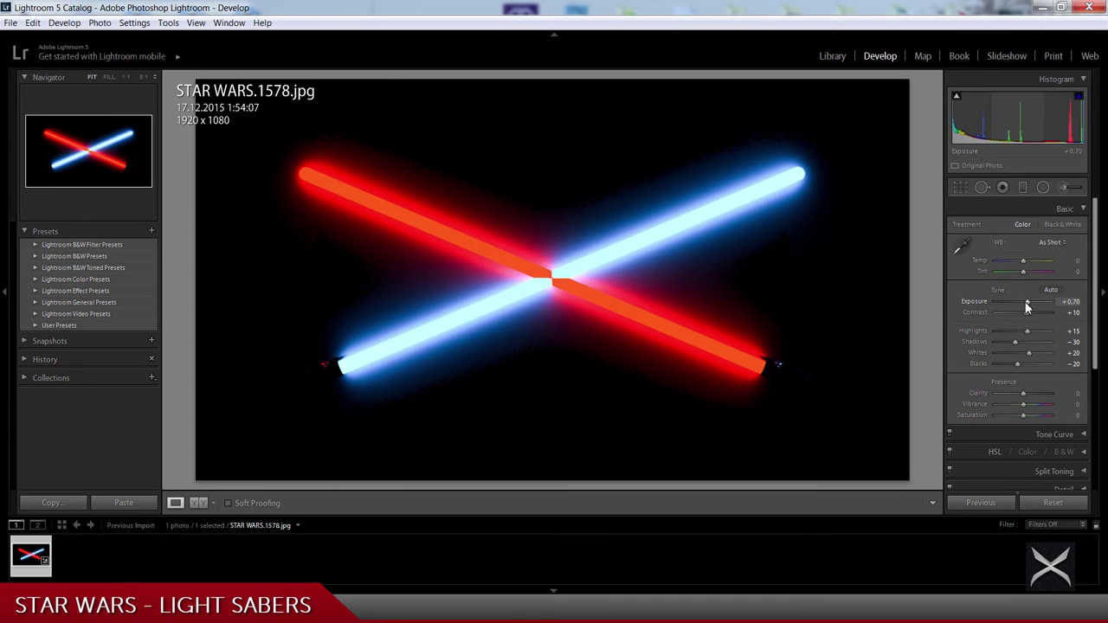
pyautogui.press('Down')
pyautogui.press('Down')
pyautogui.press('Down')
pyautogui.press('Down')
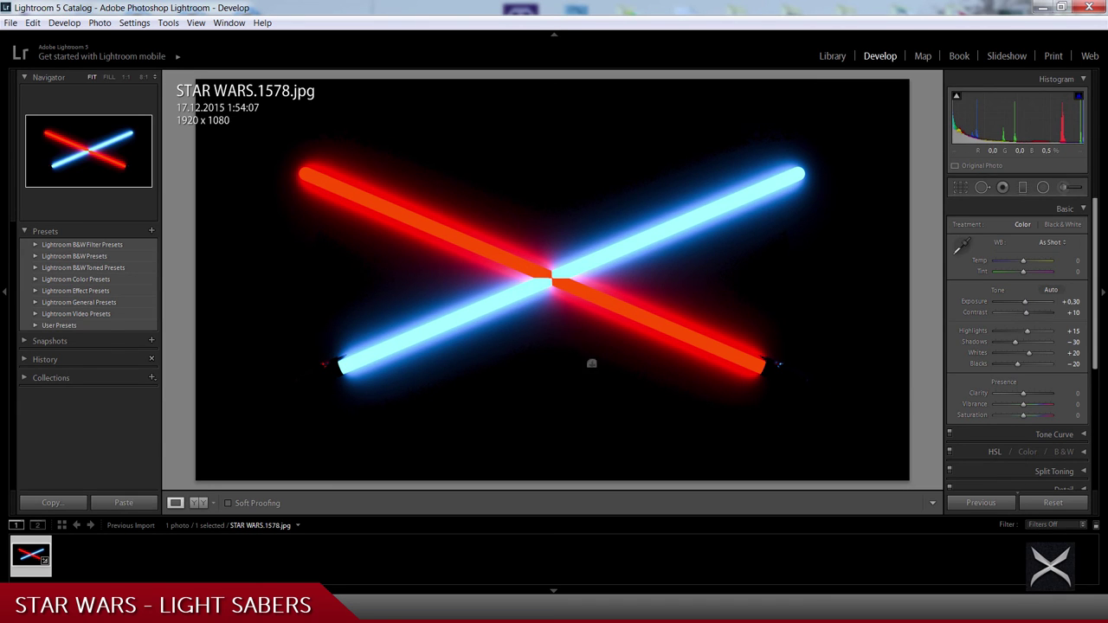
# - Export the photo as a 'saber lght edit' JPEG with sequence start number 2
pyautogui.click(10, 23)
pyautogui.click(34, 163)
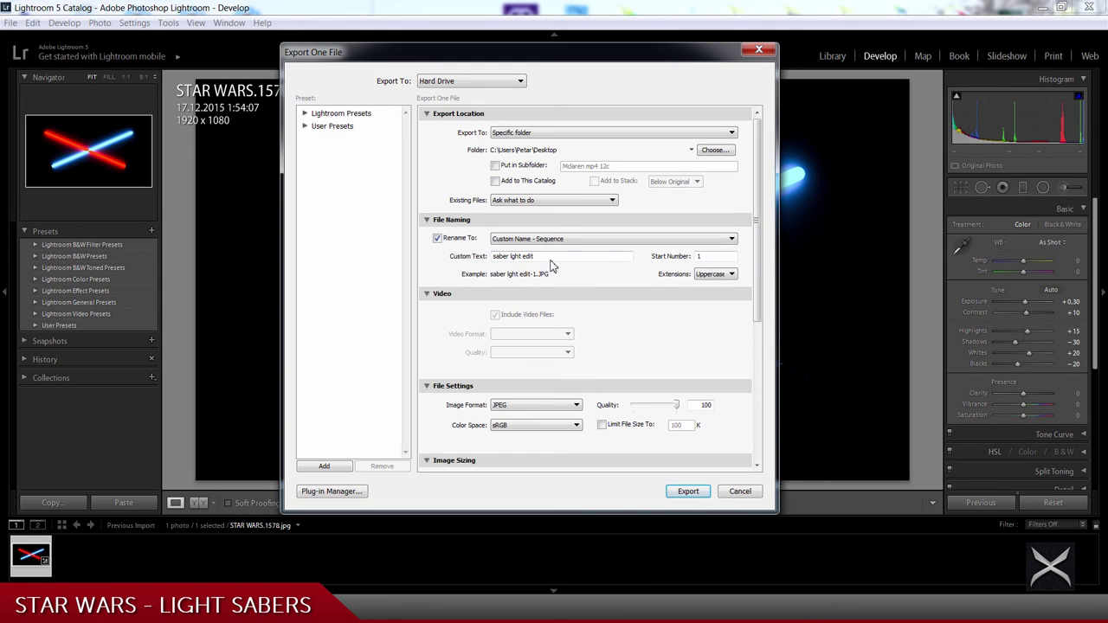
pyautogui.click(554, 256)
pyautogui.click(710, 257)
pyautogui.write('2')
pyautogui.press('Return')
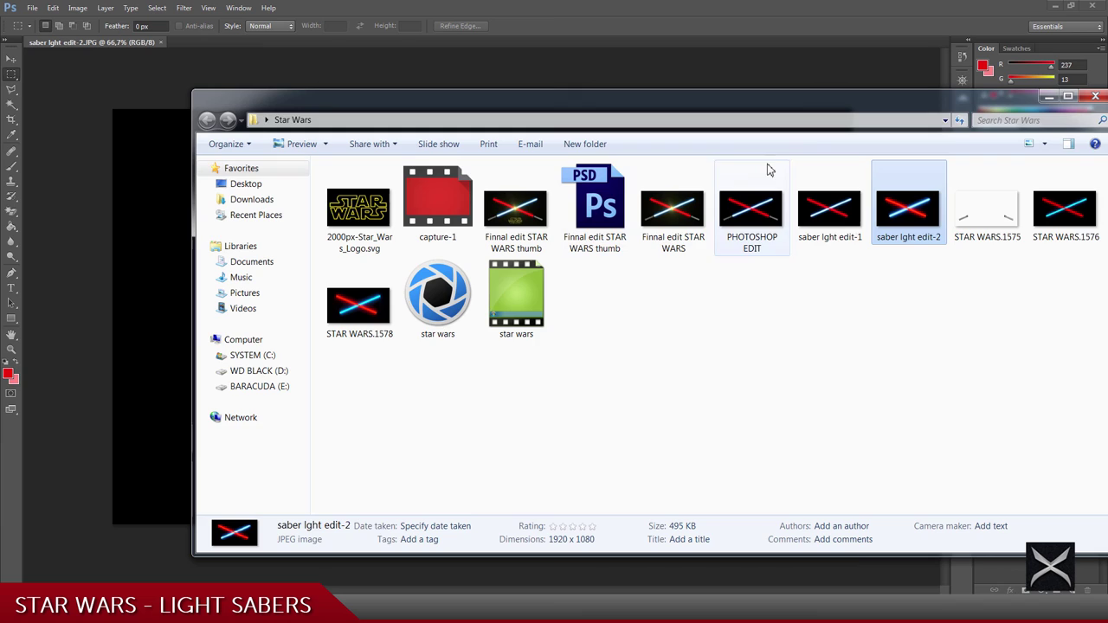
# - Open the STAR WARS.1575 render and darken the hilts with a Brightness/Contrast adjustment layer
pyautogui.moveTo(769, 97); pyautogui.dragTo(440, 239)
pyautogui.moveTo(658, 347); pyautogui.dragTo(461, 39)
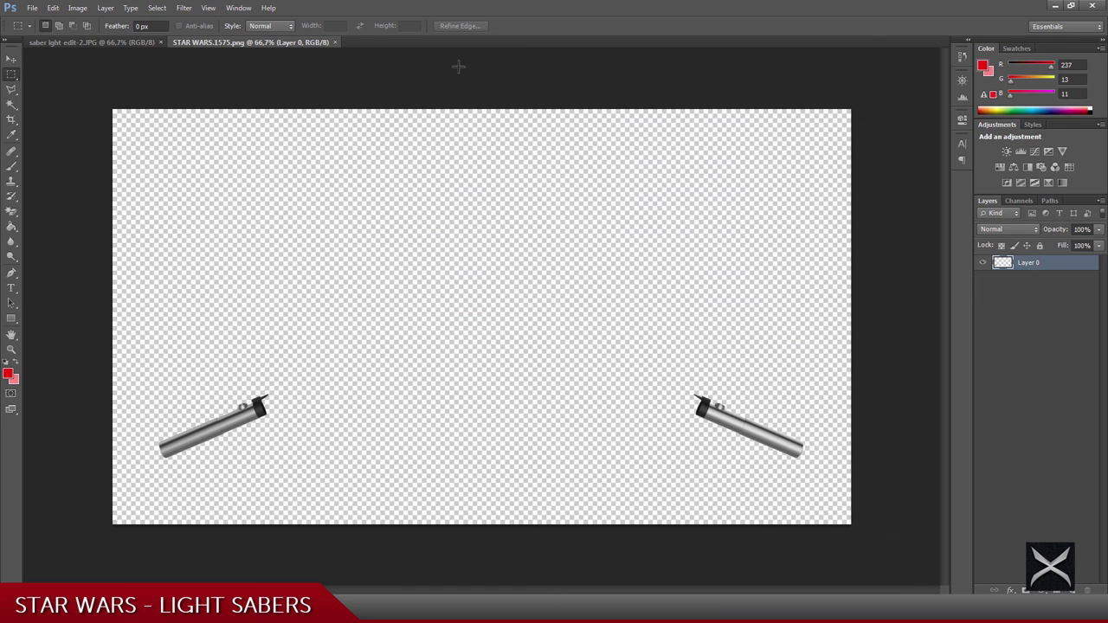
pyautogui.click(1042, 590)
pyautogui.click(1014, 368)
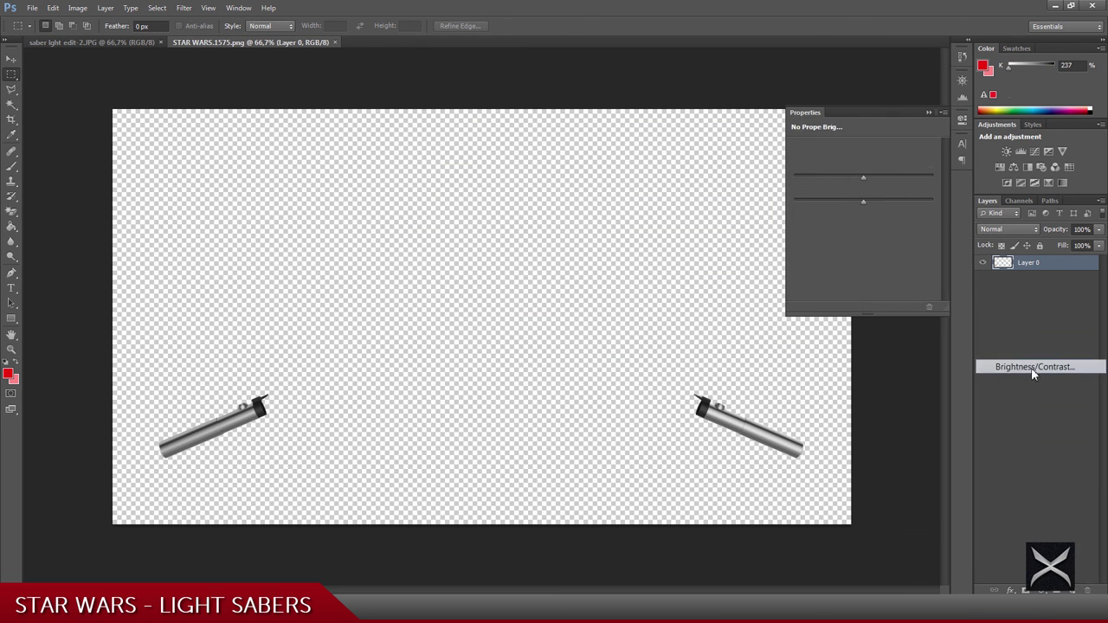
pyautogui.moveTo(850, 177); pyautogui.dragTo(827, 176)
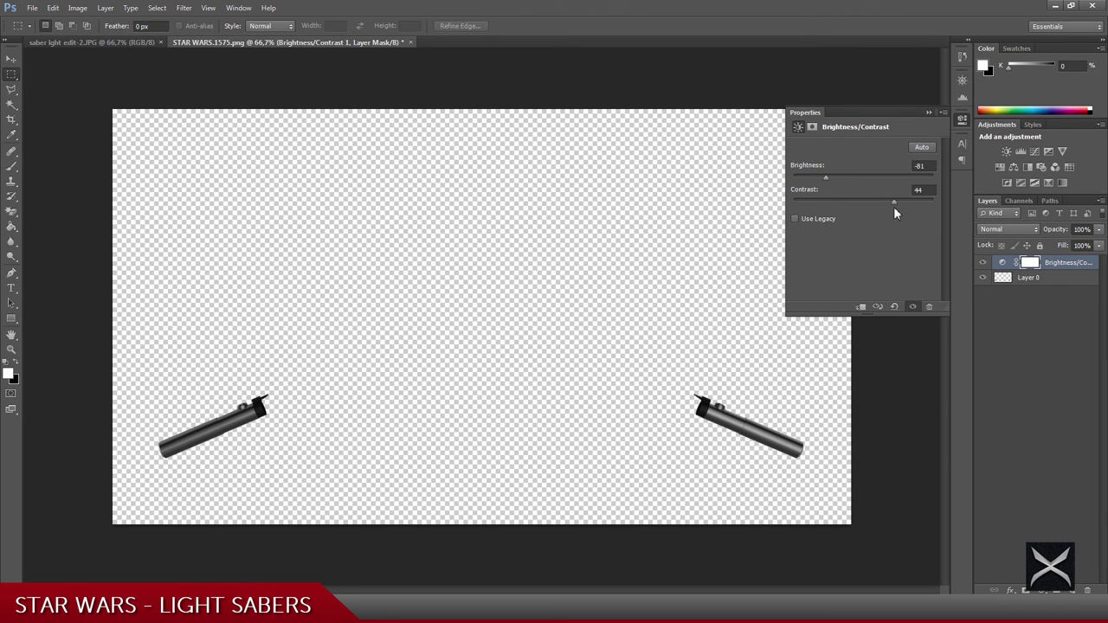
pyautogui.moveTo(826, 177); pyautogui.dragTo(828, 177)
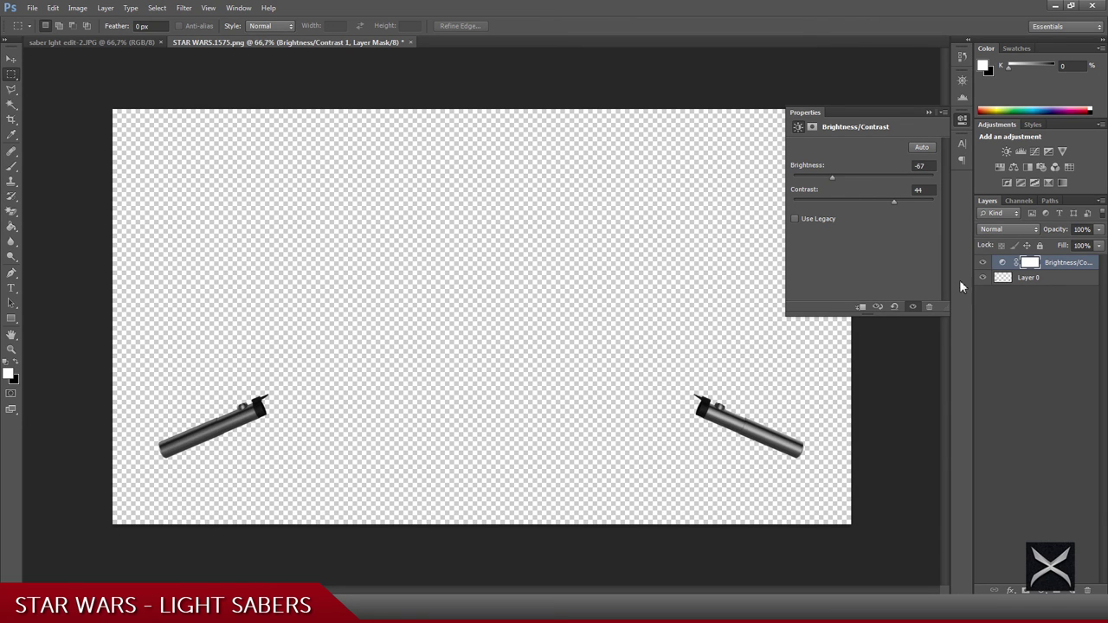
# - Merge Layer 0 with the Brightness/Contrast adjustment layer
pyautogui.click(1057, 288)
pyautogui.hotkey('ctrl', 'z')
pyautogui.keyDown('shift'); pyautogui.click(1051, 277); pyautogui.keyUp('shift')
pyautogui.rightClick(1052, 277)
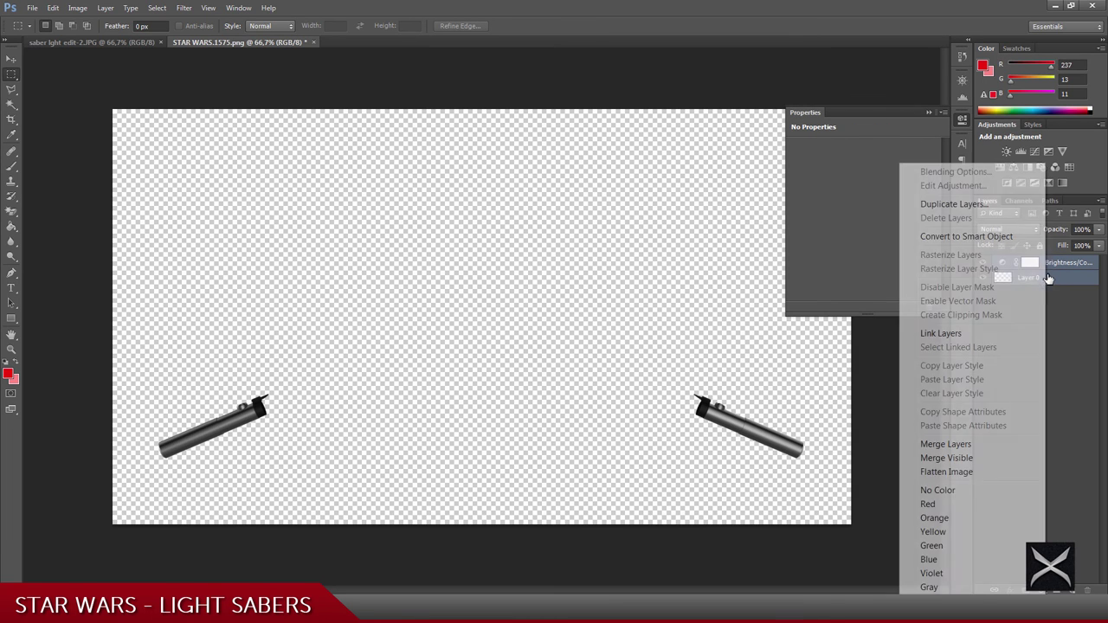
pyautogui.click(945, 443)
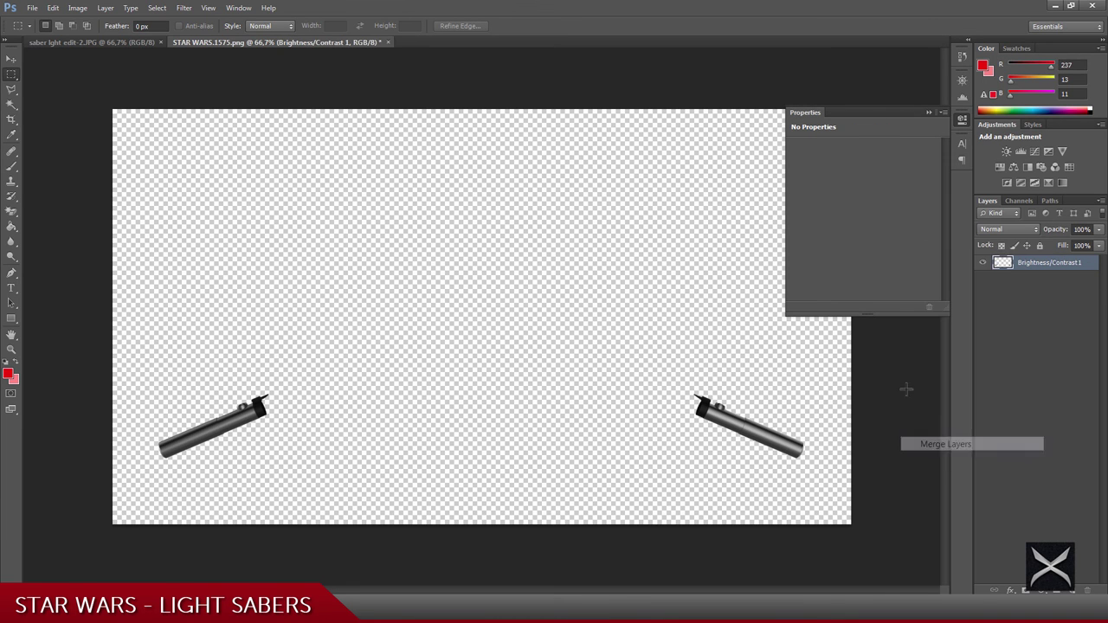
# - Soften the merged hilts layer with a 1.5-pixel Gaussian Blur
pyautogui.click(184, 7)
pyautogui.moveTo(338, 154)
pyautogui.click(395, 257)
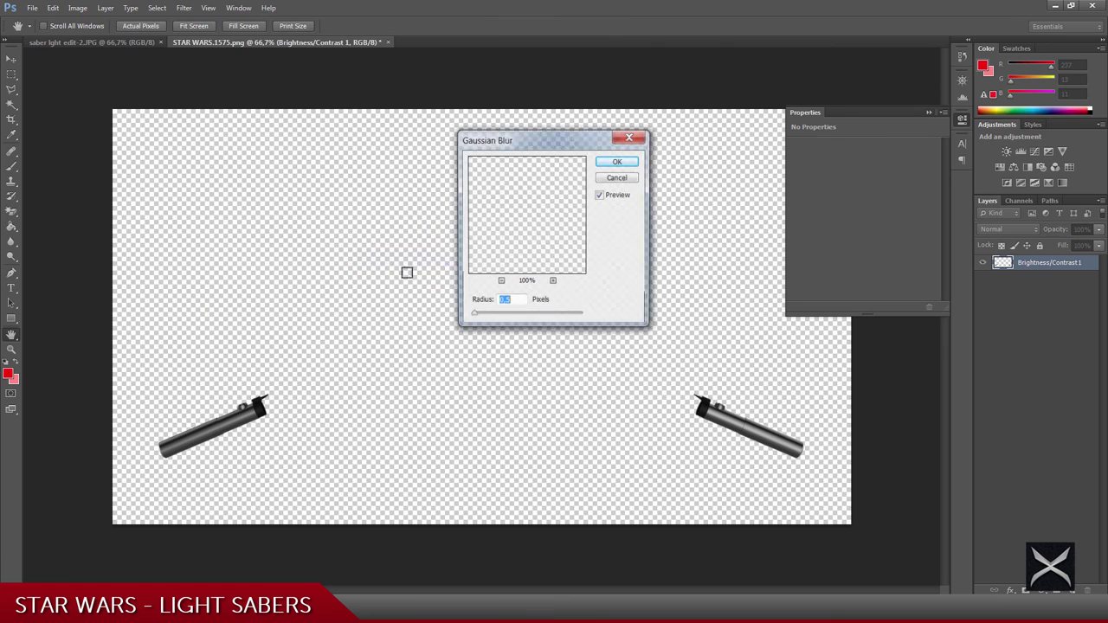
pyautogui.write('3')
pyautogui.press('Return')
# - Select the whole canvas and copy merged contents
pyautogui.press('m')
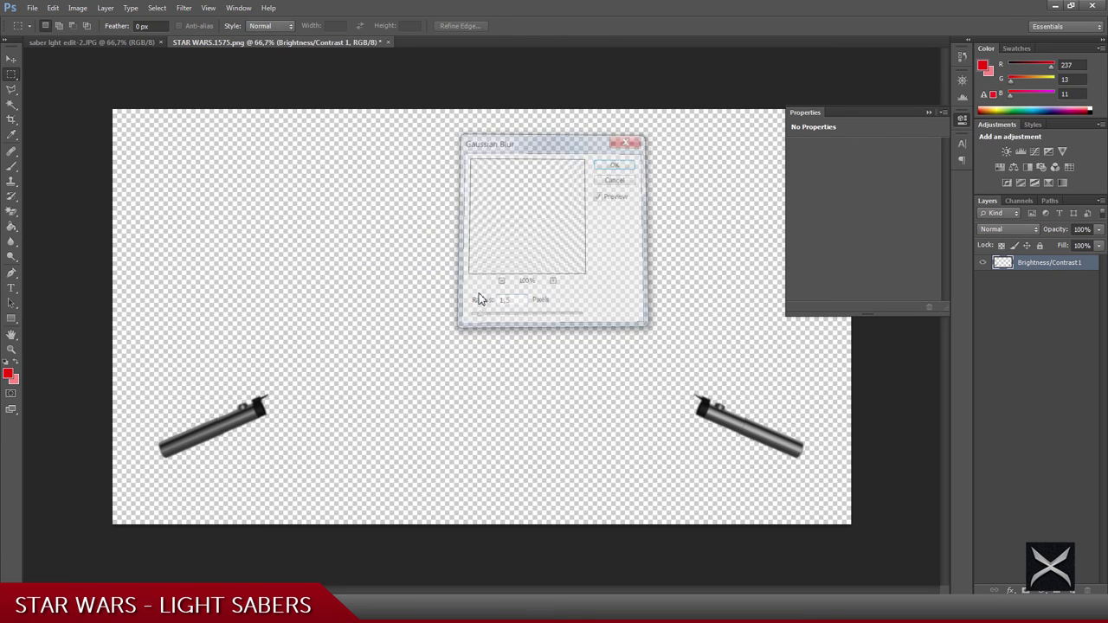
pyautogui.hotkey('ctrl', 'a')
pyautogui.hotkey('ctrl', 'shift', 'c')
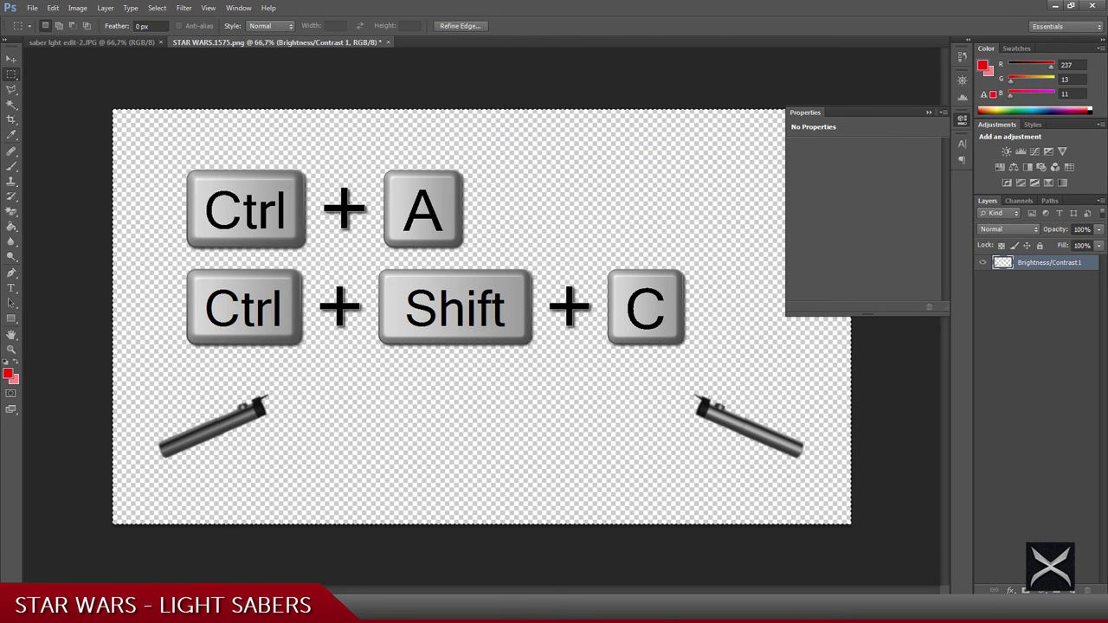
# - Paste the hilts in place onto the saber image, merge into Background, and close STAR WARS unsaved
pyautogui.hotkey('ctrl', 'Tab')
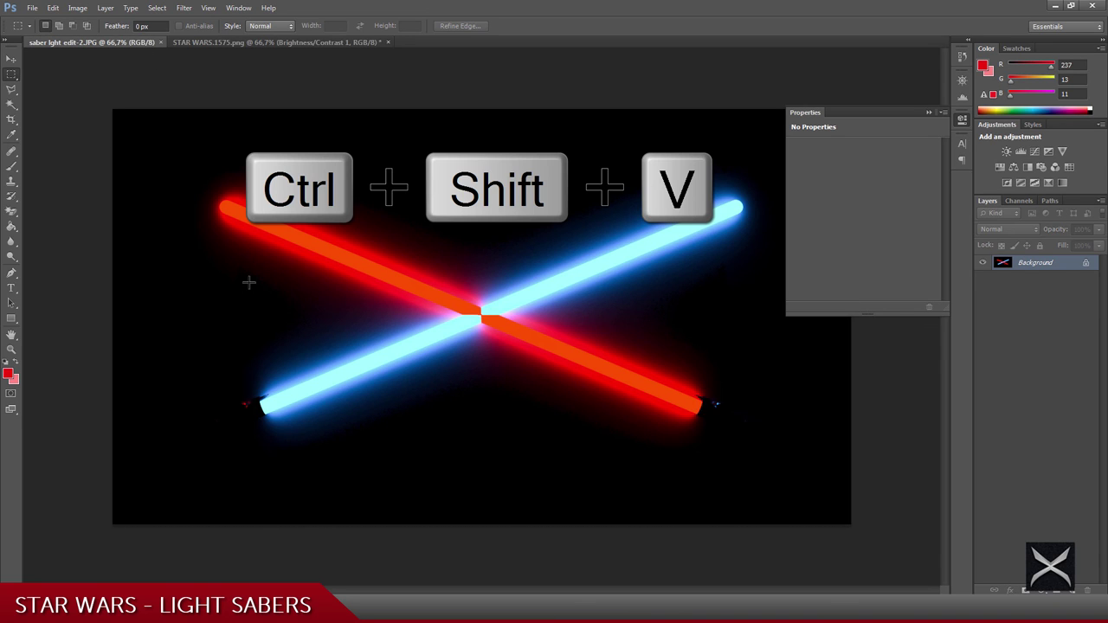
pyautogui.hotkey('ctrl', 'shift', 'v')
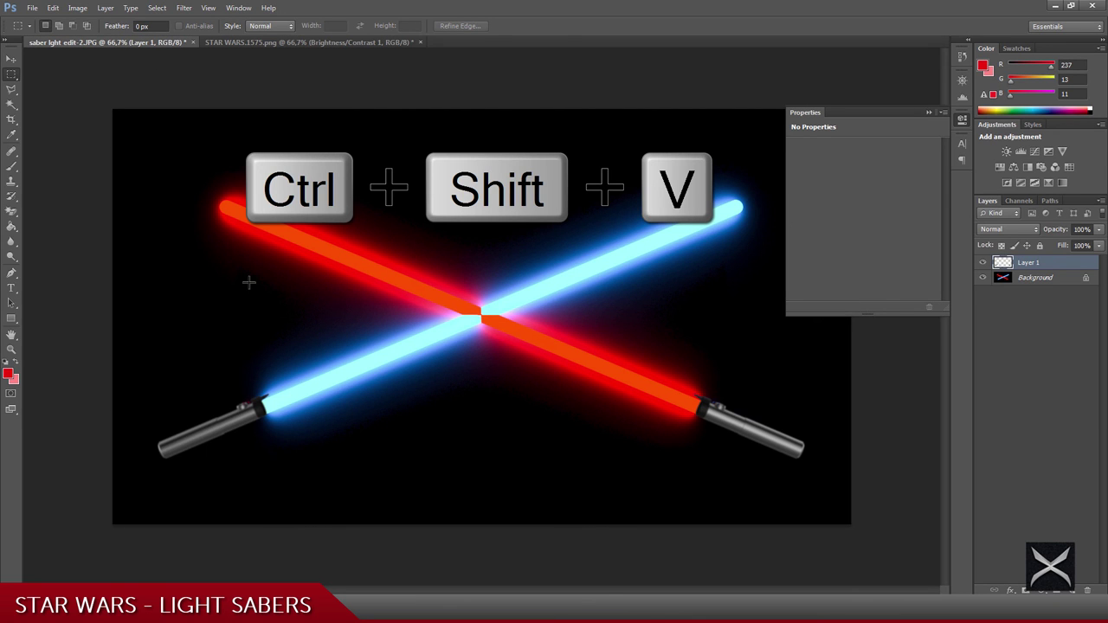
pyautogui.click(929, 113)
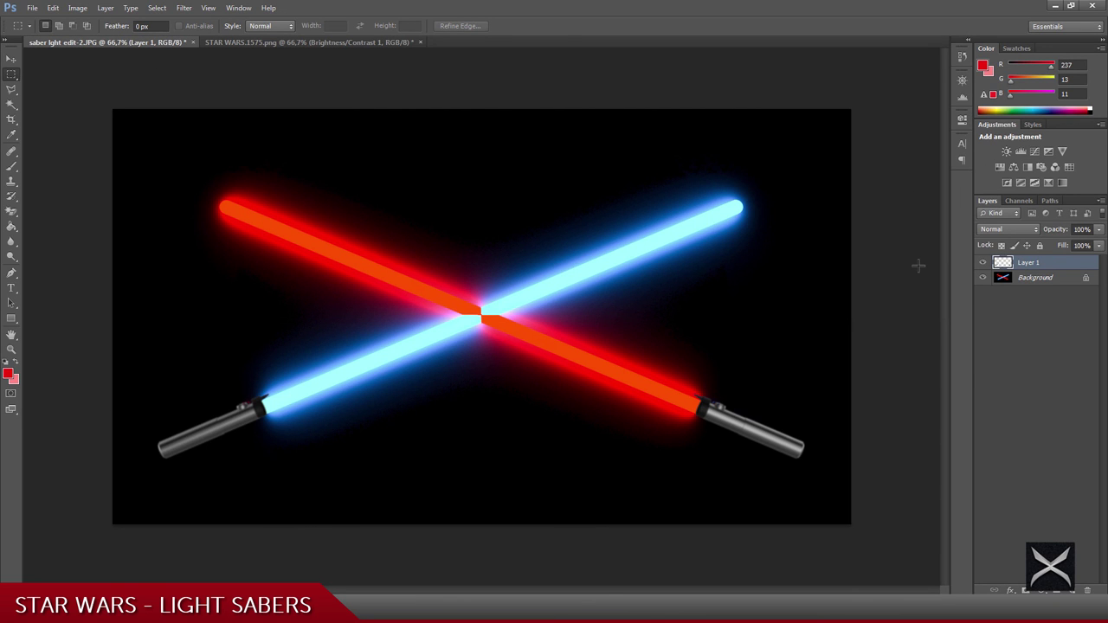
pyautogui.keyDown('shift'); pyautogui.click(1033, 279); pyautogui.keyUp('shift')
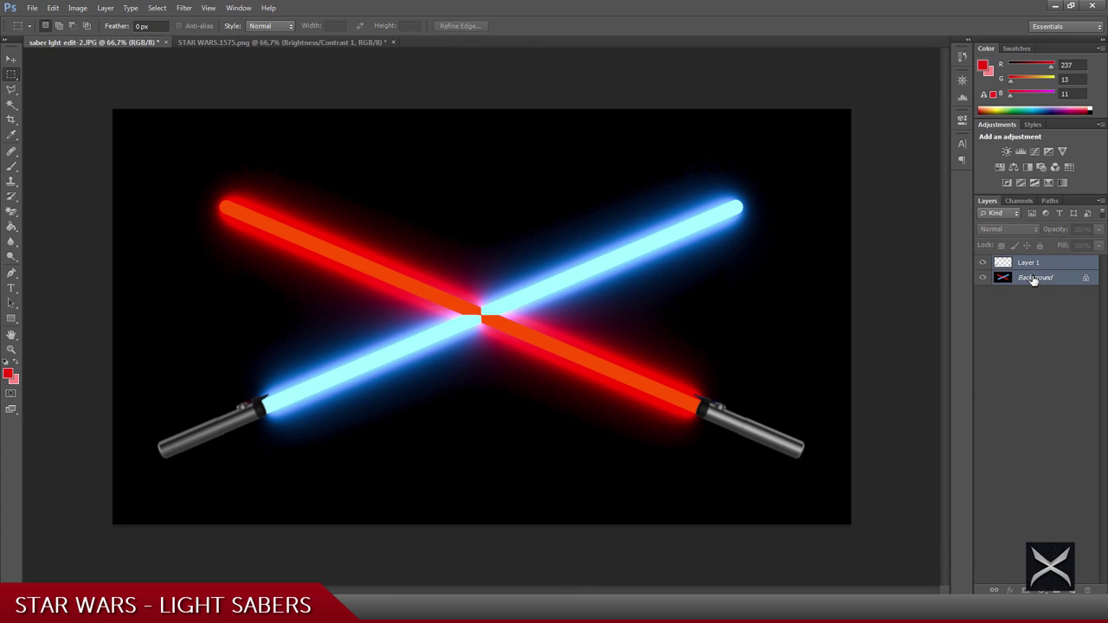
pyautogui.rightClick(1033, 279)
pyautogui.click(1010, 354)
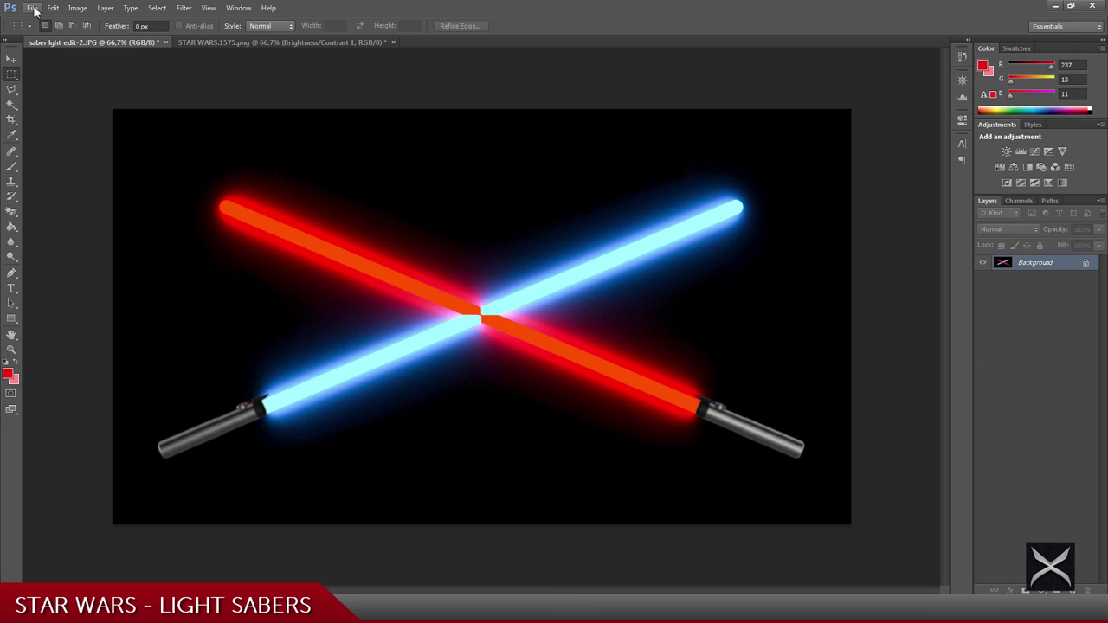
pyautogui.click(393, 42)
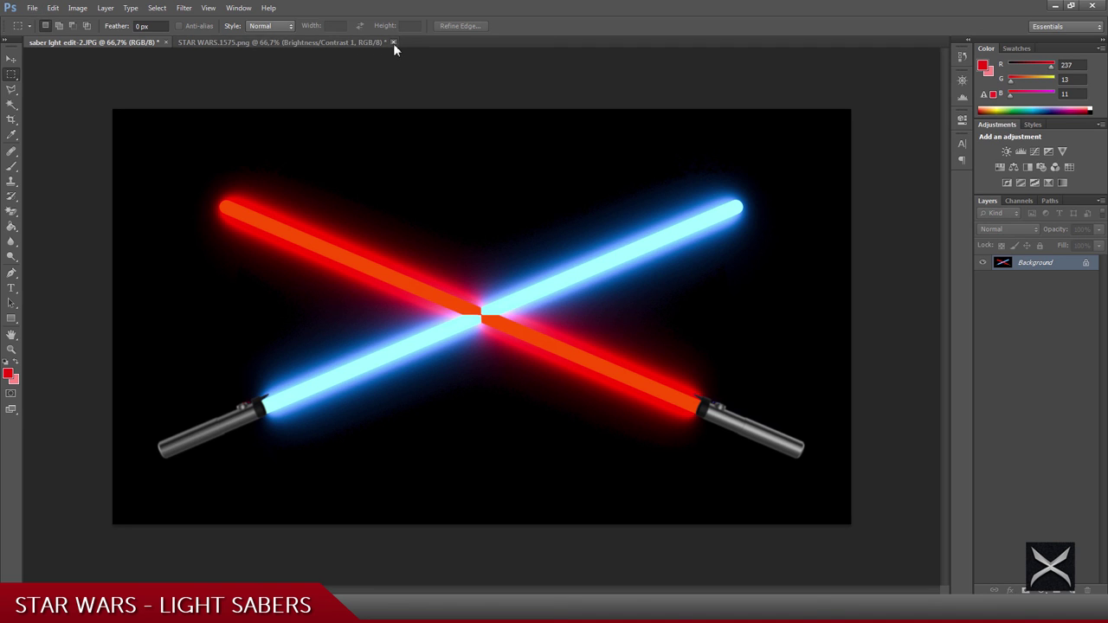
pyautogui.click(556, 230)
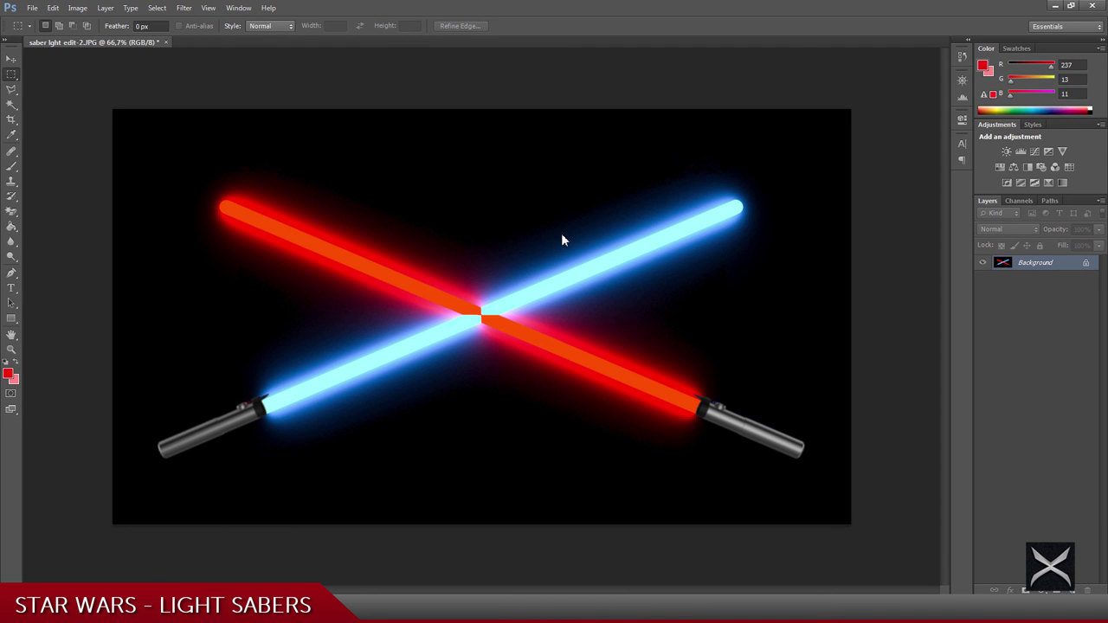
# - Save the saber JPEG, then center a Supernova flare on the sabers' crossing
pyautogui.hotkey('ctrl', 's')
pyautogui.click(622, 166)
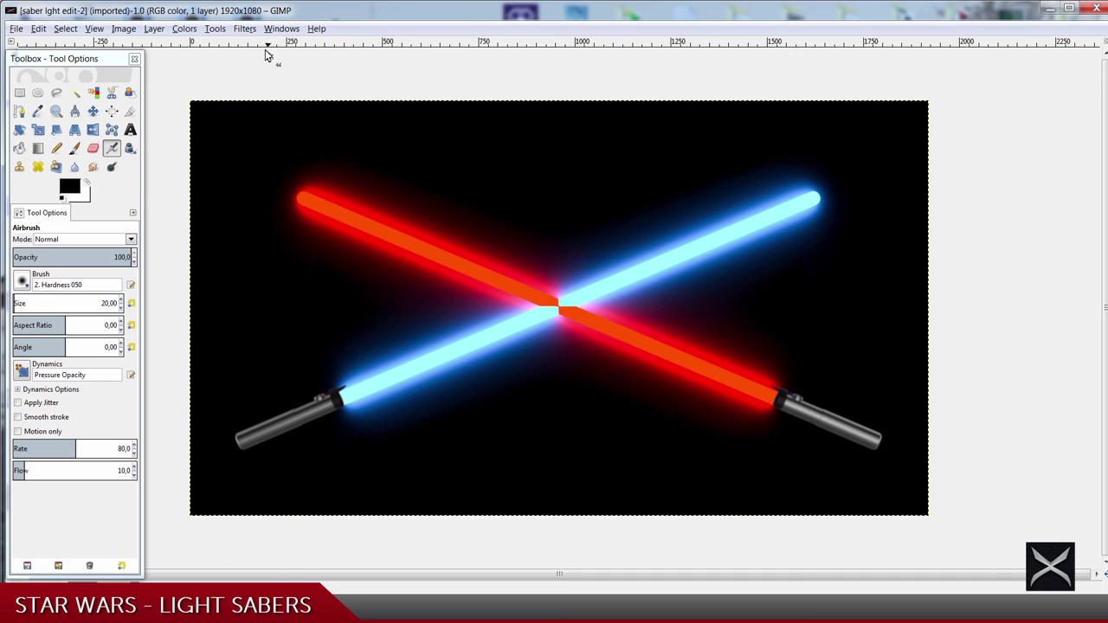
pyautogui.click(245, 29)
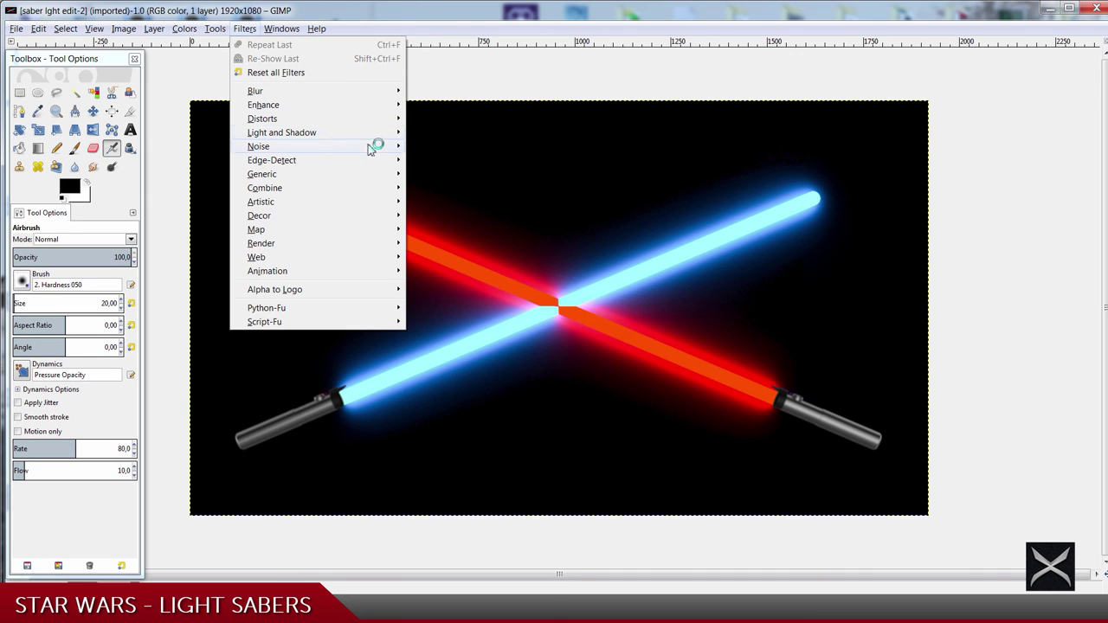
pyautogui.moveTo(383, 138)
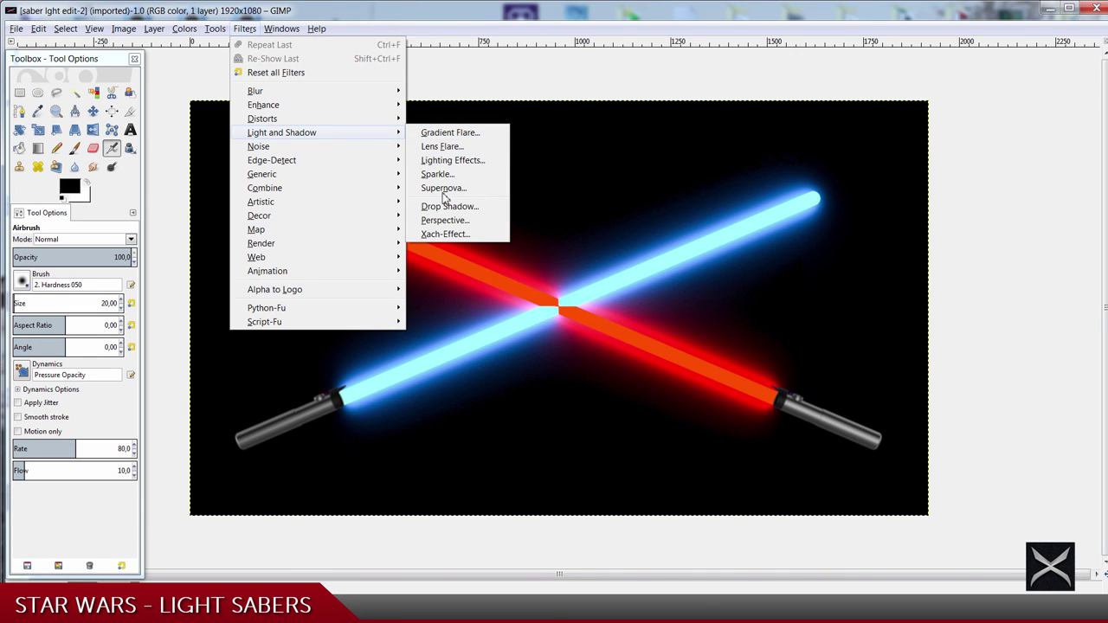
pyautogui.click(443, 188)
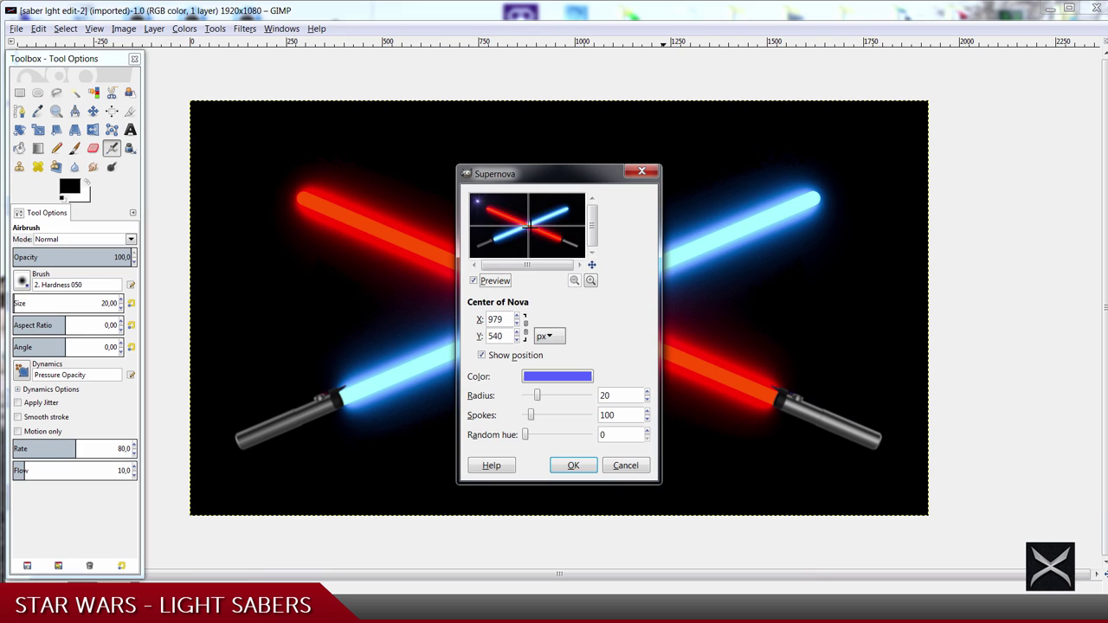
pyautogui.click(591, 281)
pyautogui.click(591, 281)
pyautogui.click(591, 281)
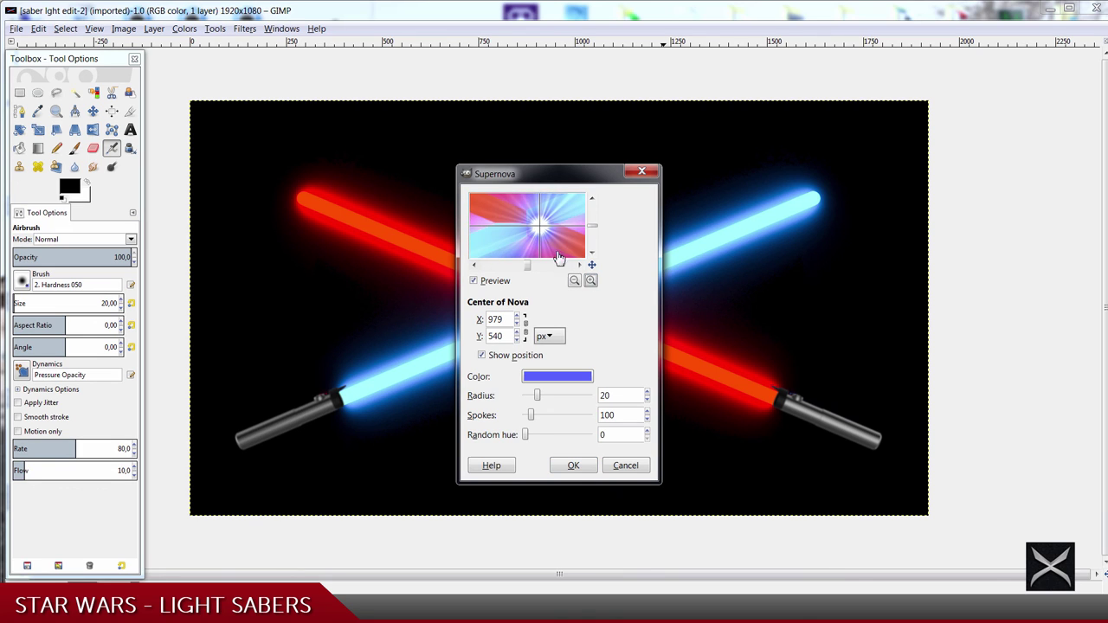
pyautogui.click(530, 227)
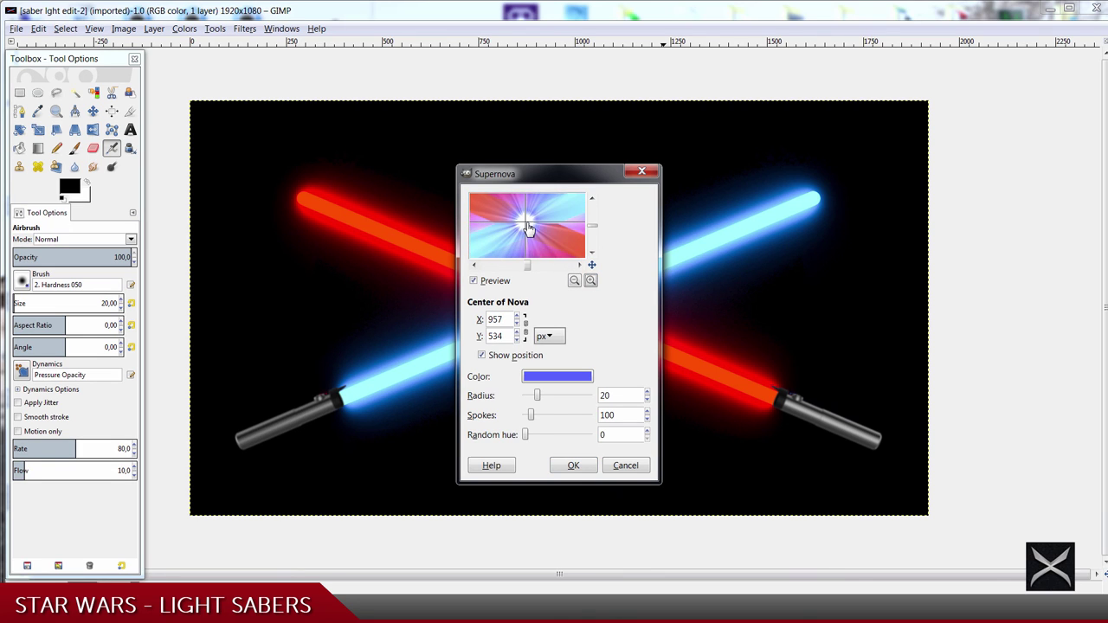
pyautogui.click(575, 282)
pyautogui.click(575, 281)
pyautogui.click(575, 281)
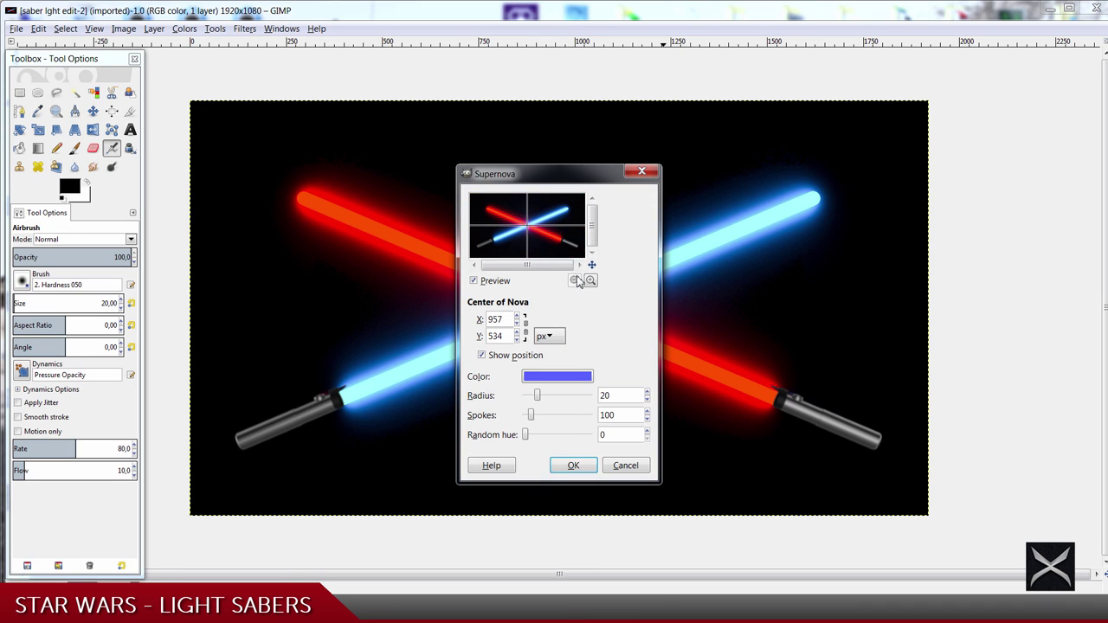
pyautogui.click(592, 282)
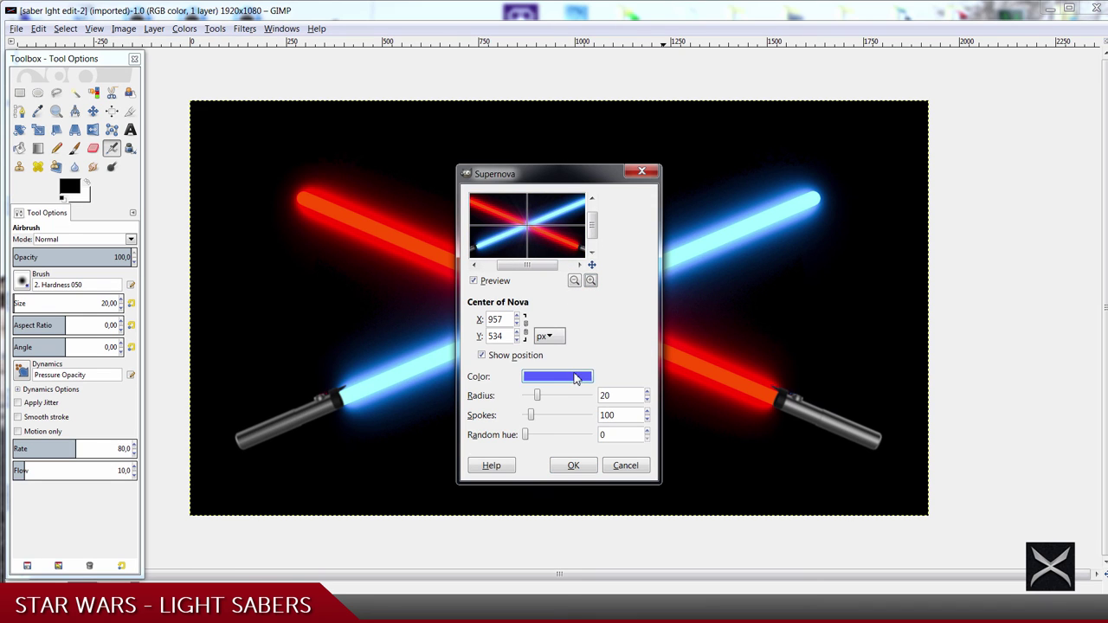
# - Change the supernova colour from blue to a pale yellow
pyautogui.click(576, 378)
pyautogui.moveTo(245, 123); pyautogui.dragTo(248, 123)
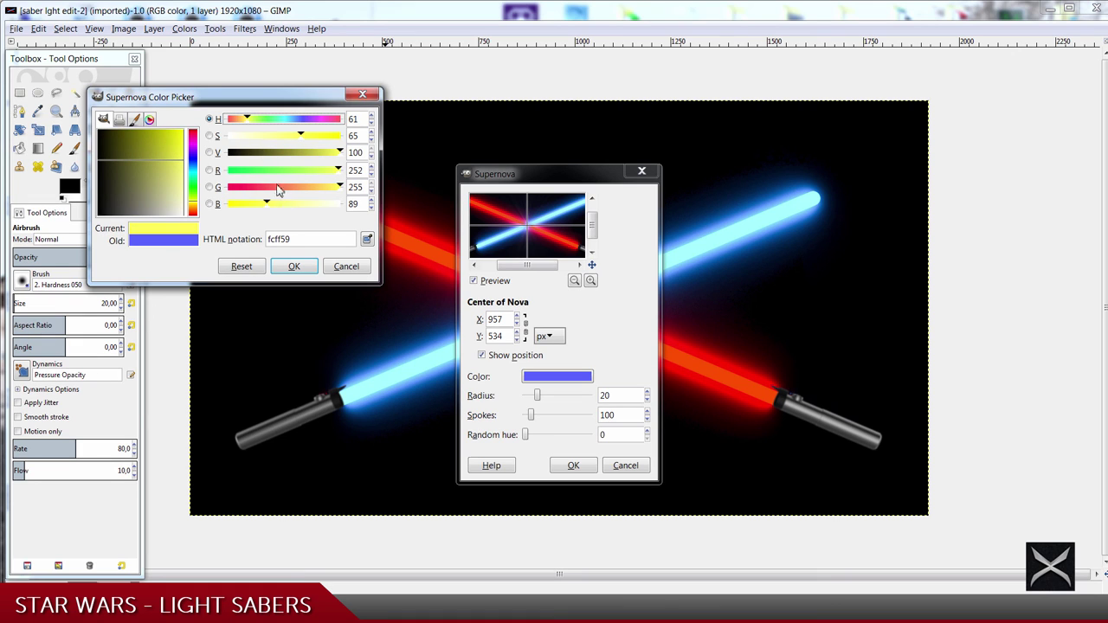
pyautogui.click(282, 204)
pyautogui.click(295, 206)
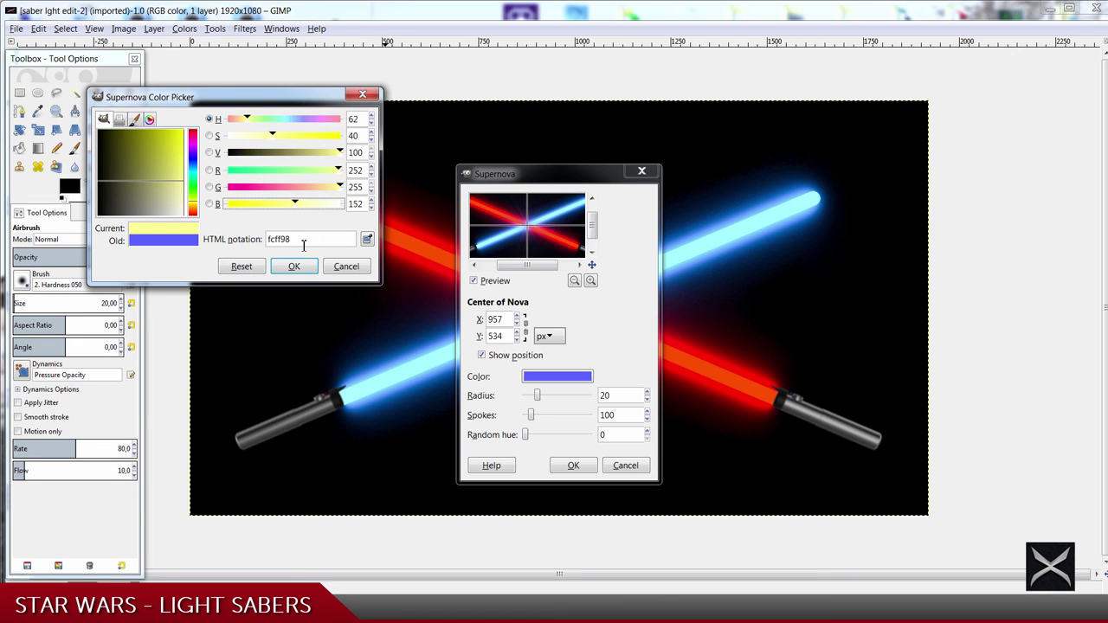
pyautogui.click(295, 265)
# - Set Radius 25, Spokes 25 and Random hue 10, then render the flare
pyautogui.click(592, 280)
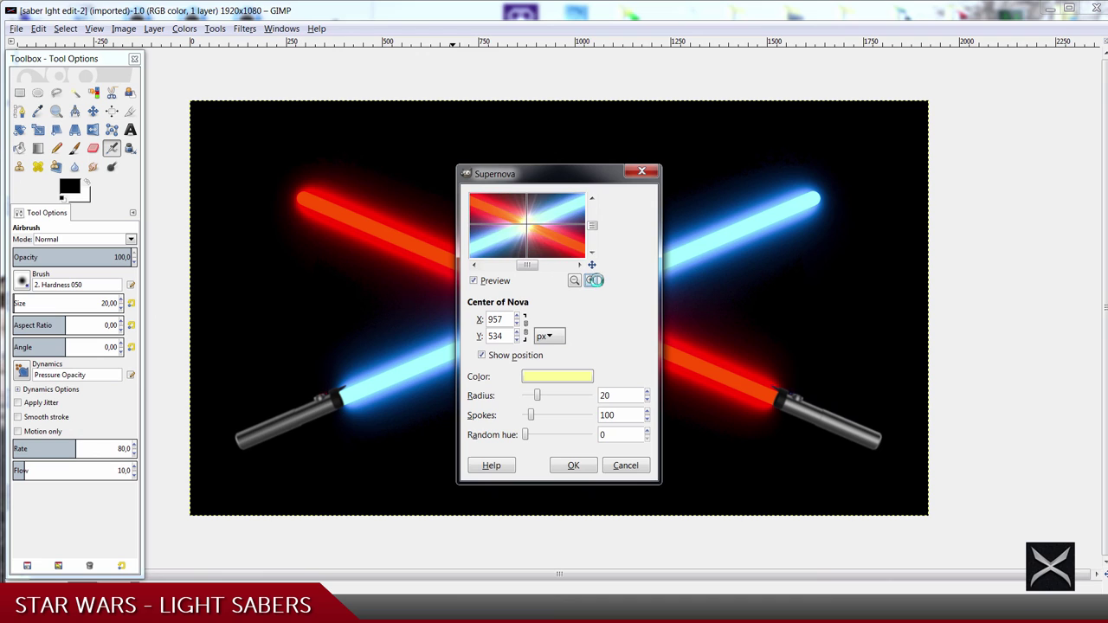
pyautogui.click(623, 395)
pyautogui.write('5')
pyautogui.doubleClick(609, 416)
pyautogui.write('2')
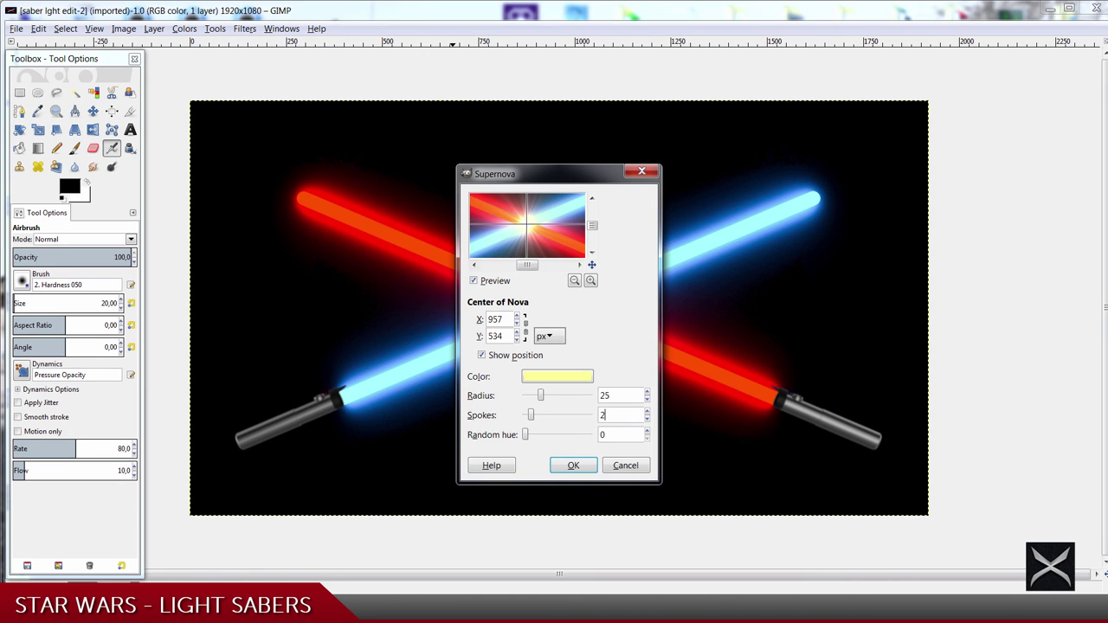
pyautogui.click(624, 434)
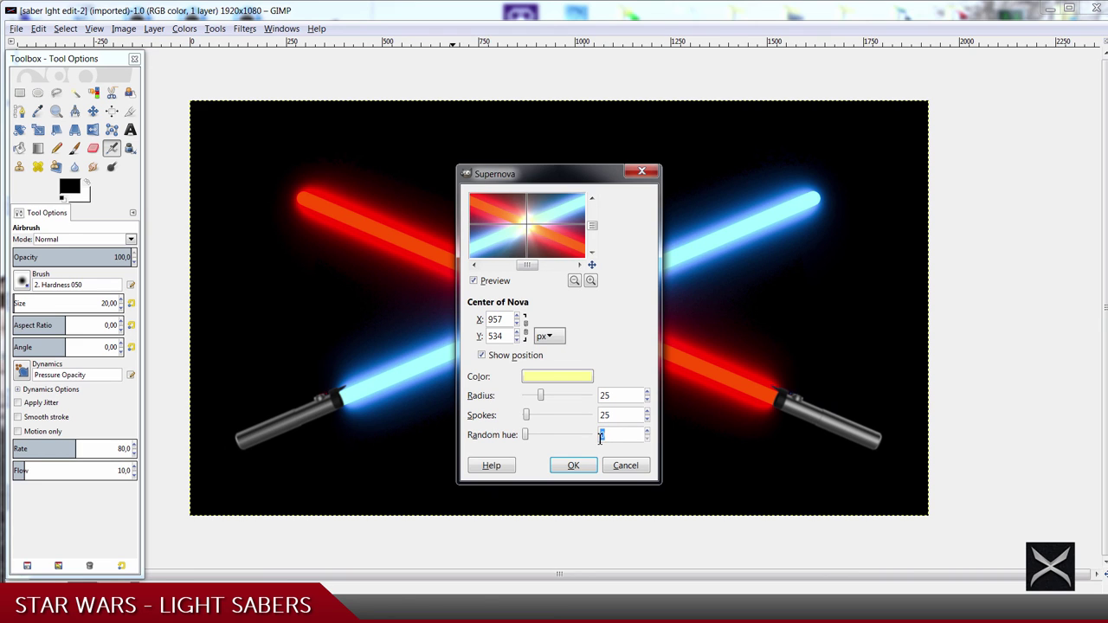
pyautogui.write('10')
pyautogui.click(618, 418)
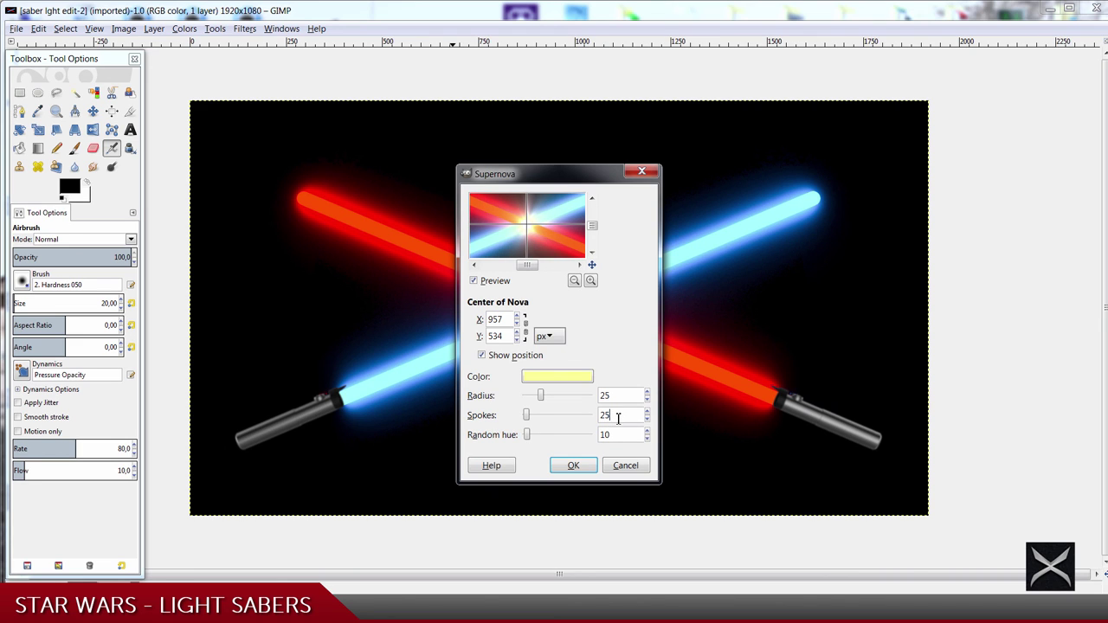
pyautogui.click(575, 465)
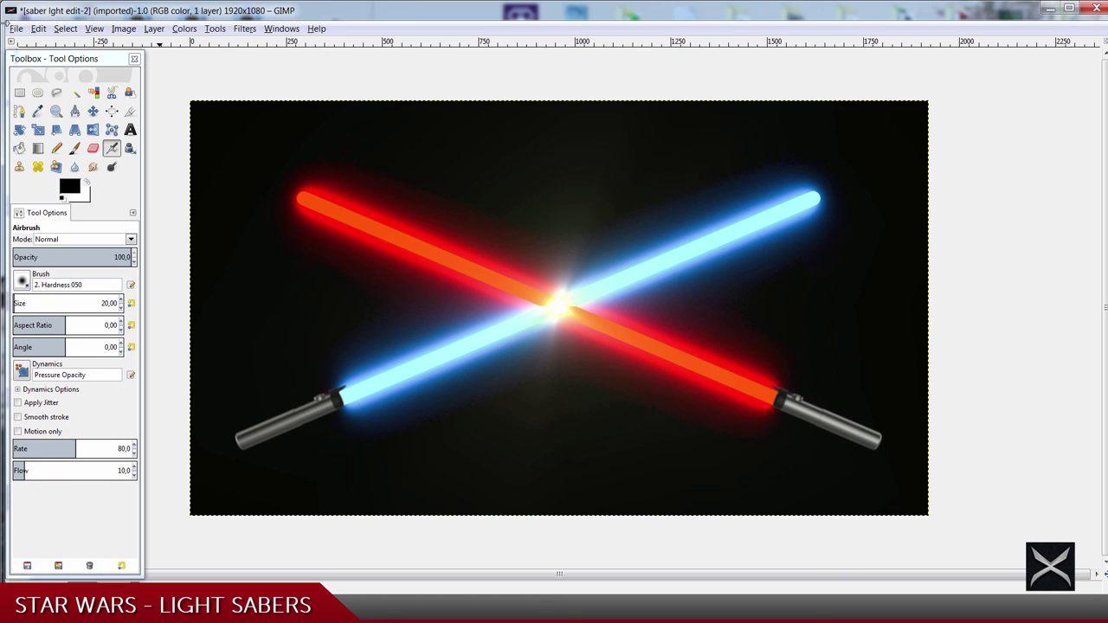
# - Overwrite saber lght edit-2.JPG with the flared image at JPEG quality 98
pyautogui.click(15, 29)
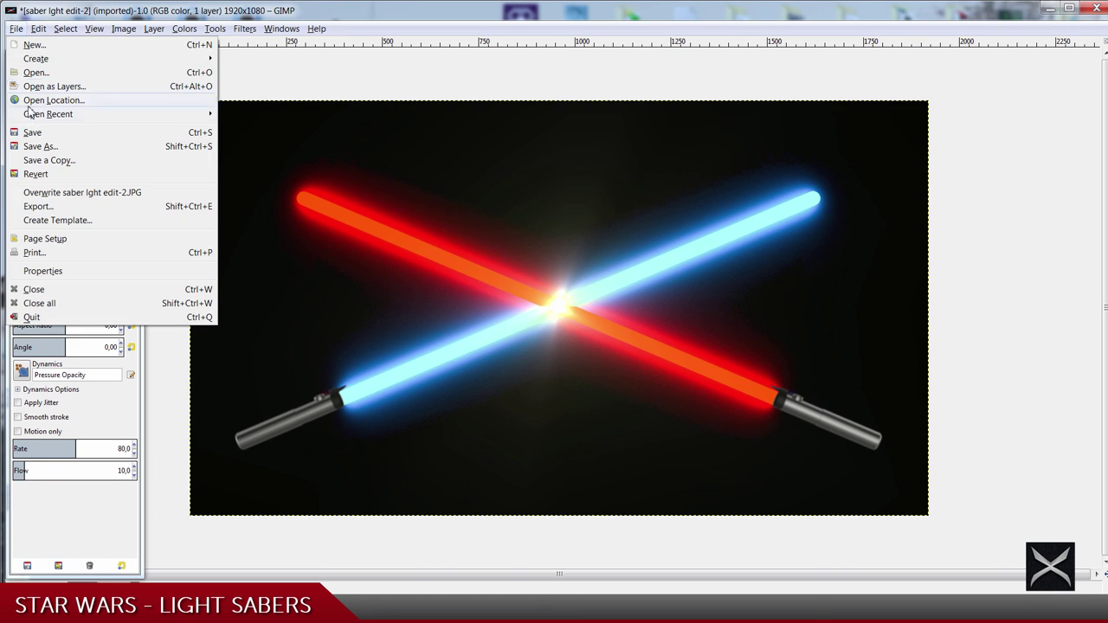
pyautogui.click(39, 195)
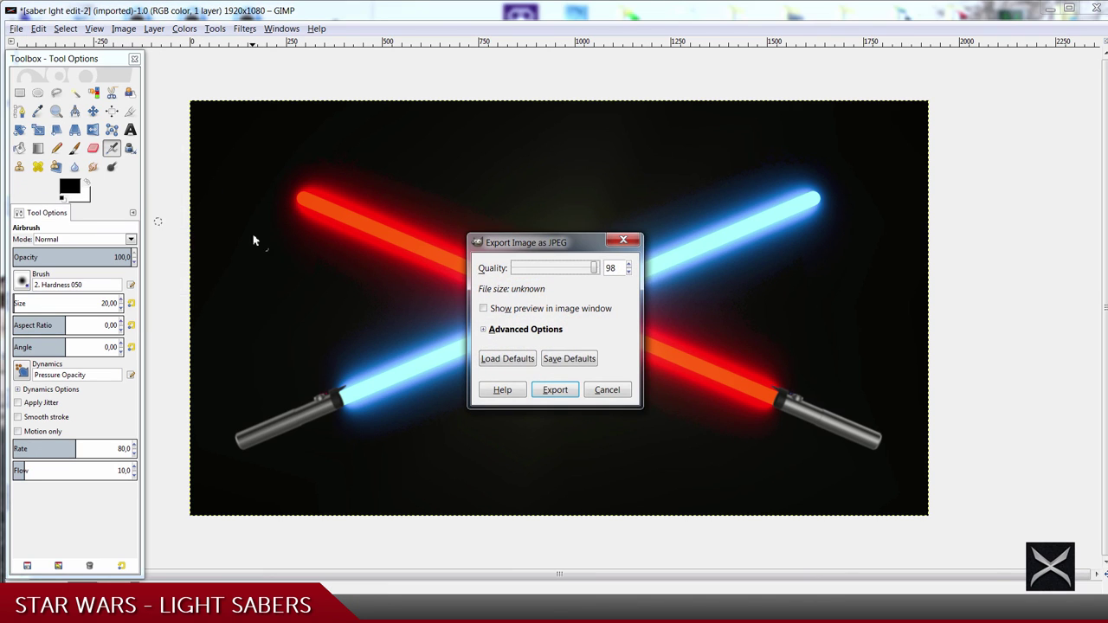
pyautogui.click(561, 388)
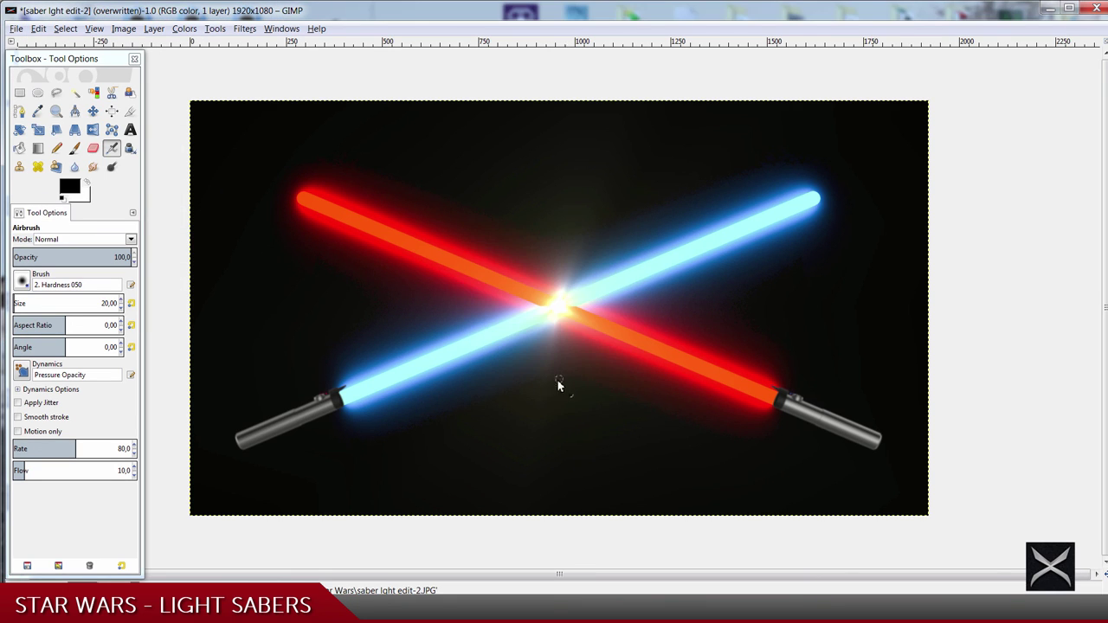